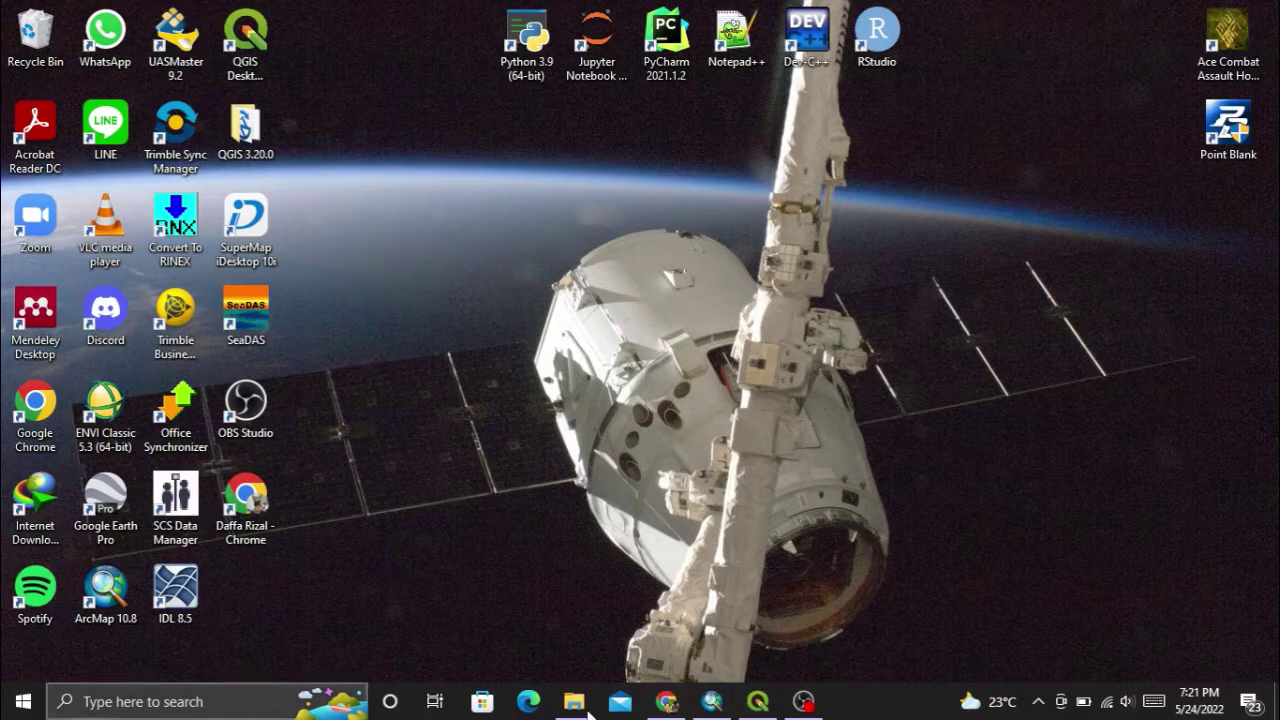
# Open Notepad and write the heading "Normalized Burn Ratio" in a new note.
pyautogui.press('super+r')
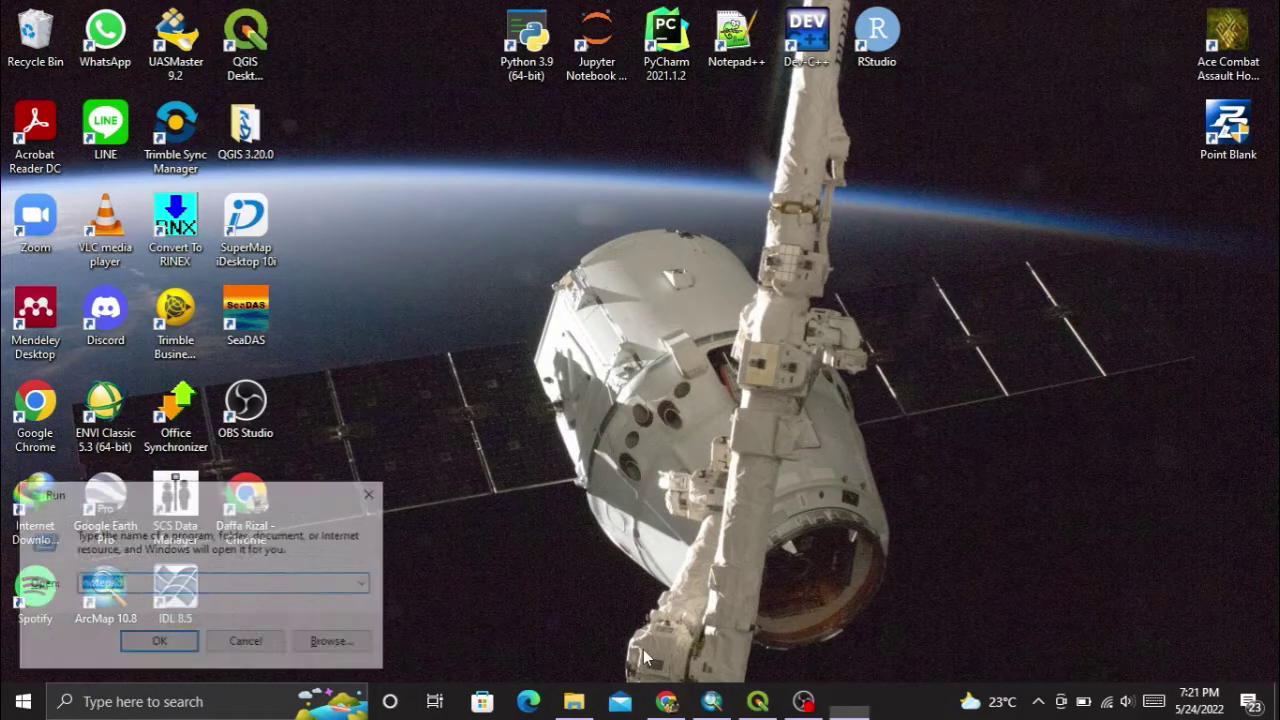
pyautogui.press('Return')
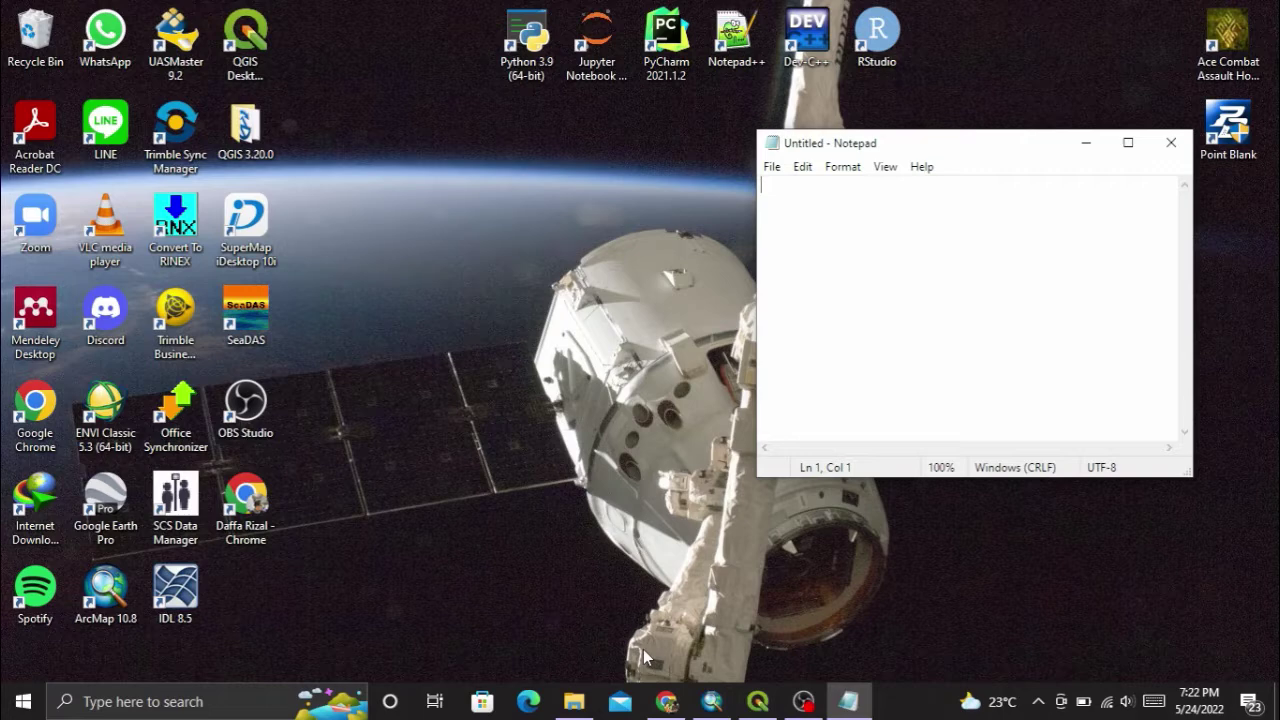
pyautogui.write('asd')
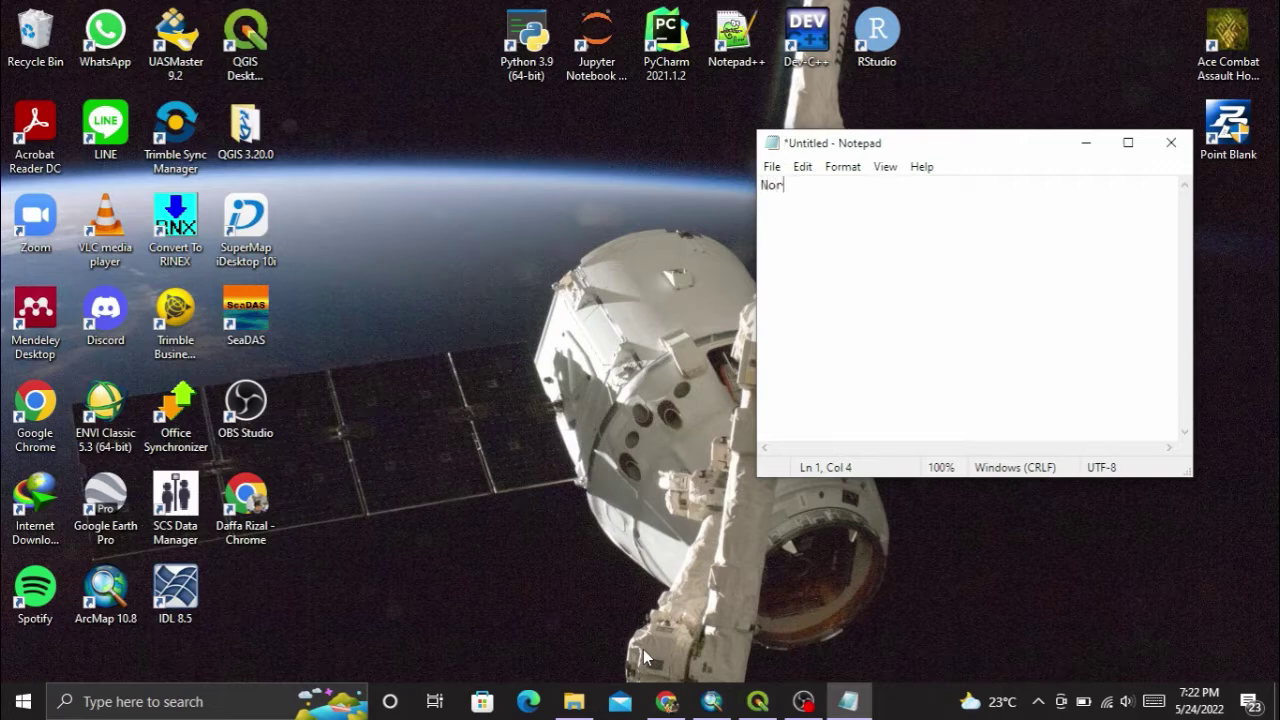
pyautogui.press('BackSpace')
pyautogui.press('BackSpace')
pyautogui.press('BackSpace')
pyautogui.write('Normalized Burn Ratio')
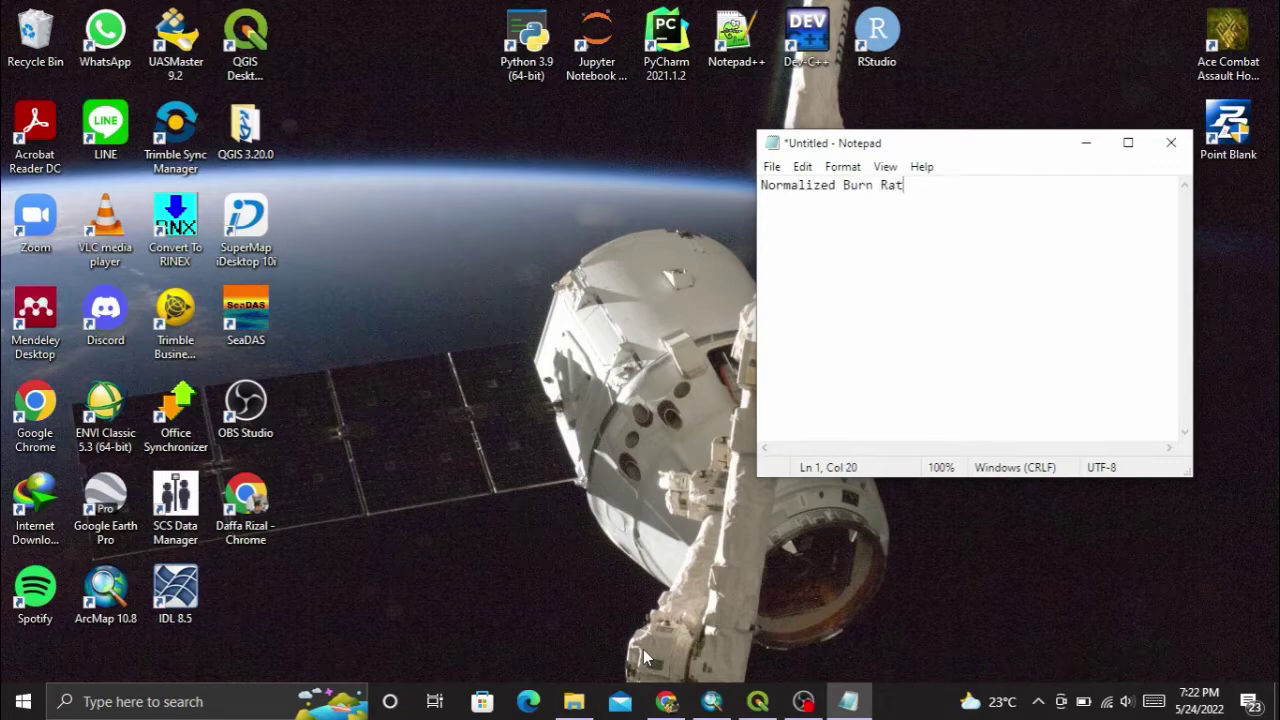
# Look at the USGS Landsat Normalized Burn Ratio page in Chrome, then return to the note.
pyautogui.click(668, 701)
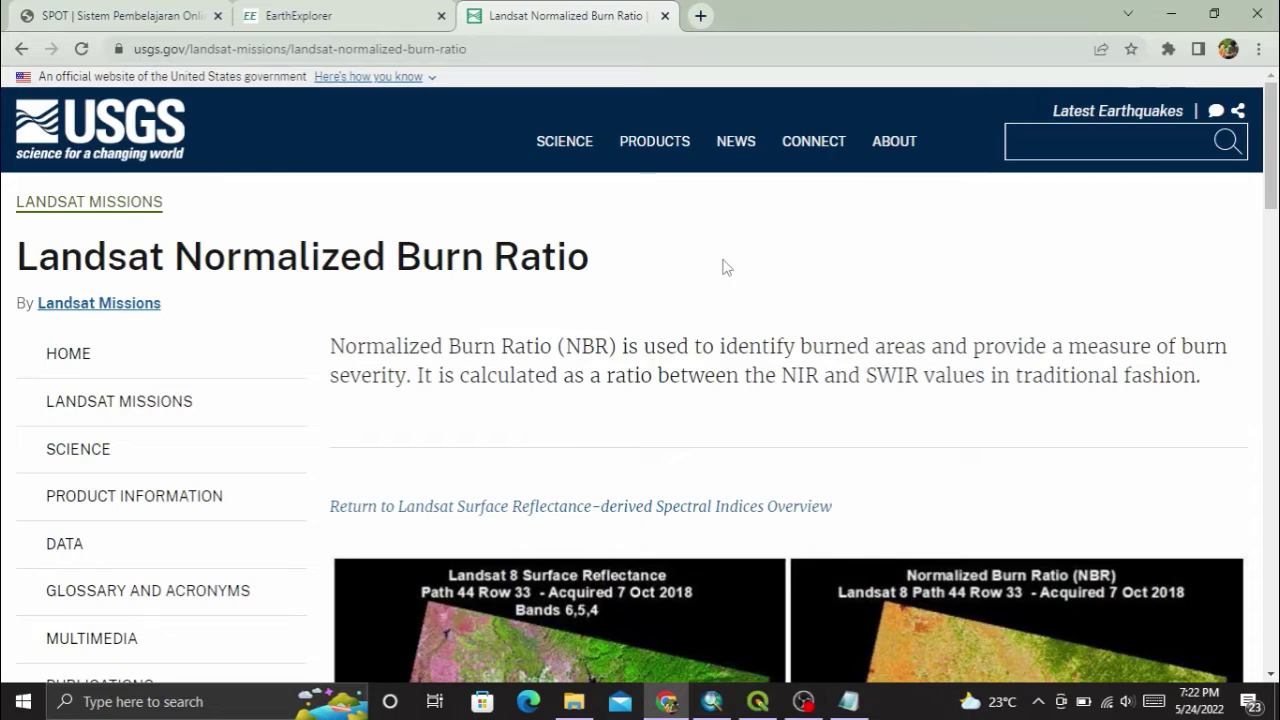
pyautogui.click(1189, 10)
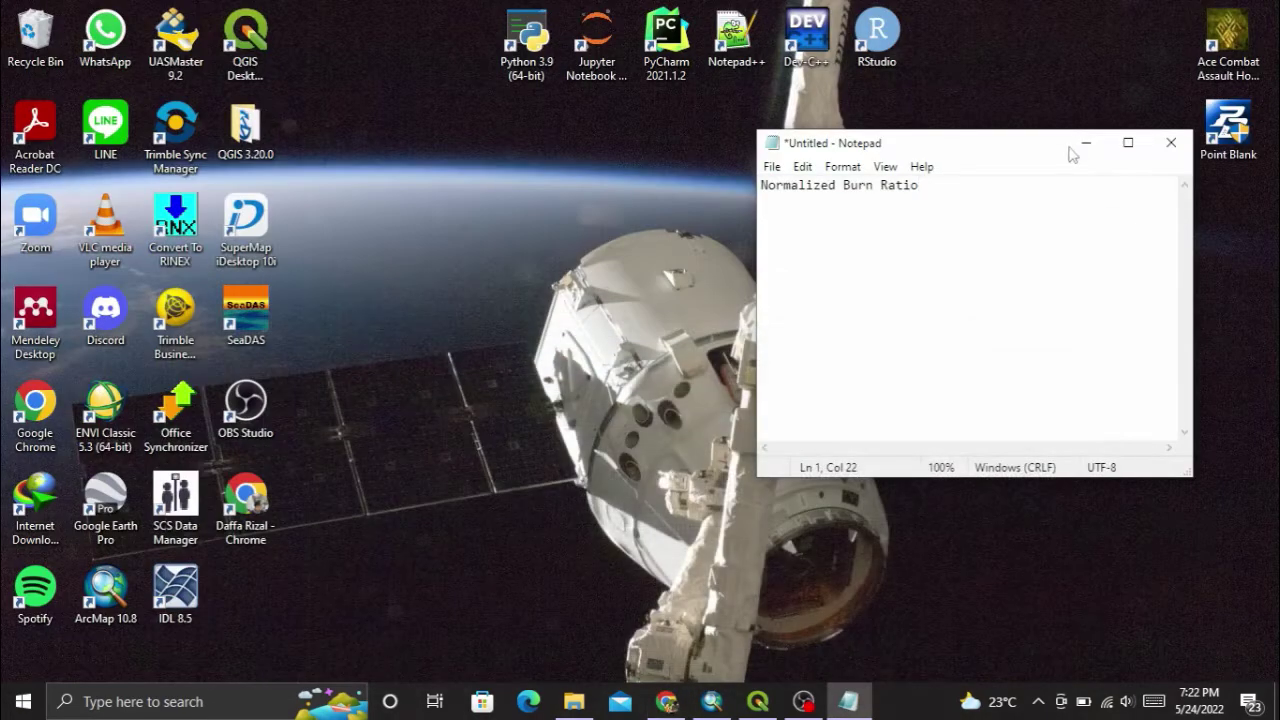
# Below the heading, after an empty line, write "dNBR : Perbandingan nilai NBR secara temporal,".
pyautogui.press('Return')
pyautogui.press('Return')
pyautogui.press('BackSpace')
pyautogui.press('Return')
pyautogui.write('dNBR : Perbandingan ')
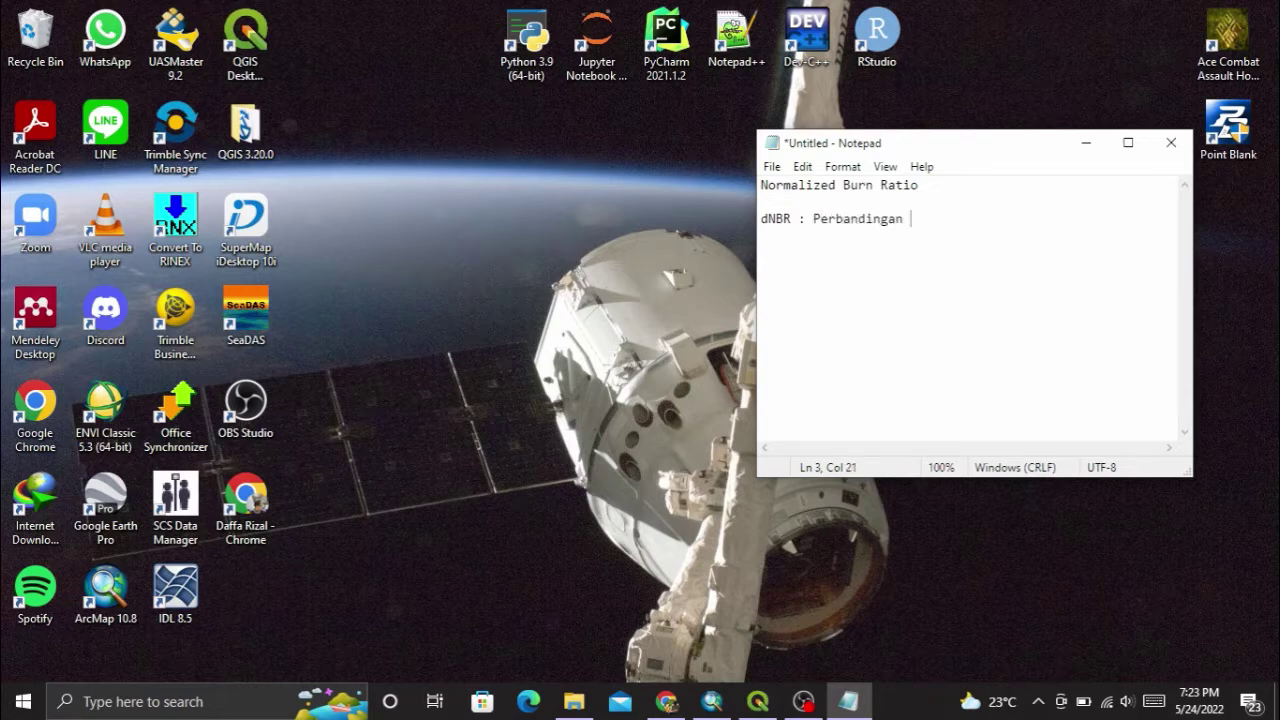
pyautogui.write('as')
pyautogui.press('BackSpace')
pyautogui.press('BackSpace')
pyautogui.write('nilai NBR secara')
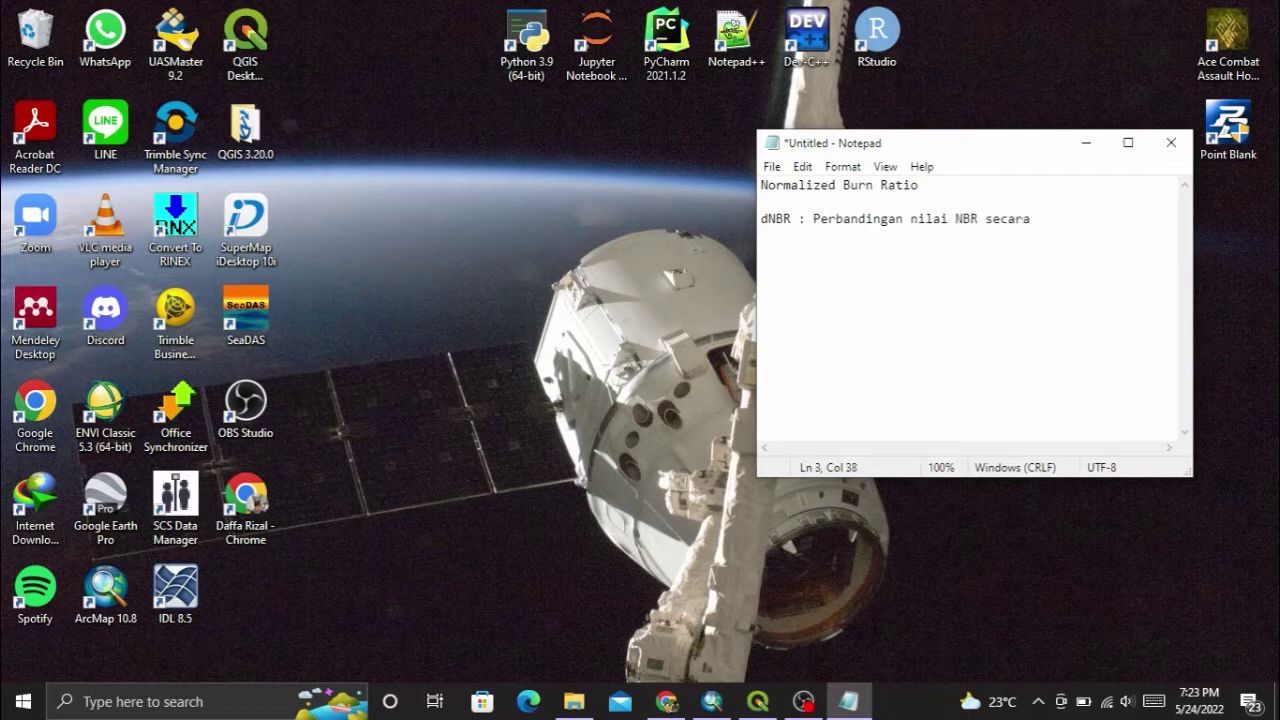
pyautogui.press('BackSpace')
pyautogui.write('me')
pyautogui.press('BackSpace')
pyautogui.press('BackSpace')
pyautogui.write('te,')
pyautogui.press('BackSpace')
pyautogui.write('mporal, jd')
pyautogui.press('BackSpace')
pyautogui.press('BackSpace')
# Add the line "Pre Burn : Data sebelum terjadinya kebakaran" under the dNBR definition.
pyautogui.press('Return')
pyautogui.write('2')
pyautogui.press('BackSpace')
pyautogui.write('Pre Burn ')
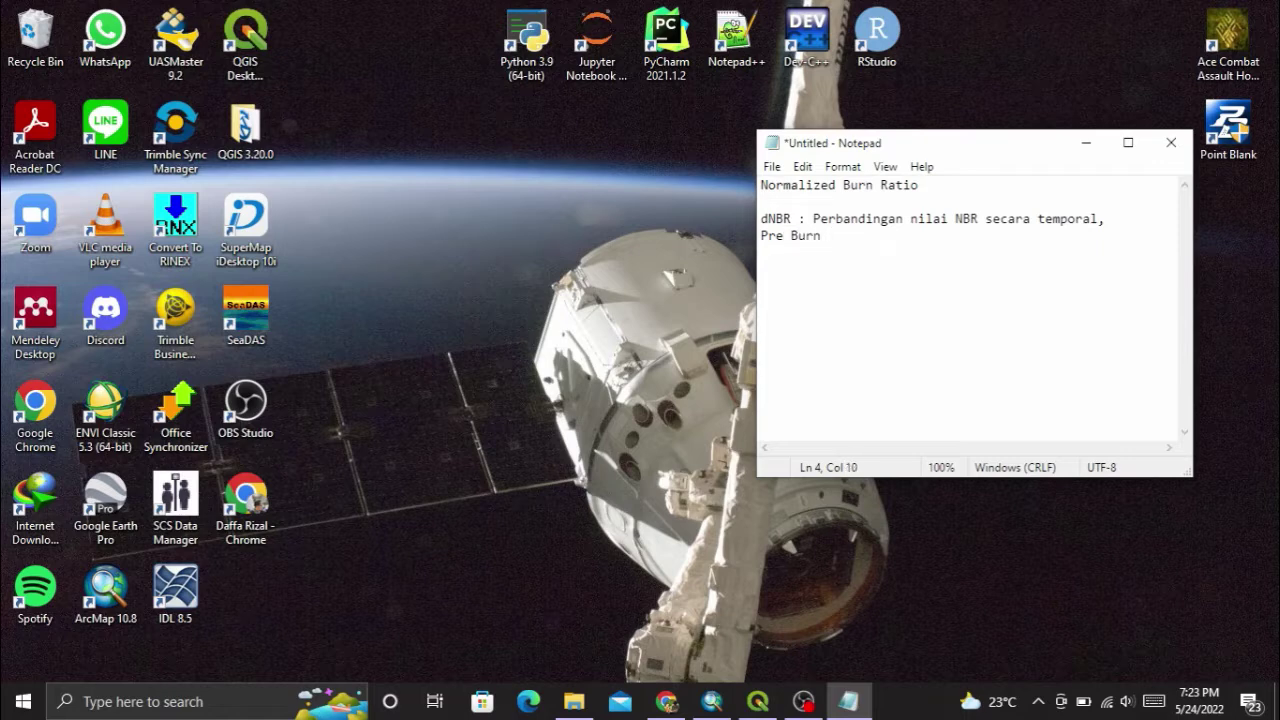
pyautogui.write(': Data sebelum terjadinya ')
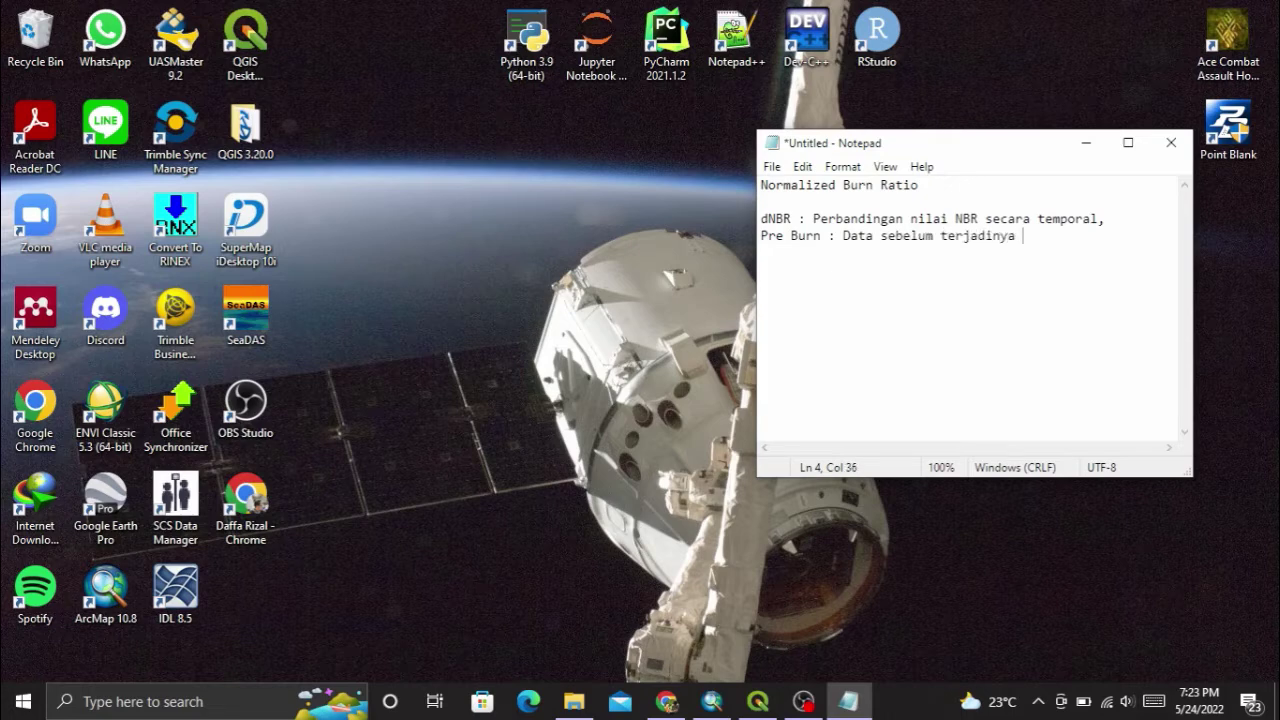
pyautogui.write('kebakaran')
# Add the line "Post Burn : Data Setelah terjadinya kebakaran" under the Pre Burn definition.
pyautogui.press('Return')
pyautogui.write('Post Bu')
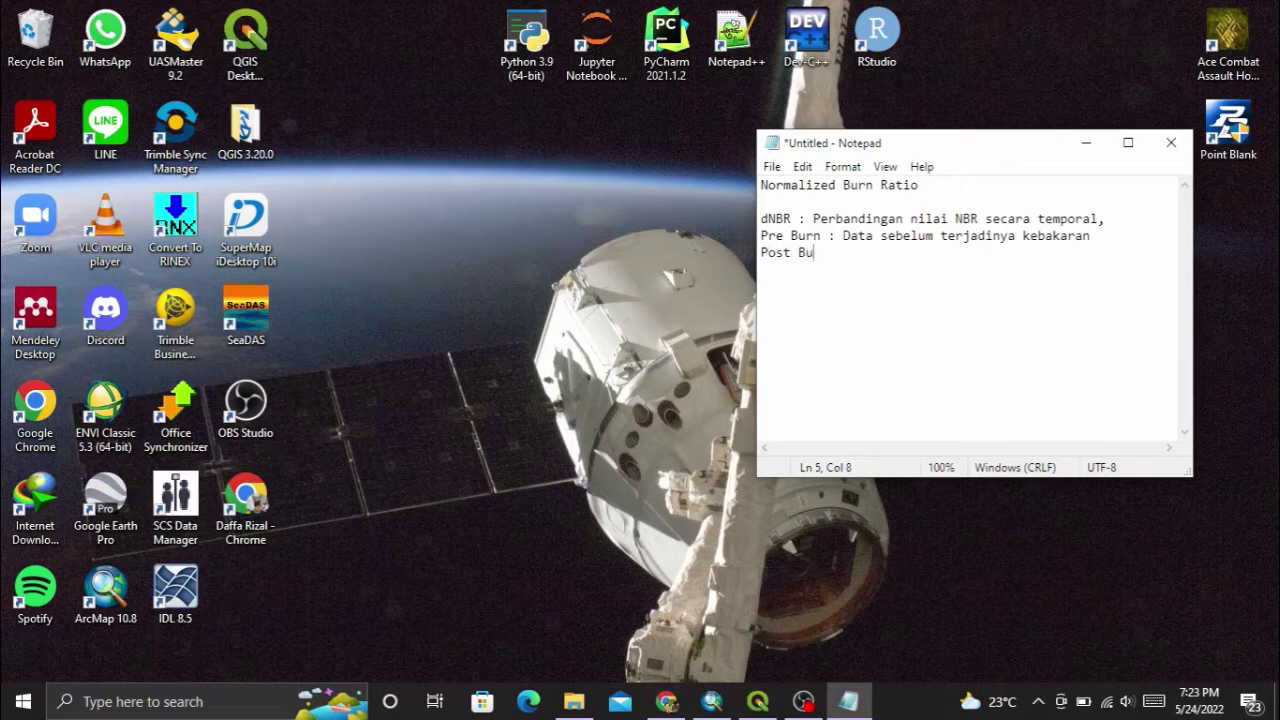
pyautogui.write('rn : Data Setelah ')
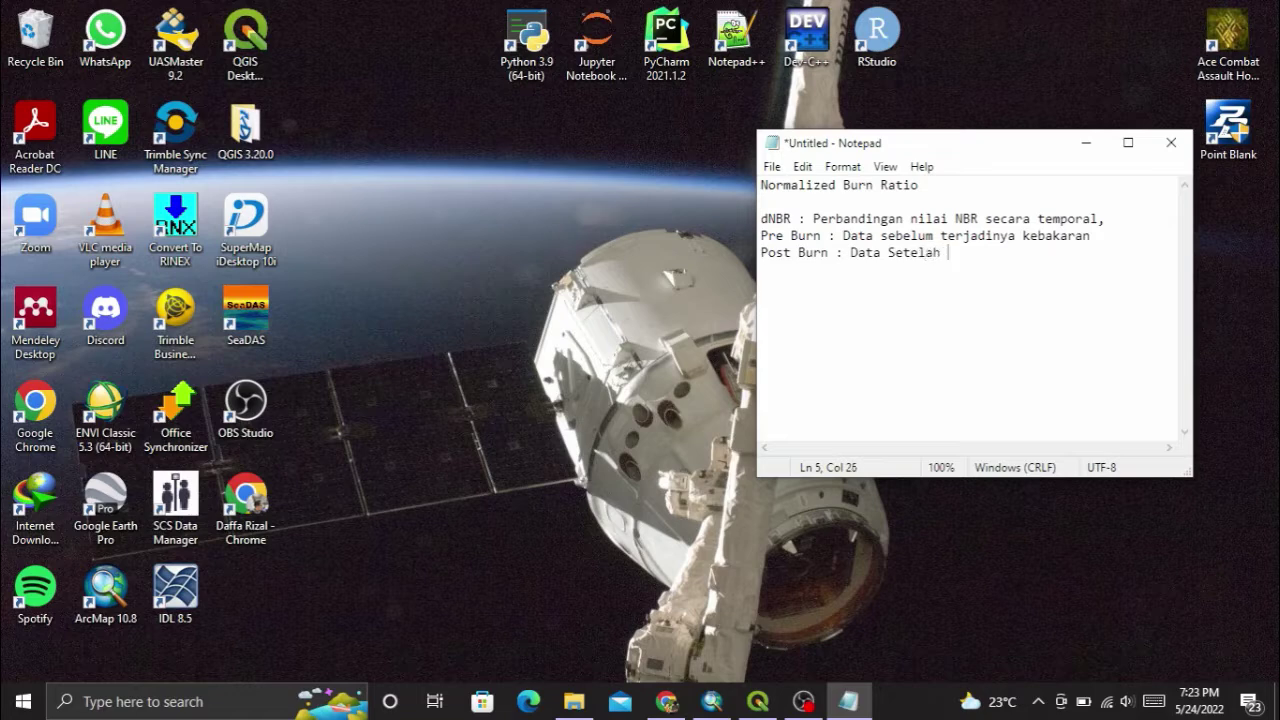
pyautogui.write('terjadinya kebakaran')
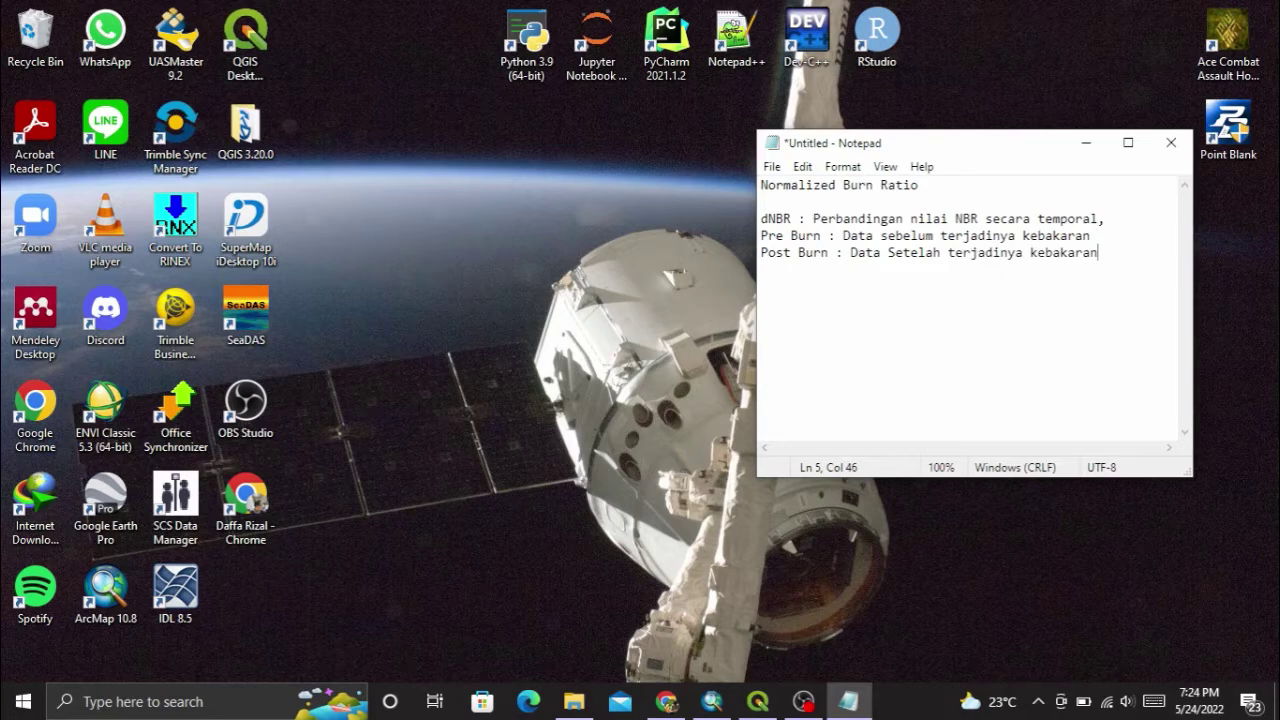
# Leave an empty line after the definitions and write "Hari maupun tahun yang berbeda".
pyautogui.press('Return')
pyautogui.press('Return')
pyautogui.write('h')
pyautogui.press('BackSpace')
pyautogui.write('Hari maupun tahun yang a')
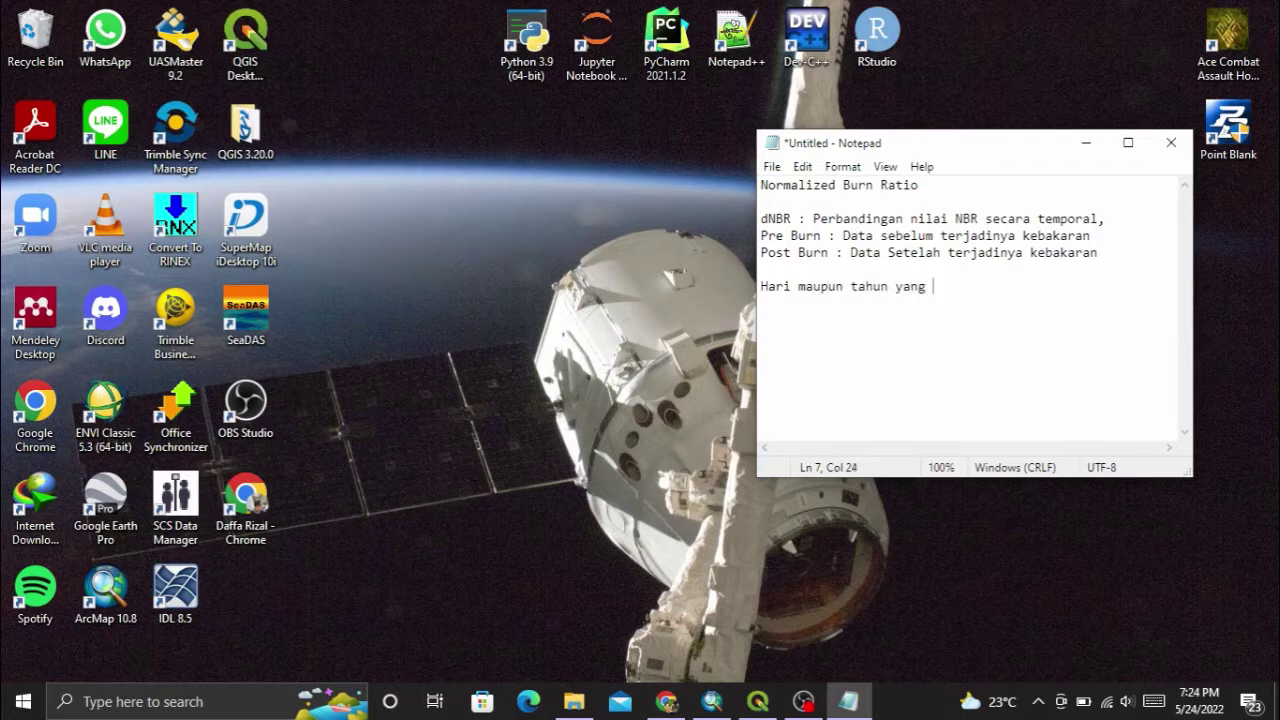
pyautogui.press('BackSpace')
pyautogui.write('berbeda')
# Switch to Chrome and examine the Landsat 8-9 NBR formula on the USGS page and the EarthExplorer search criteria.
pyautogui.click(664, 703)
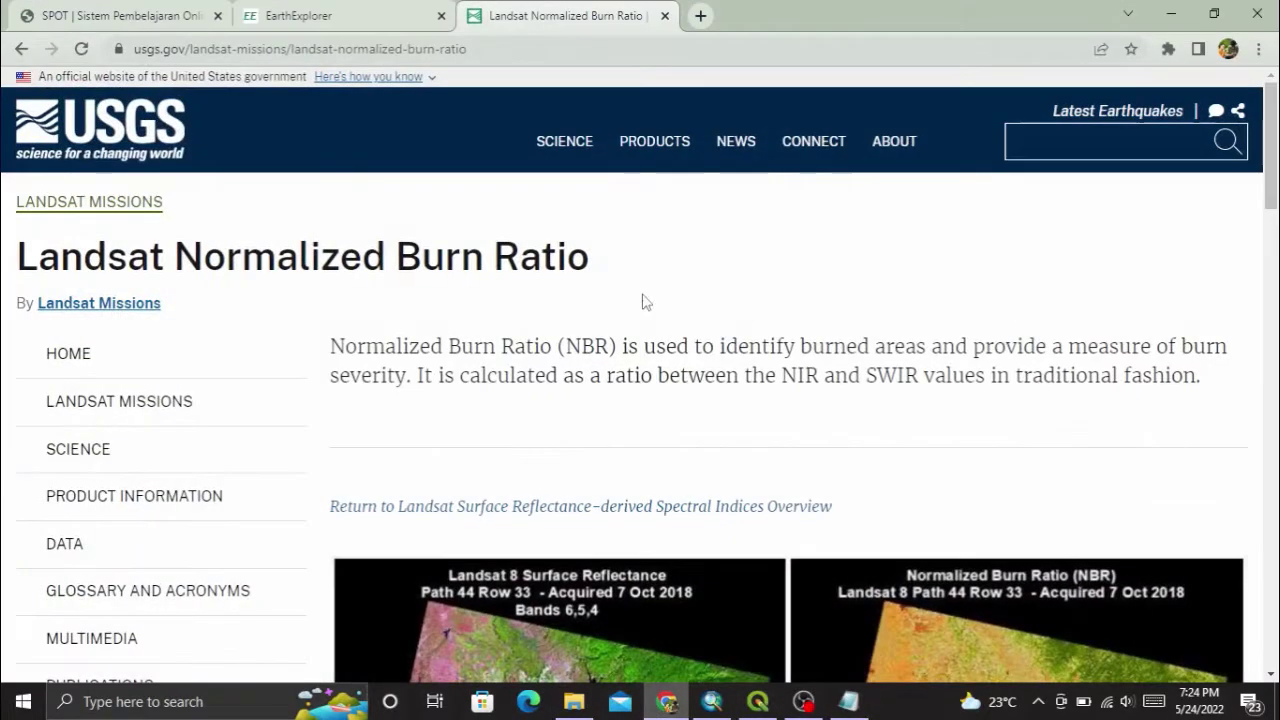
pyautogui.click(296, 10)
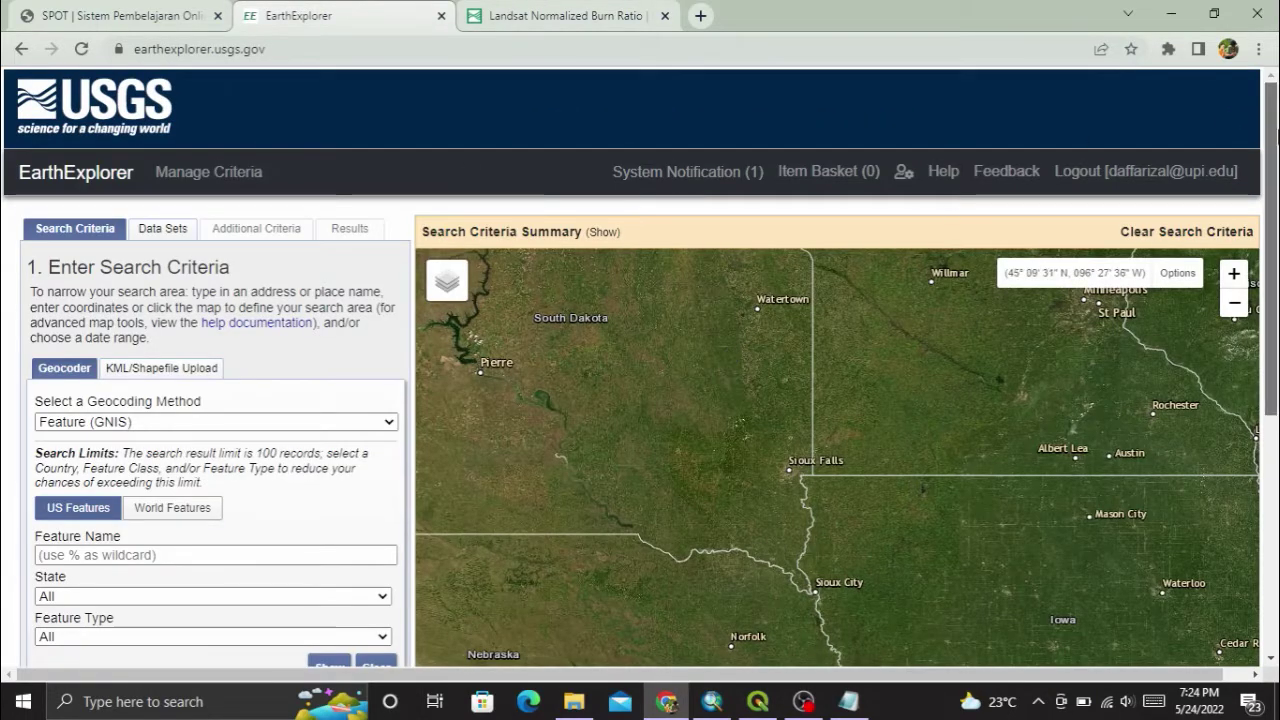
pyautogui.moveTo(1272, 132)
pyautogui.mouseDown()
pyautogui.moveTo(1275, 400)
pyautogui.moveTo(1275, 140)
pyautogui.mouseUp()
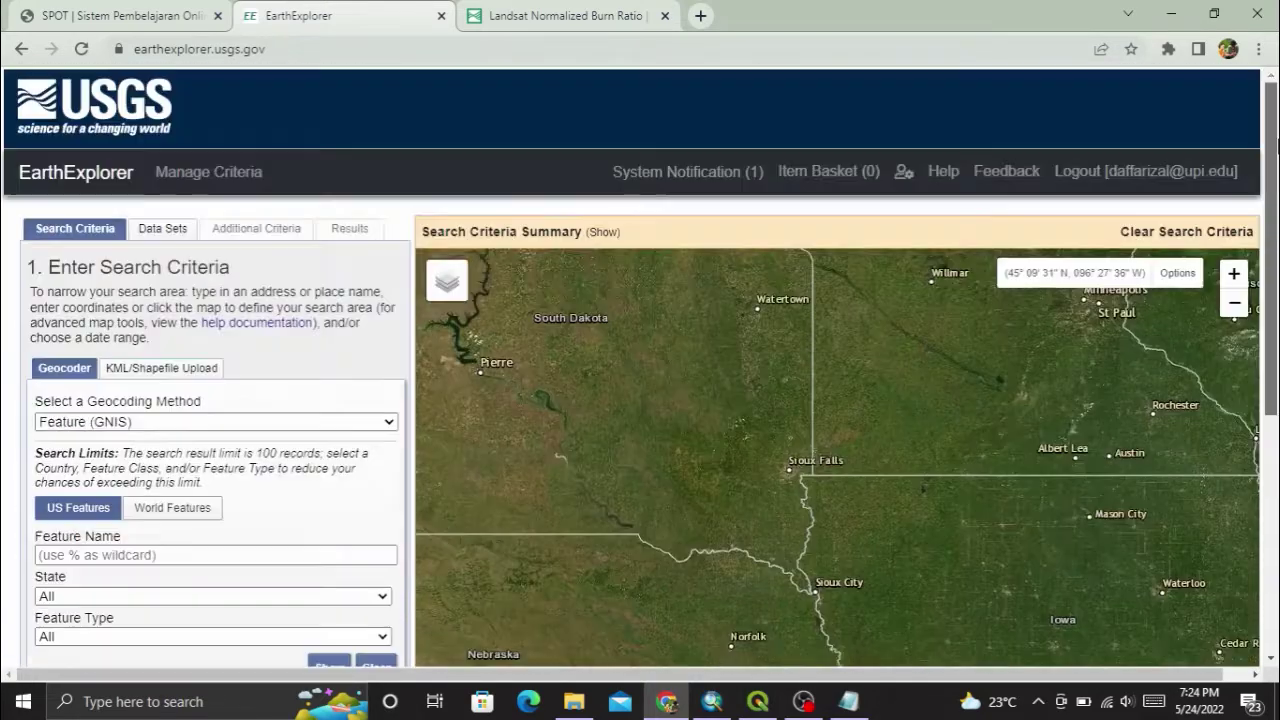
pyautogui.click(560, 15)
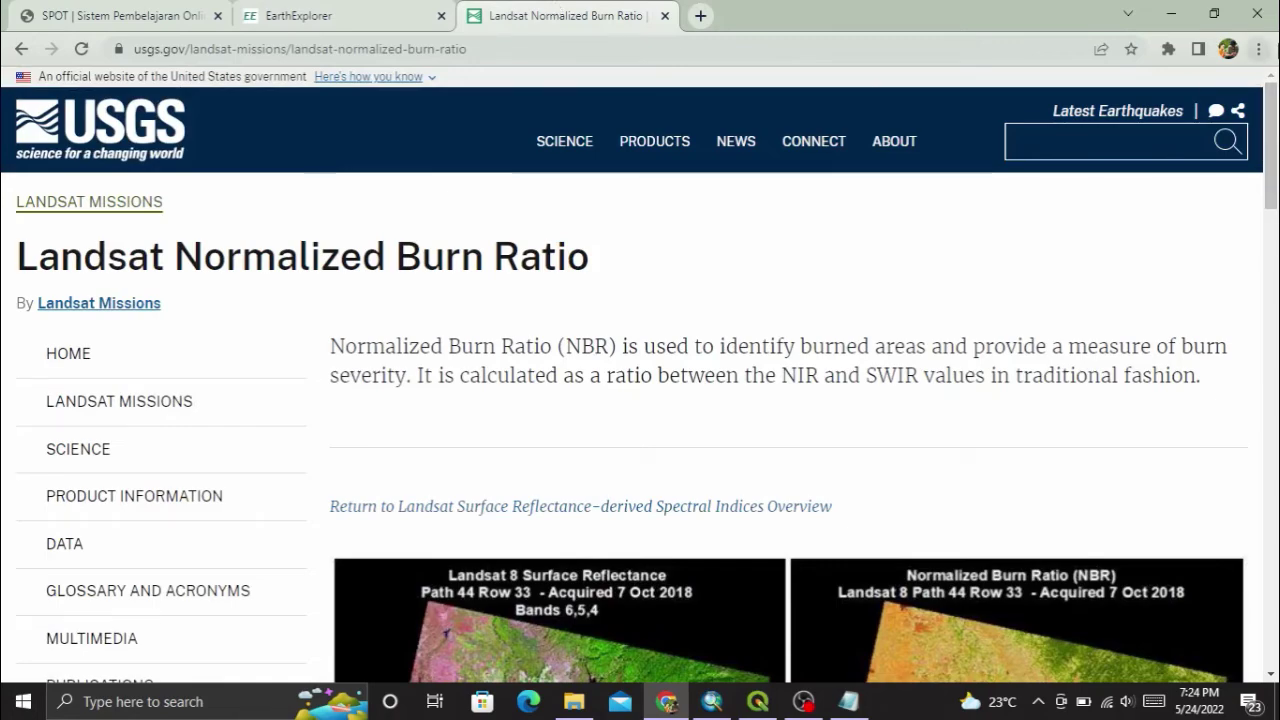
pyautogui.moveTo(1276, 115); pyautogui.dragTo(1151, 329)
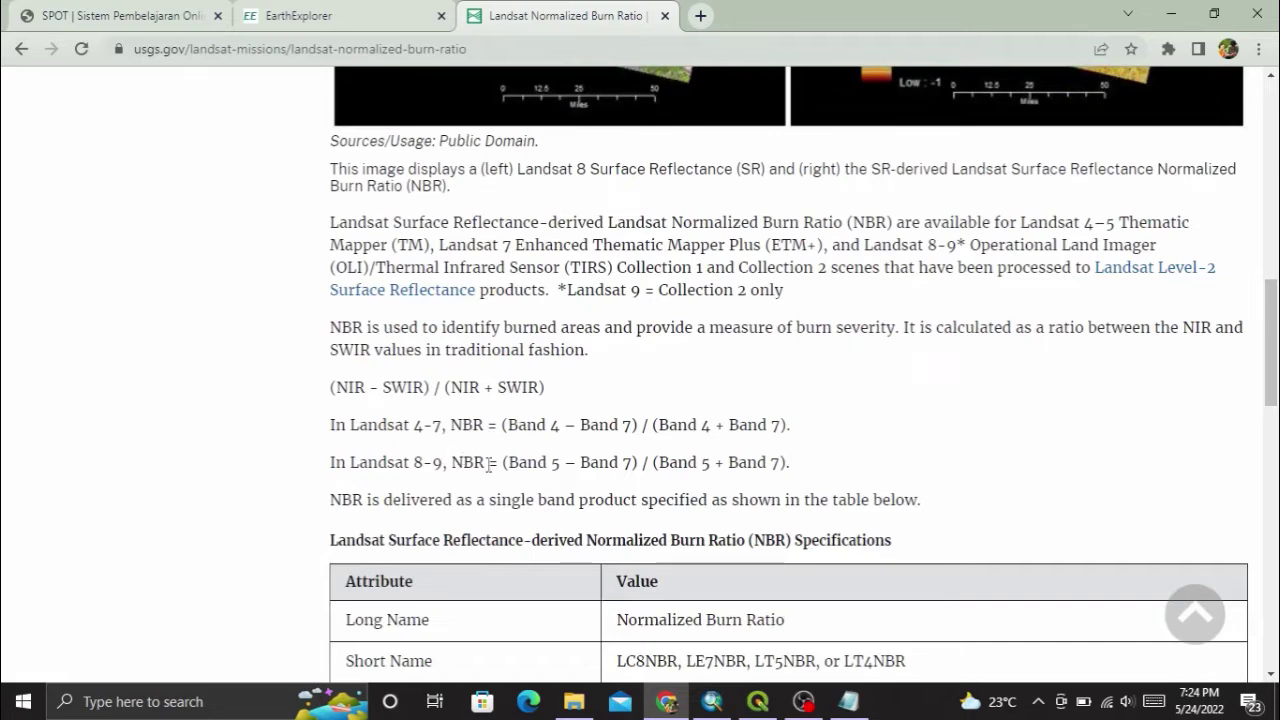
pyautogui.moveTo(505, 462); pyautogui.dragTo(846, 466)
pyautogui.click(846, 464)
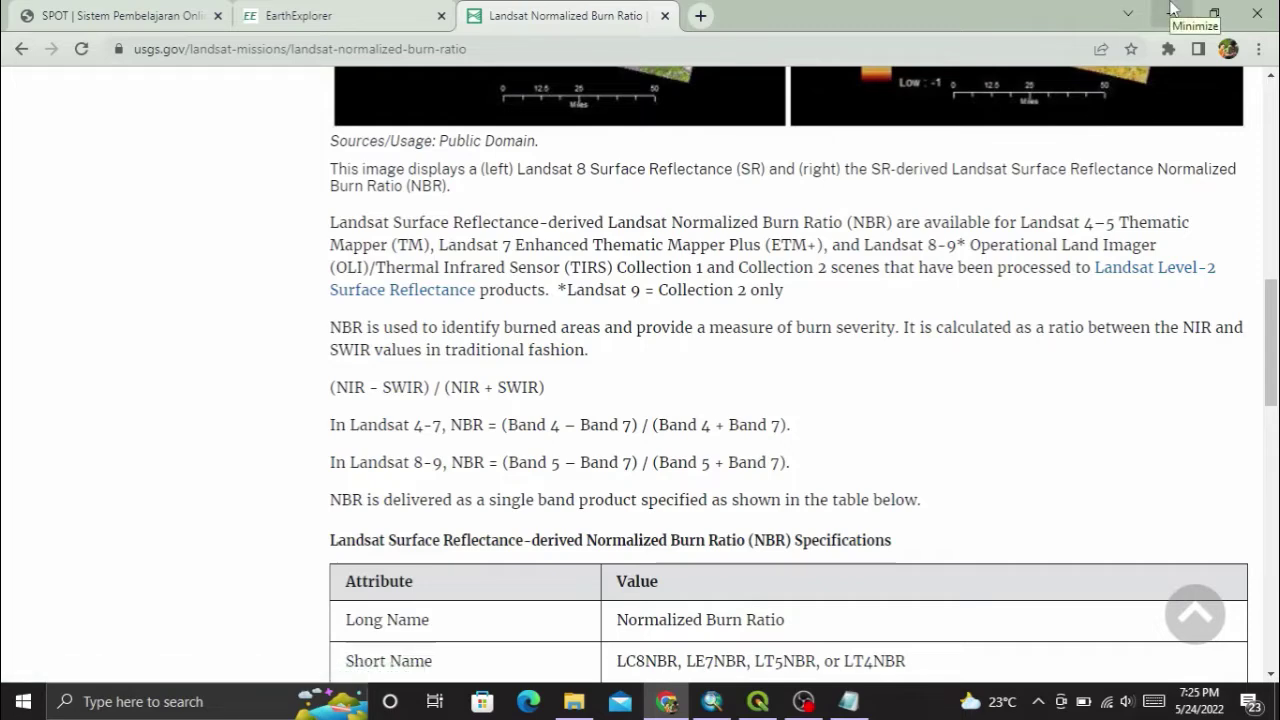
pyautogui.click(290, 15)
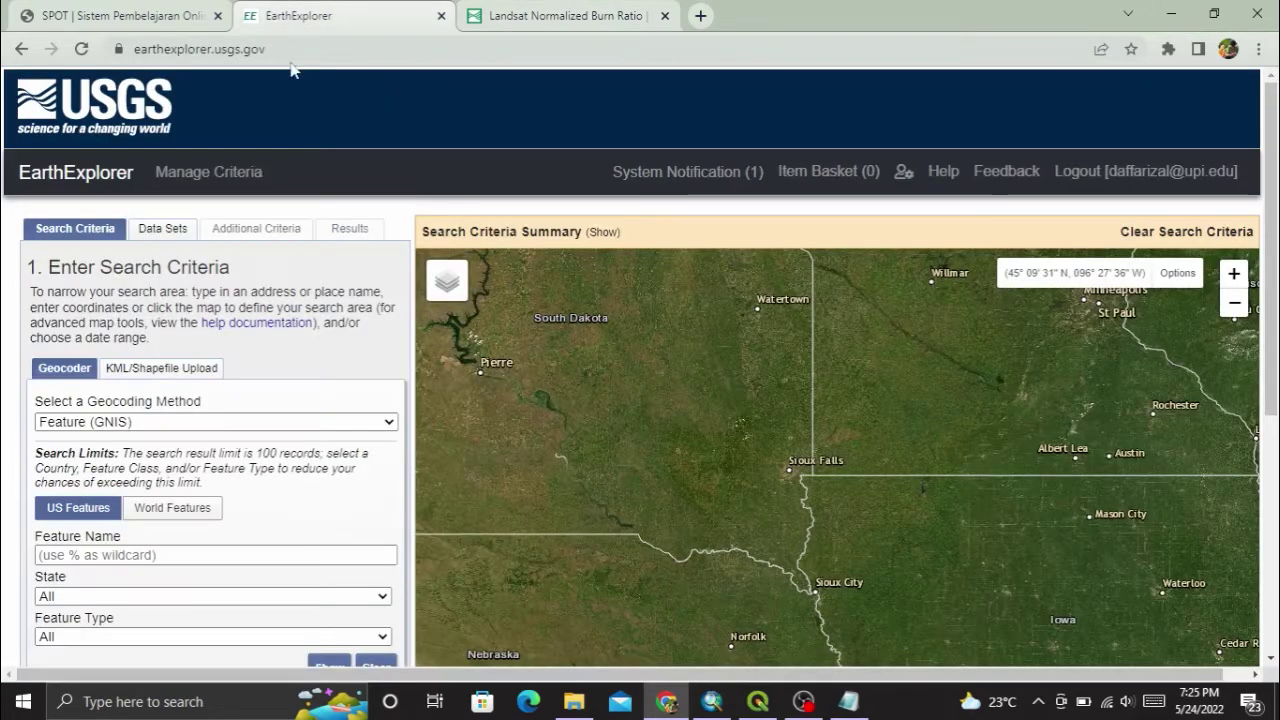
pyautogui.moveTo(1275, 280); pyautogui.dragTo(1277, 343)
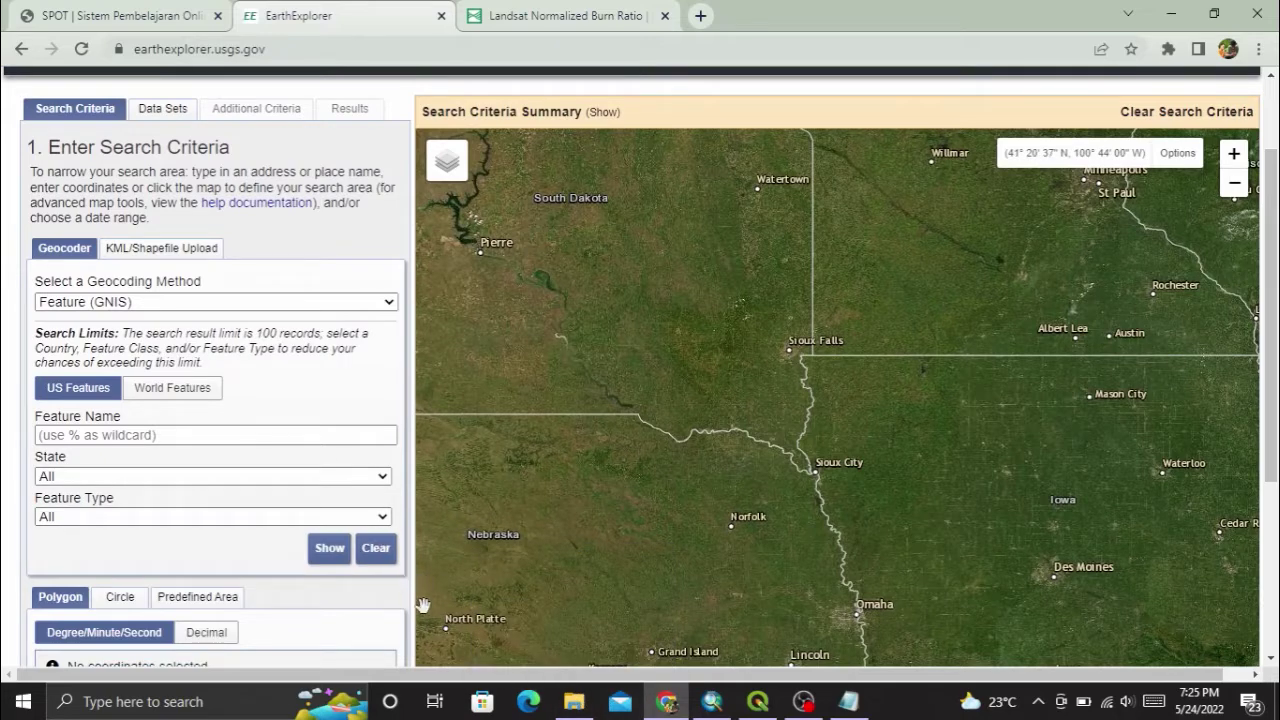
# Switch to File Explorer and open the Post burn data folder inside uts.
pyautogui.click(574, 702)
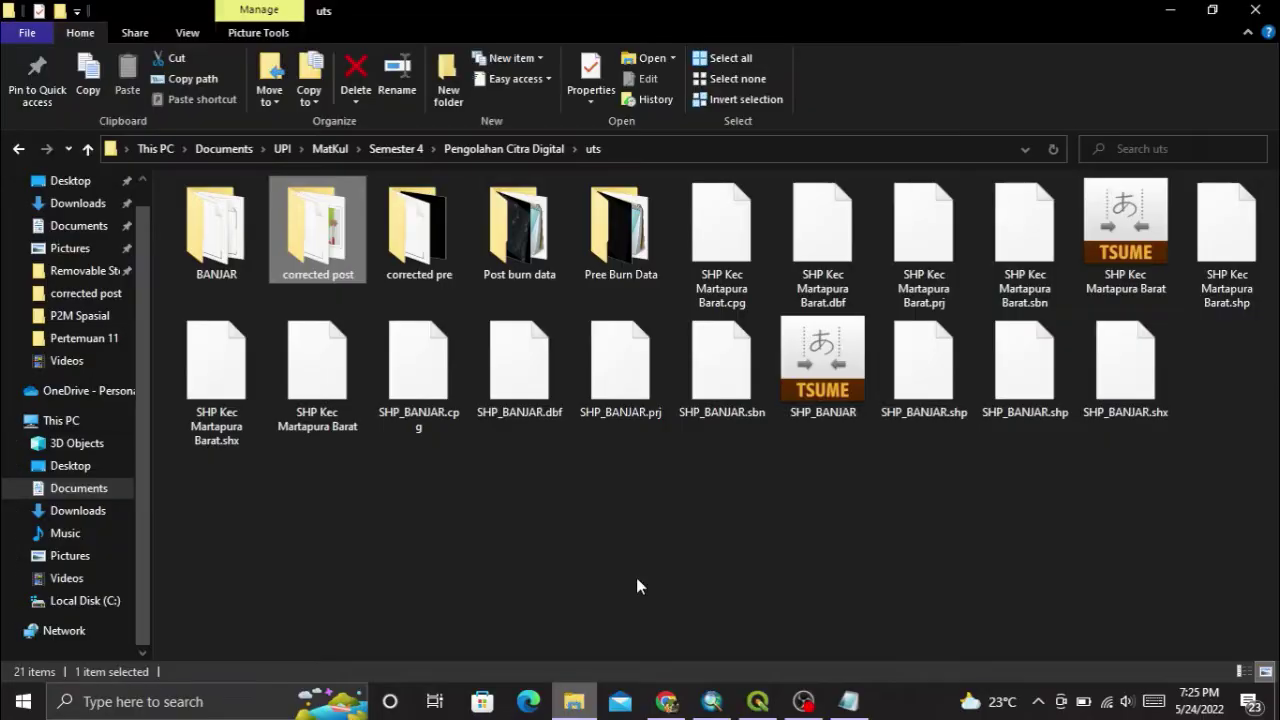
pyautogui.click(505, 218)
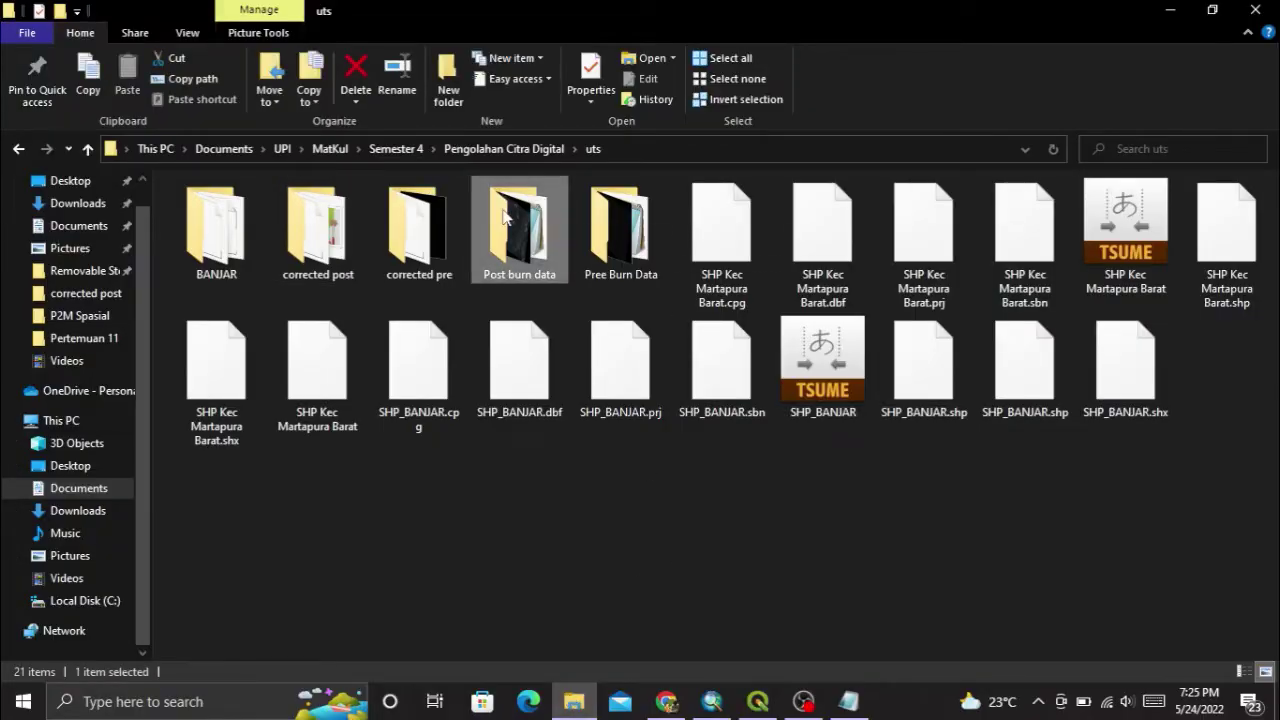
pyautogui.doubleClick(505, 218)
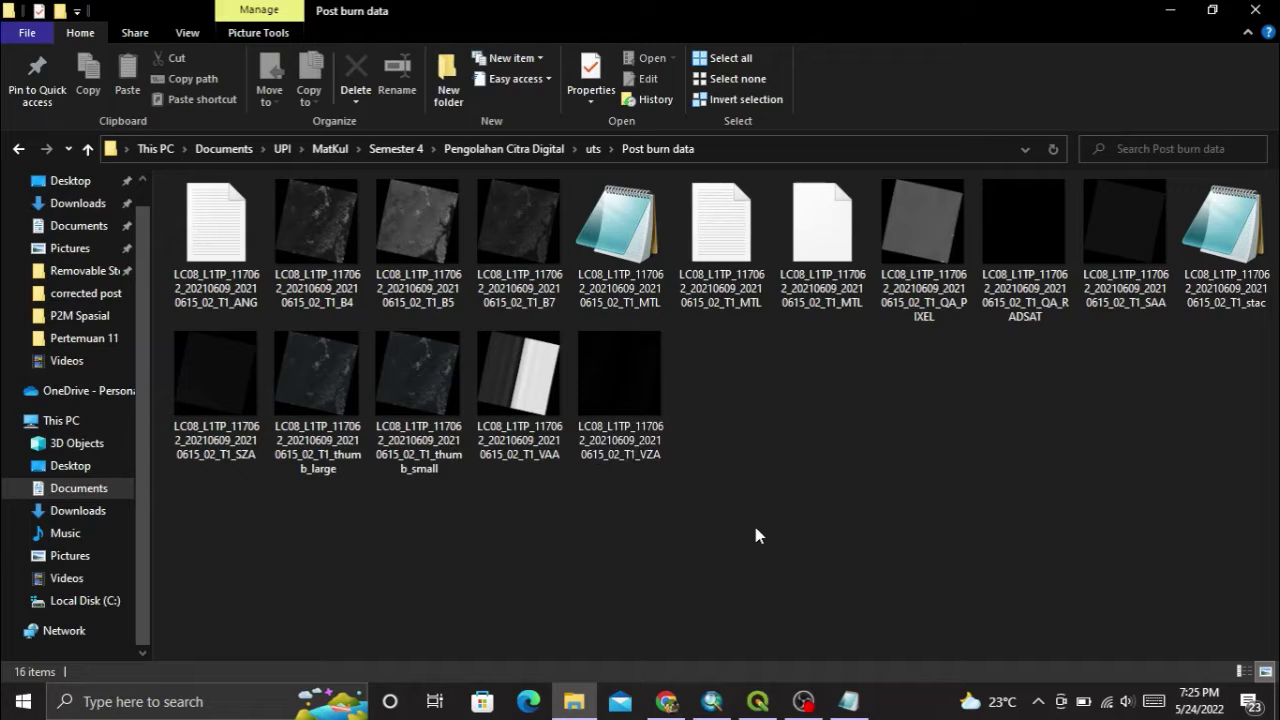
# Switch to the Notepad note and add "Post Burn Data : 15 Juni 2021" after an empty line.
pyautogui.click(850, 700)
pyautogui.press('BackSpace')
pyautogui.press('Return')
pyautogui.write('Po')
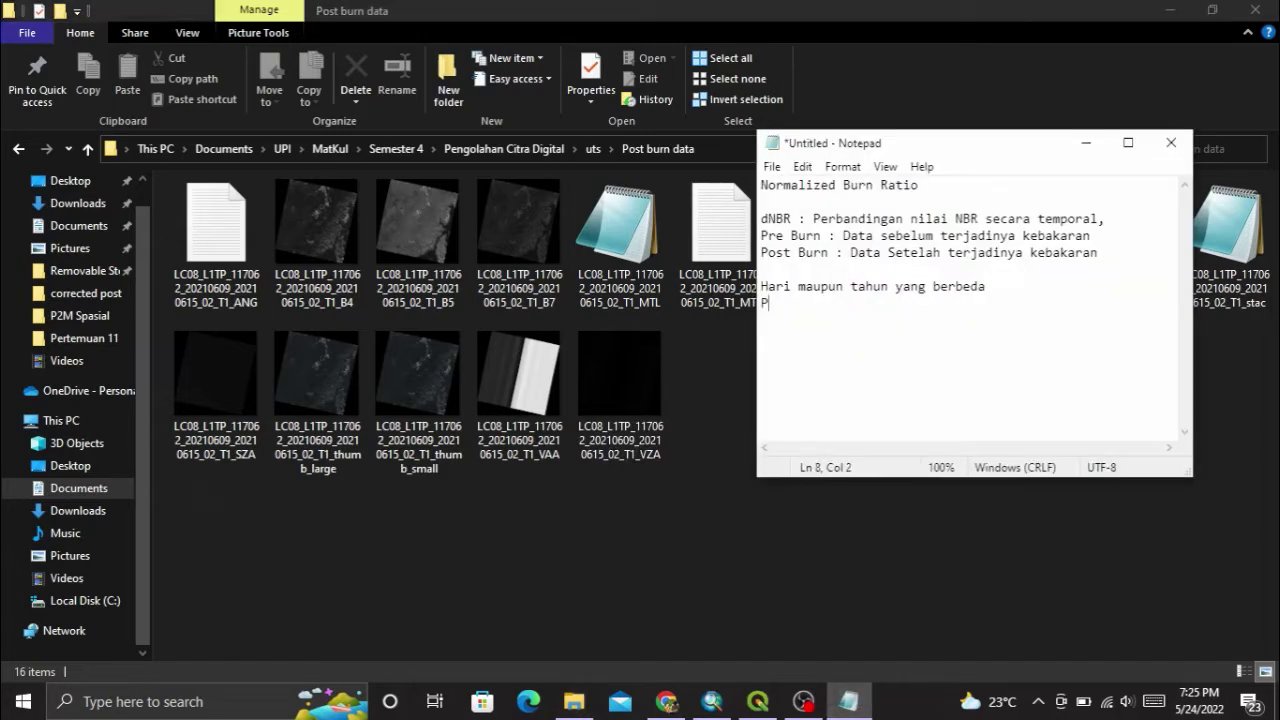
pyautogui.press('BackSpace')
pyautogui.press('BackSpace')
pyautogui.press('Return')
pyautogui.write('Post Burn Data : ')
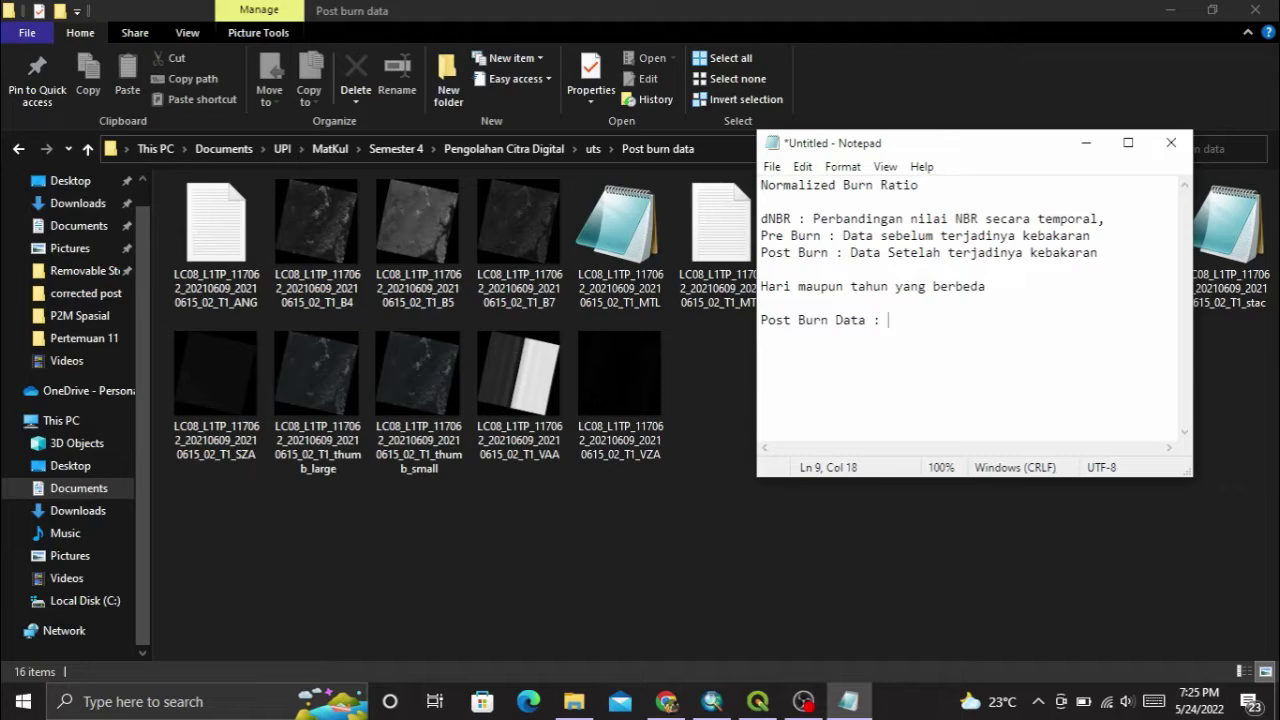
pyautogui.write('15 Juni 2021')
# Add the line "Pre Burn Data : 20 Agustus 2020" to the note, checking the date in the Pree Burn Data folder.
pyautogui.press('Return')
pyautogui.write('P')
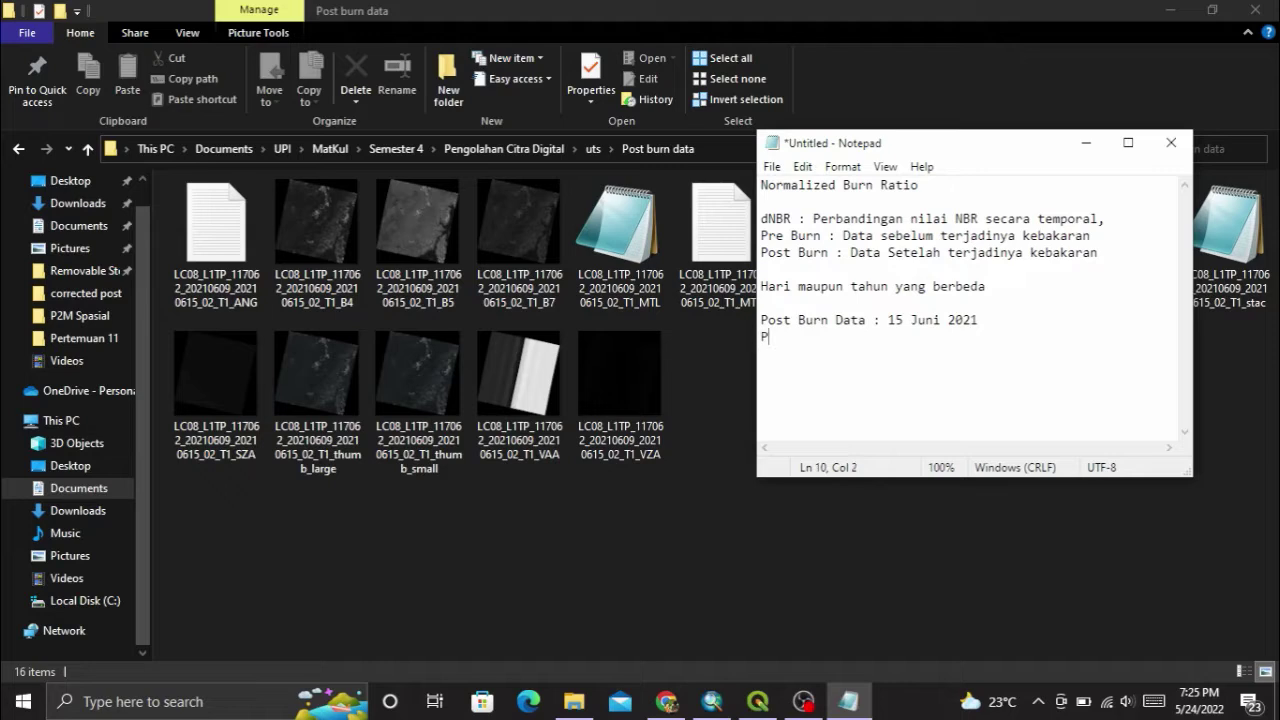
pyautogui.write('re Burn Data :')
pyautogui.click(592, 149)
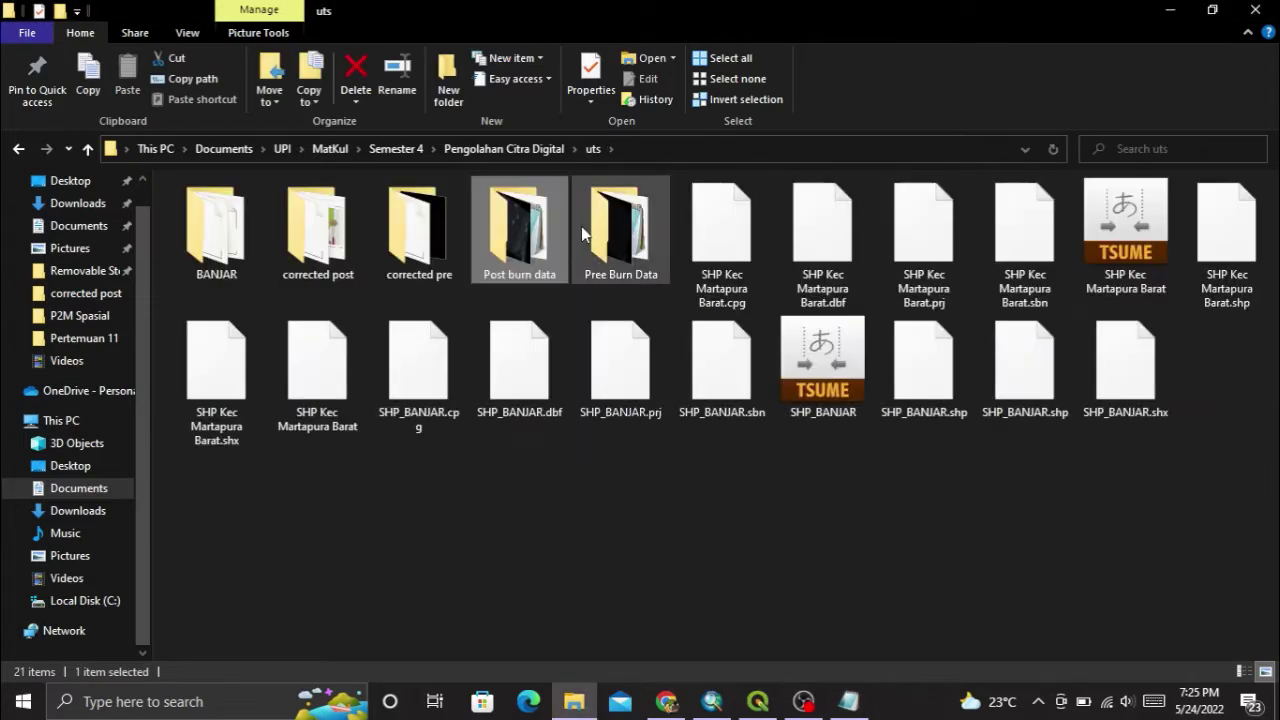
pyautogui.doubleClick(583, 228)
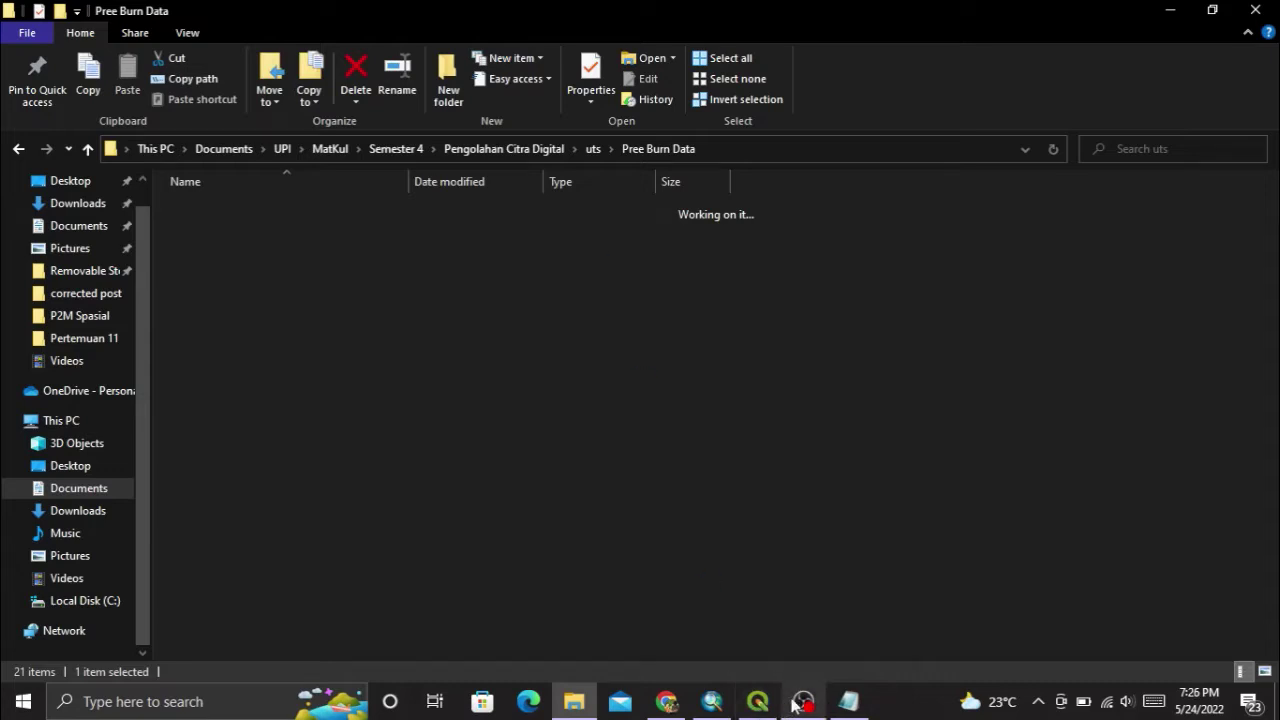
pyautogui.click(840, 704)
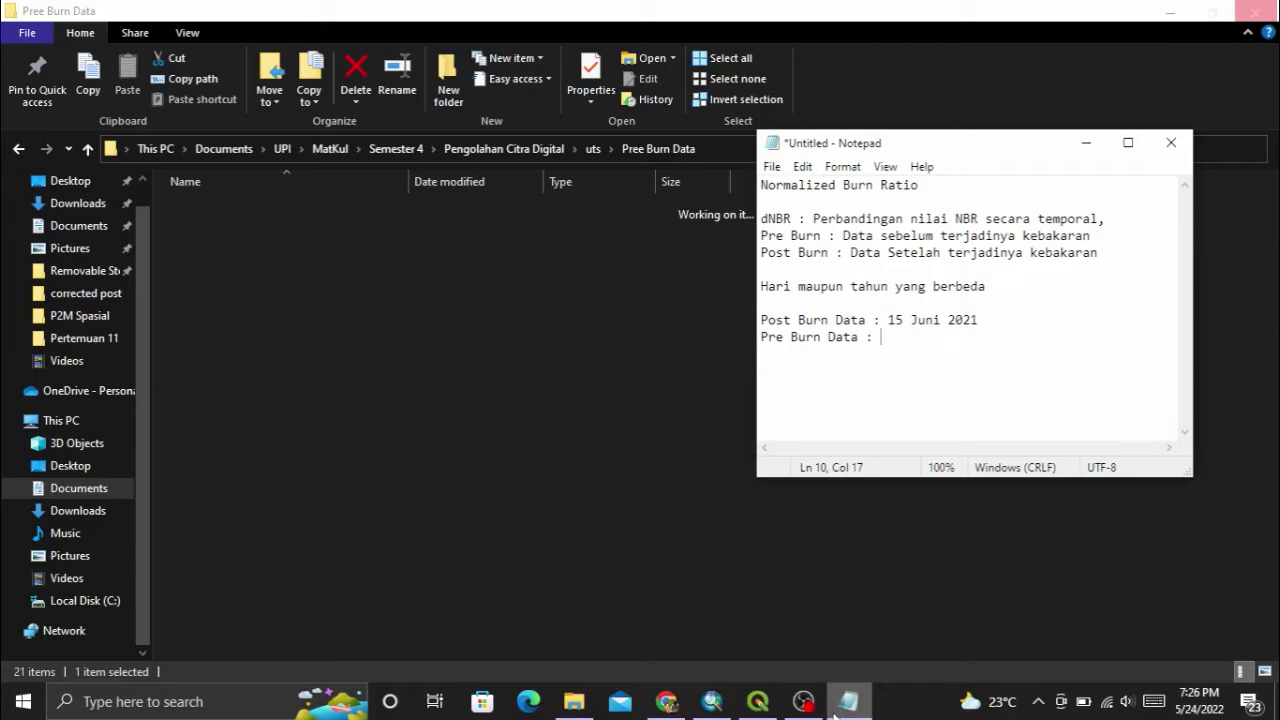
pyautogui.moveTo(803, 701)
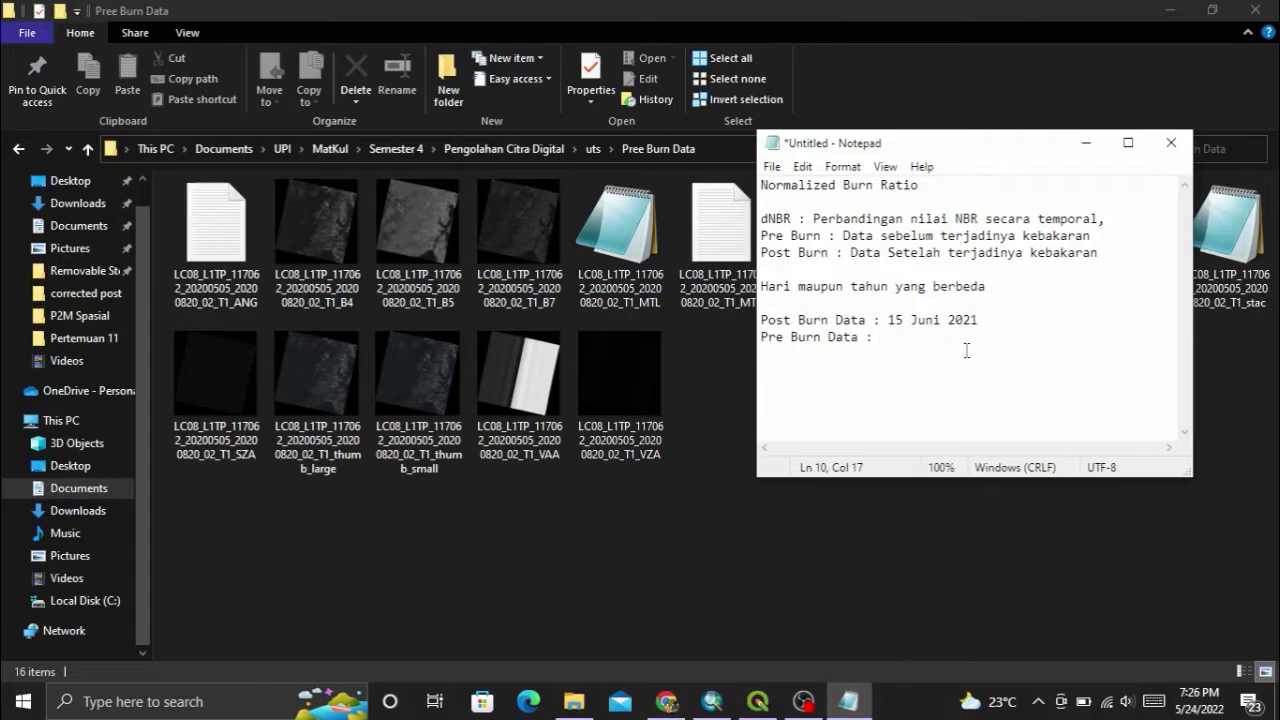
pyautogui.write('20 Agustus 2020')
# Add the closing line "Akan dicari perbedaan angka NBR di wilayah tersebut" to the note.
pyautogui.press('Return')
pyautogui.write('Akan dicari')
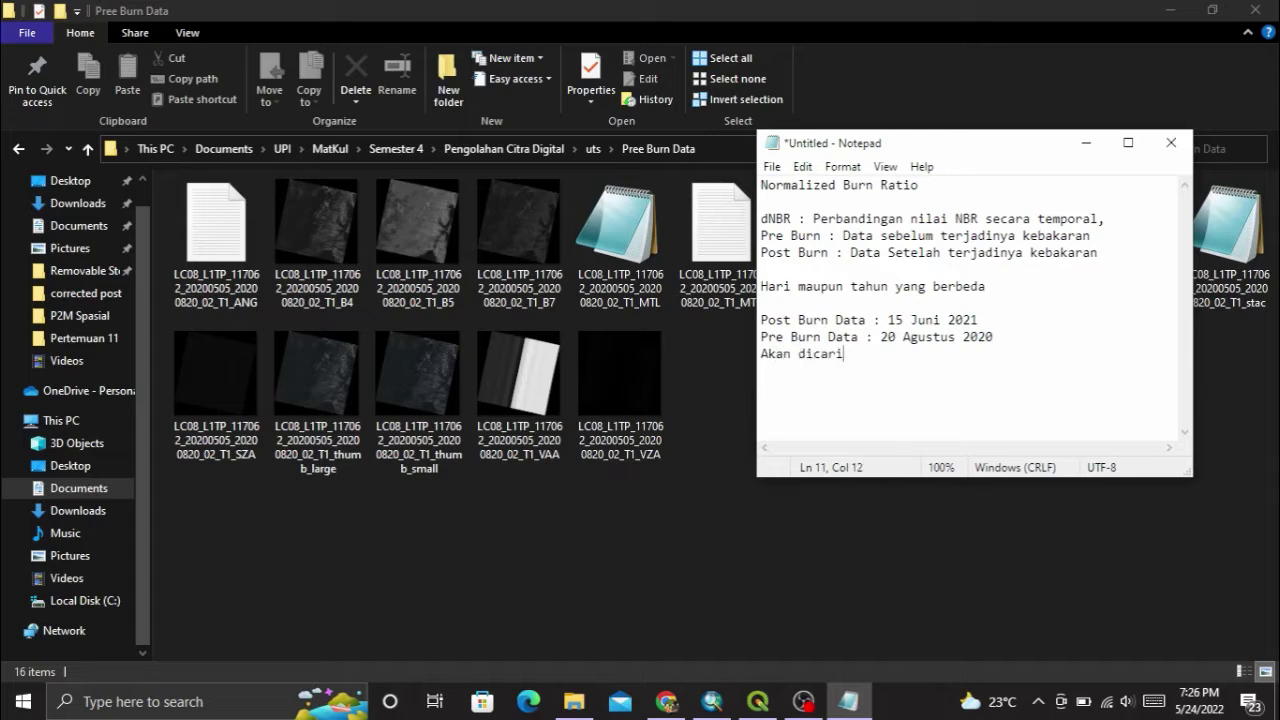
pyautogui.write(' perbedaan angka NBR')
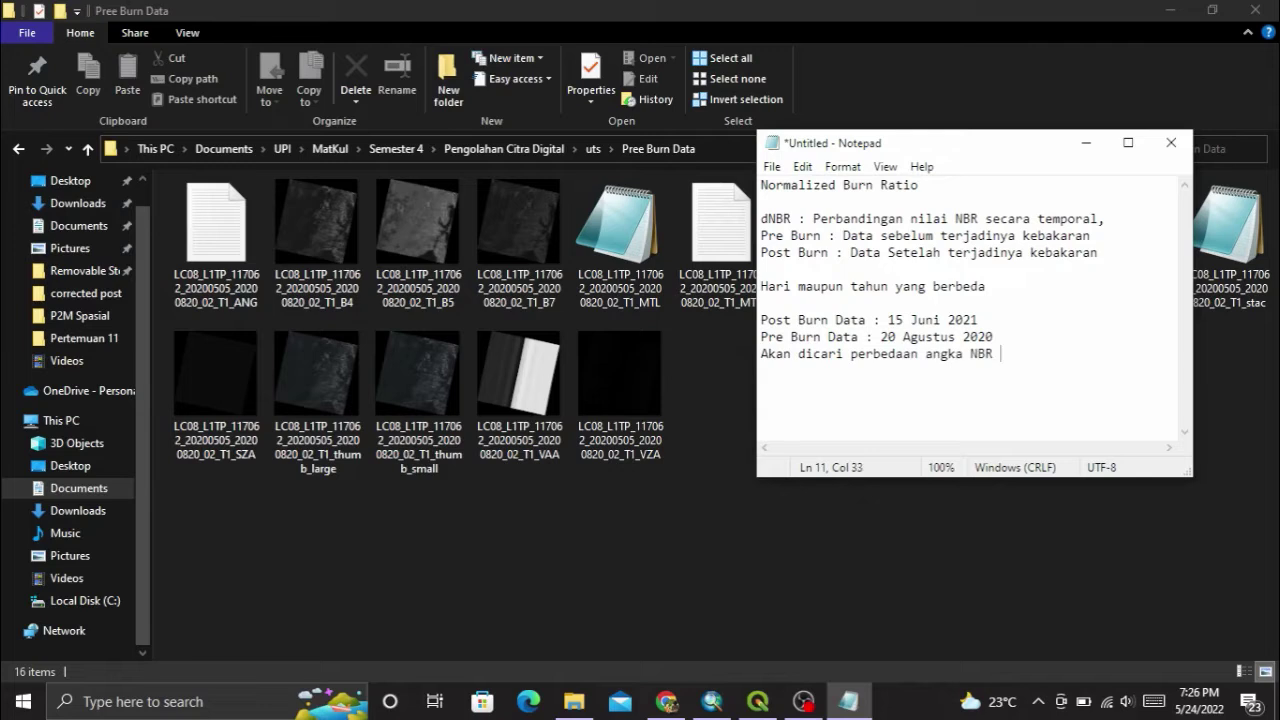
pyautogui.write(' di wilayah tersebut')
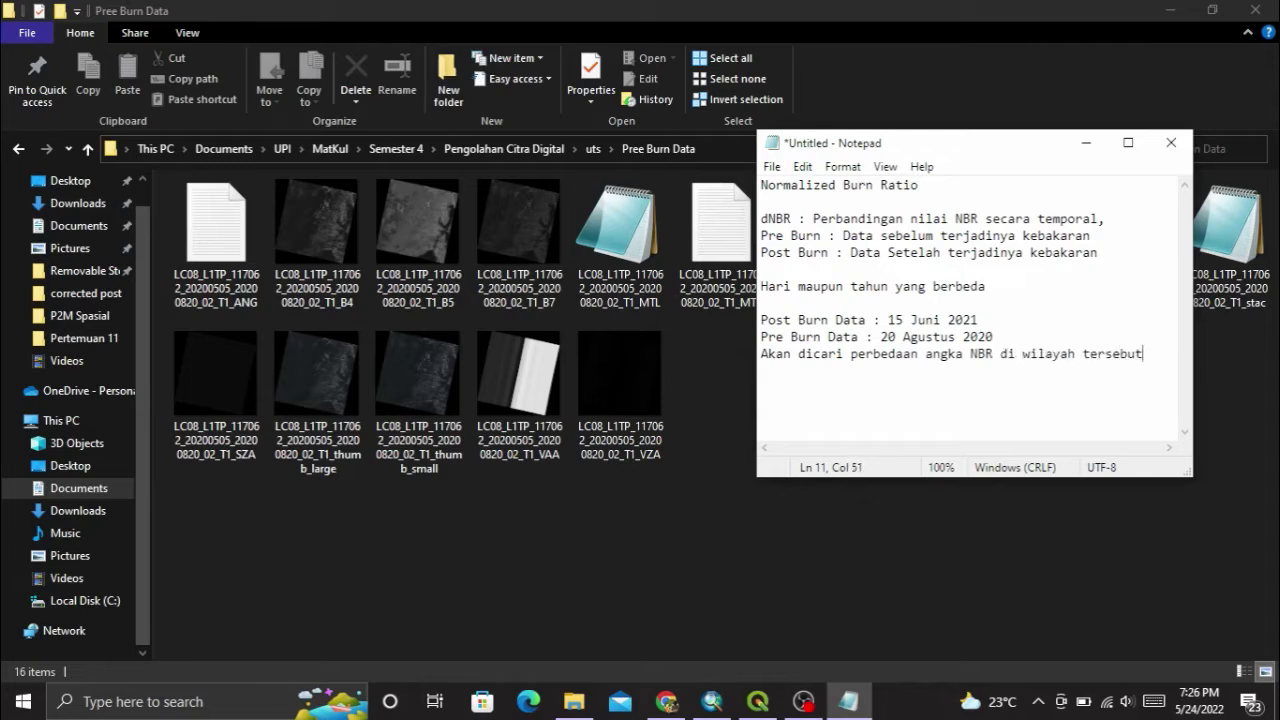
# Start a new line below the note's last sentence.
pyautogui.press('Return')
pyautogui.write('Bagaiman')
pyautogui.press('BackSpace')
pyautogui.press('BackSpace')
pyautogui.press('BackSpace')
pyautogui.press('BackSpace')
pyautogui.press('BackSpace')
pyautogui.press('BackSpace')
pyautogui.press('BackSpace')
pyautogui.press('BackSpace')
# Write "Data yang diperlukan citra yang sama dengan wilayah yang sama namun dengan tahun yang berbeda" as the note's last line.
pyautogui.write('Data yang diperlukan ')
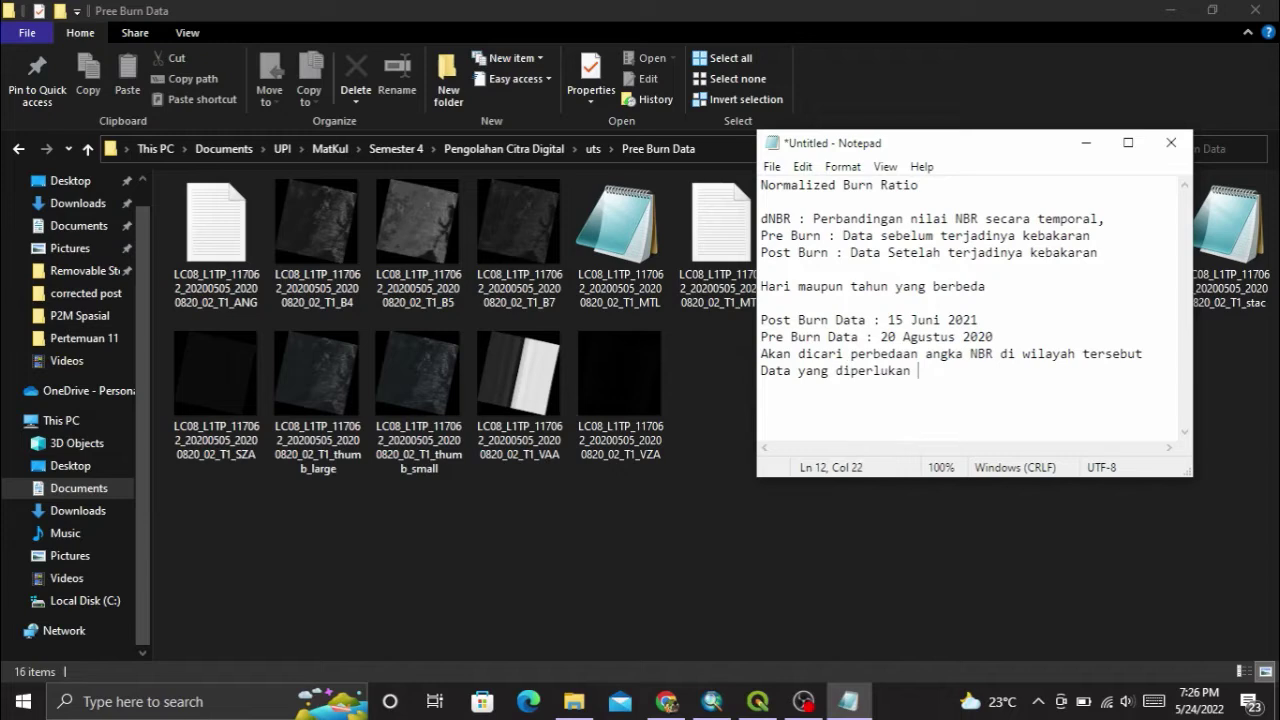
pyautogui.write('citra yang sama dengna')
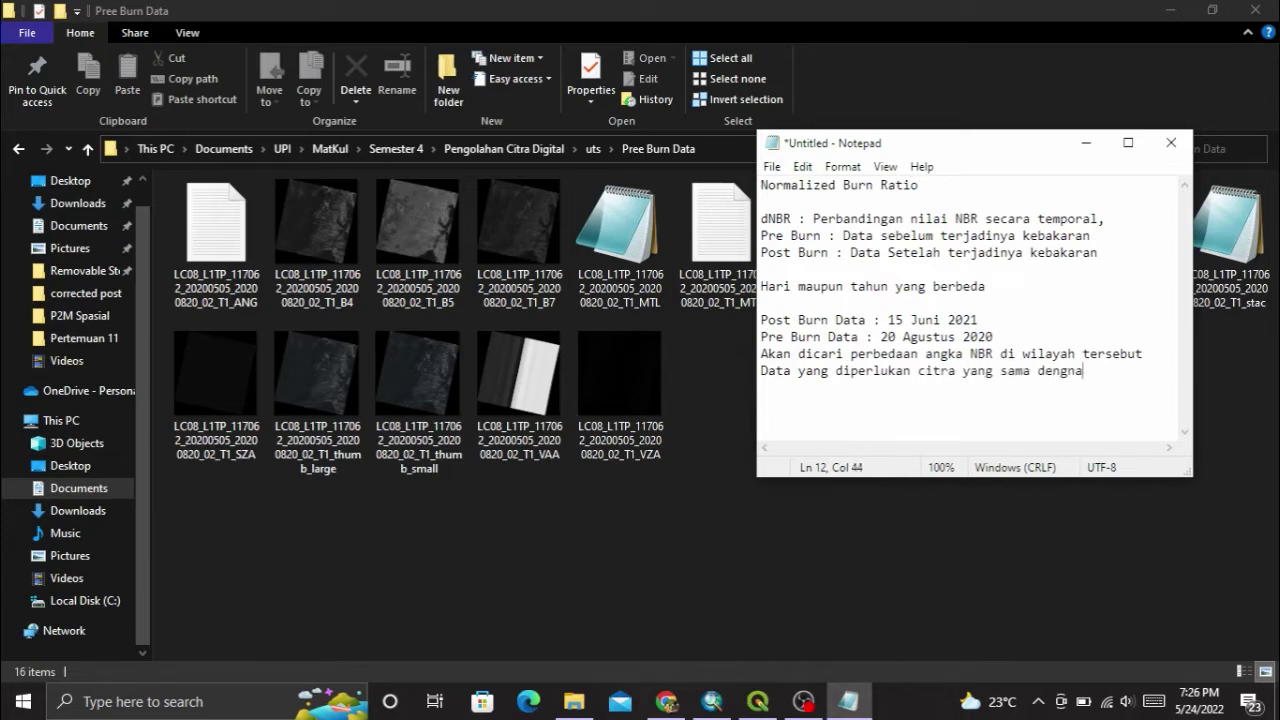
pyautogui.press('BackSpace')
pyautogui.press('BackSpace')
pyautogui.write('an wilayah yang sa,a')
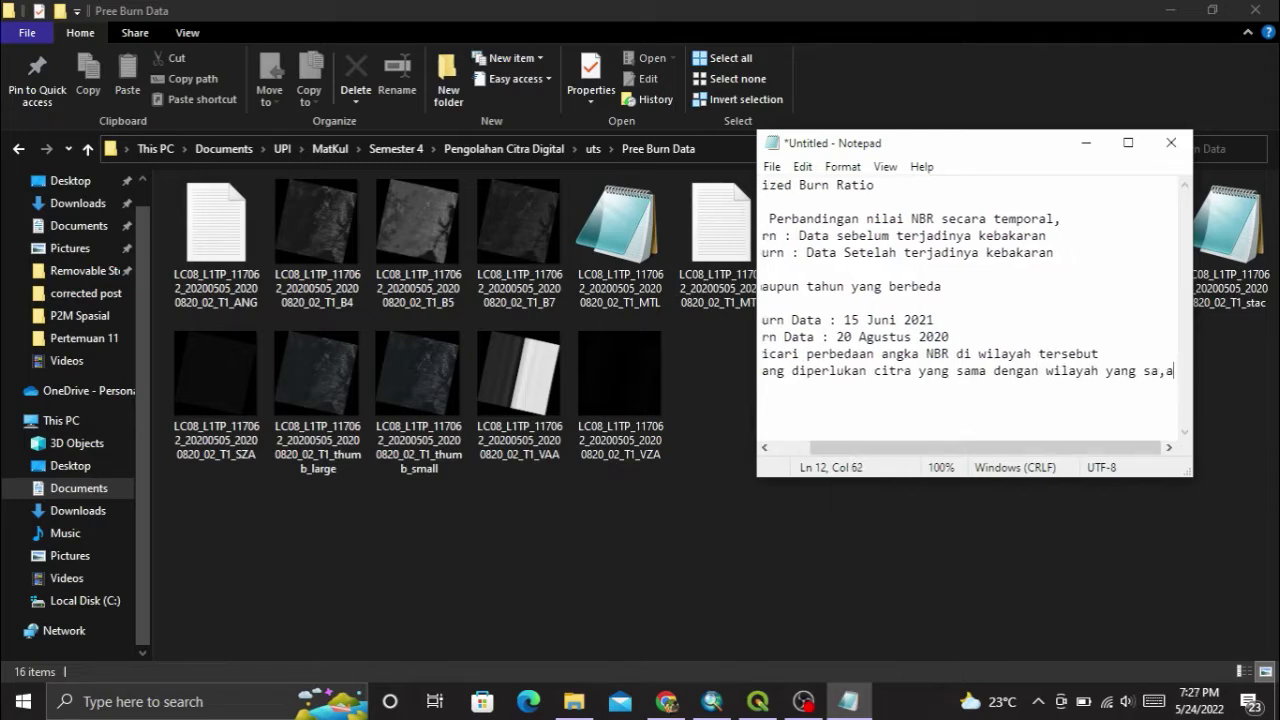
pyautogui.press('BackSpace')
pyautogui.press('BackSpace')
pyautogui.write('ma n')
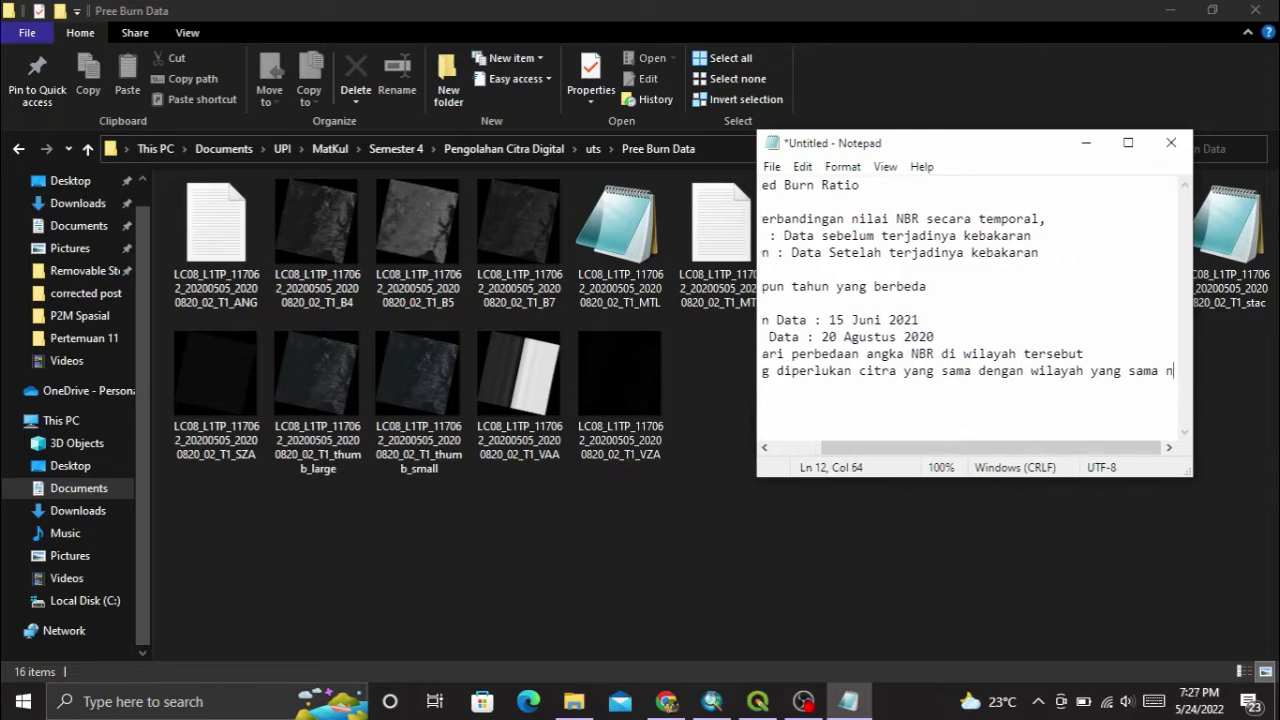
pyautogui.write('amun dengan ')
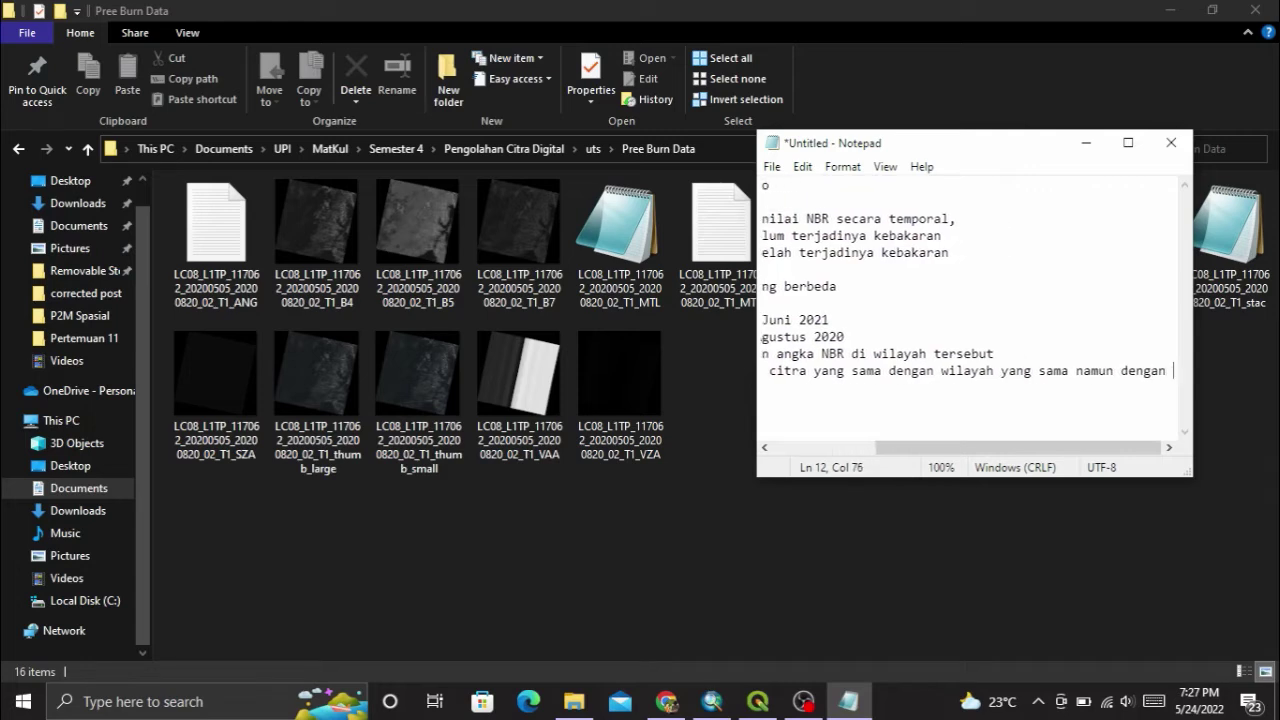
pyautogui.write('tahun yang be')
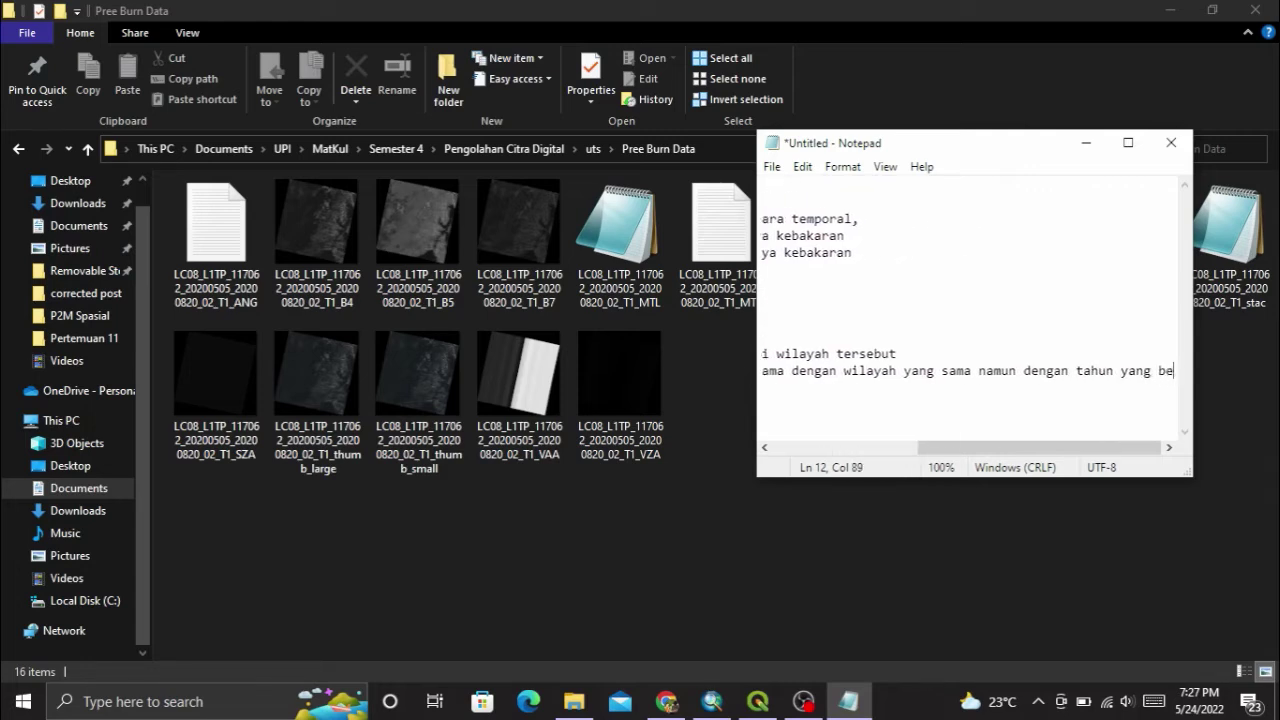
pyautogui.write('rbeda')
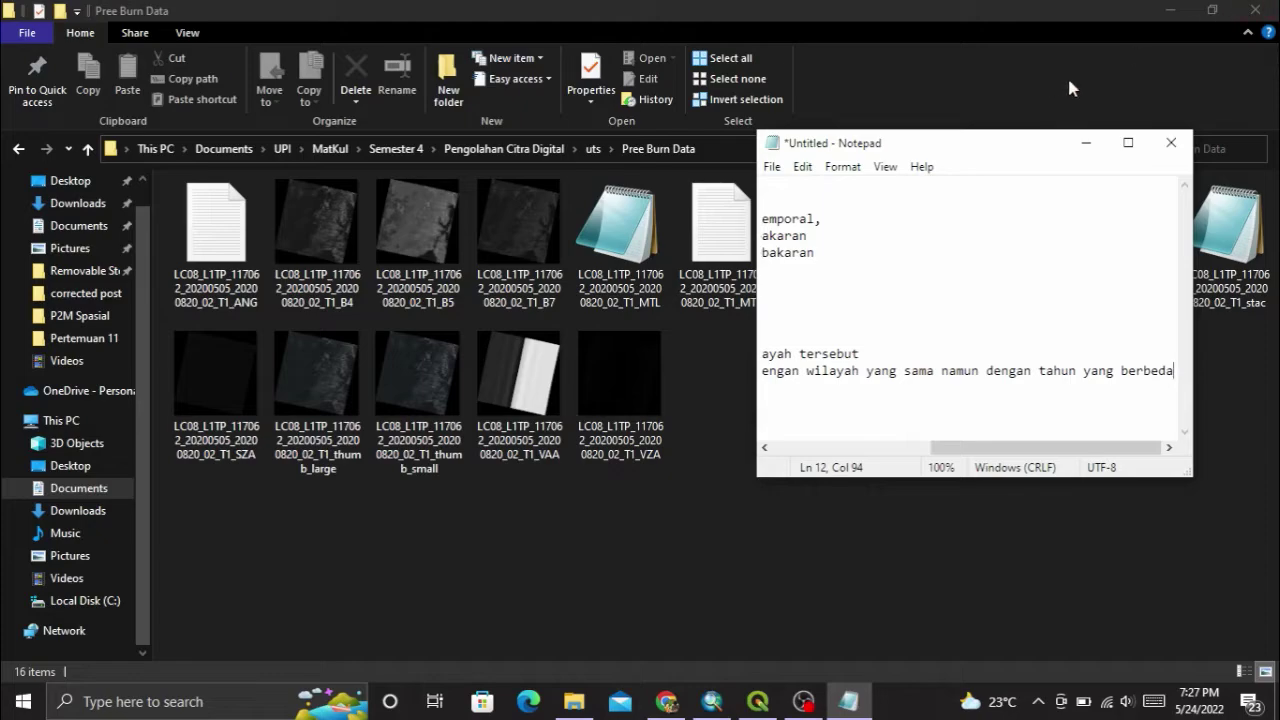
# Minimize the note, the folder window and the browser to show the desktop, returning the note's view to its line beginnings.
pyautogui.click(1086, 142)
pyautogui.click(1170, 12)
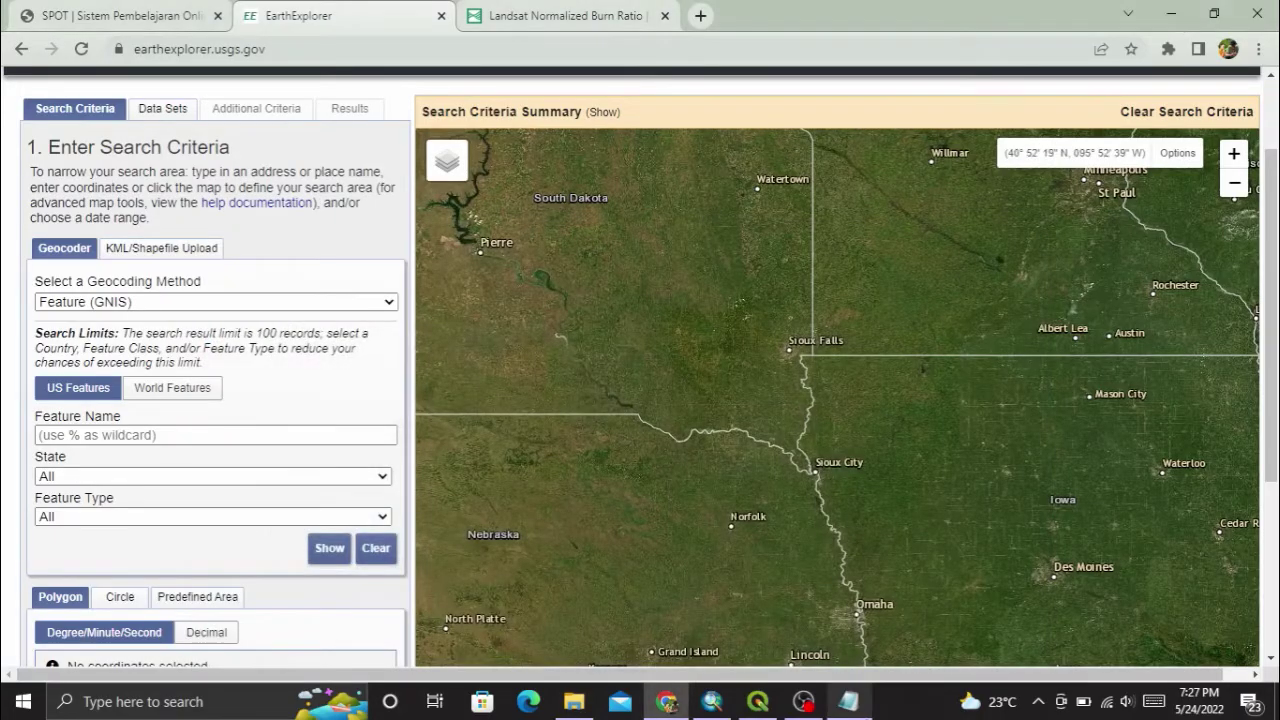
pyautogui.click(848, 701)
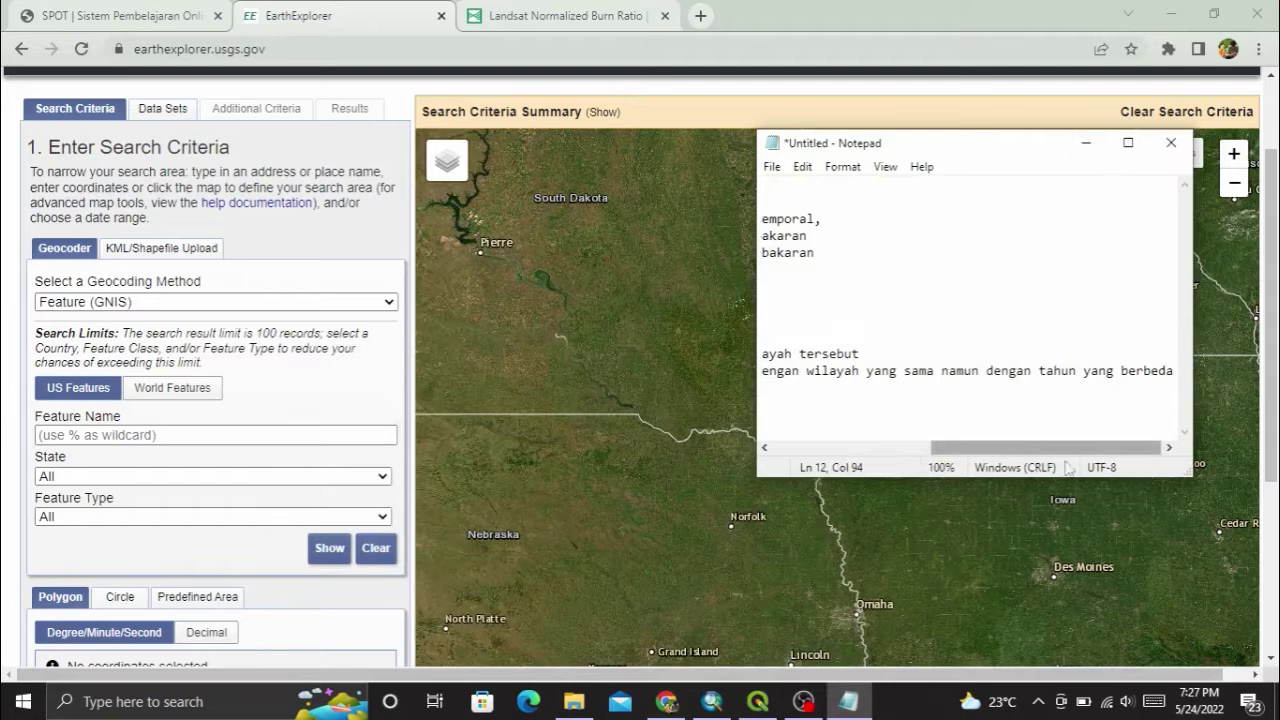
pyautogui.moveTo(1062, 448)
pyautogui.mouseDown()
pyautogui.moveTo(1062, 460)
pyautogui.moveTo(782, 430)
pyautogui.mouseUp()
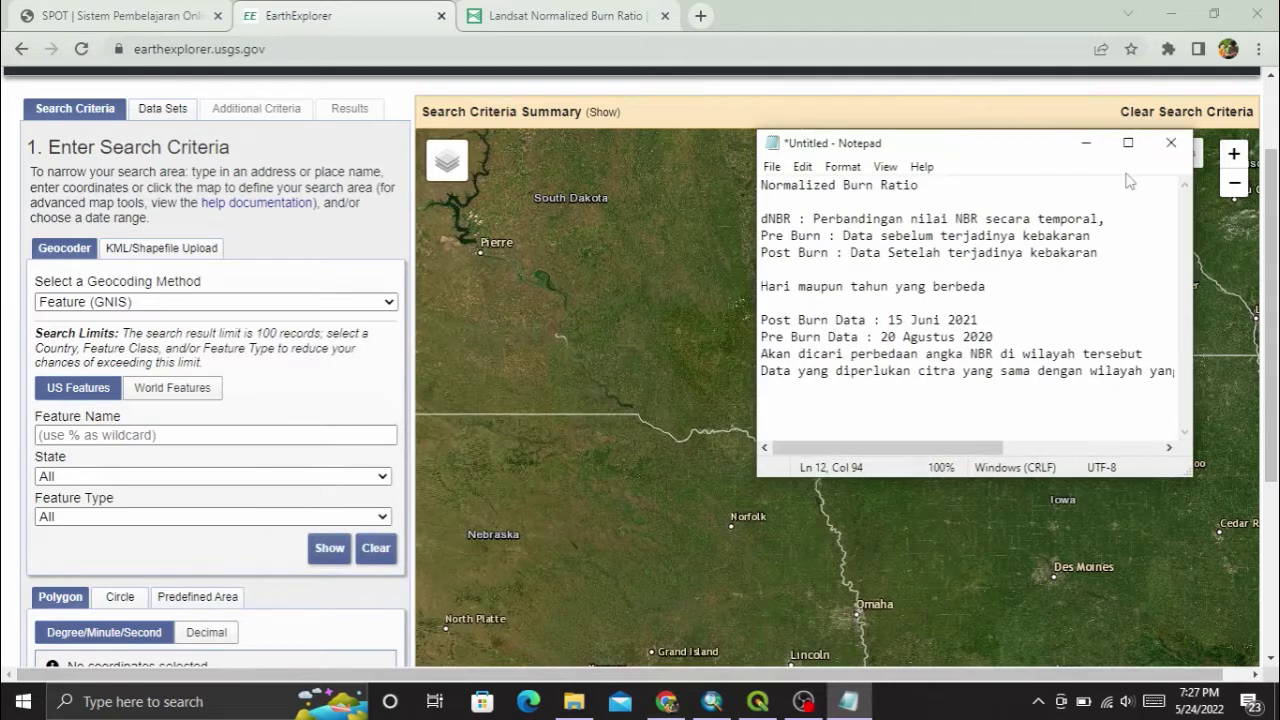
pyautogui.click(1085, 143)
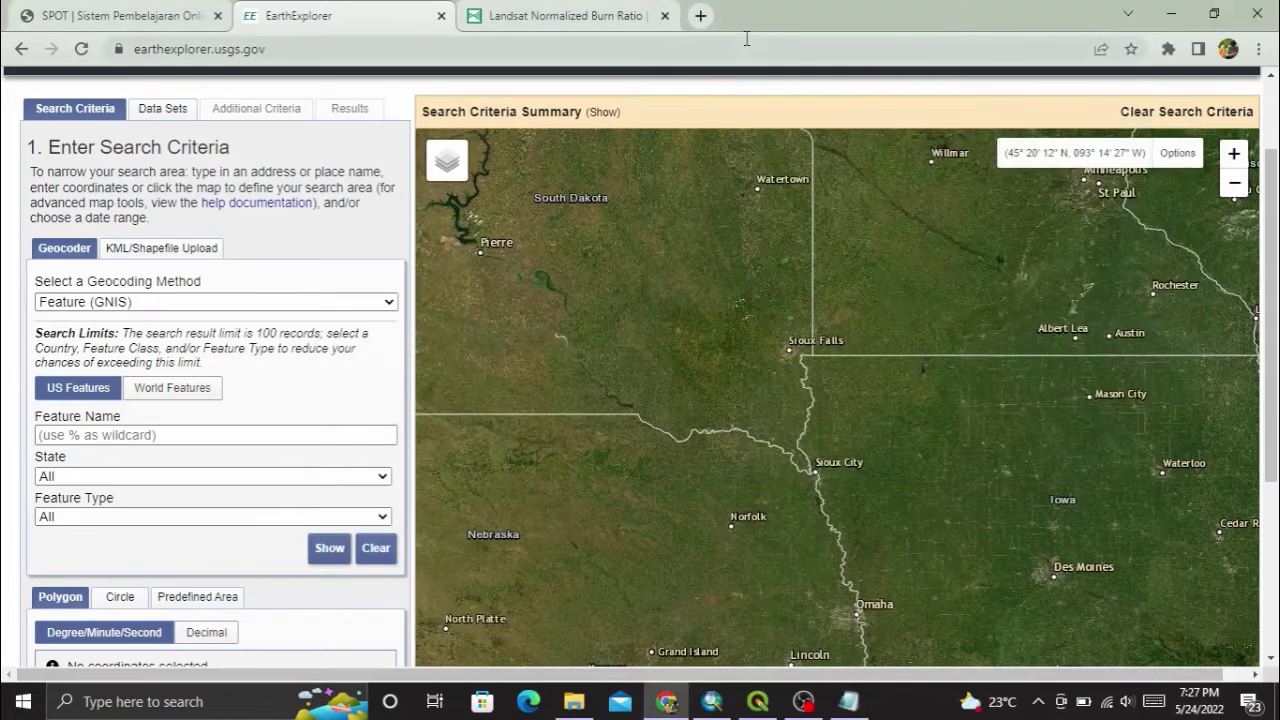
pyautogui.click(1160, 15)
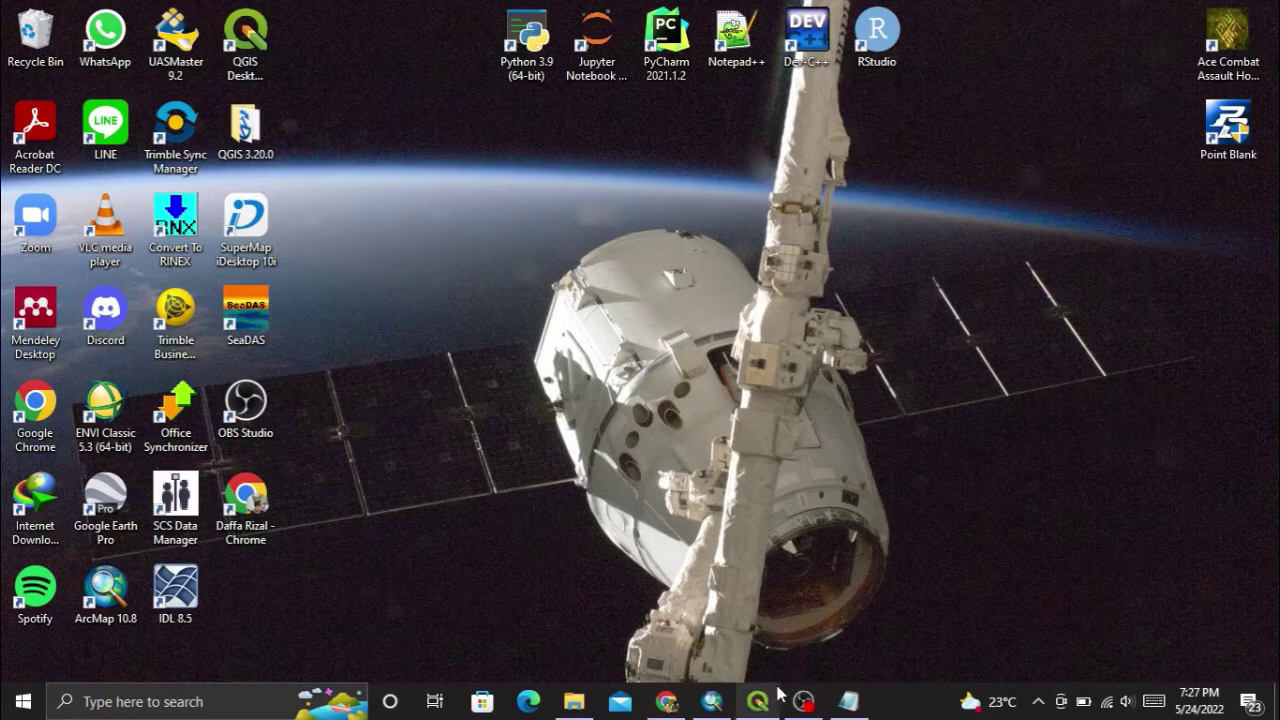
# Switch to QGIS and dismiss the "QGIS for Peace" news item.
pyautogui.click(777, 695)
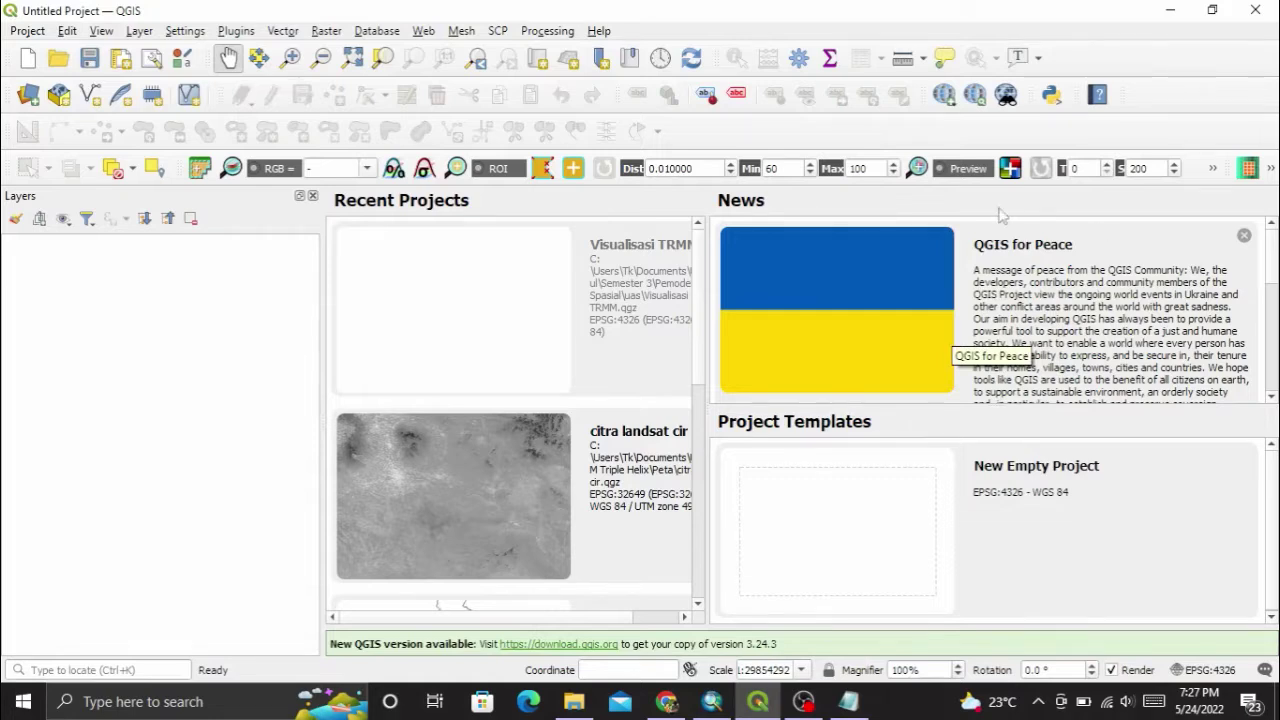
pyautogui.click(1245, 237)
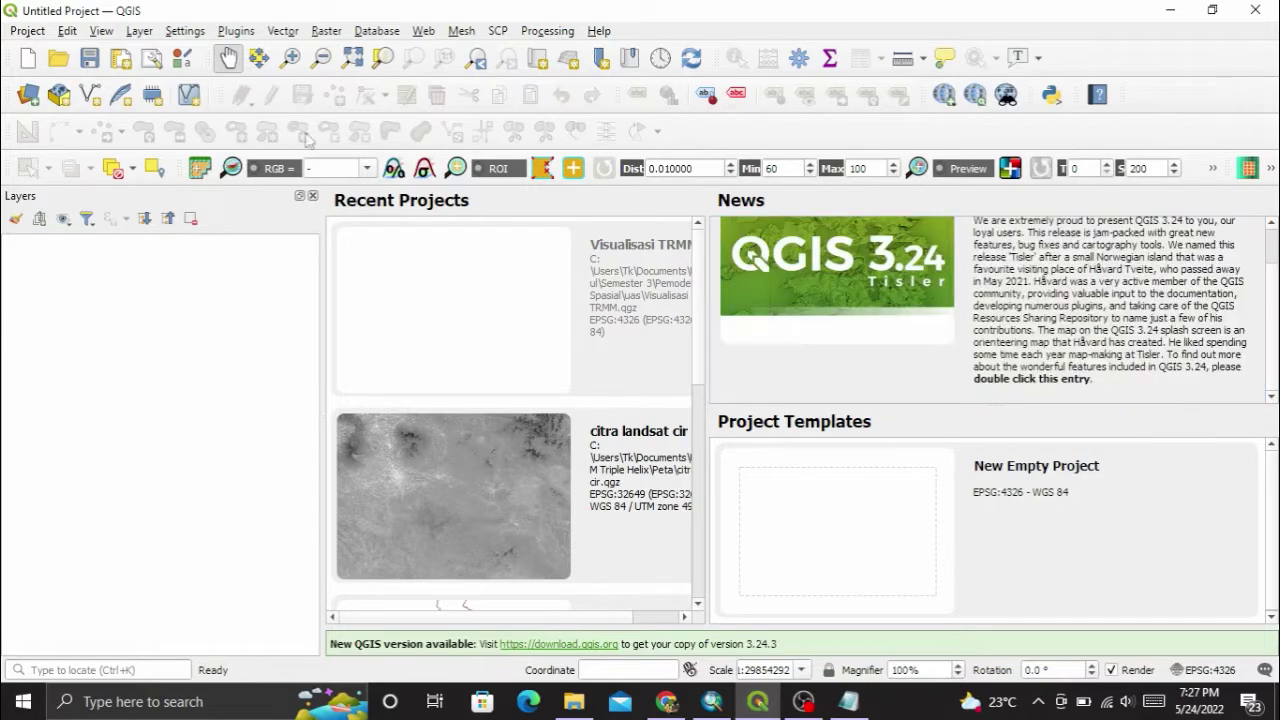
pyautogui.click(139, 32)
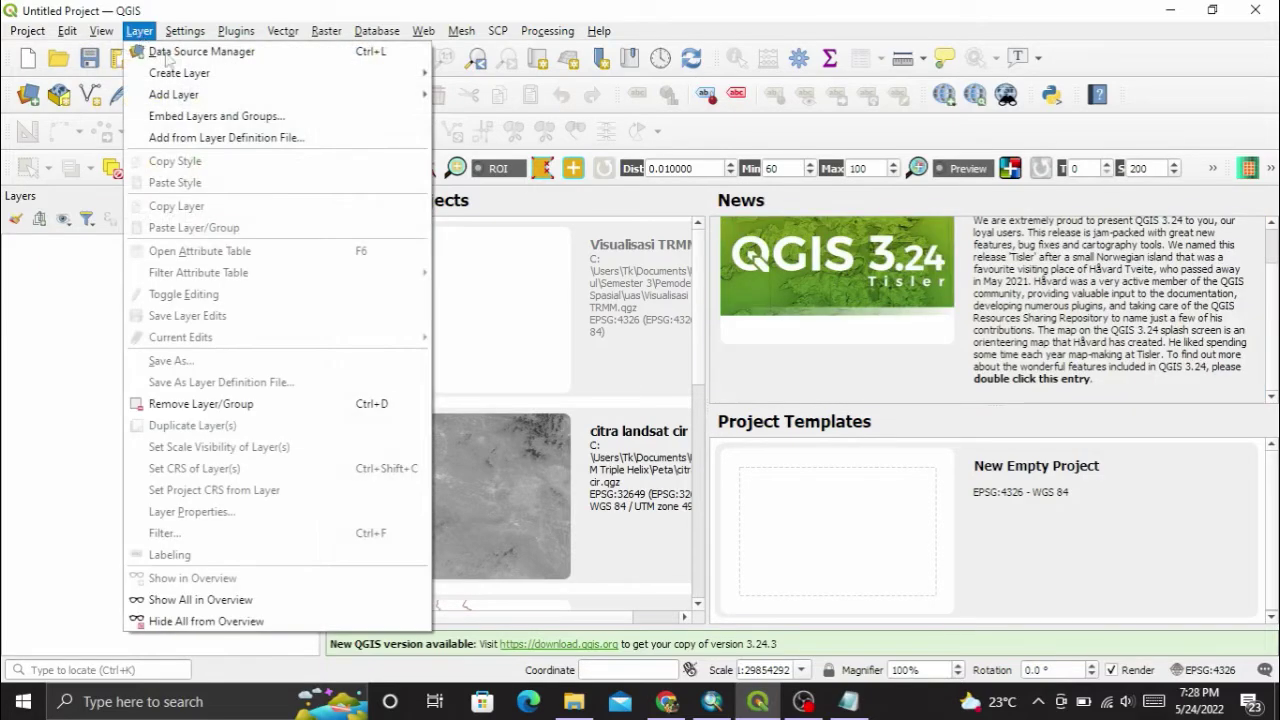
pyautogui.moveTo(180, 73)
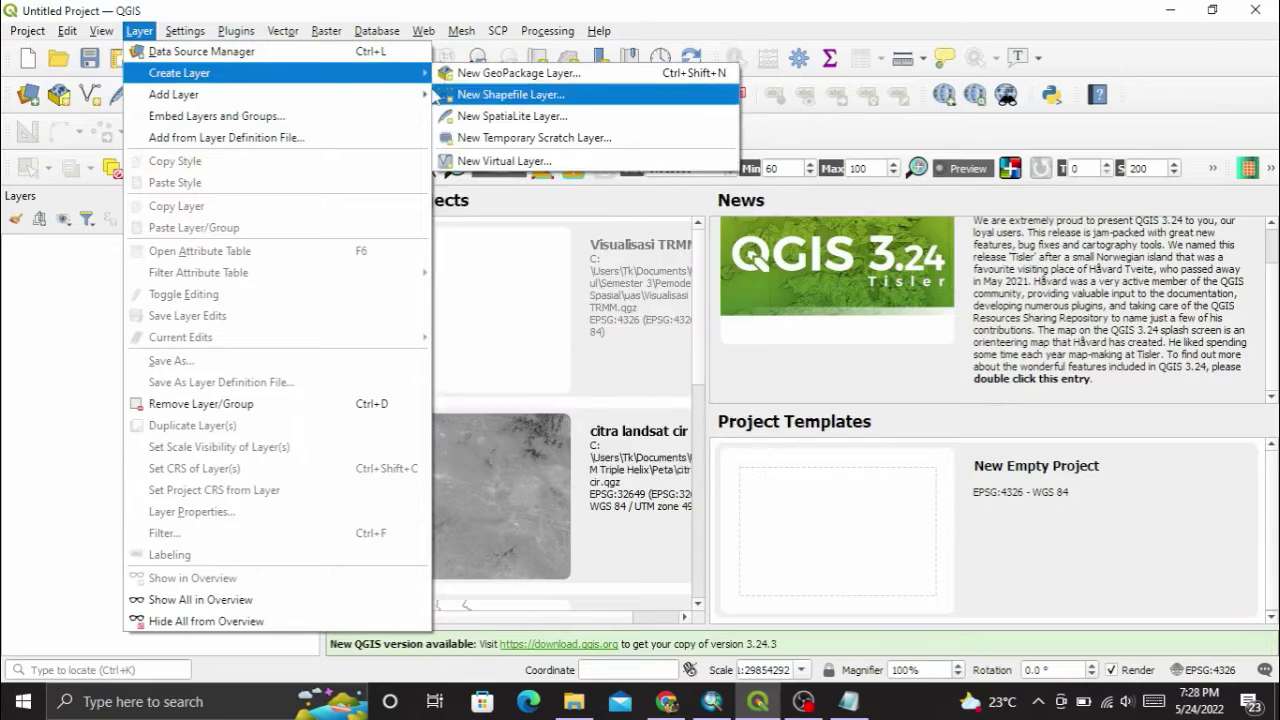
pyautogui.moveTo(415, 94)
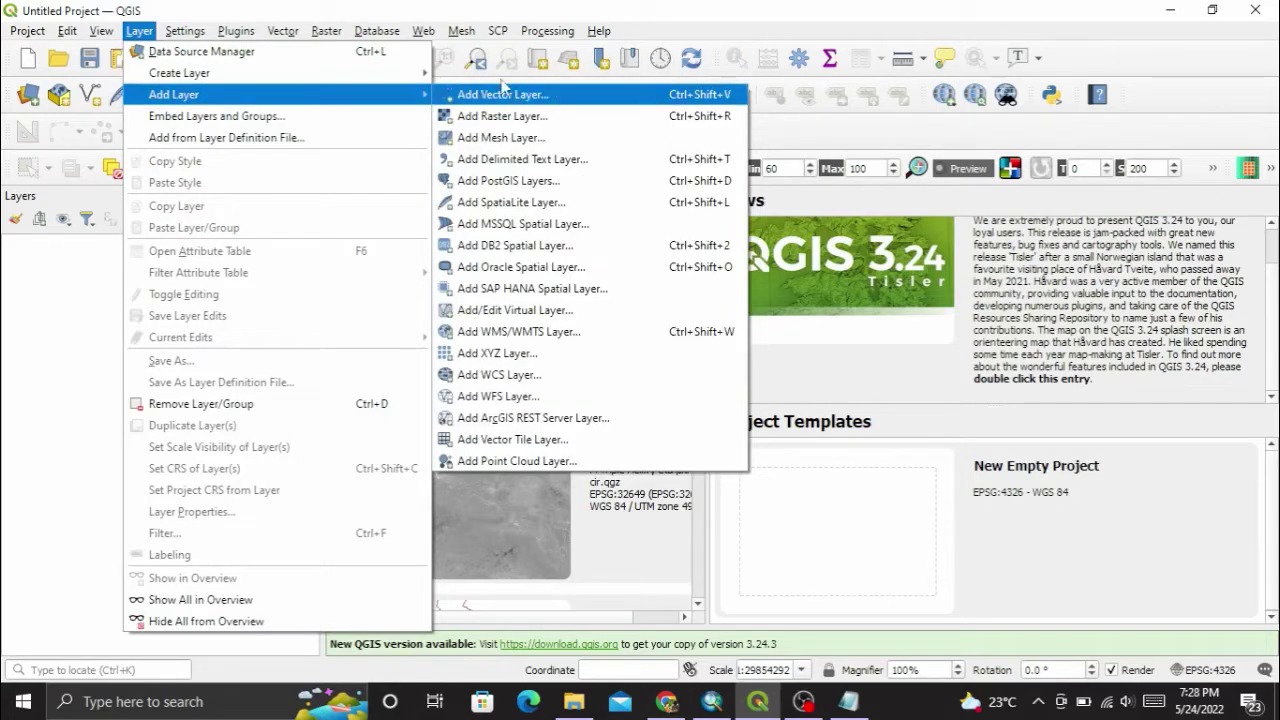
pyautogui.moveTo(600, 32)
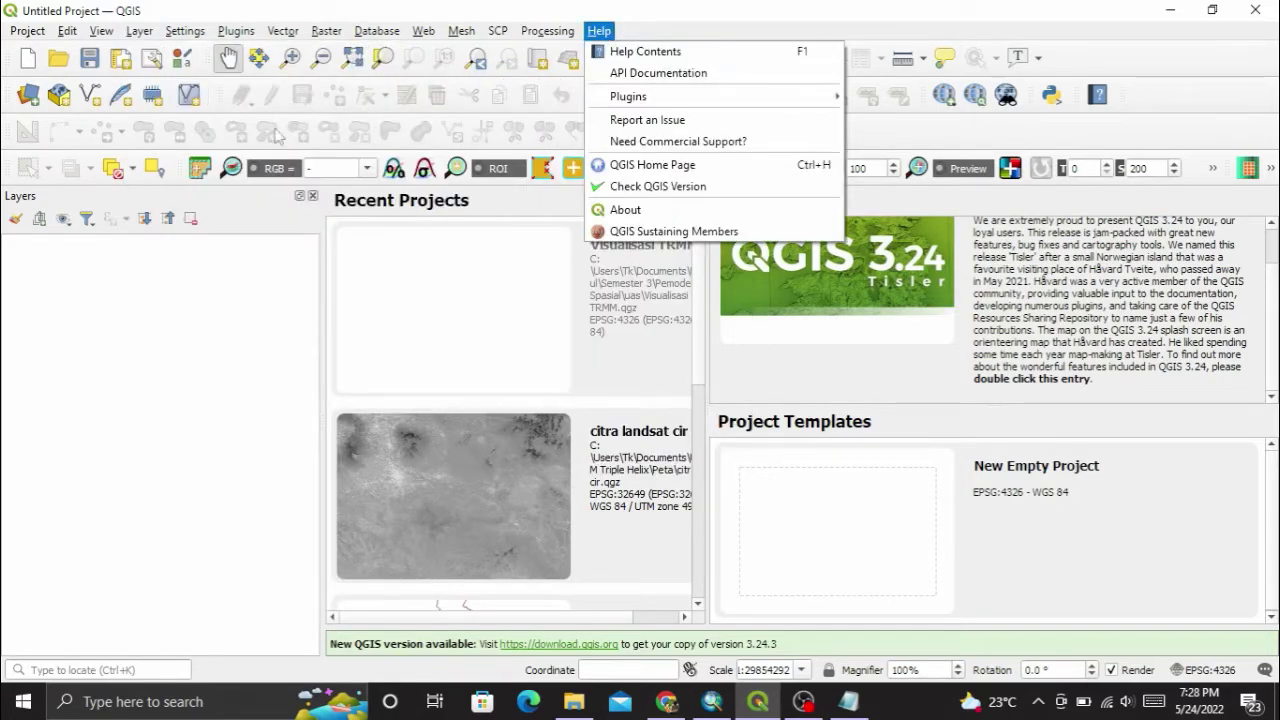
pyautogui.moveTo(140, 31)
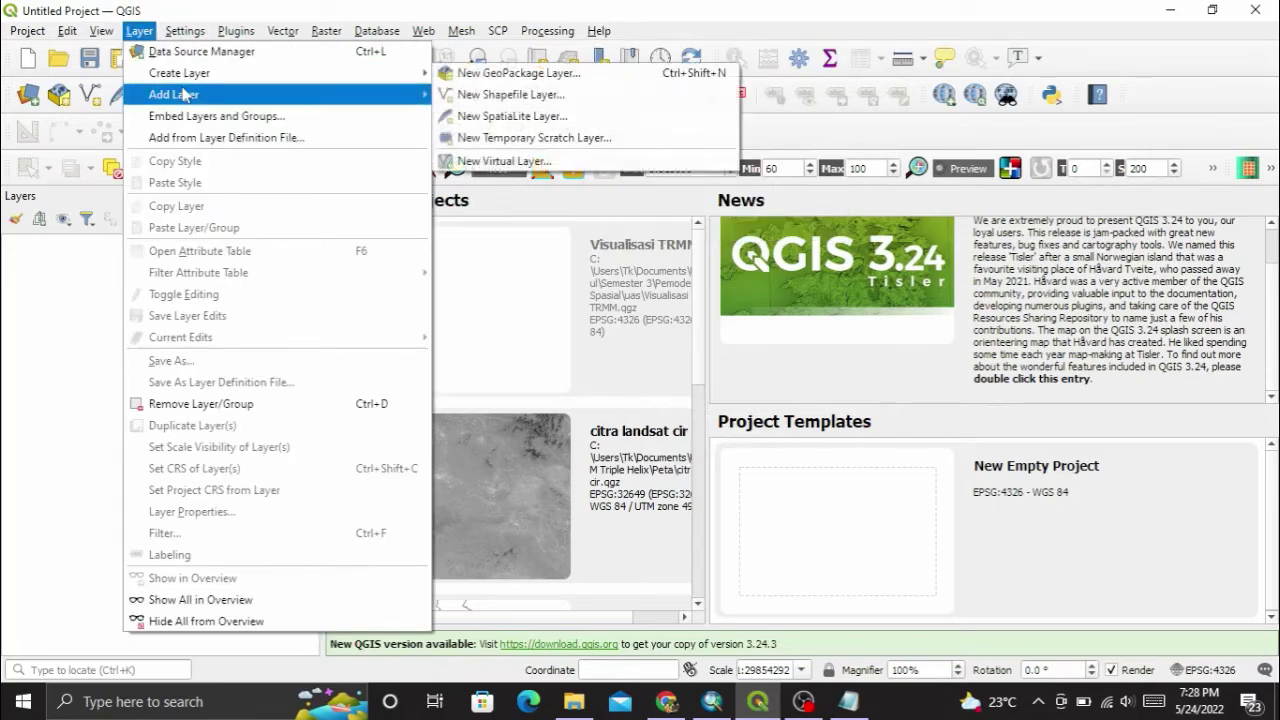
pyautogui.moveTo(200, 94)
pyautogui.click(505, 122)
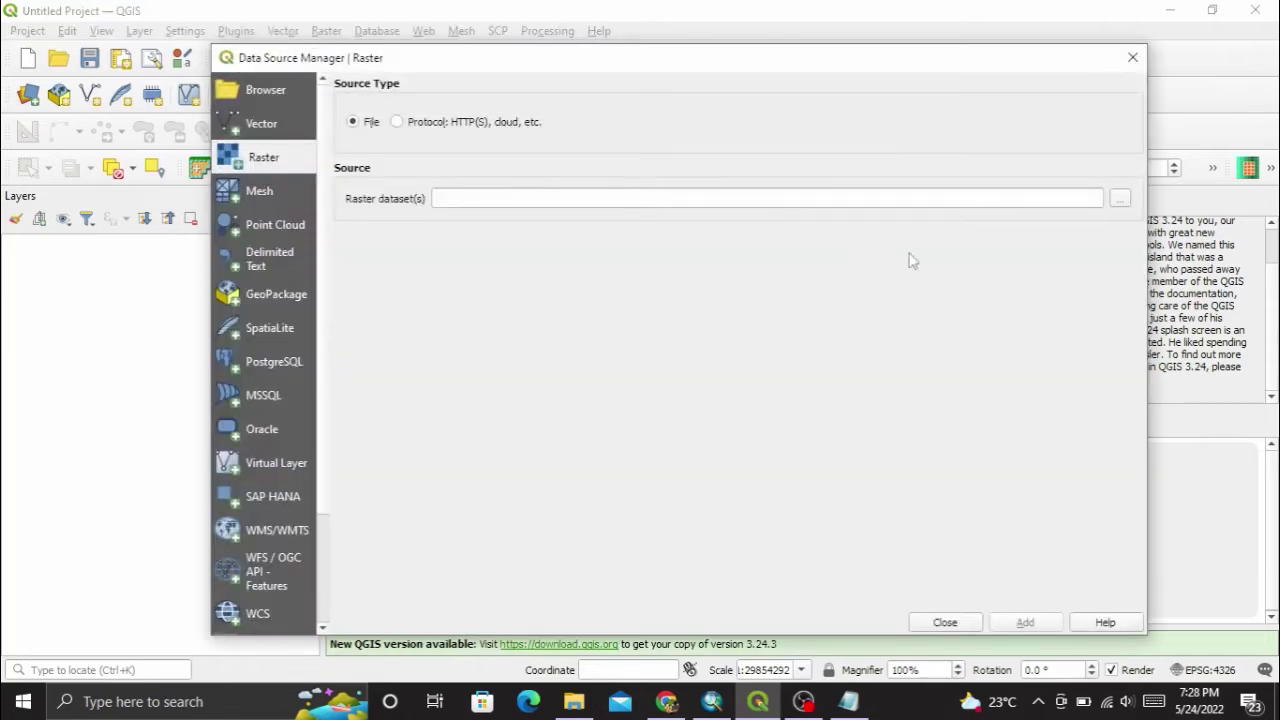
pyautogui.click(1120, 202)
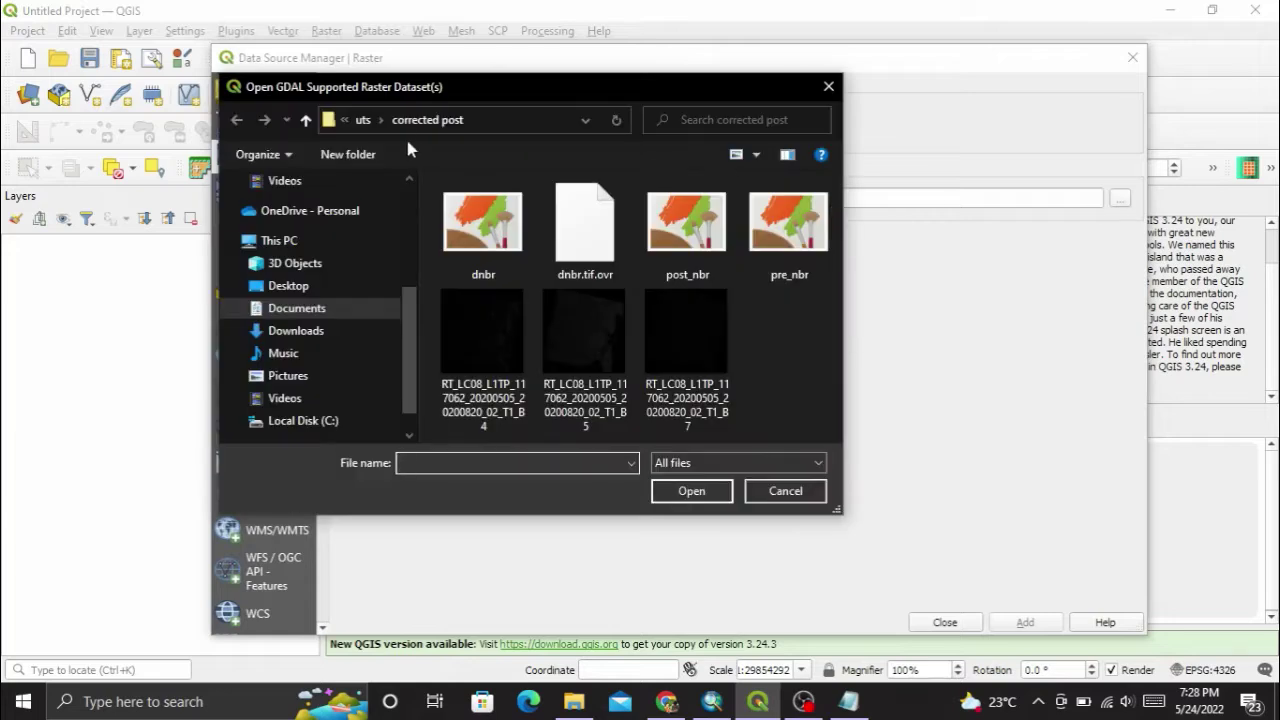
pyautogui.click(368, 119)
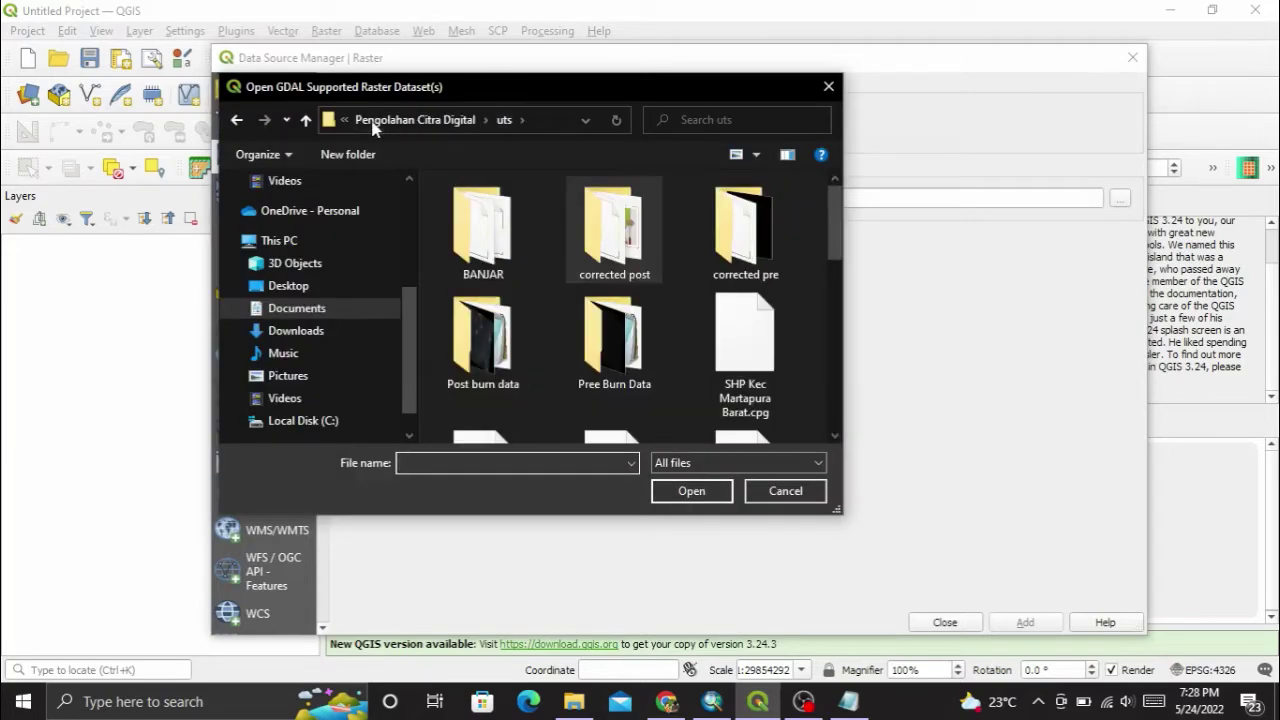
pyautogui.doubleClick(651, 266)
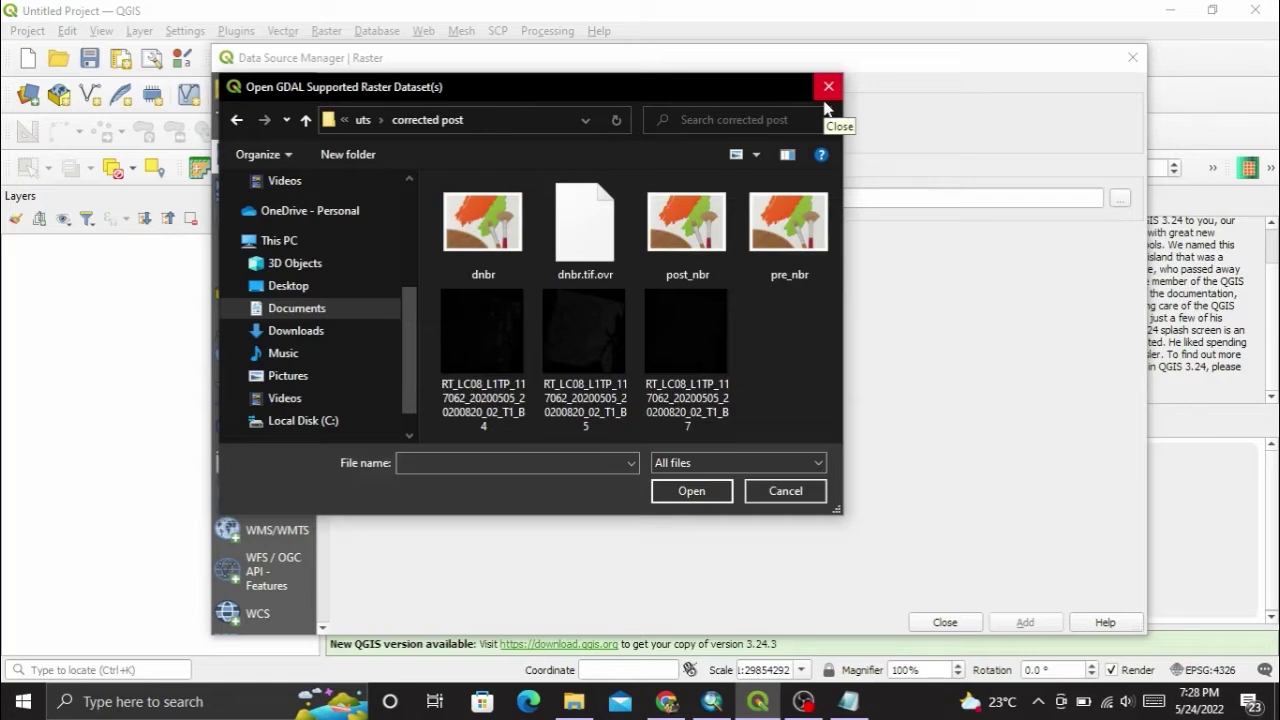
pyautogui.click(237, 119)
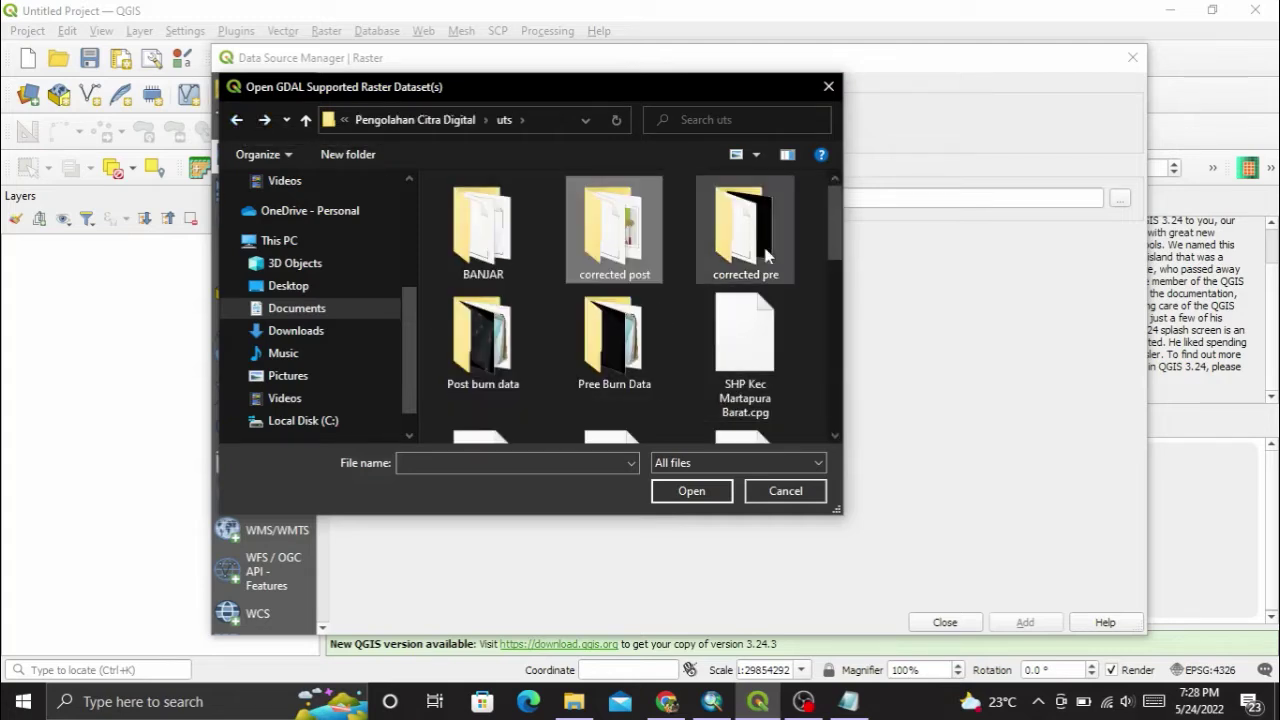
pyautogui.click(821, 262)
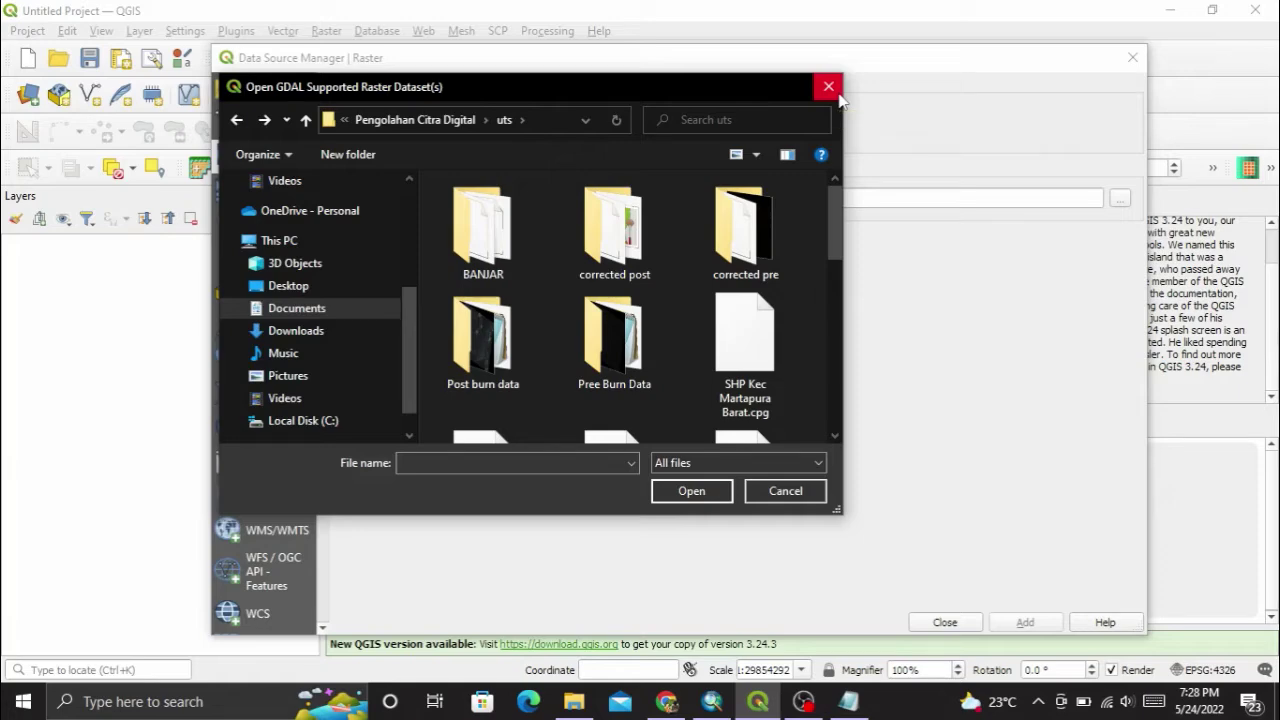
pyautogui.click(829, 88)
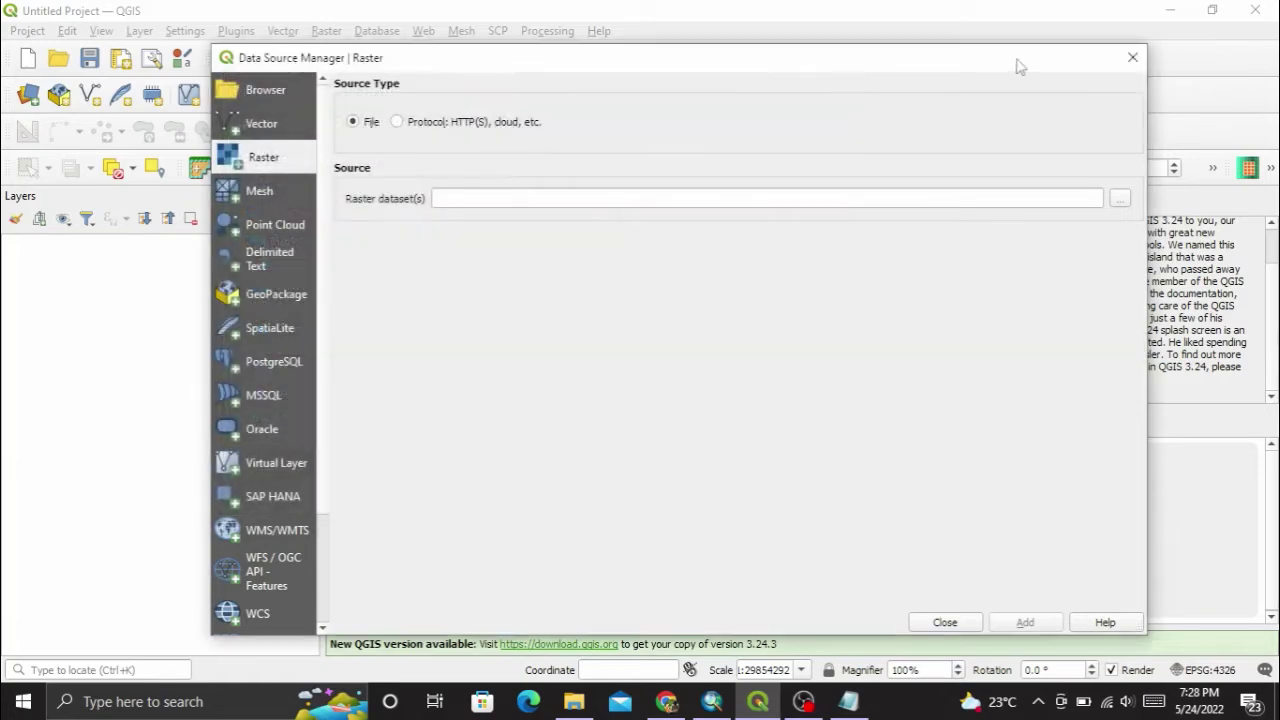
pyautogui.click(1121, 65)
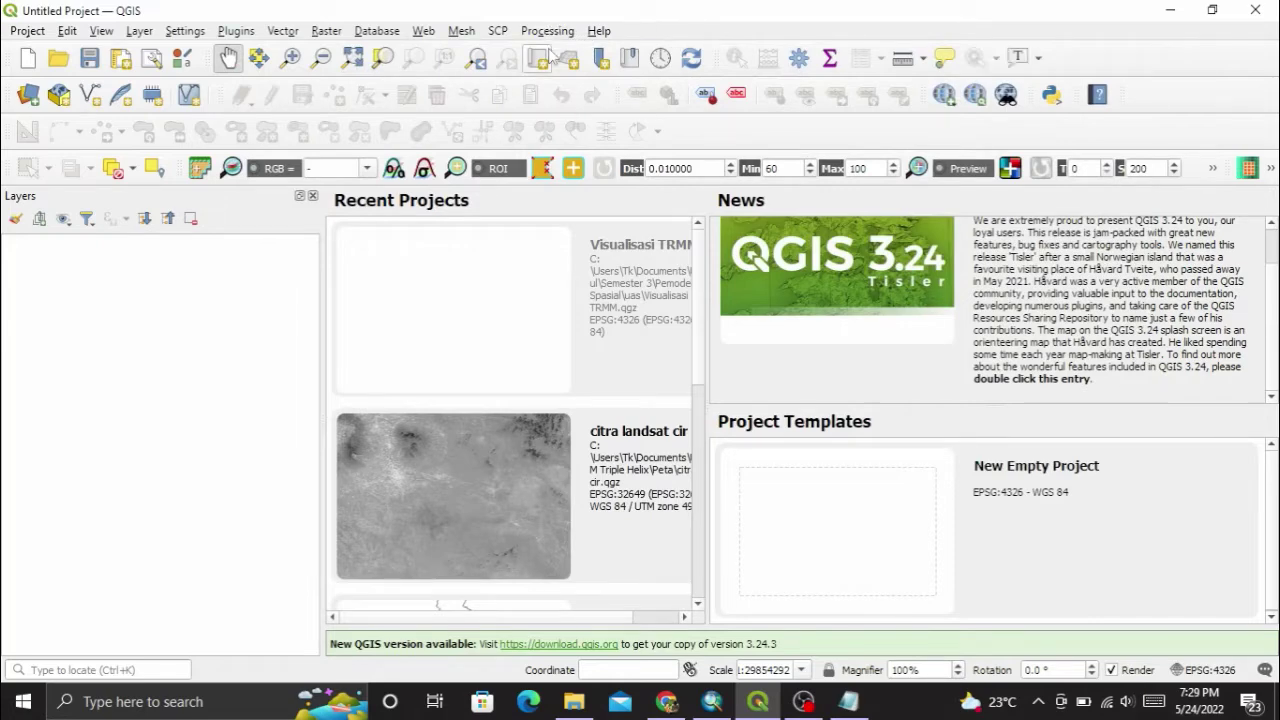
# Open the Semi-Automatic Classification Plugin's Landsat preprocessing tool for conversion to TOA reflectance.
pyautogui.click(459, 32)
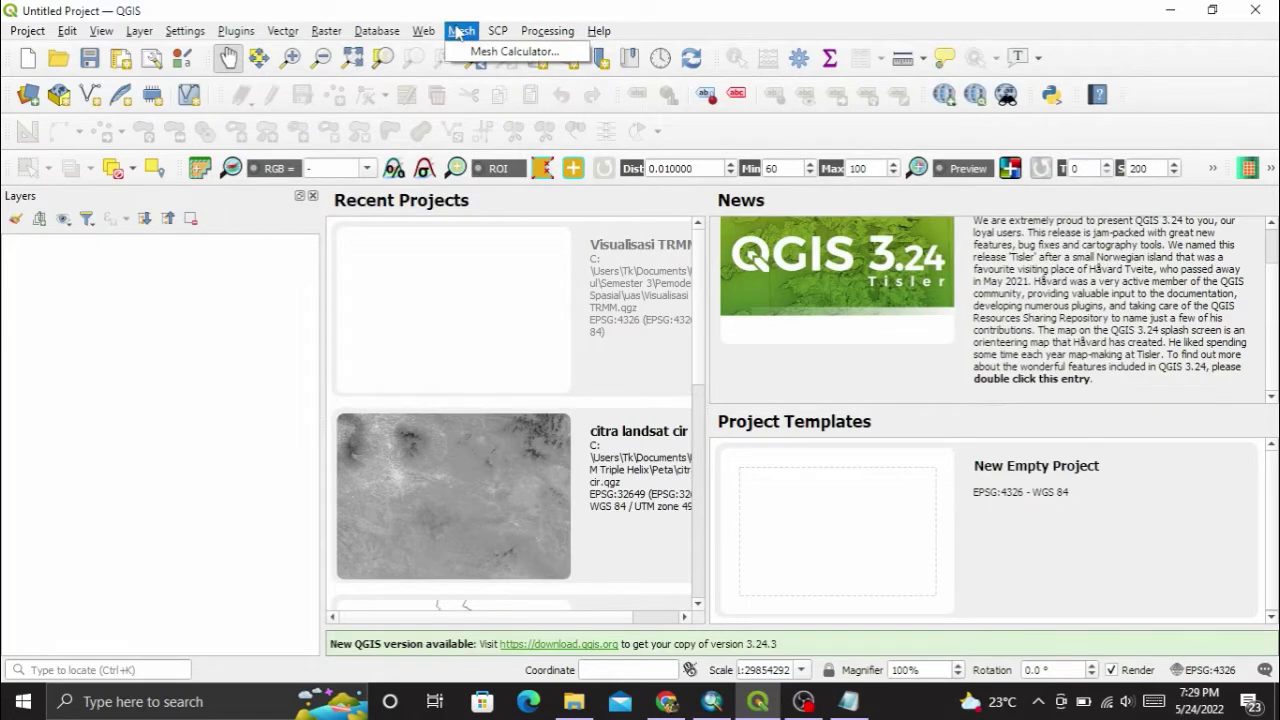
pyautogui.moveTo(490, 33)
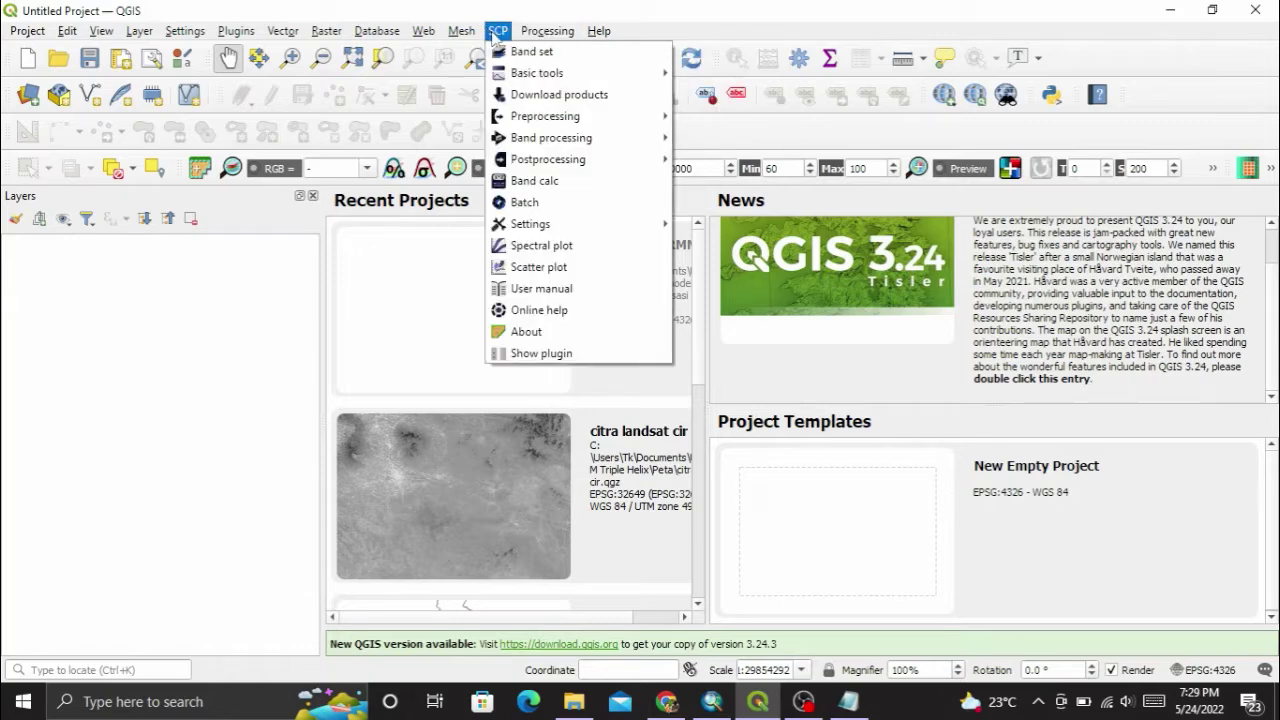
pyautogui.moveTo(549, 147)
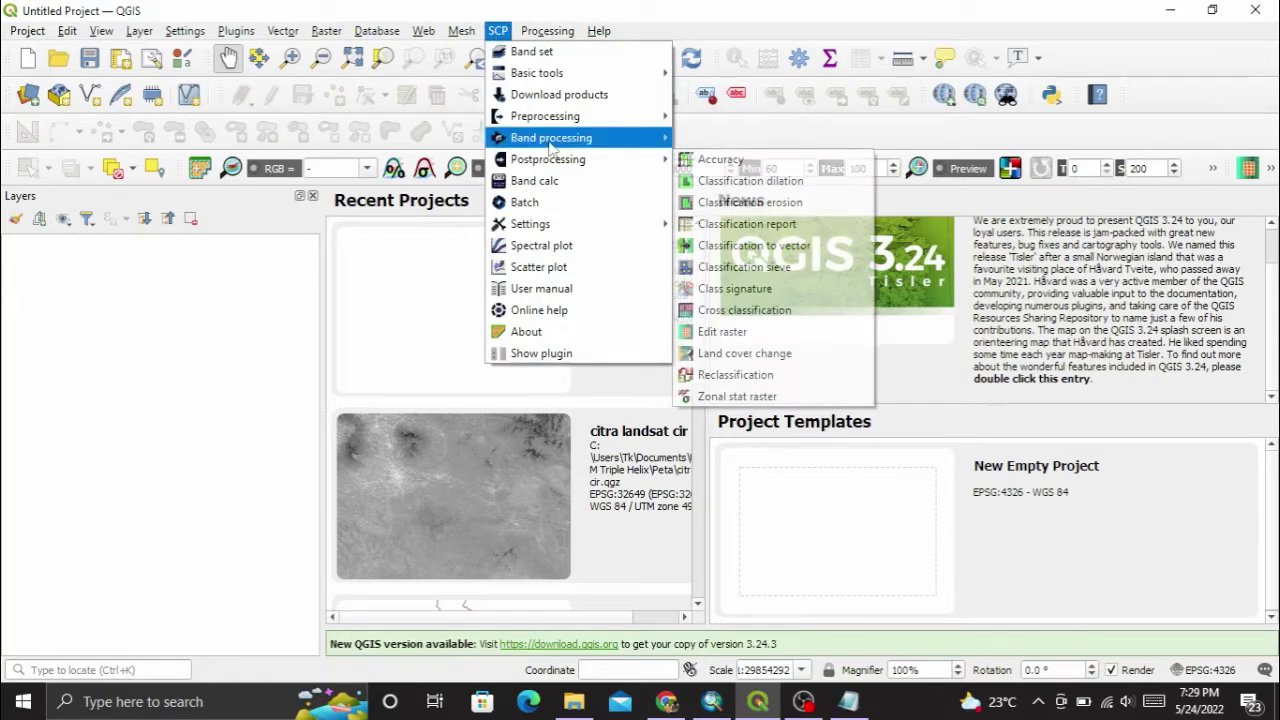
pyautogui.moveTo(563, 121)
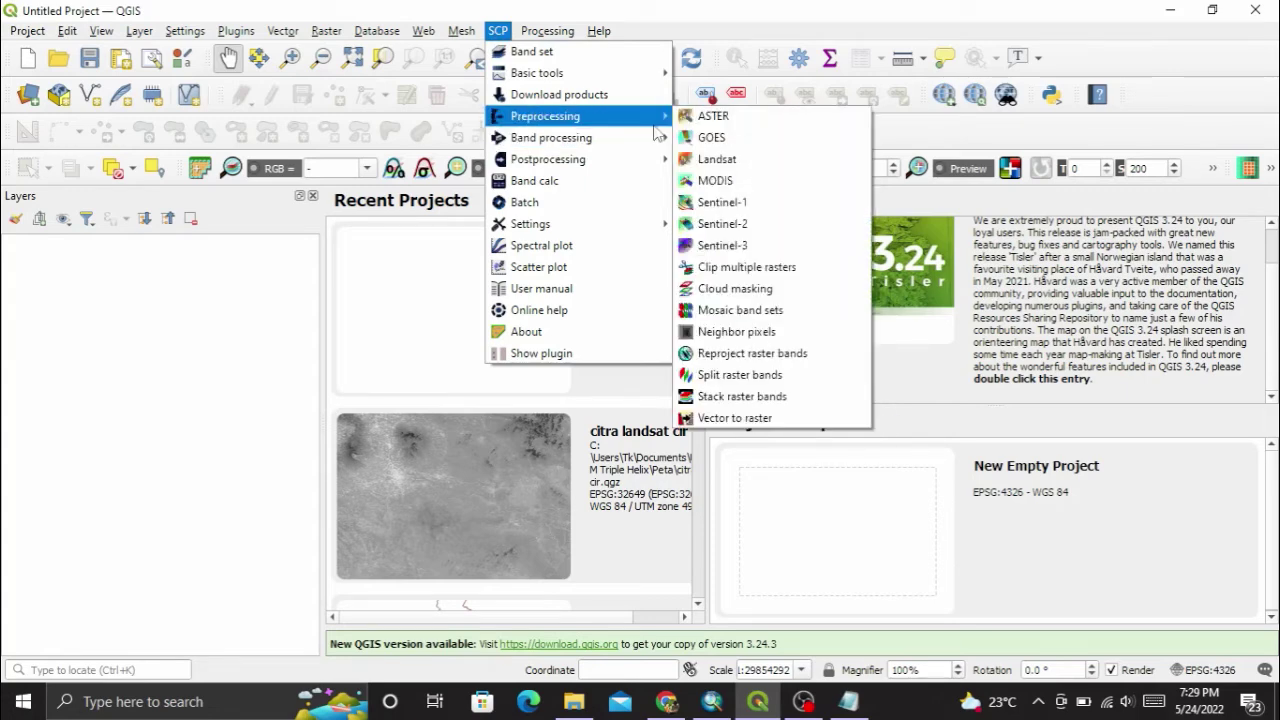
pyautogui.click(717, 159)
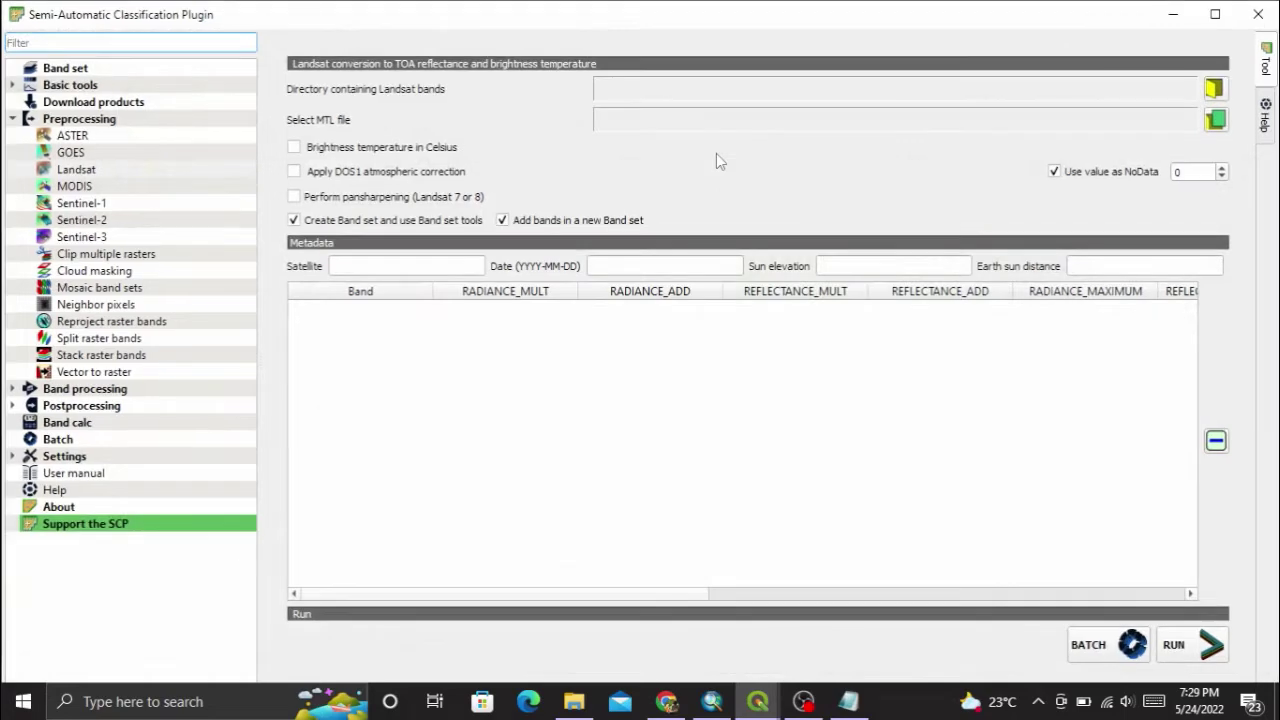
# Choose the Pree Burn Data folder inside uts as the directory containing the Landsat bands.
pyautogui.click(1217, 90)
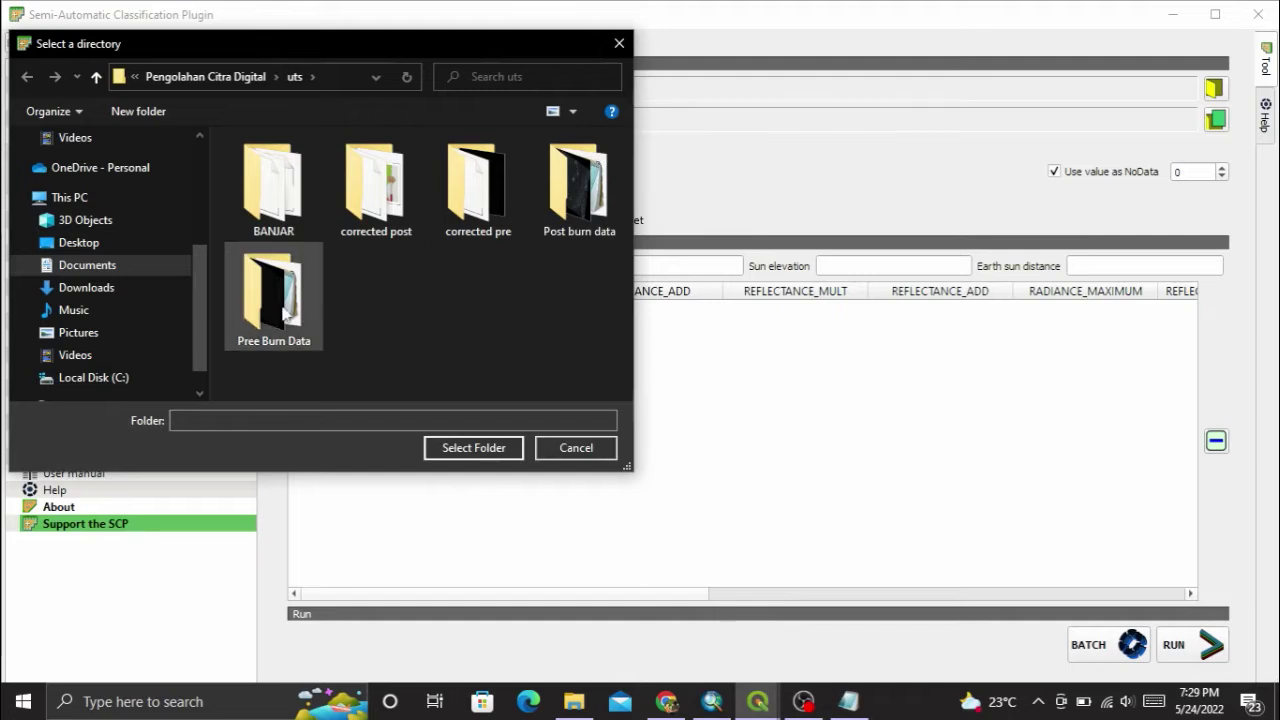
pyautogui.click(284, 314)
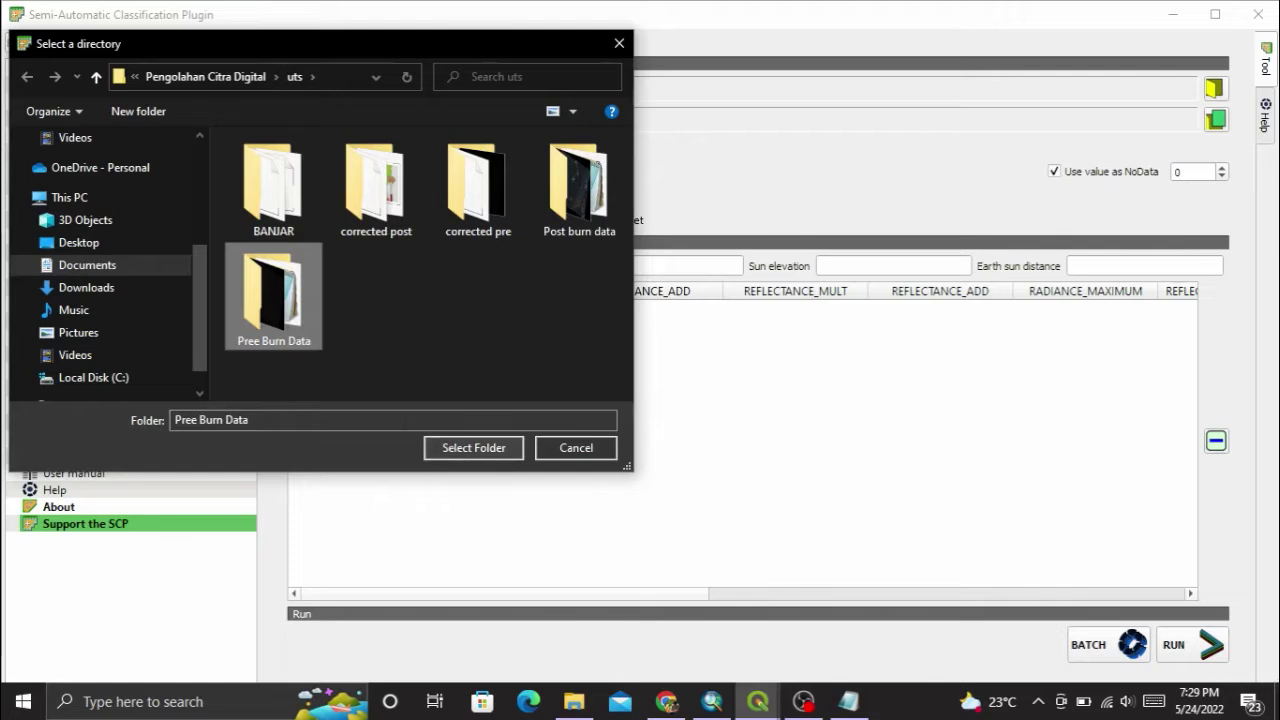
pyautogui.click(452, 448)
pyautogui.click(483, 456)
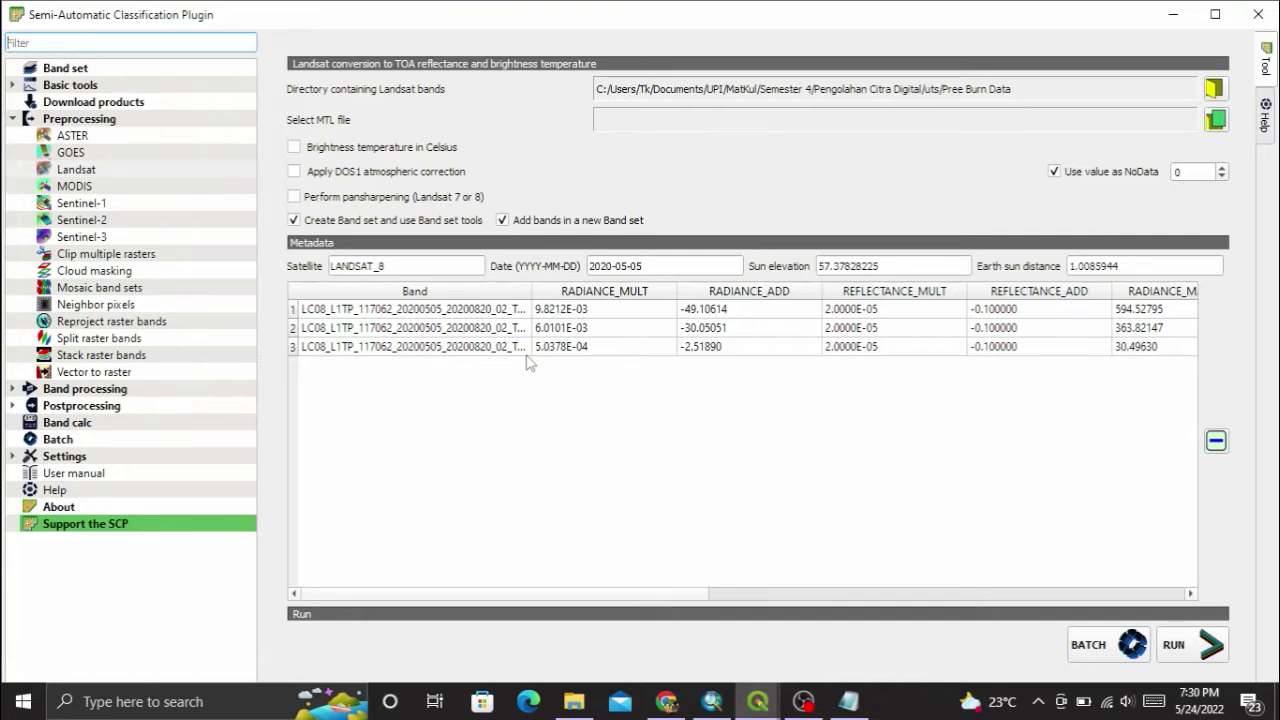
# Load the LC08_L1TP_117062_20200505_20200820_02_T1_MTL file from Pree Burn Data as the metadata and enable DOS1 atmospheric correction.
pyautogui.click(345, 416)
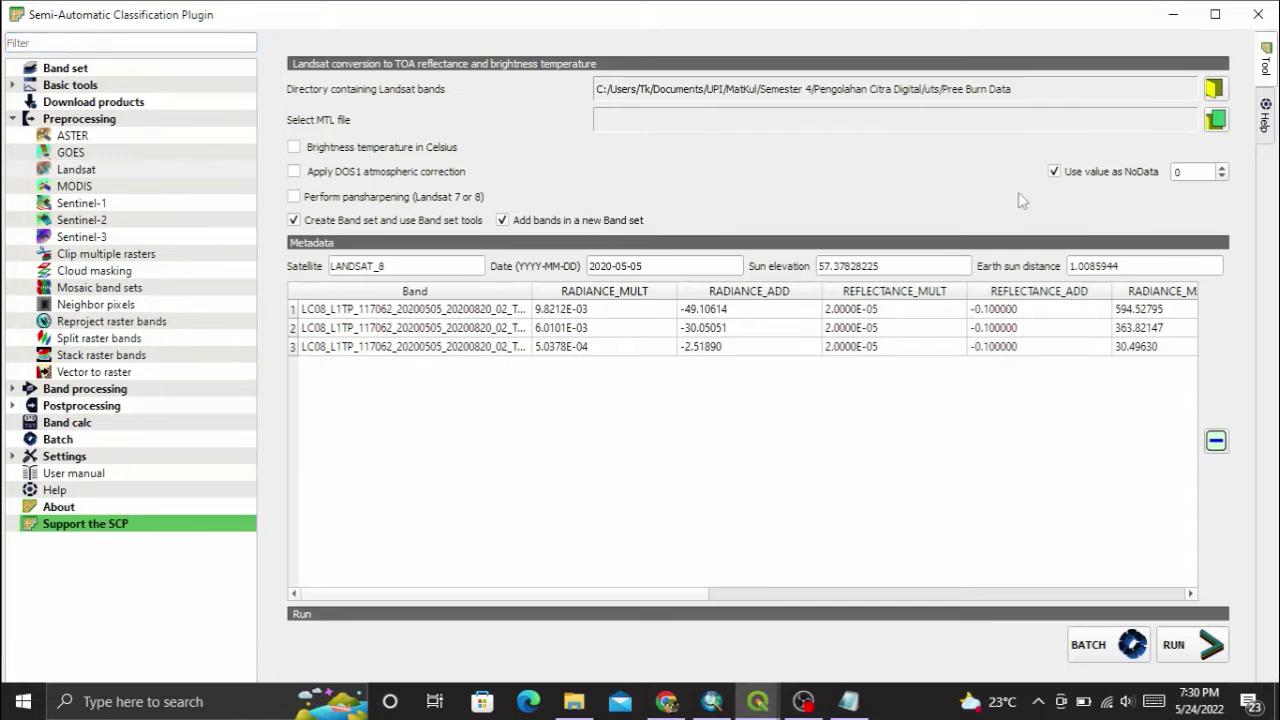
pyautogui.click(1215, 120)
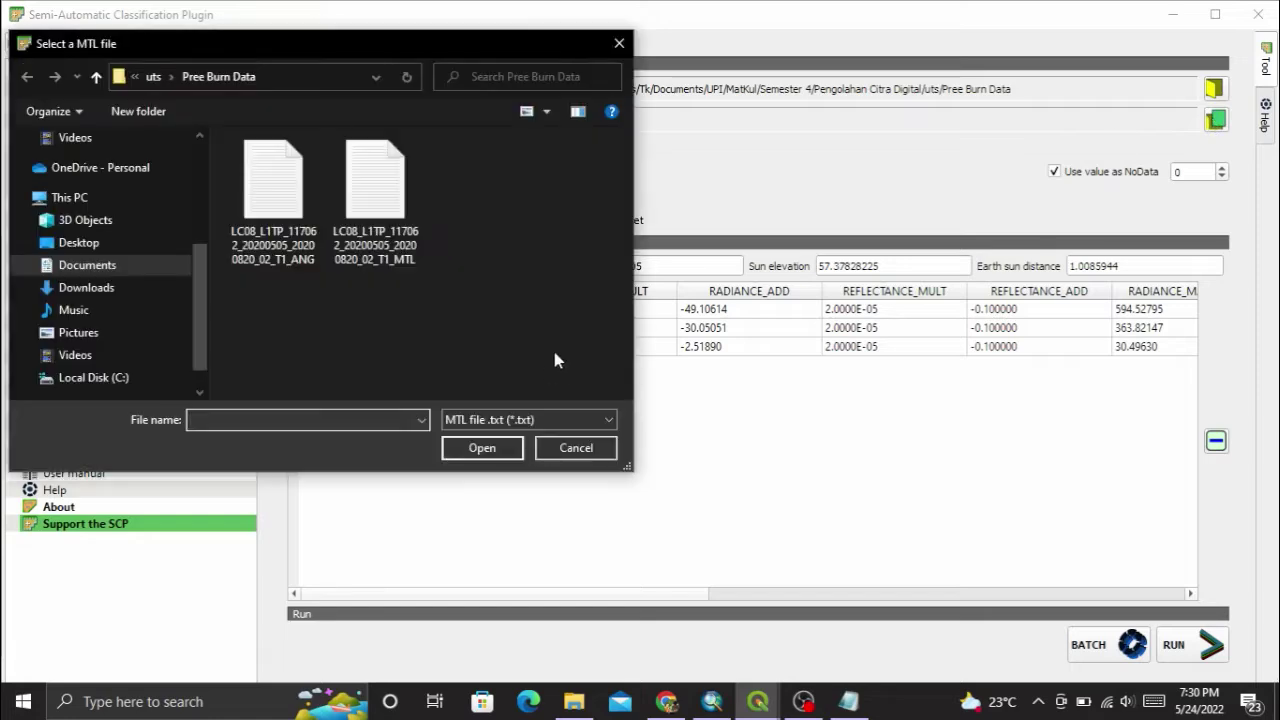
pyautogui.click(378, 260)
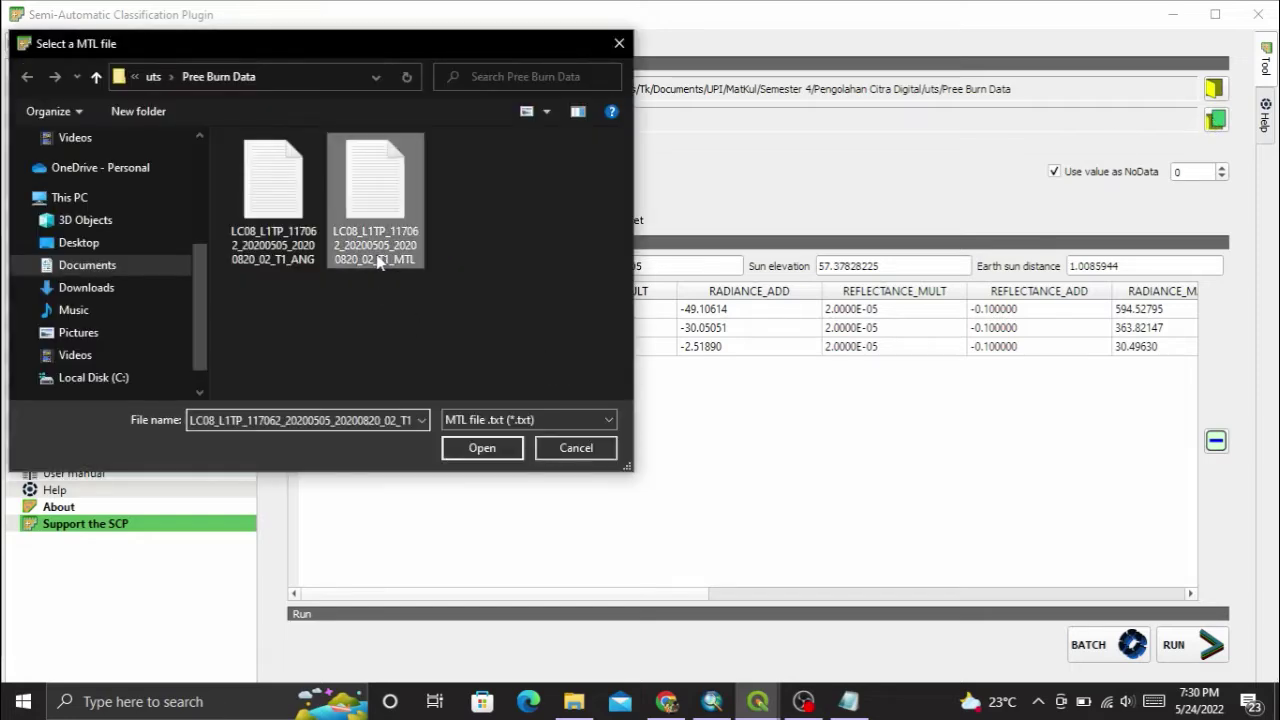
pyautogui.click(507, 444)
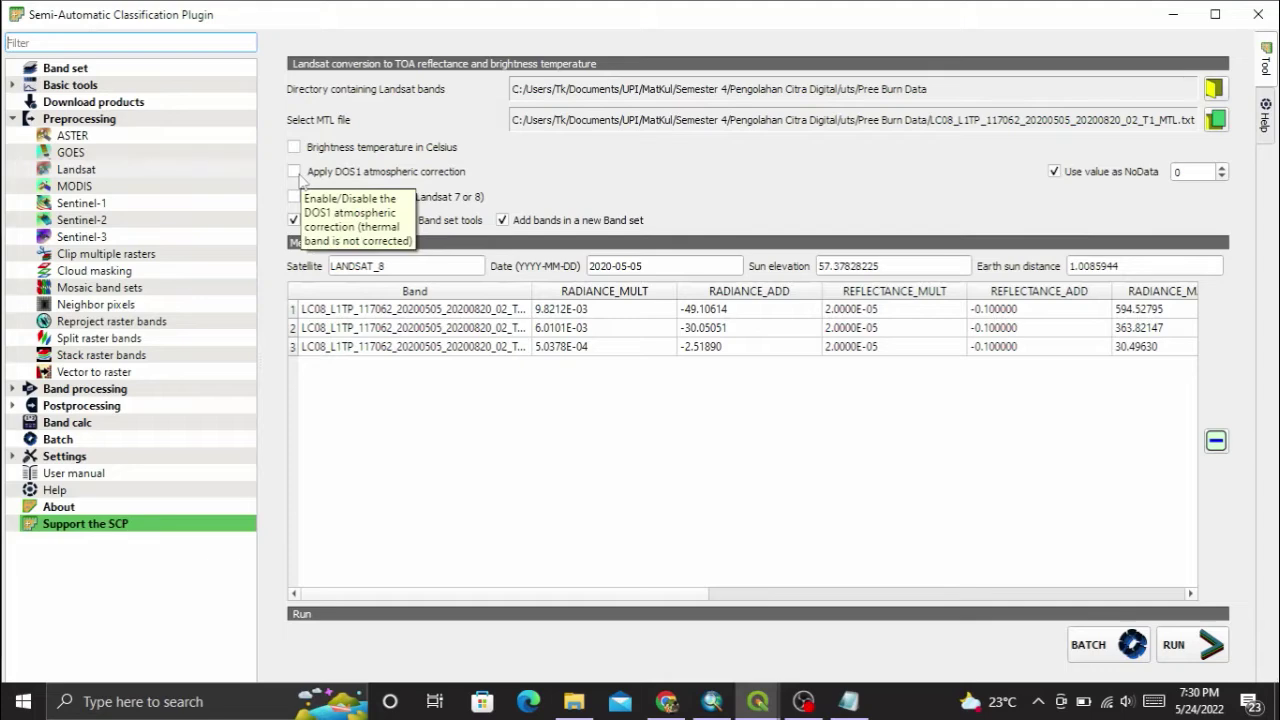
pyautogui.click(294, 172)
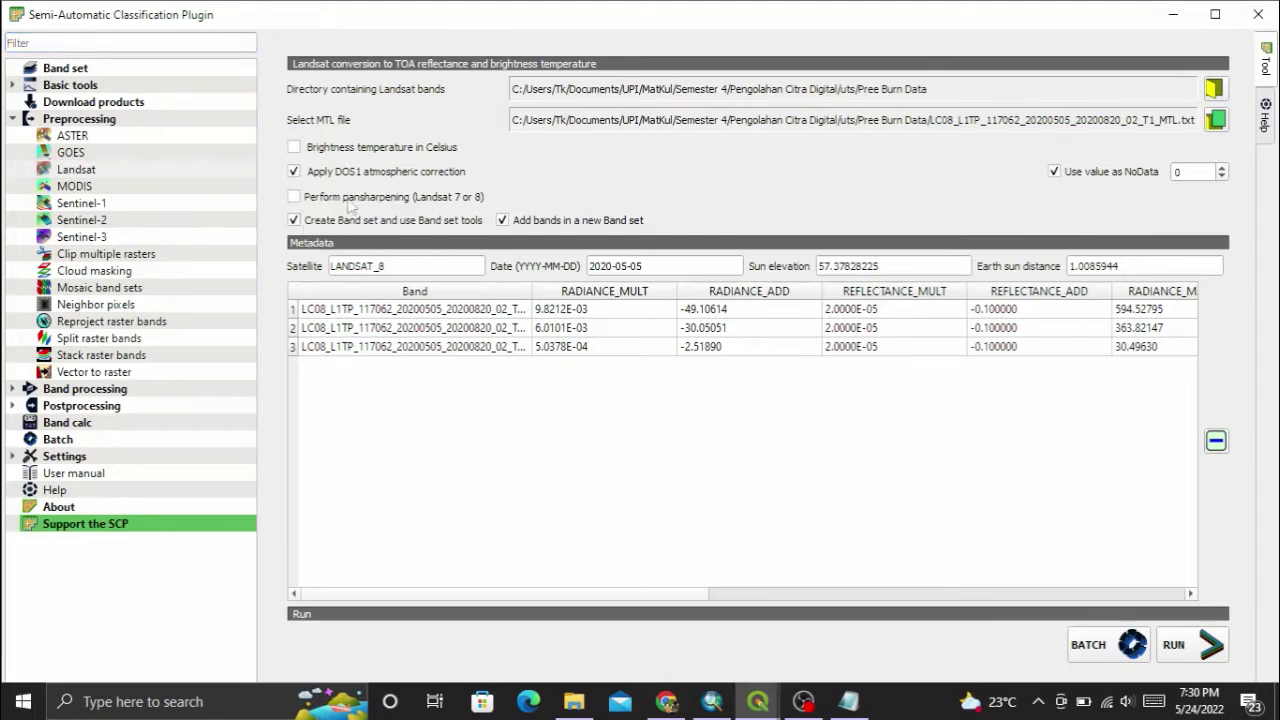
# Start the Landsat conversion and create a folder named Koreksi inside uts for the output.
pyautogui.click(1195, 630)
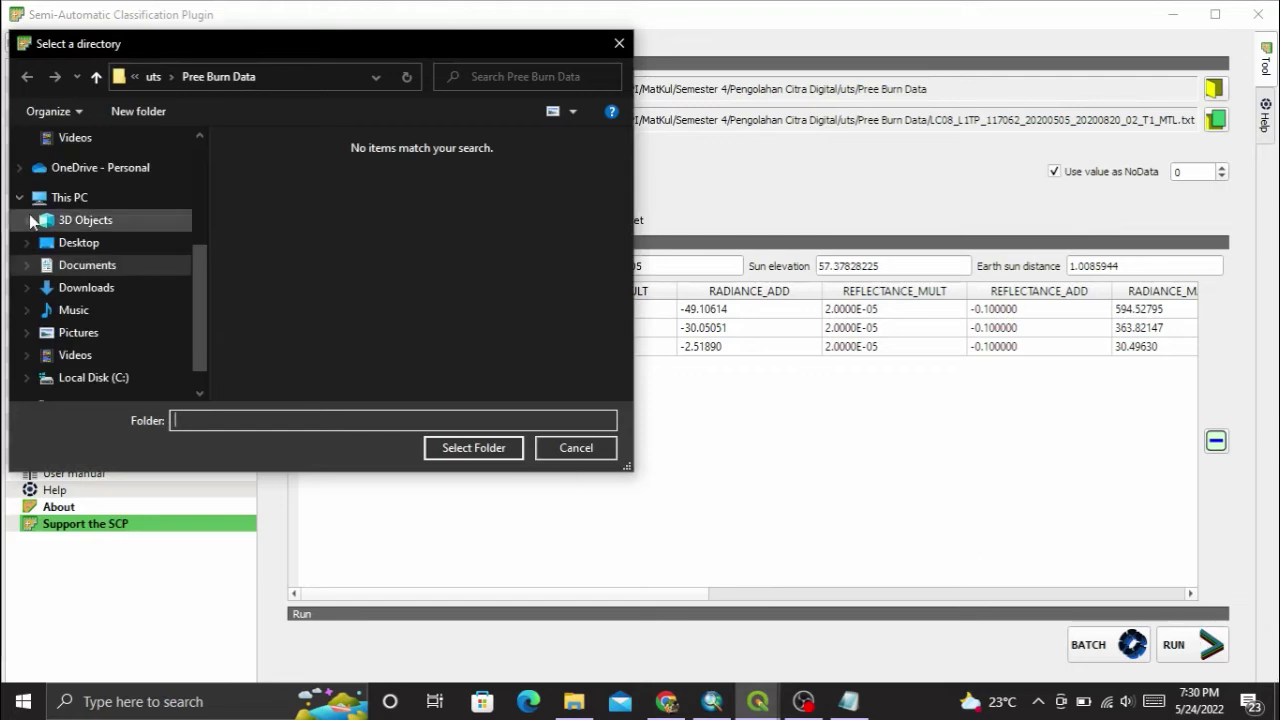
pyautogui.click(160, 76)
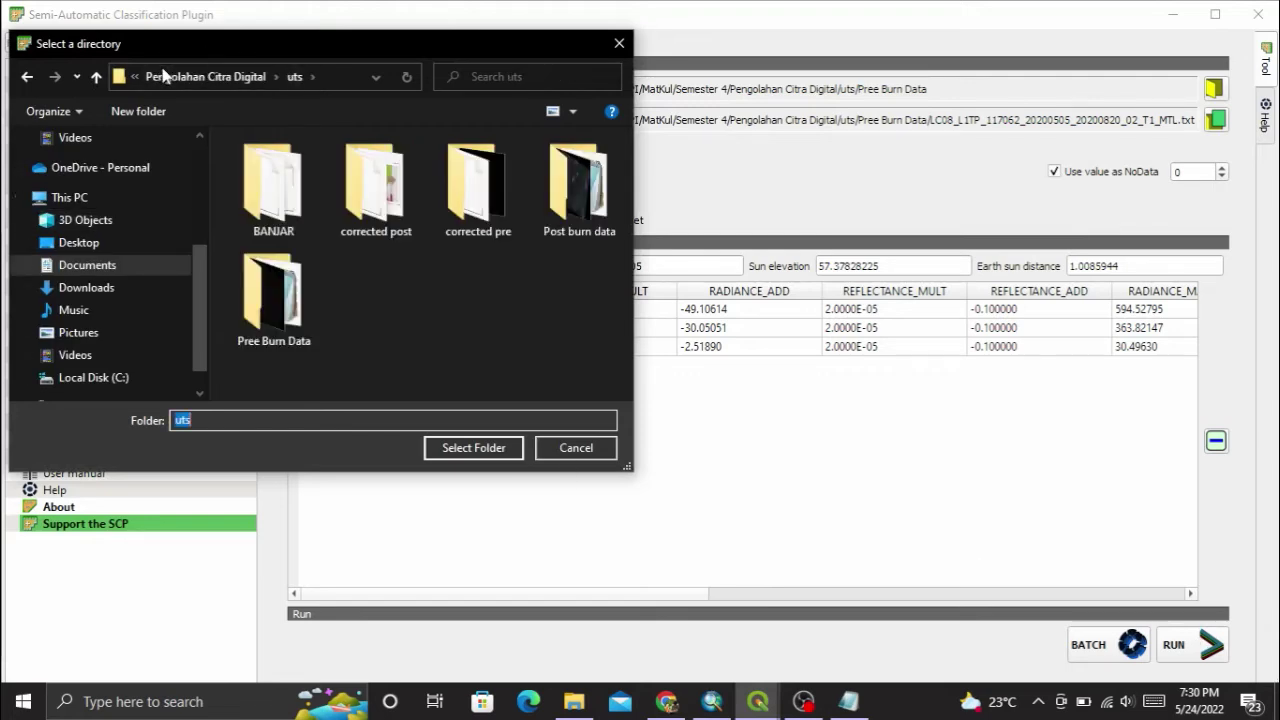
pyautogui.rightClick(506, 281)
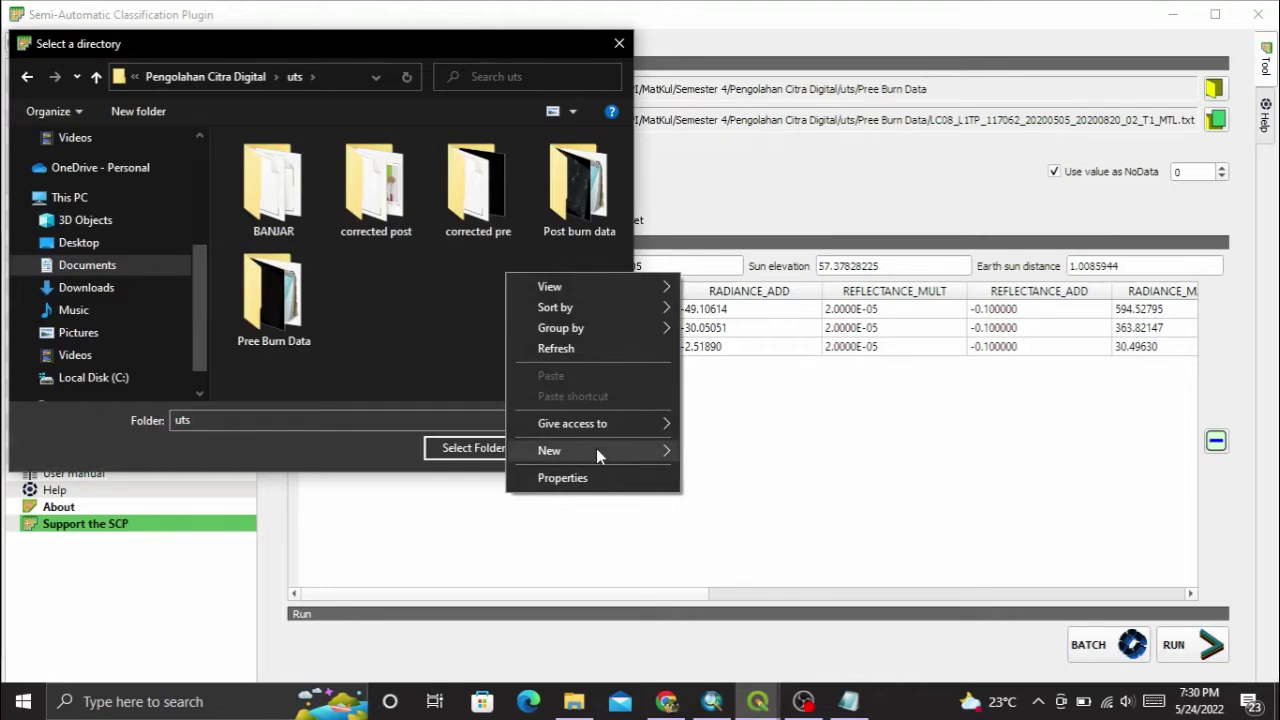
pyautogui.moveTo(596, 449)
pyautogui.click(812, 132)
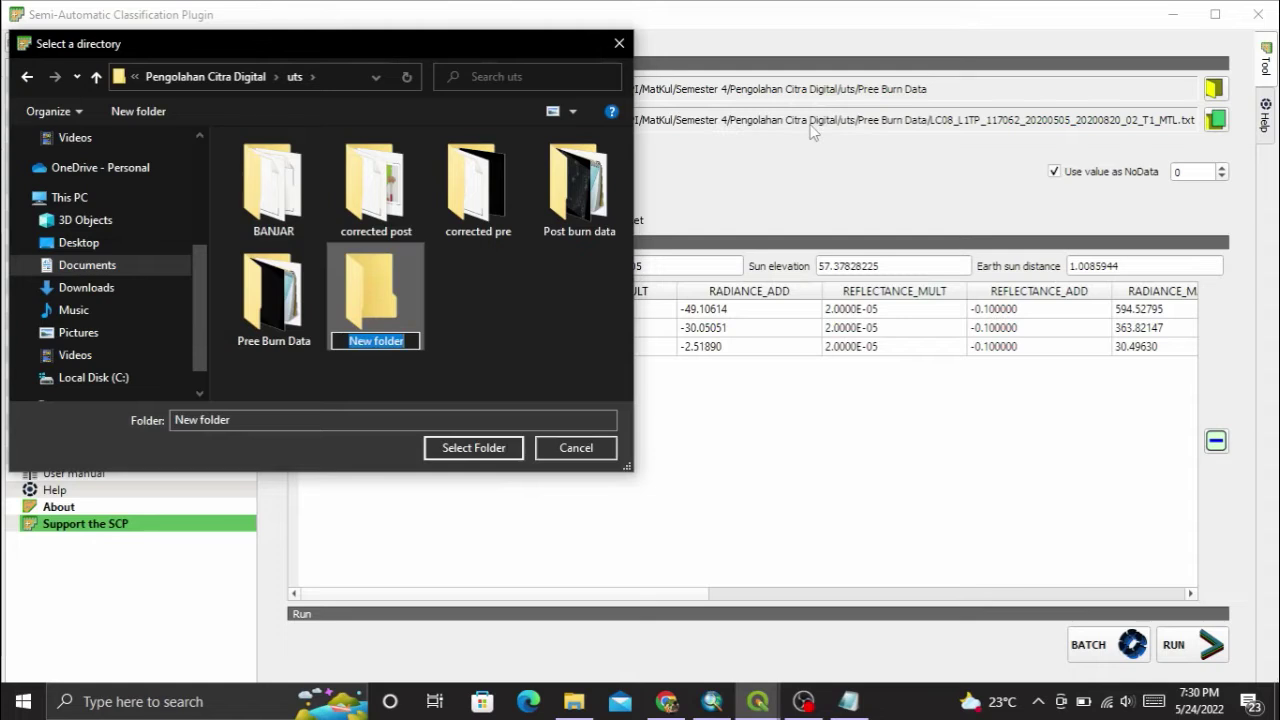
pyautogui.write('Koreksi')
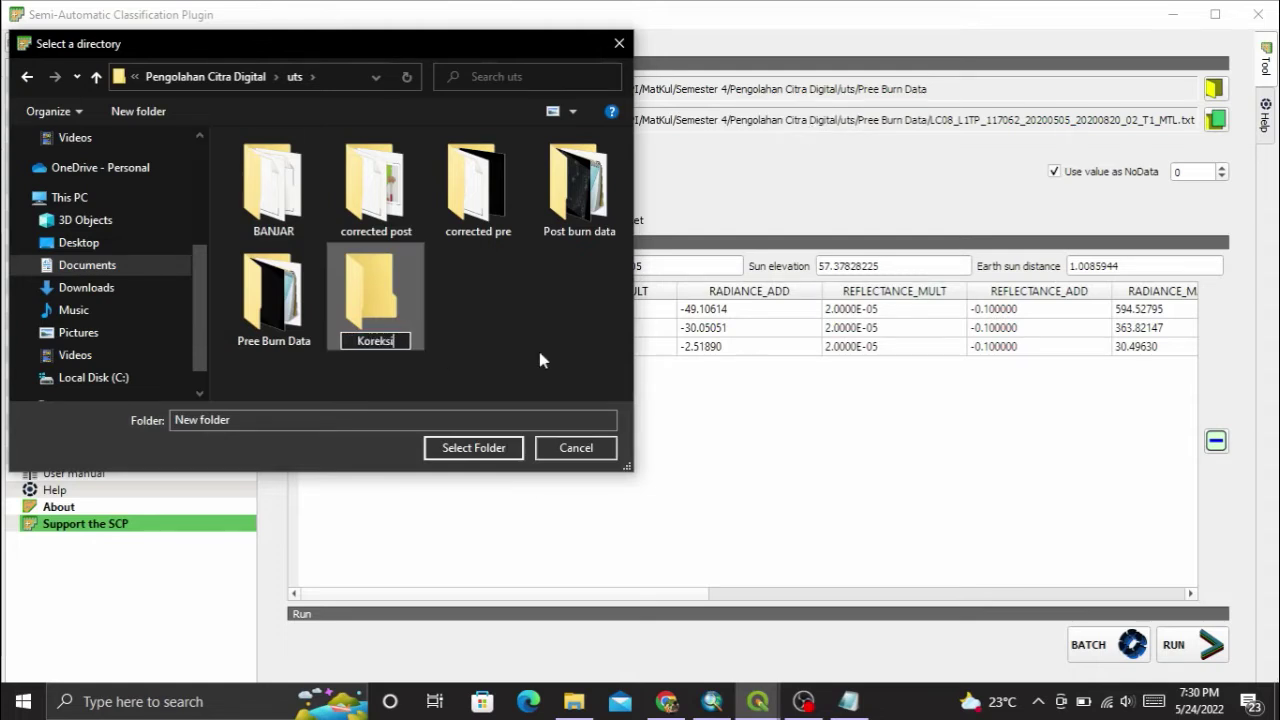
pyautogui.press('Return')
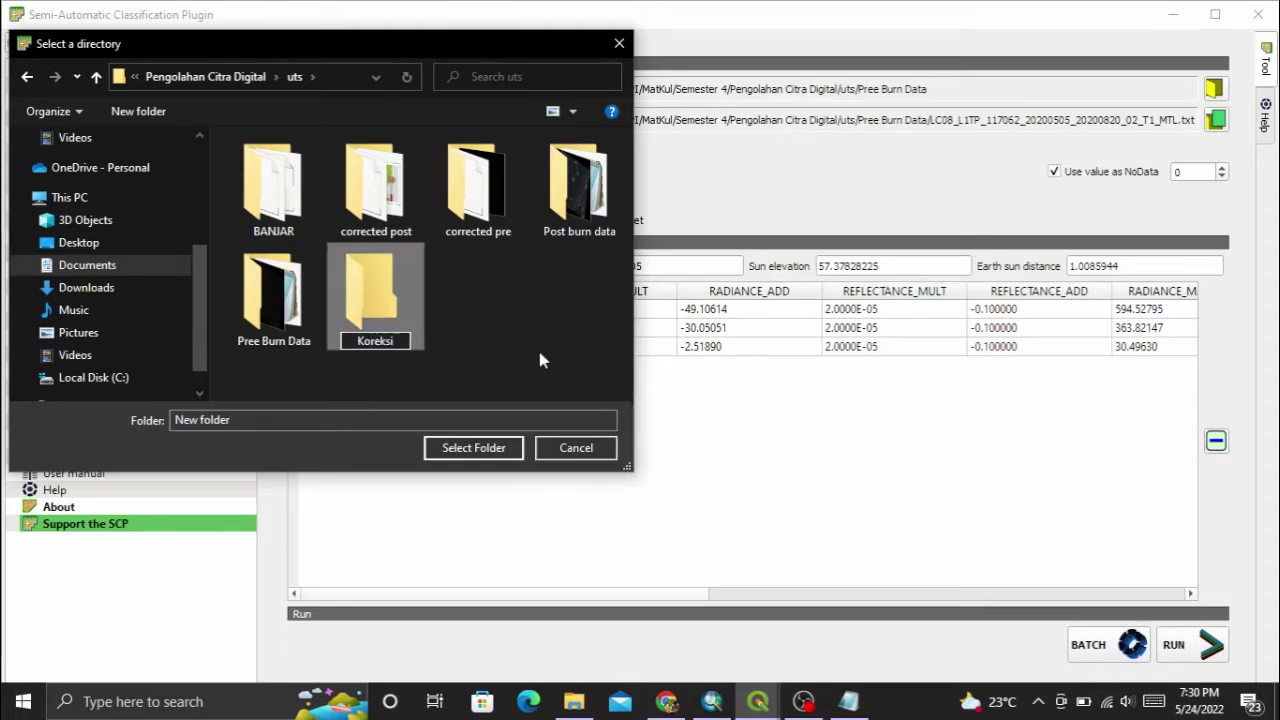
# Choose the Koreksi folder as the output directory, run the conversion and return to the main QGIS project window.
pyautogui.click(401, 294)
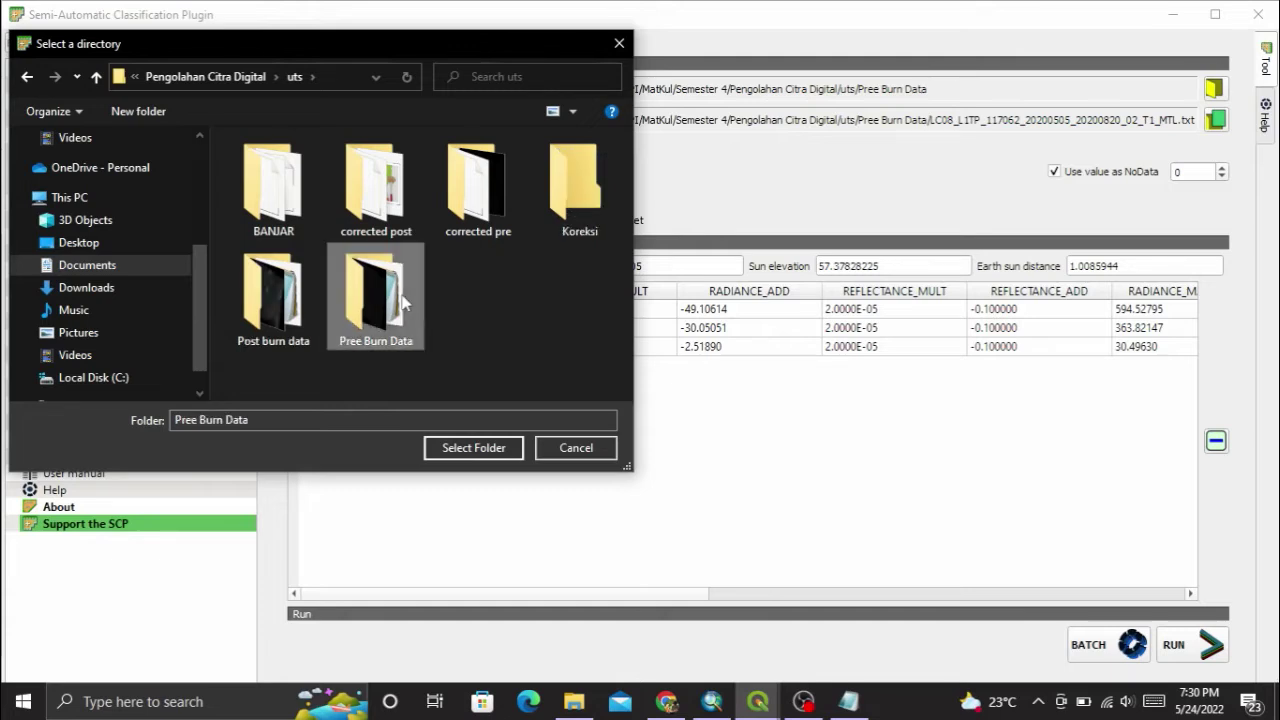
pyautogui.click(592, 207)
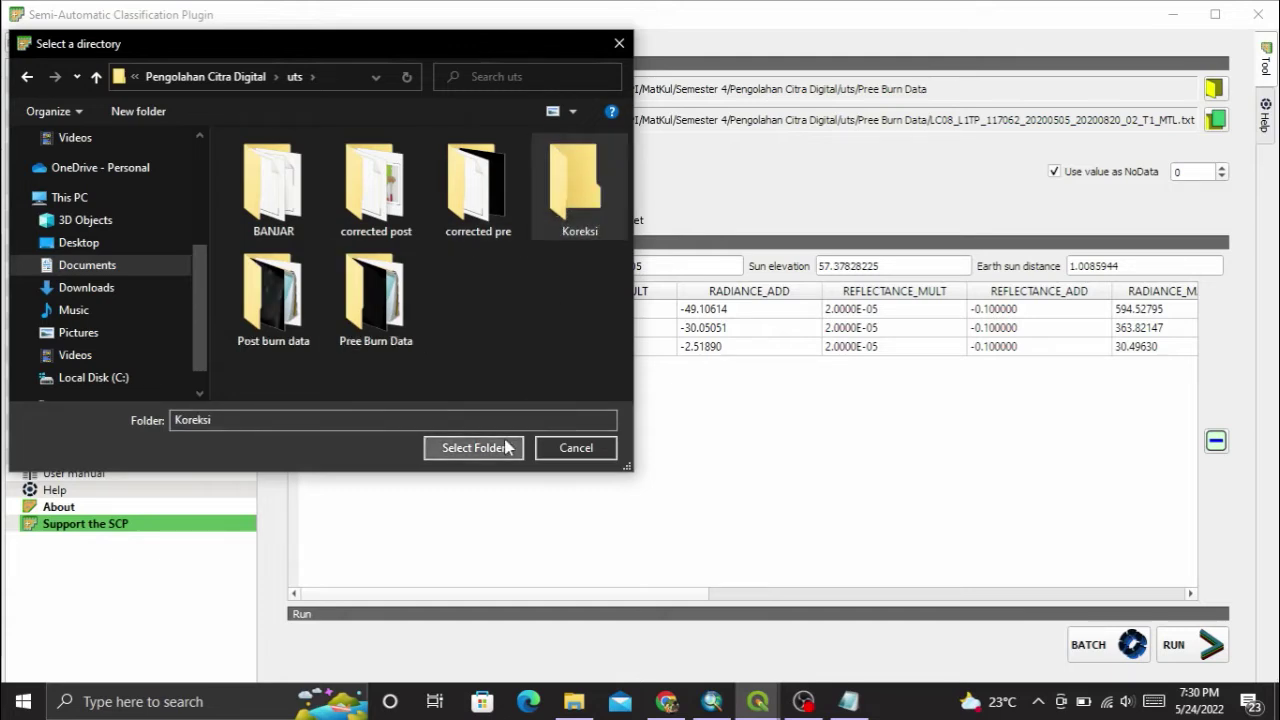
pyautogui.click(474, 447)
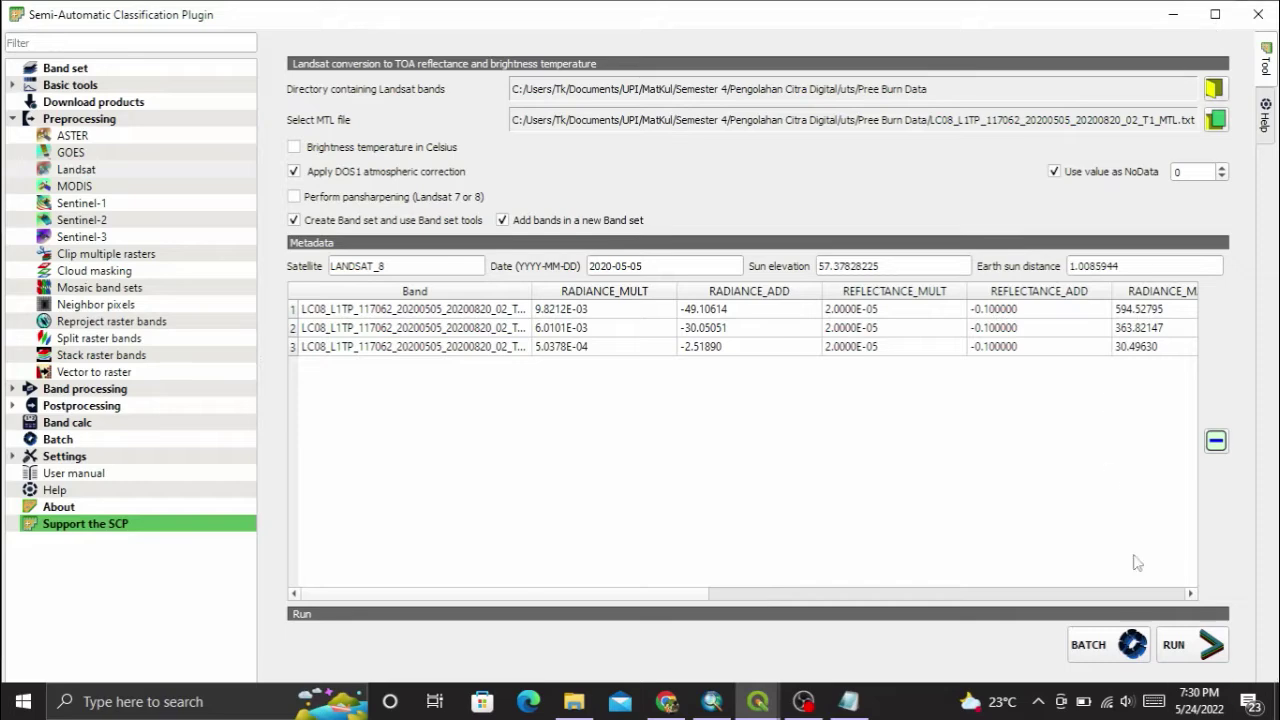
pyautogui.click(1196, 657)
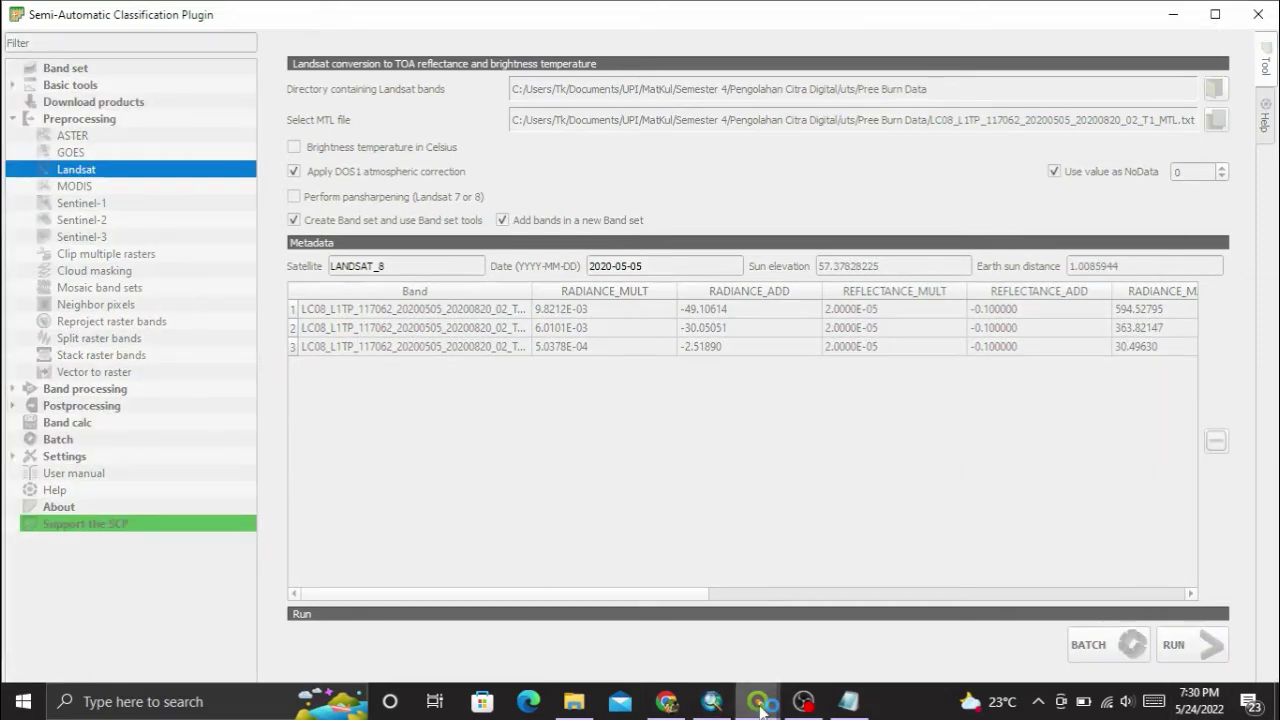
pyautogui.moveTo(758, 700)
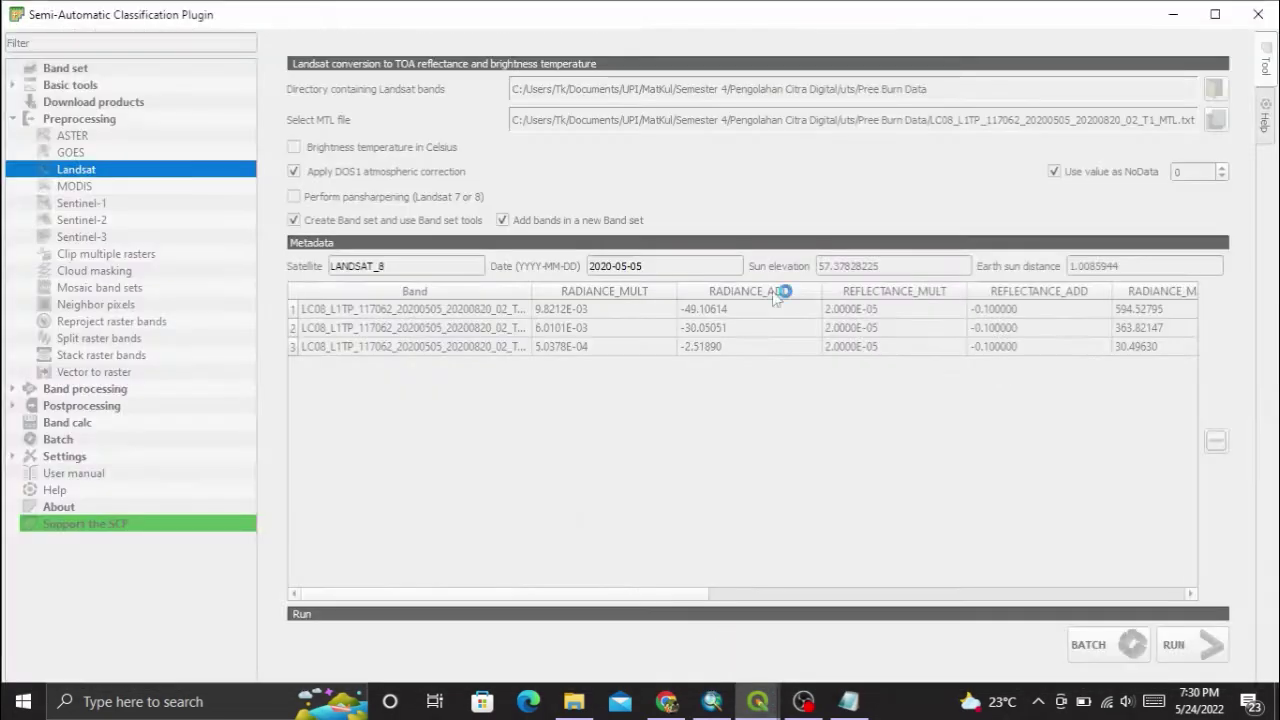
pyautogui.click(746, 662)
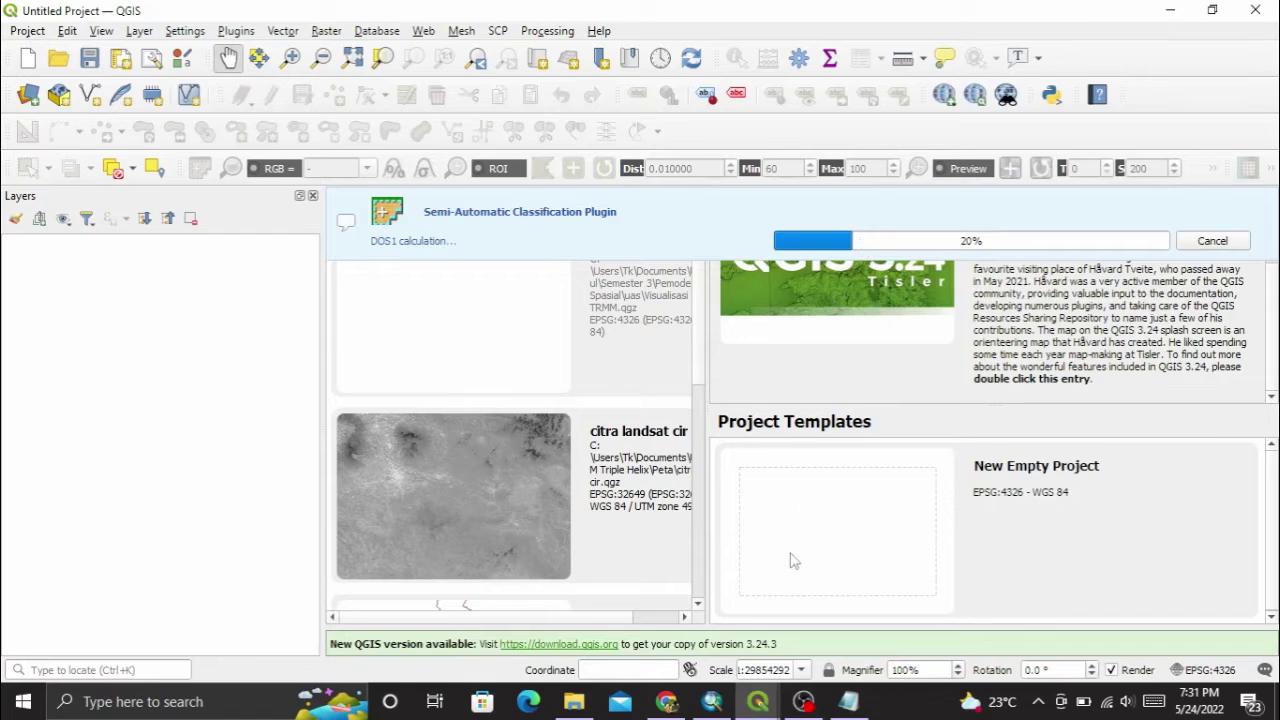
pyautogui.moveTo(790, 708)
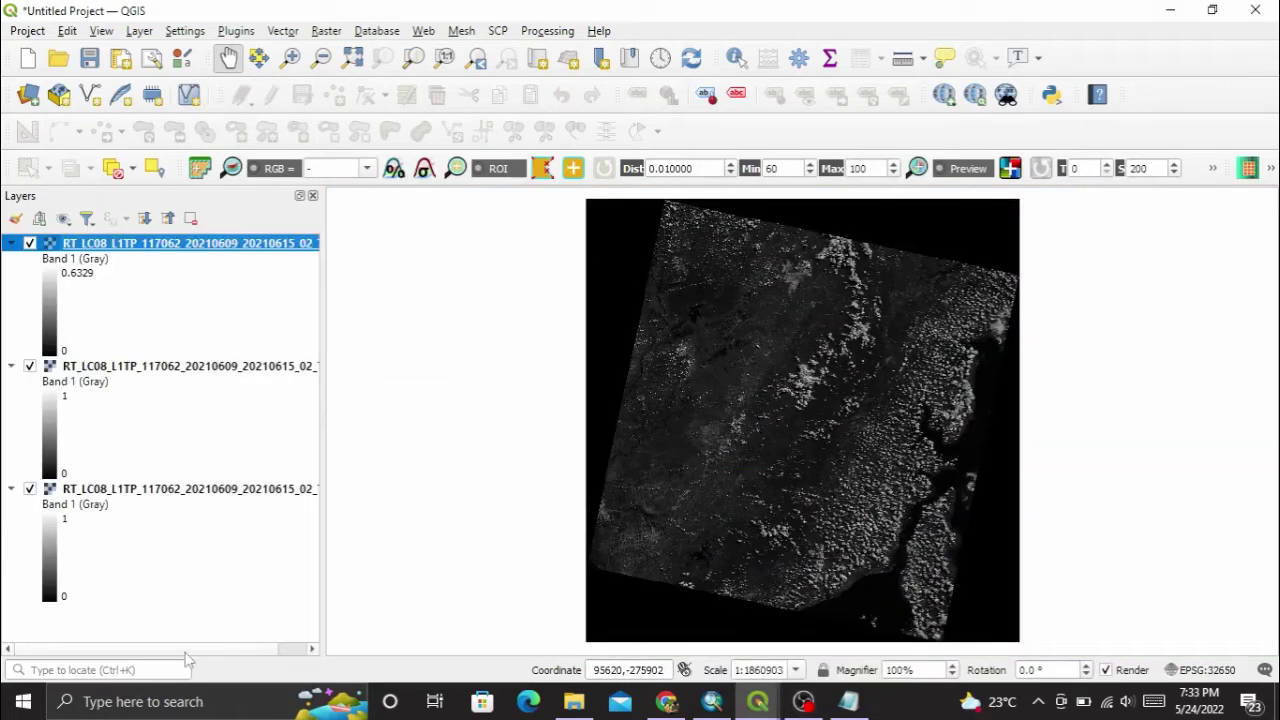
# Remove the RT_LC08_L1TP_117062_20210609_20210615_02_T1_B4 layer from the project.
pyautogui.click(191, 651)
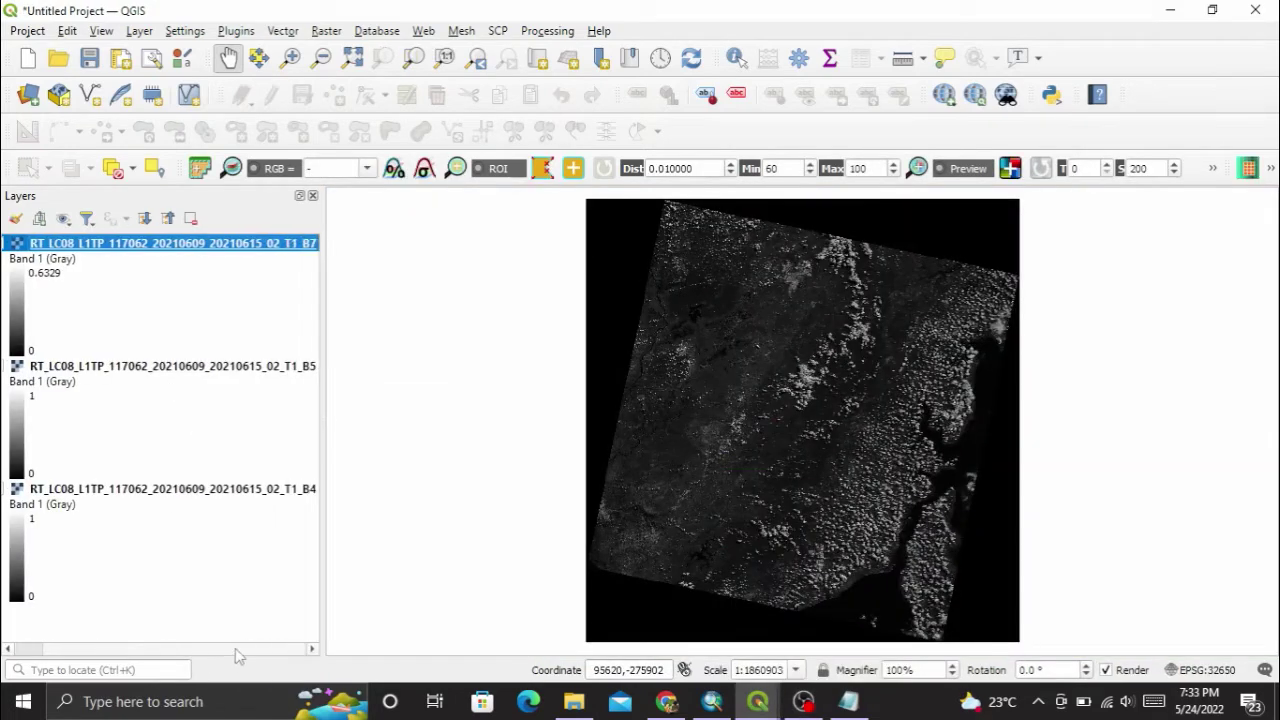
pyautogui.click(252, 602)
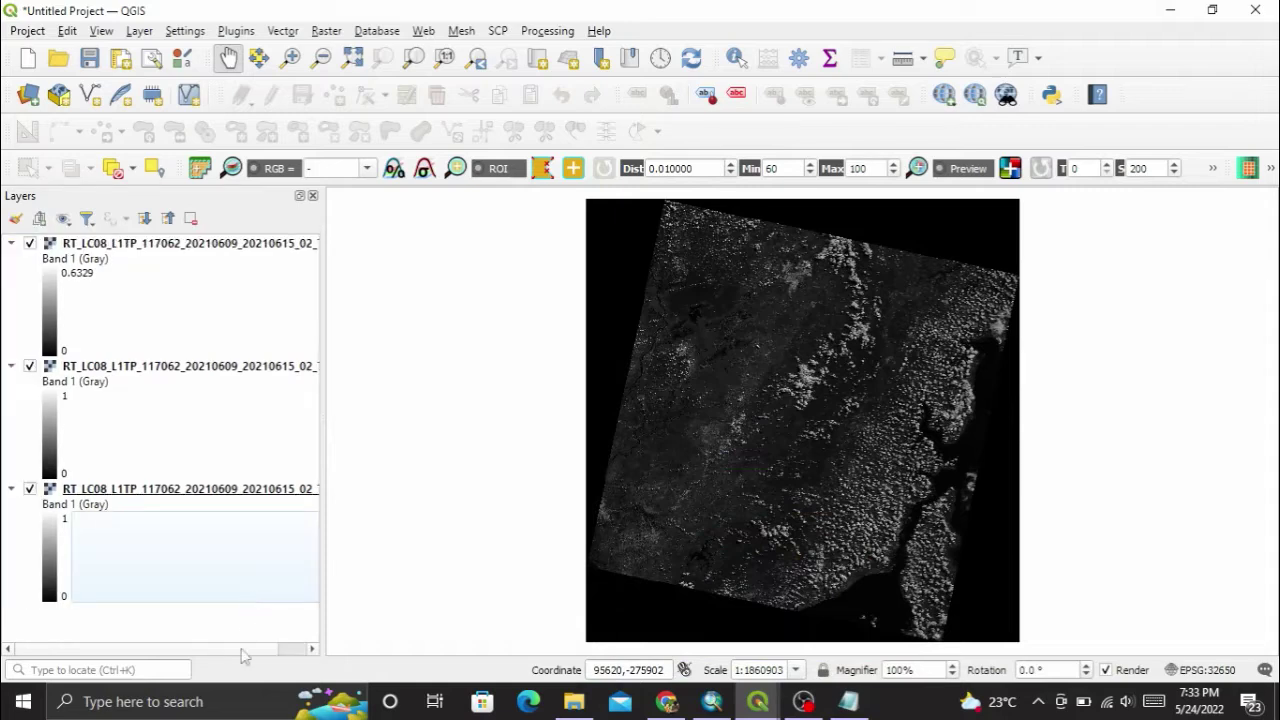
pyautogui.click(243, 652)
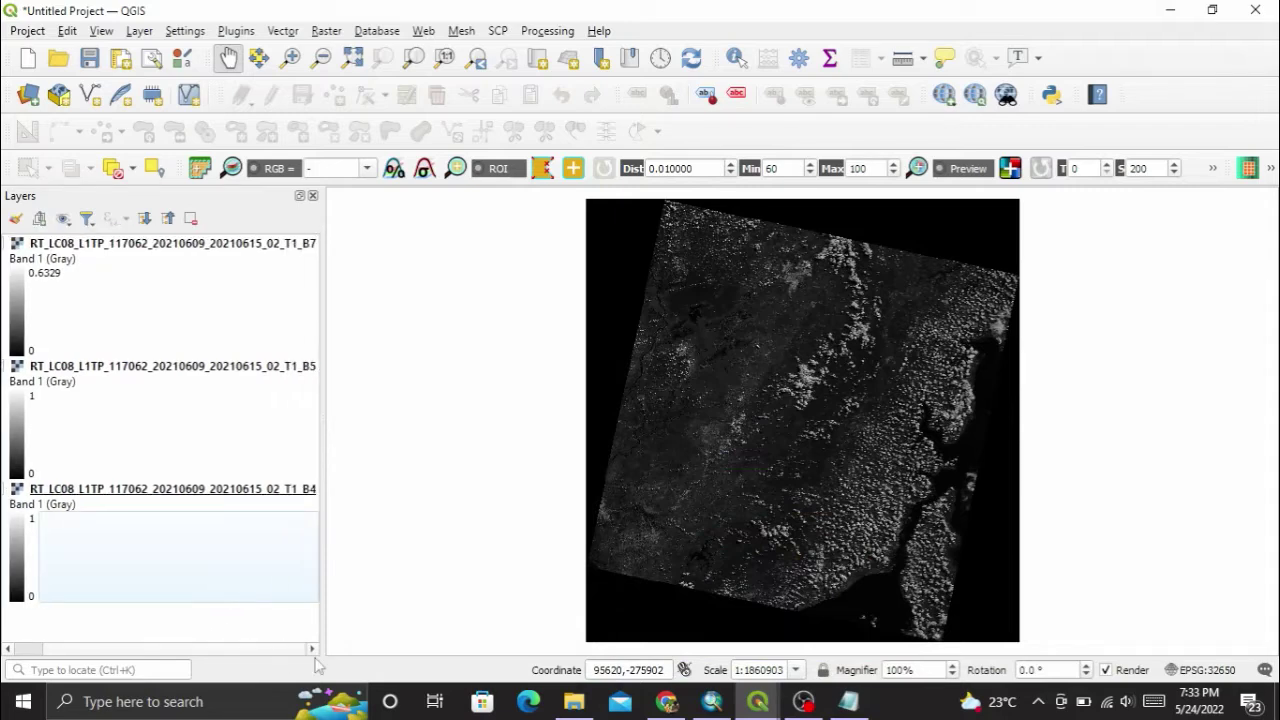
pyautogui.click(266, 488)
pyautogui.rightClick(266, 488)
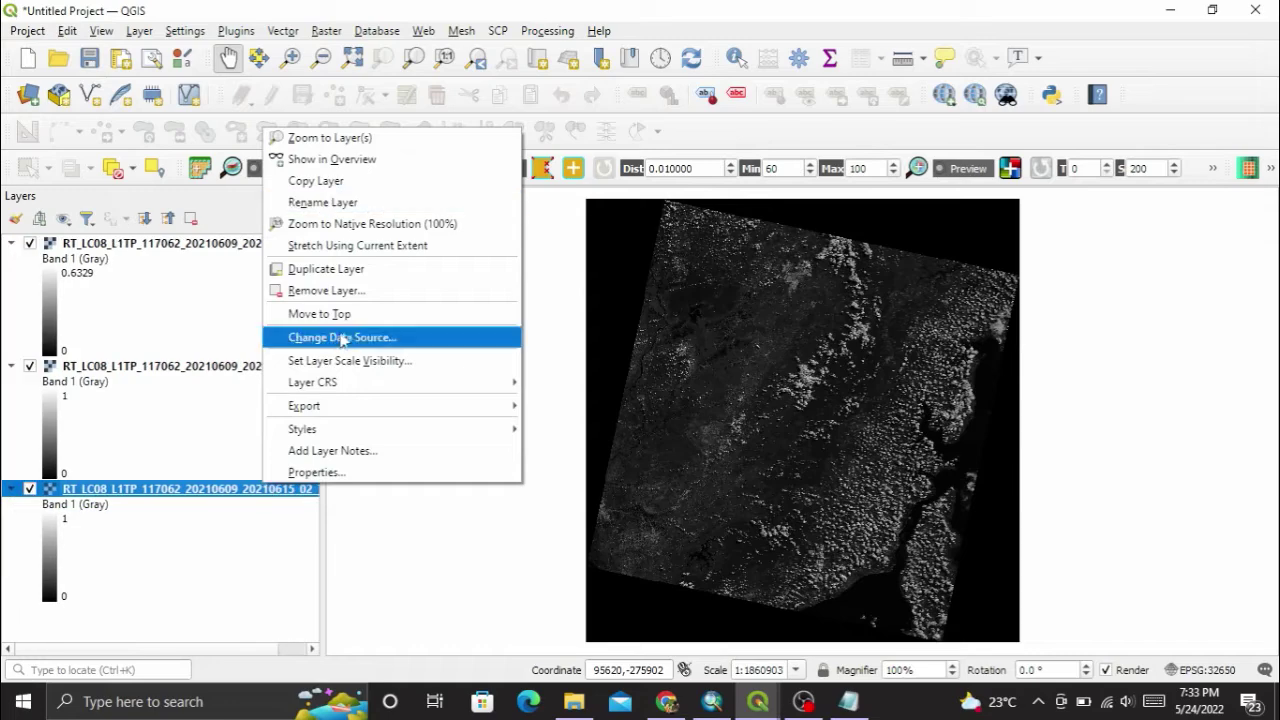
pyautogui.click(350, 297)
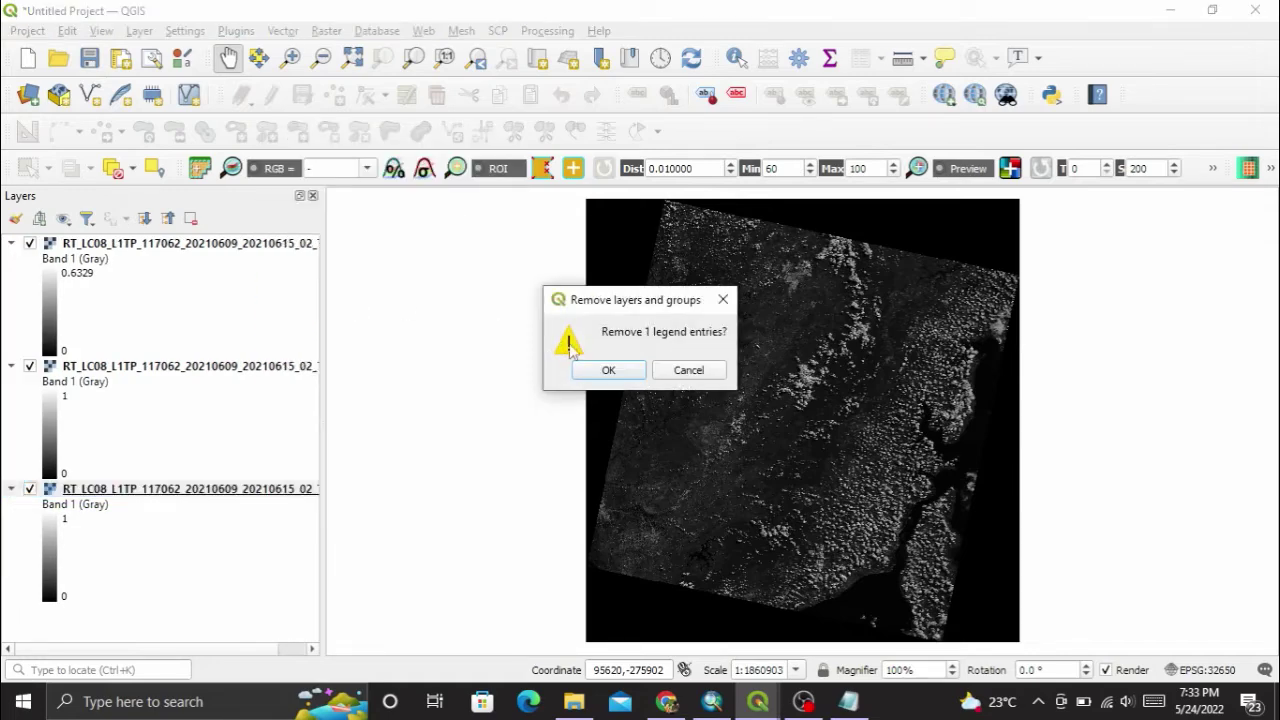
pyautogui.click(596, 369)
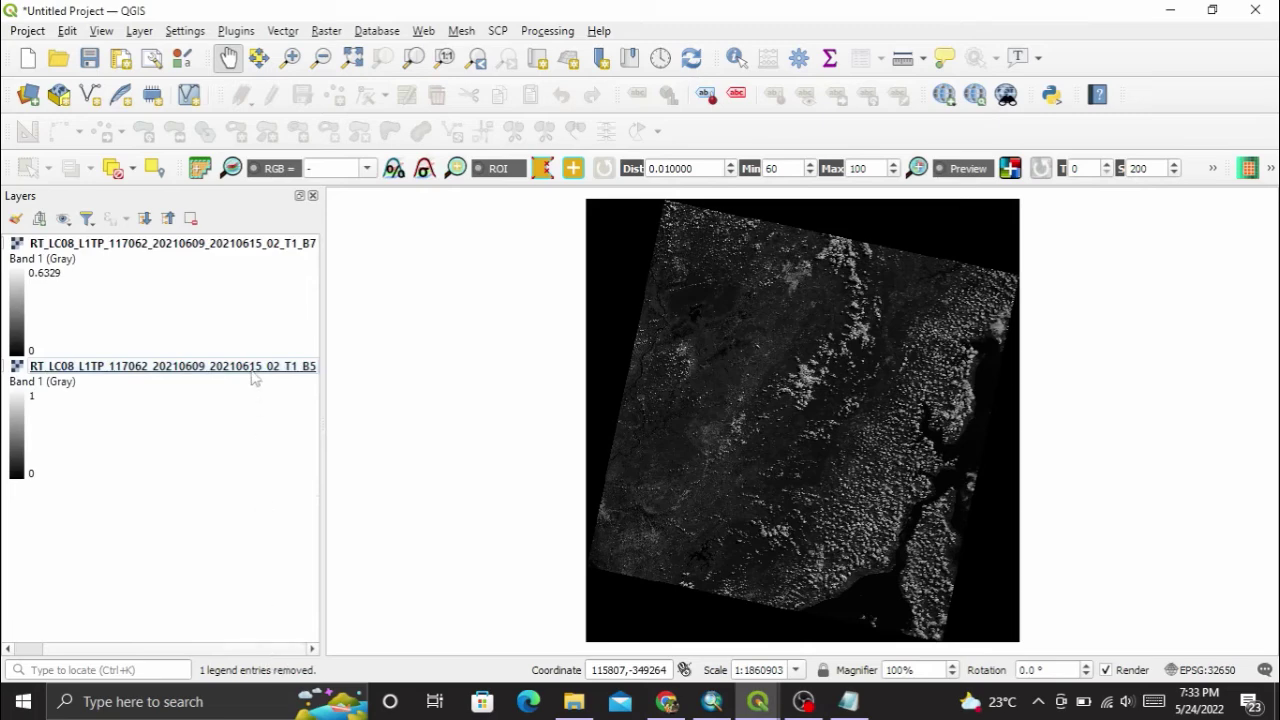
# Reorder the layers so that the B5 band of the 20210609 scene lies above the B7 band.
pyautogui.moveTo(255, 370); pyautogui.dragTo(263, 250)
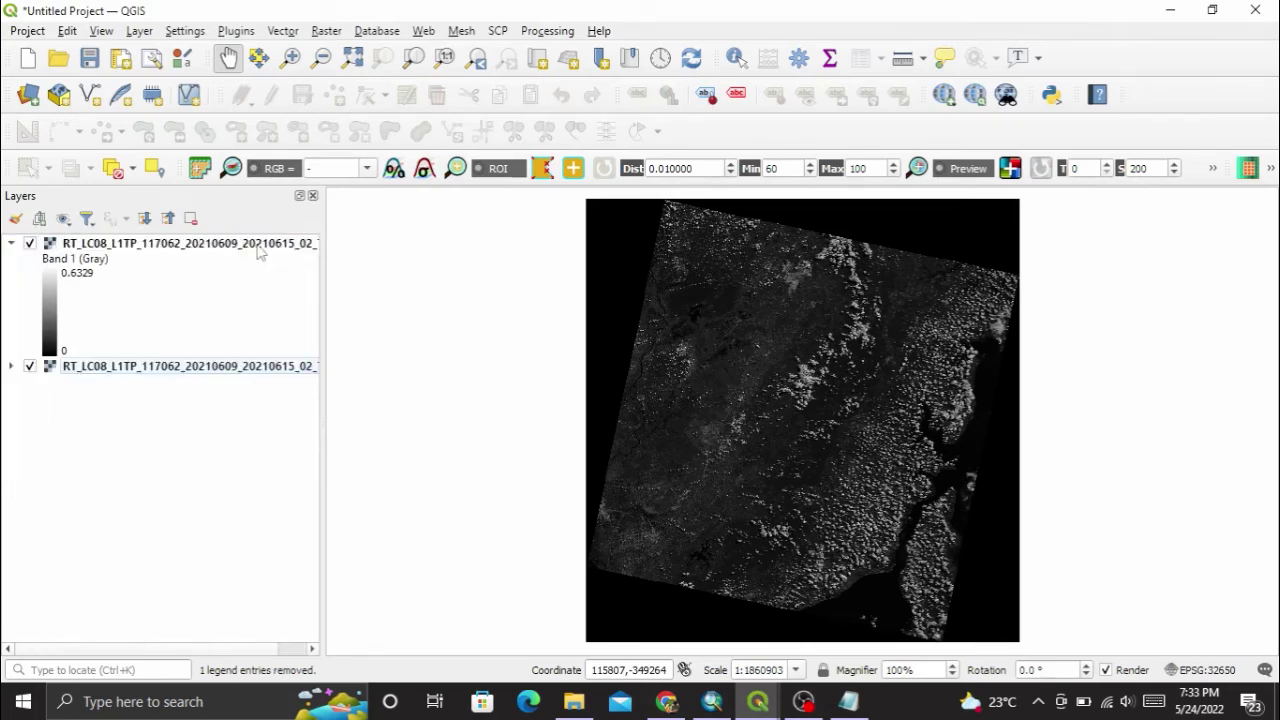
pyautogui.click(11, 366)
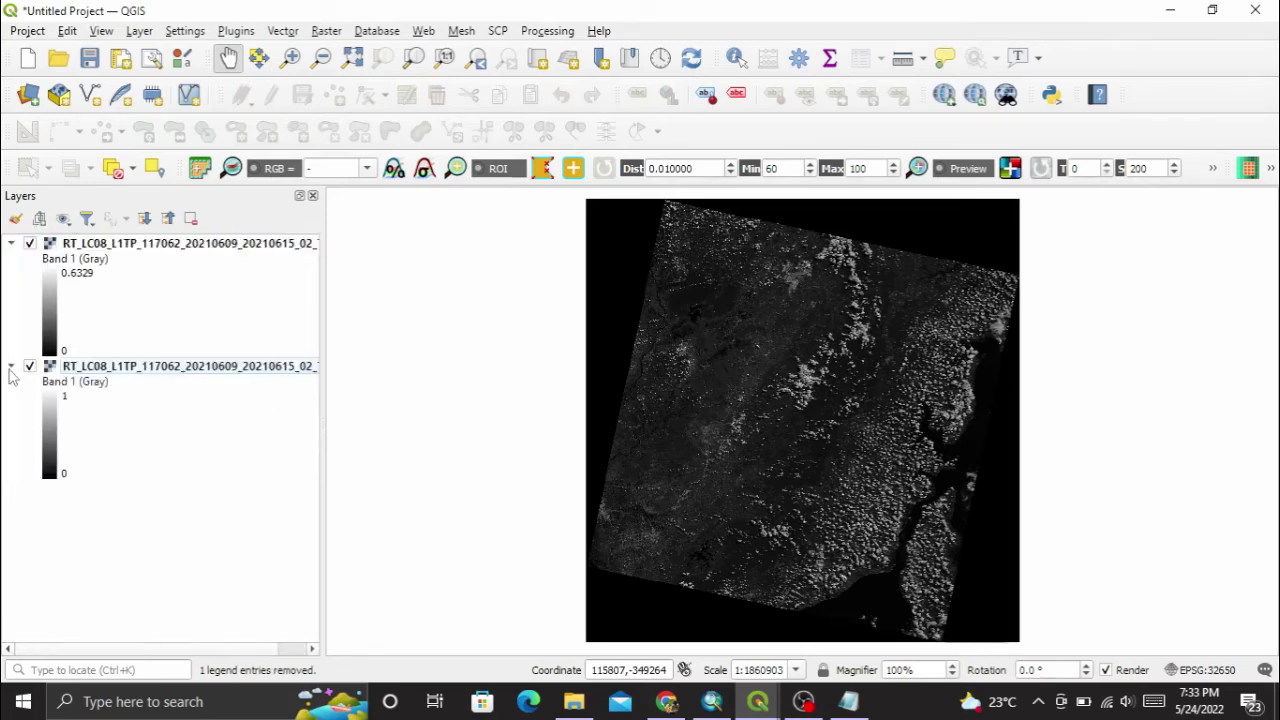
pyautogui.moveTo(264, 649); pyautogui.dragTo(300, 650)
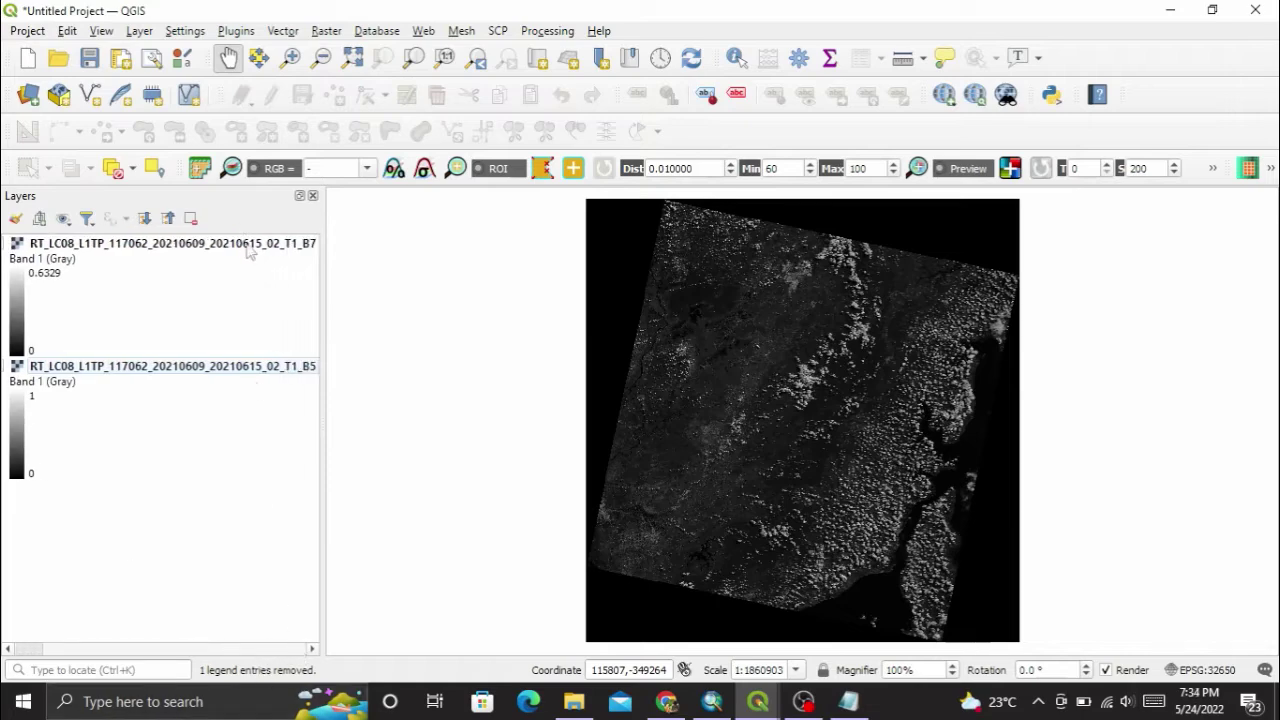
pyautogui.moveTo(247, 244); pyautogui.dragTo(262, 390)
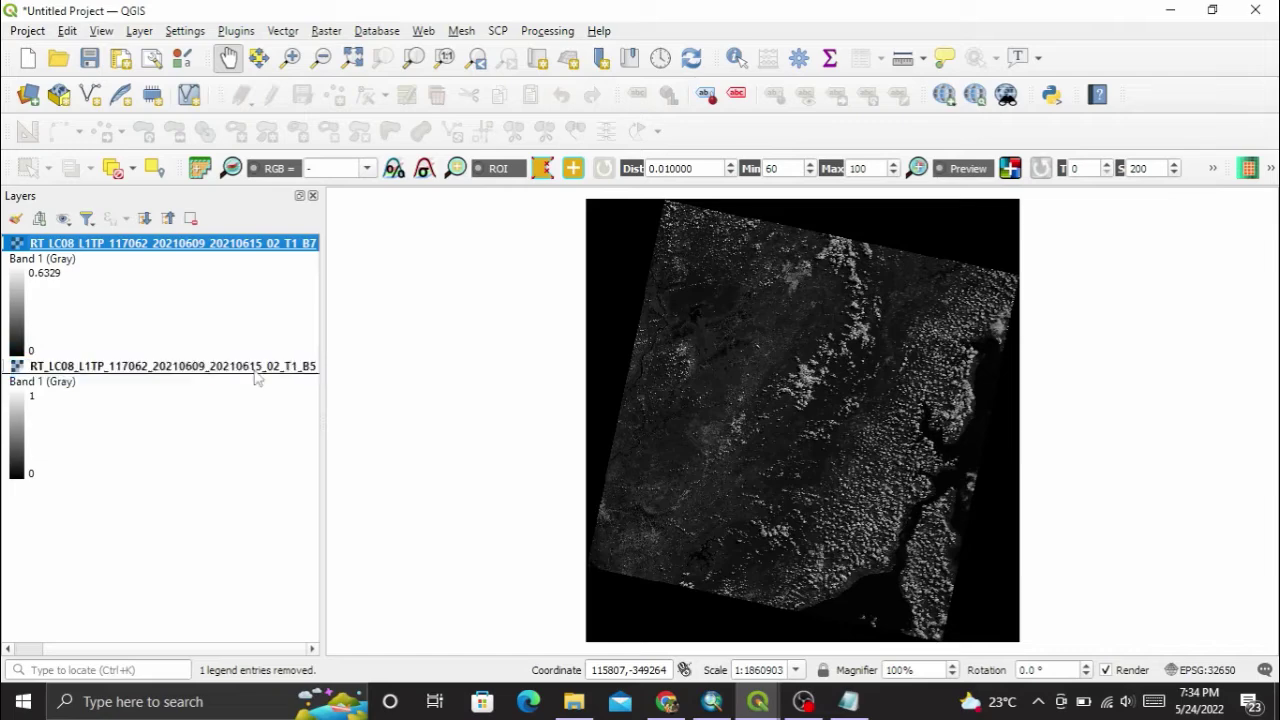
pyautogui.click(268, 650)
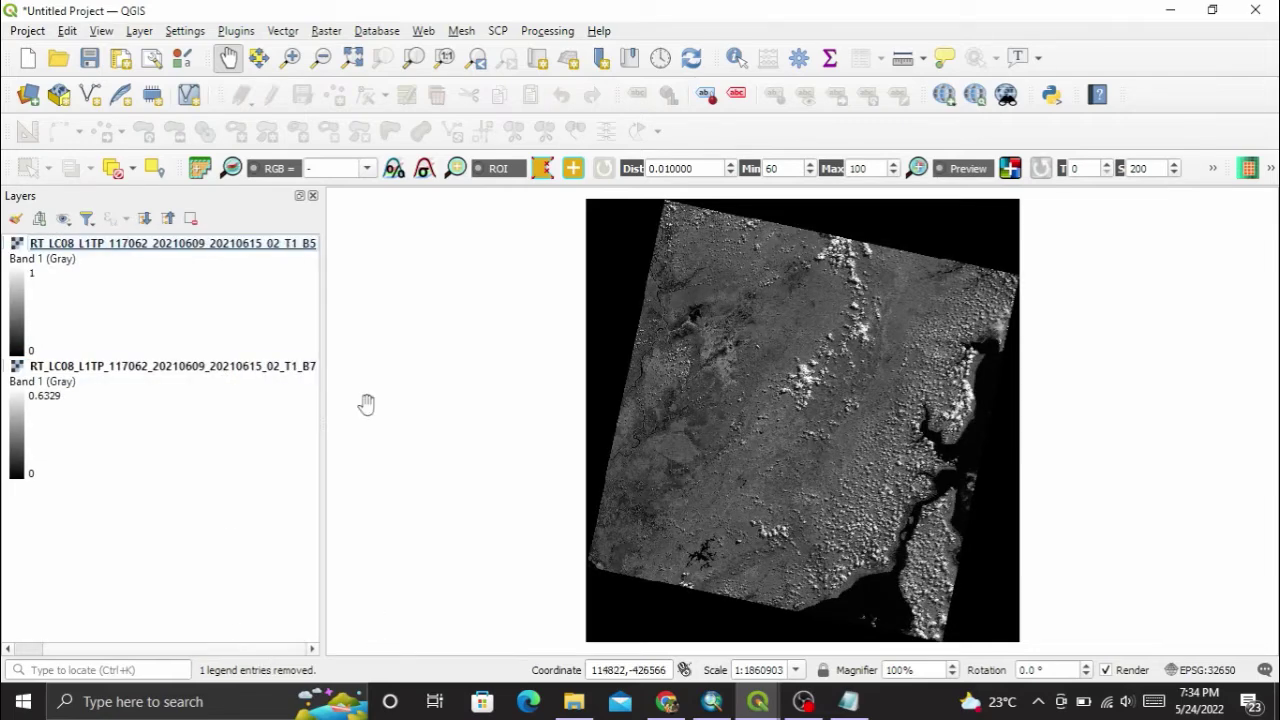
# Open the Landsat preprocessing tool and set the Post burn data folder inside uts as the directory containing the Landsat bands.
pyautogui.click(505, 32)
pyautogui.moveTo(560, 116)
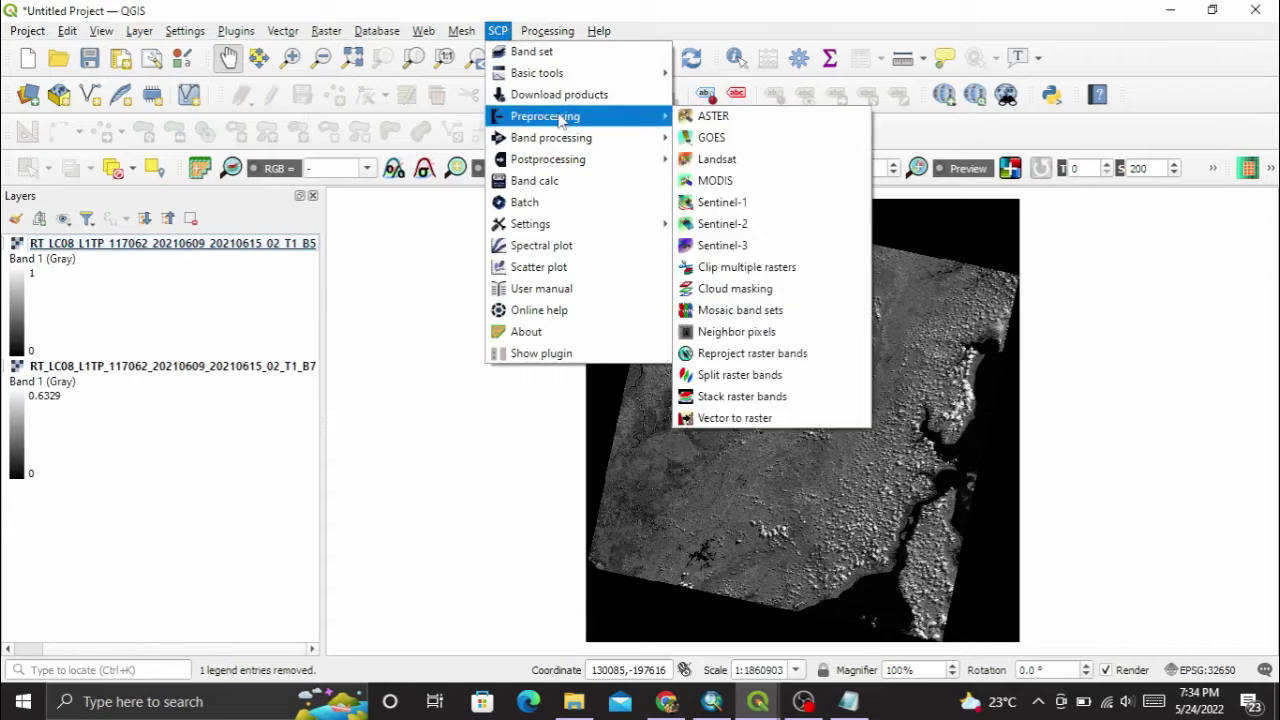
pyautogui.click(775, 163)
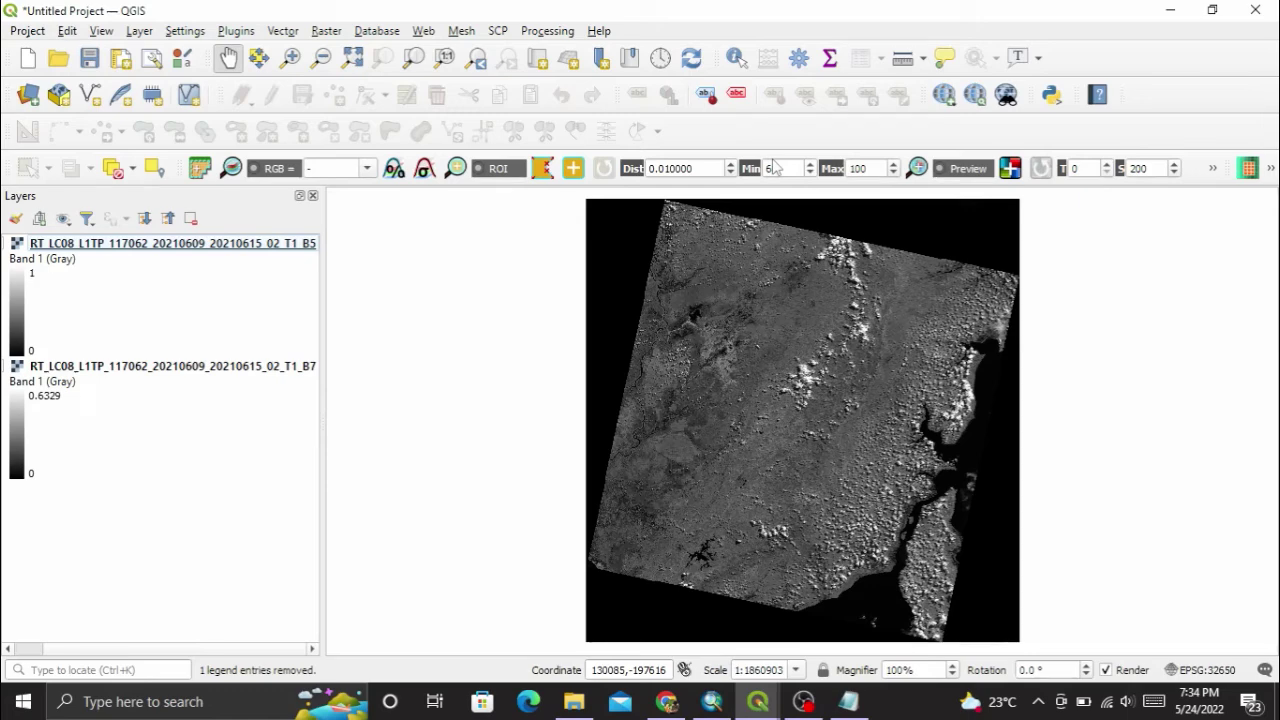
pyautogui.moveTo(757, 701)
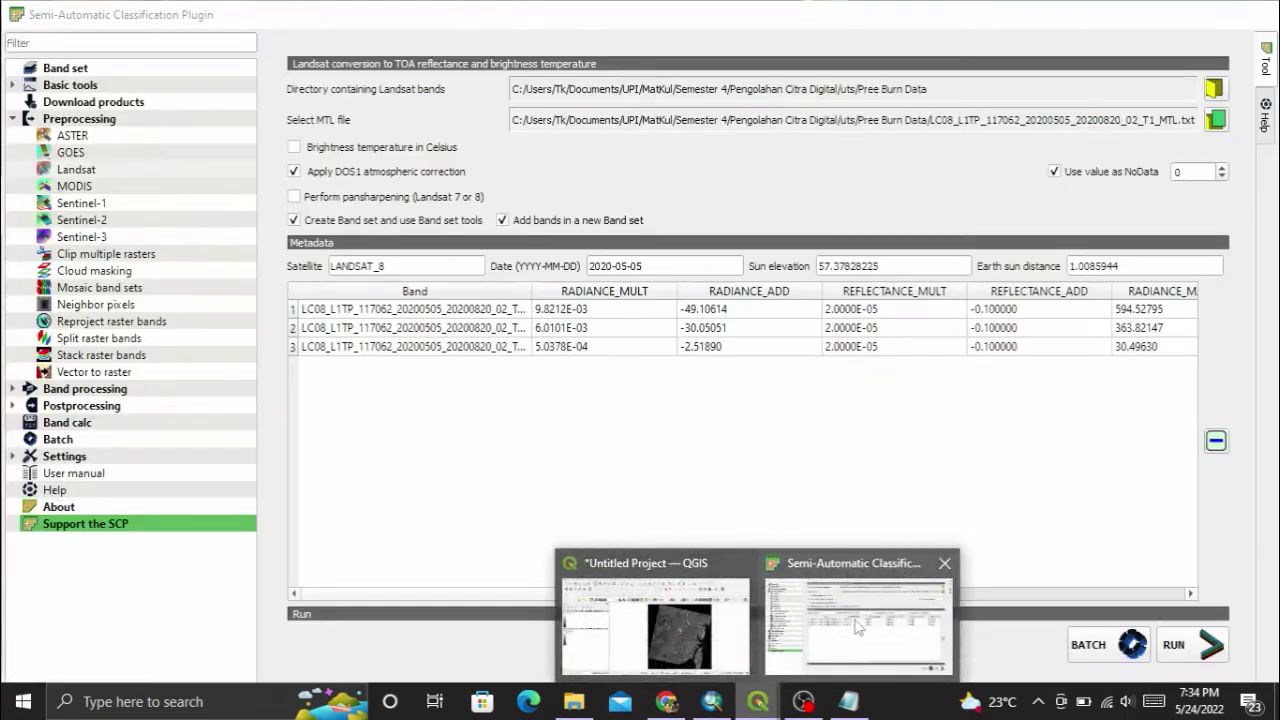
pyautogui.click(857, 625)
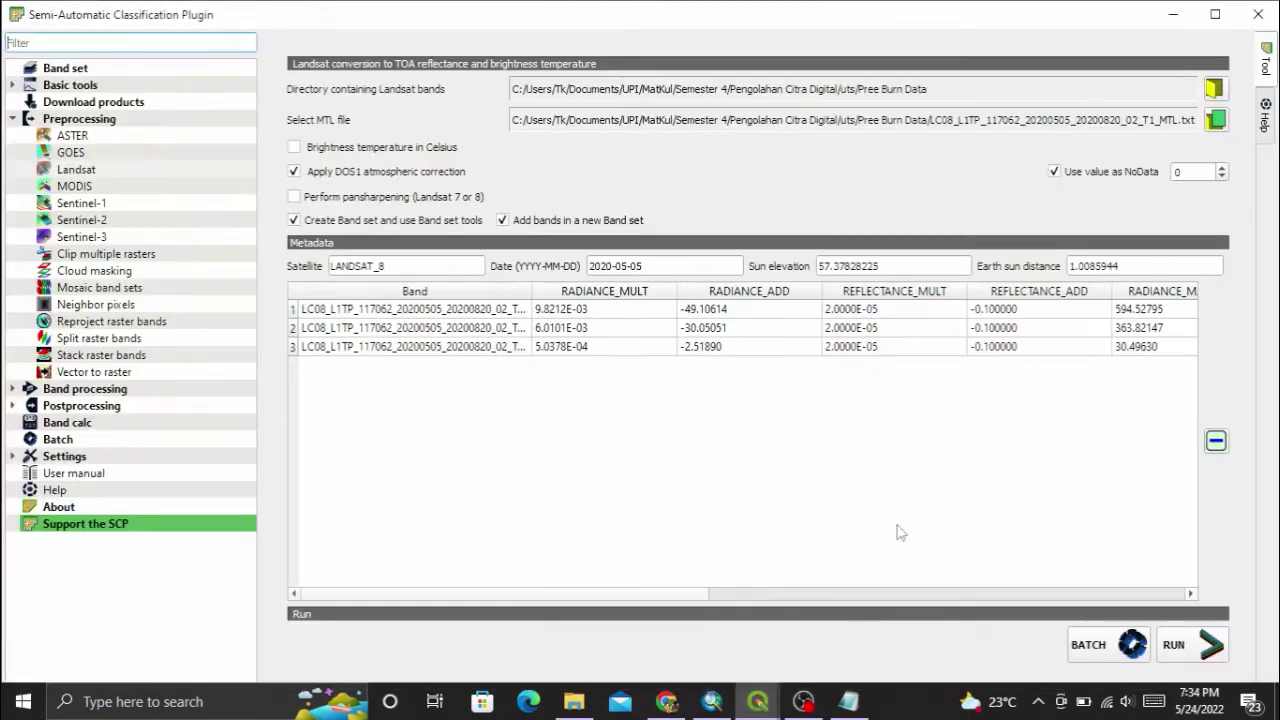
pyautogui.click(1215, 89)
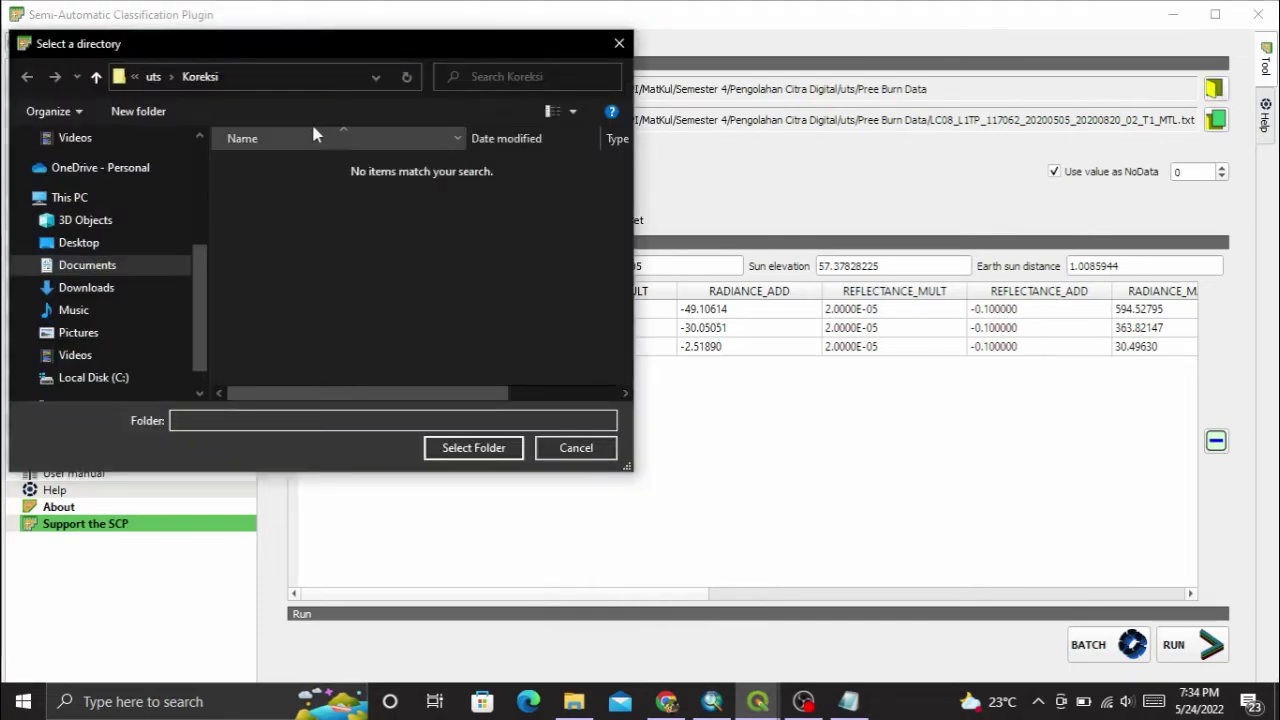
pyautogui.click(155, 77)
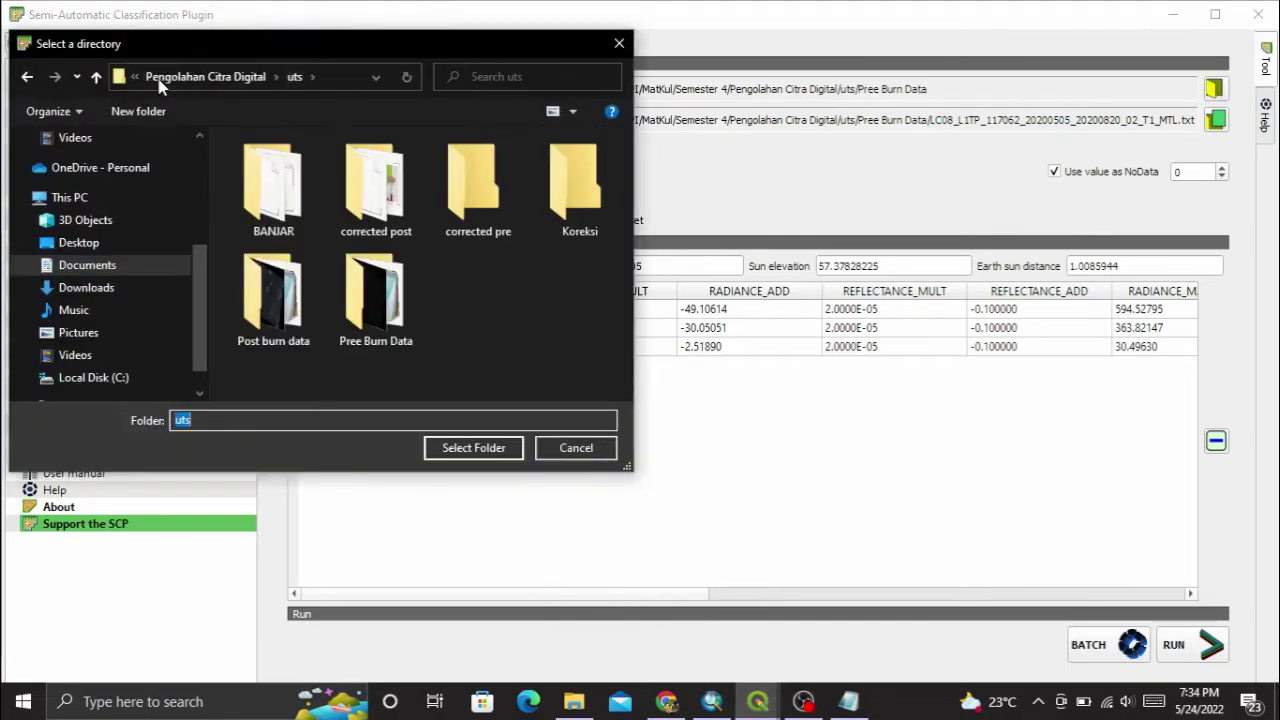
pyautogui.click(290, 326)
pyautogui.click(497, 450)
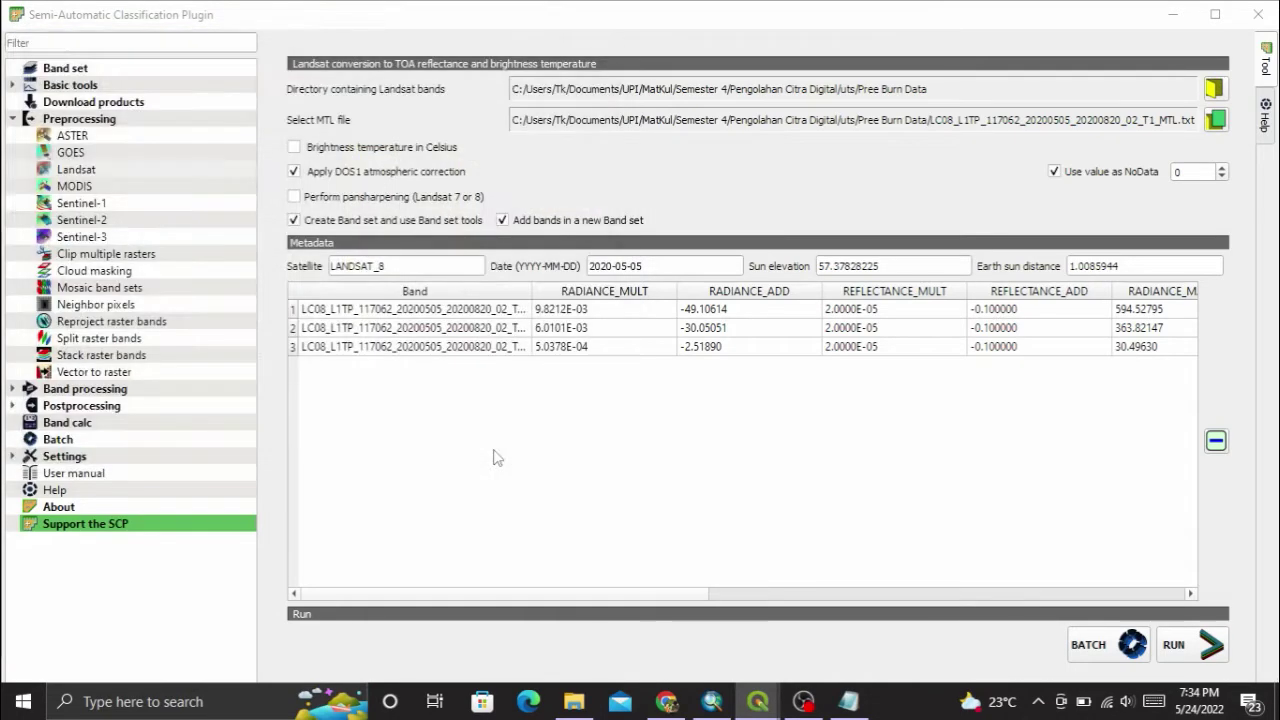
# Load LC08_L1TP_117062_20210609_20210615_02_T1_MTL.txt from the Post burn data folder as the MTL file.
pyautogui.click(1214, 120)
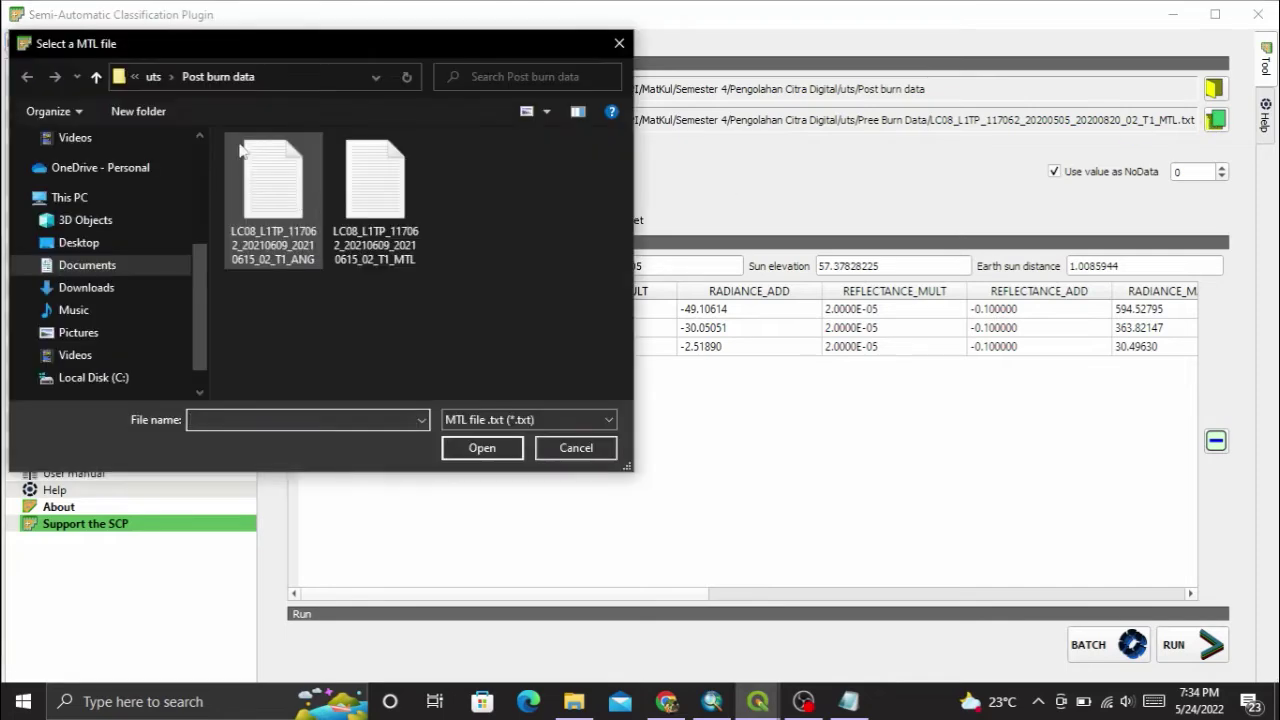
pyautogui.click(396, 206)
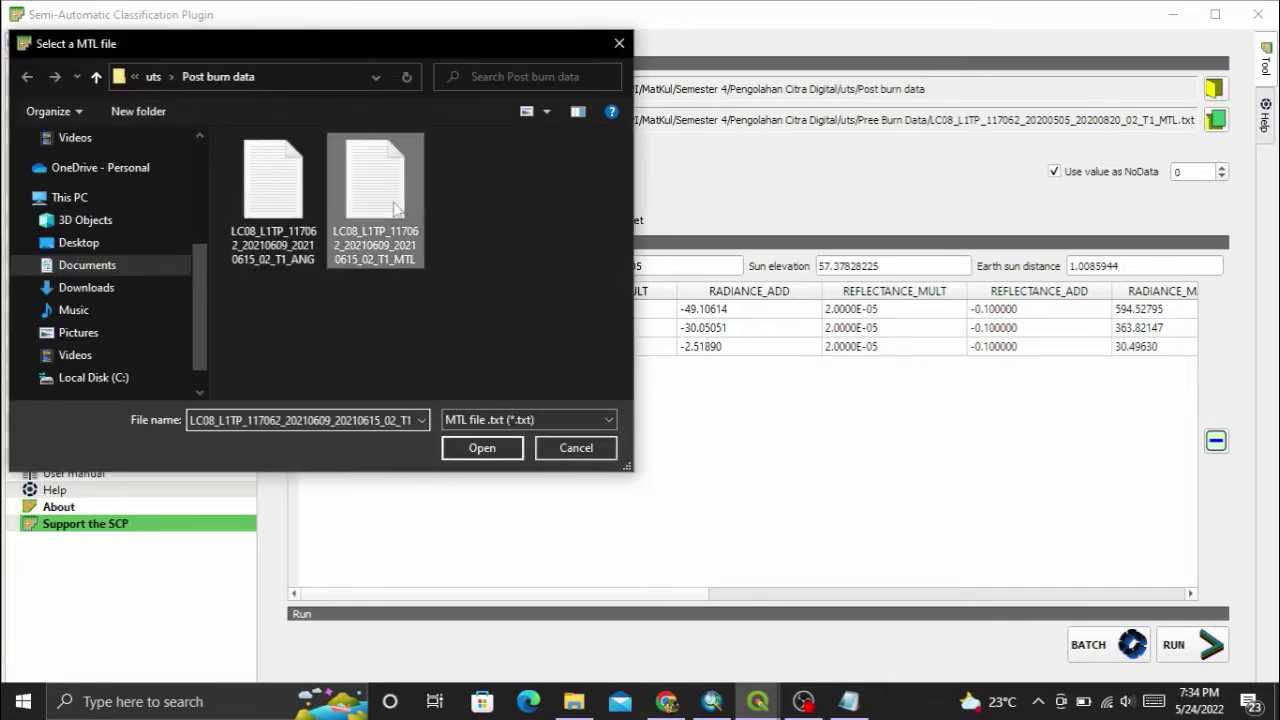
pyautogui.click(500, 451)
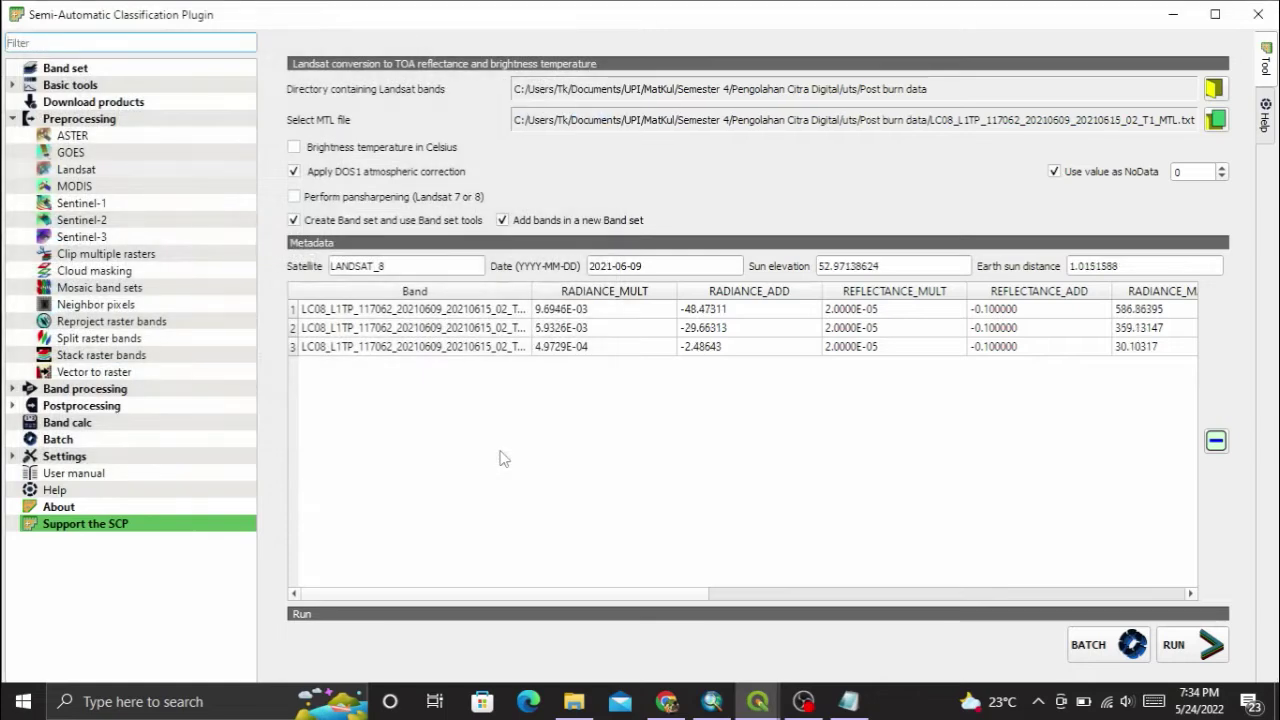
# Run the Landsat conversion with the Koreksi folder inside uts as output and return to the main QGIS project window.
pyautogui.click(1192, 636)
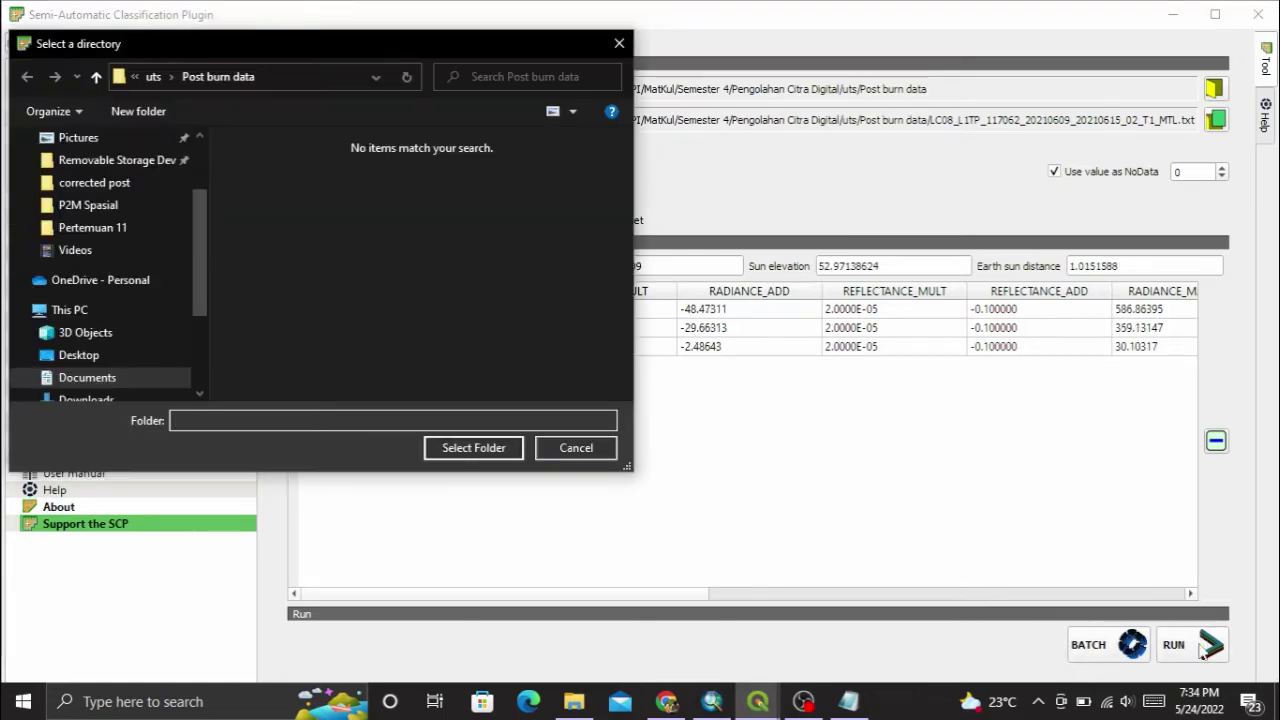
pyautogui.click(153, 77)
pyautogui.click(579, 200)
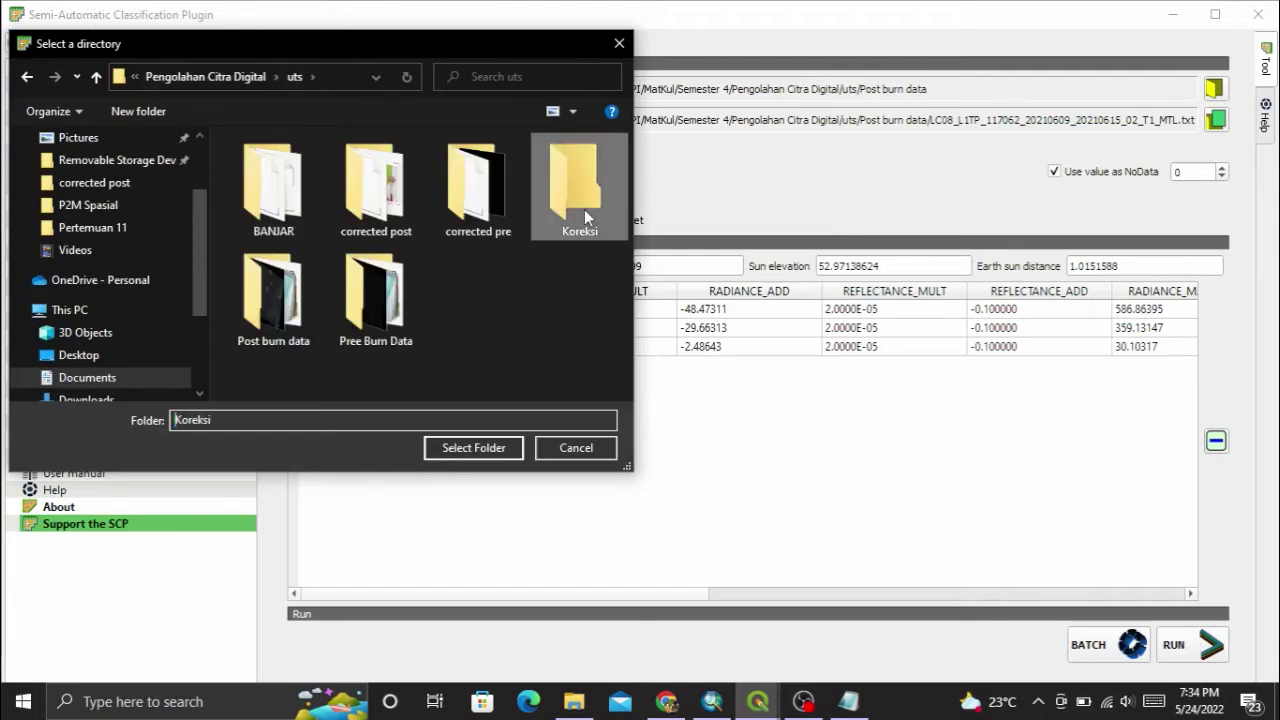
pyautogui.click(500, 455)
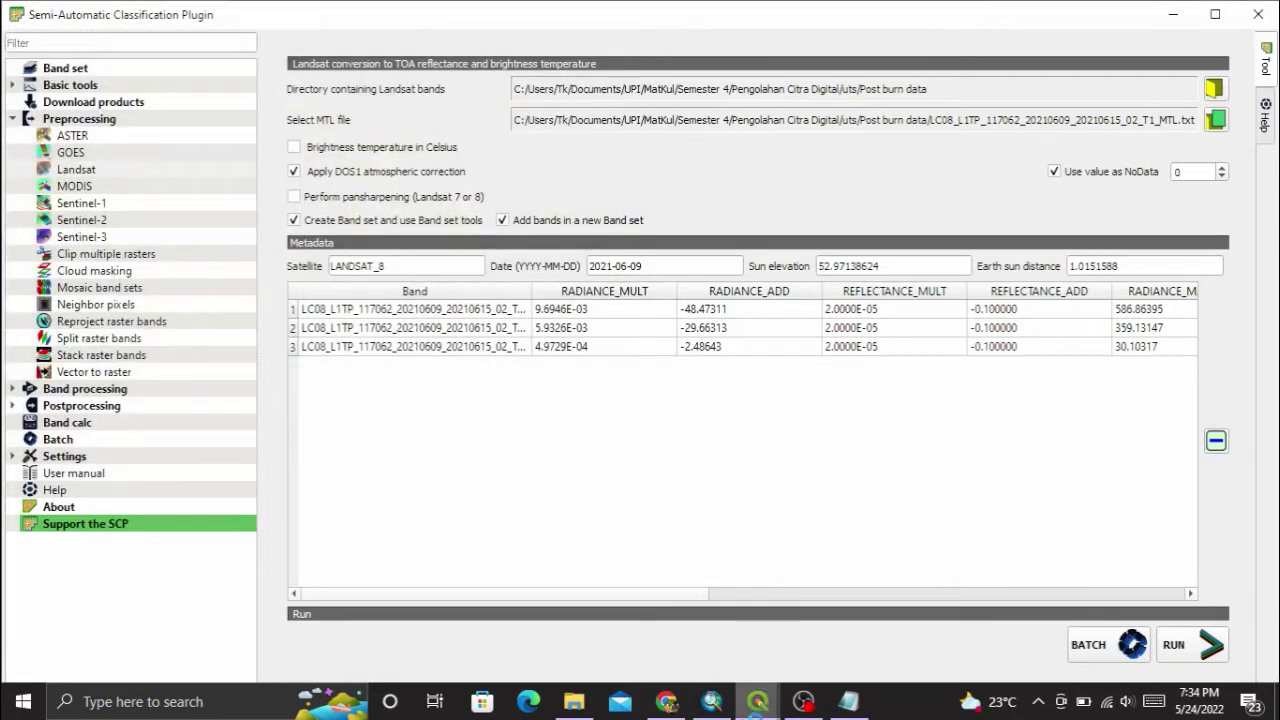
pyautogui.moveTo(740, 706)
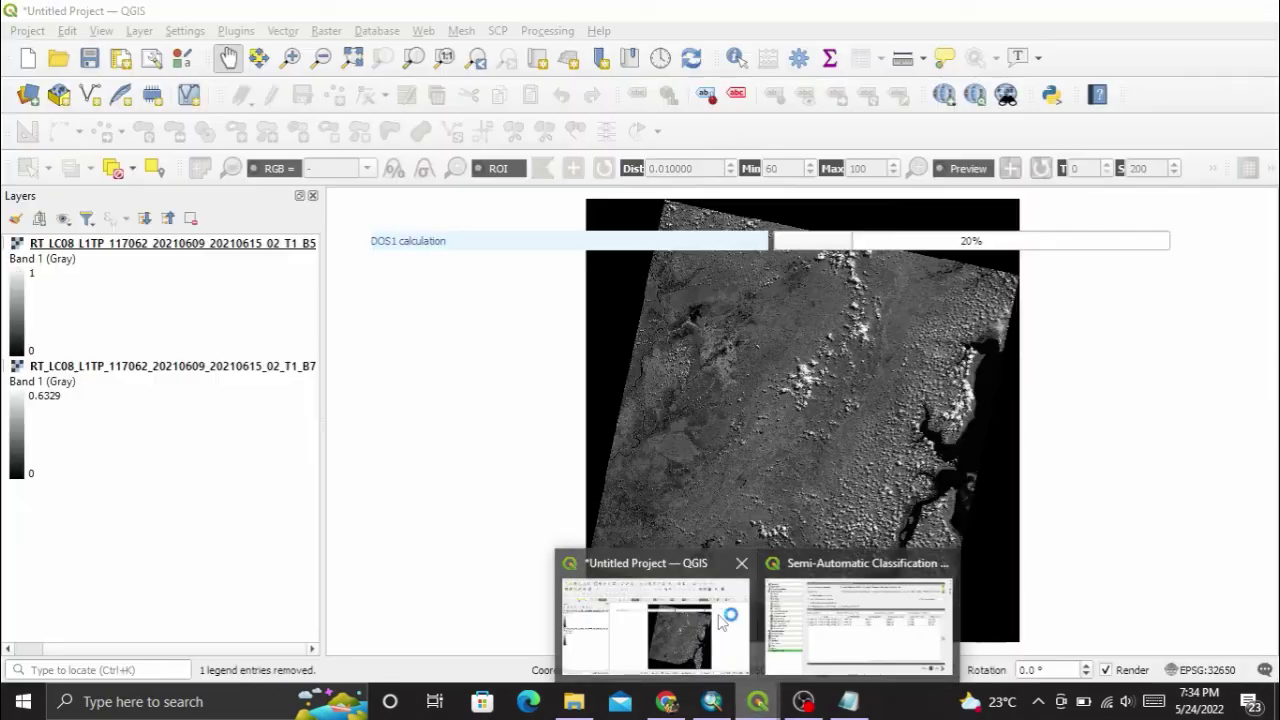
pyautogui.click(729, 612)
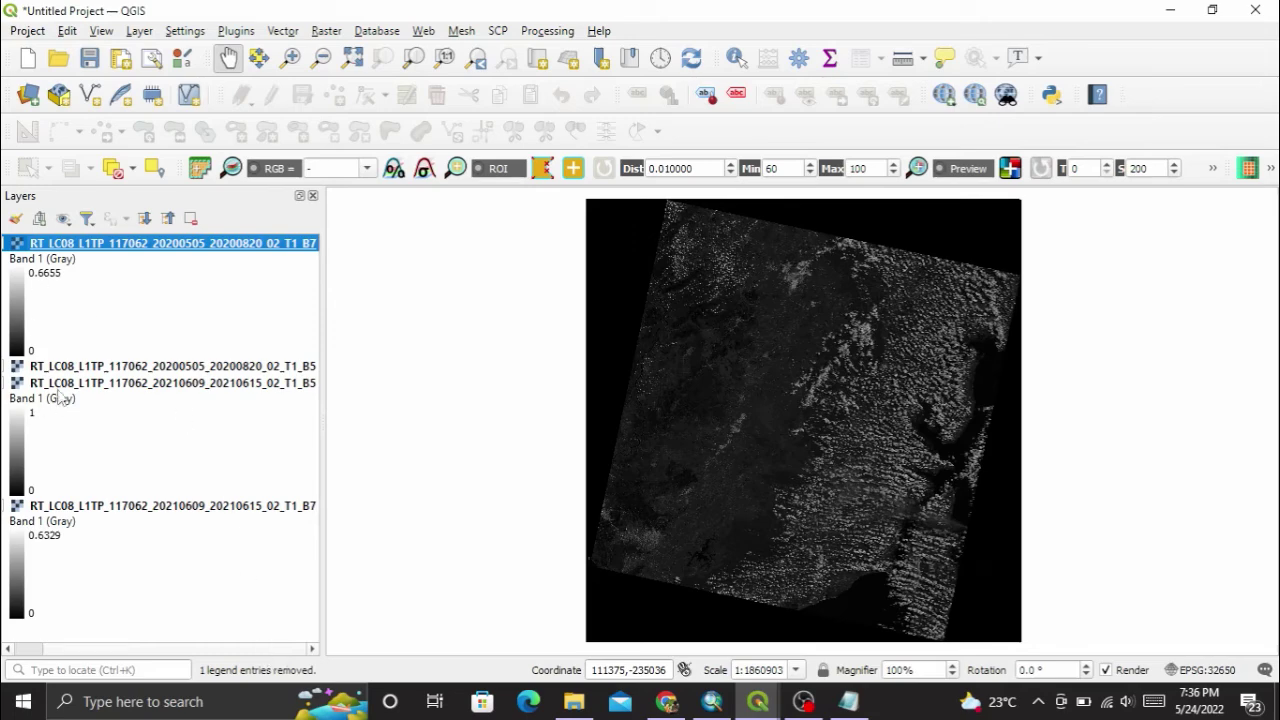
# Move the 20210609 B7 layer above the 20210609 B5 layer and expand the legends of the collapsed layers.
pyautogui.moveTo(163, 506); pyautogui.dragTo(180, 386)
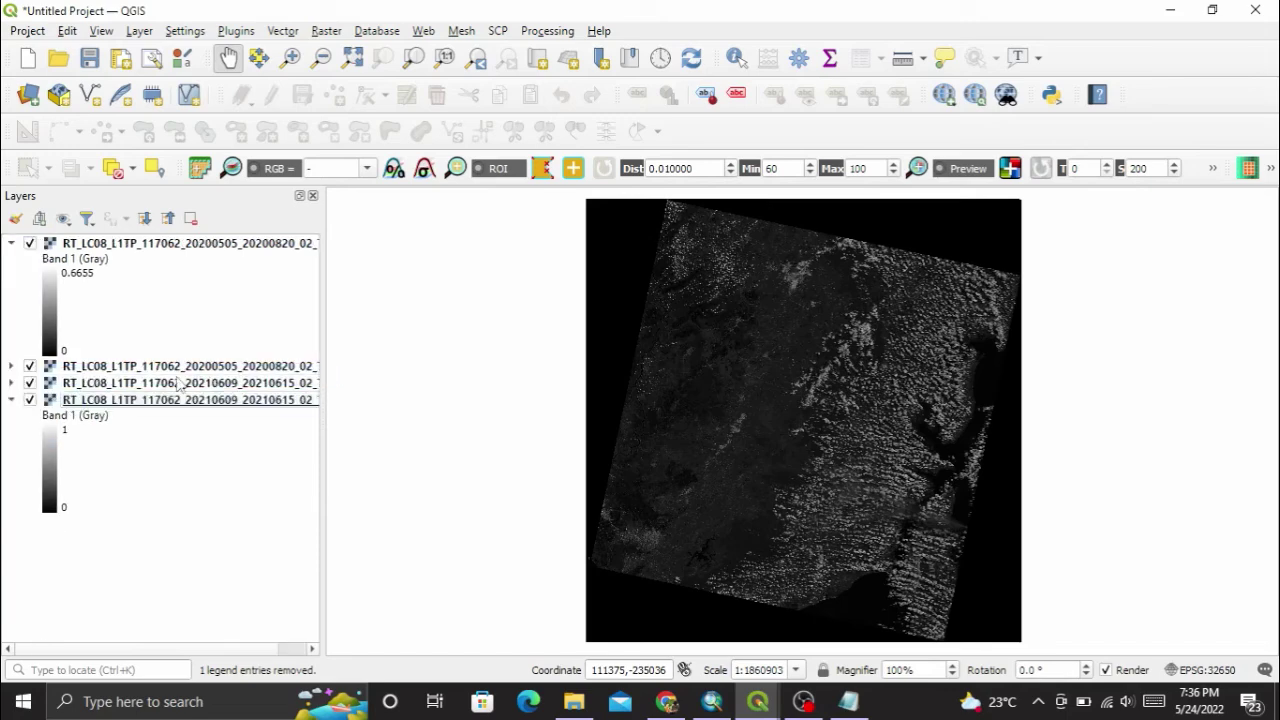
pyautogui.click(11, 383)
pyautogui.click(11, 366)
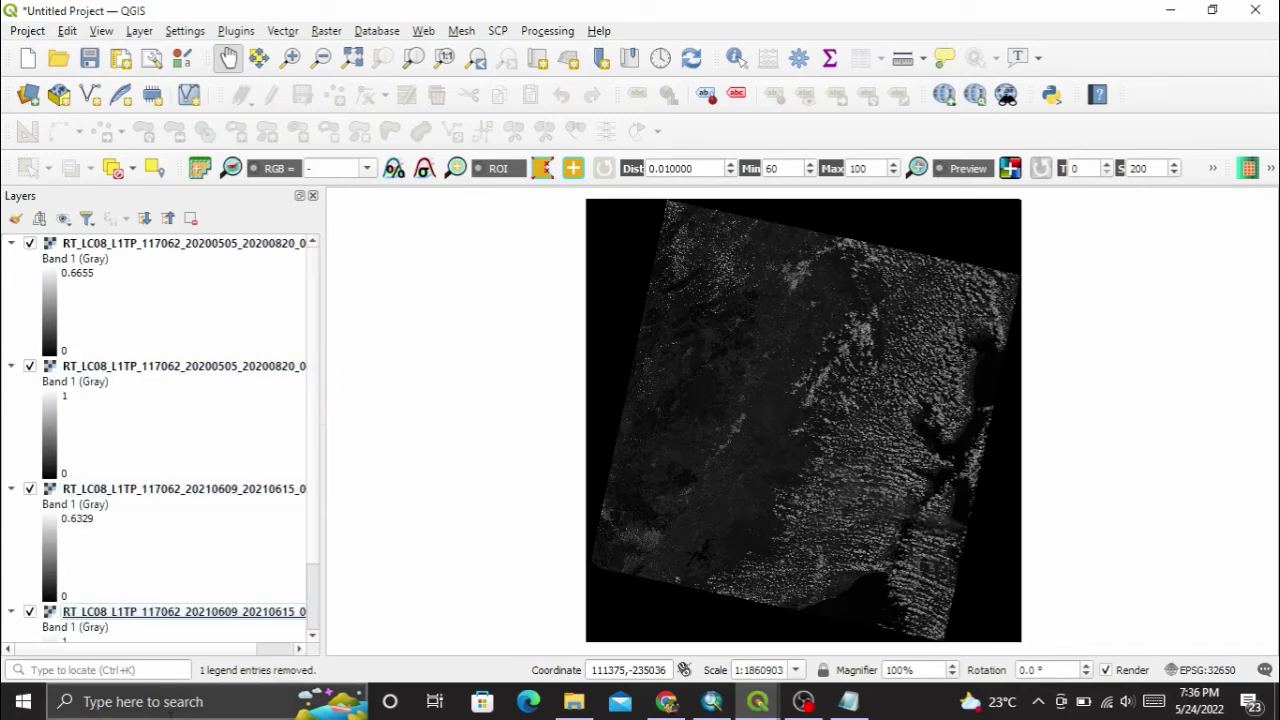
pyautogui.moveTo(177, 652); pyautogui.dragTo(240, 660)
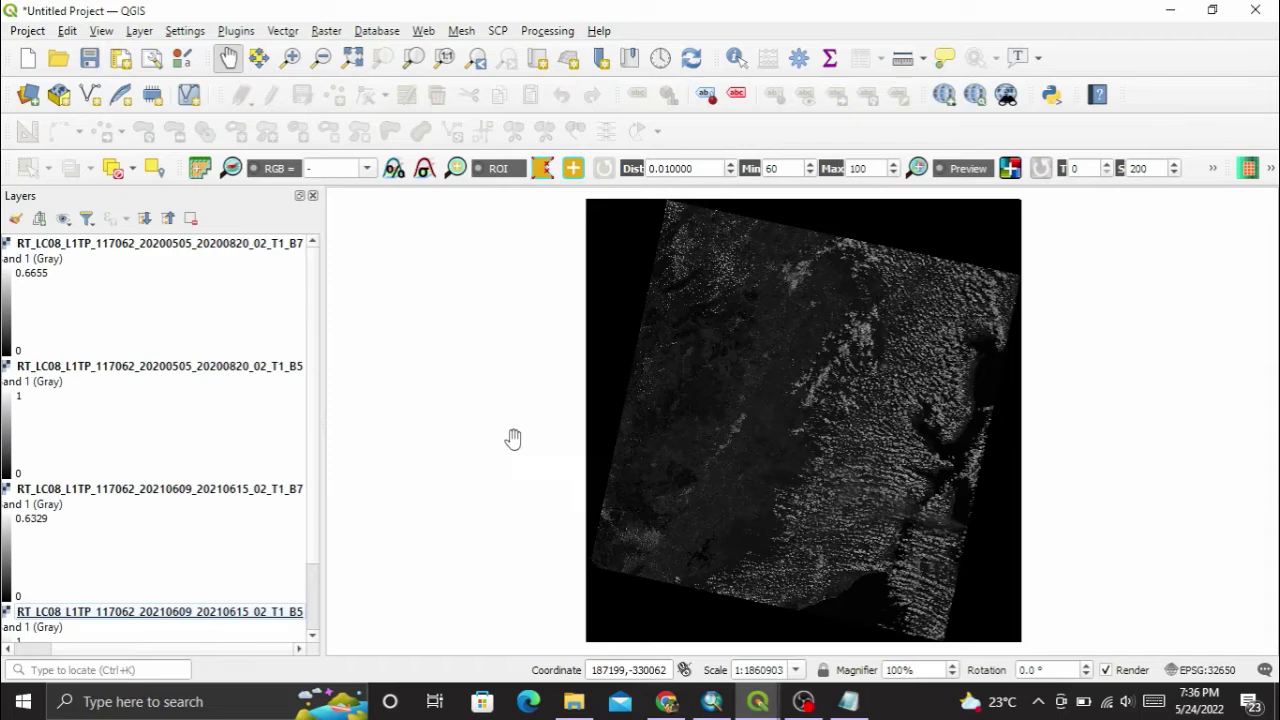
# Open the SCP Band calc tool and refresh its band list to include the 20200505 bands.
pyautogui.click(499, 31)
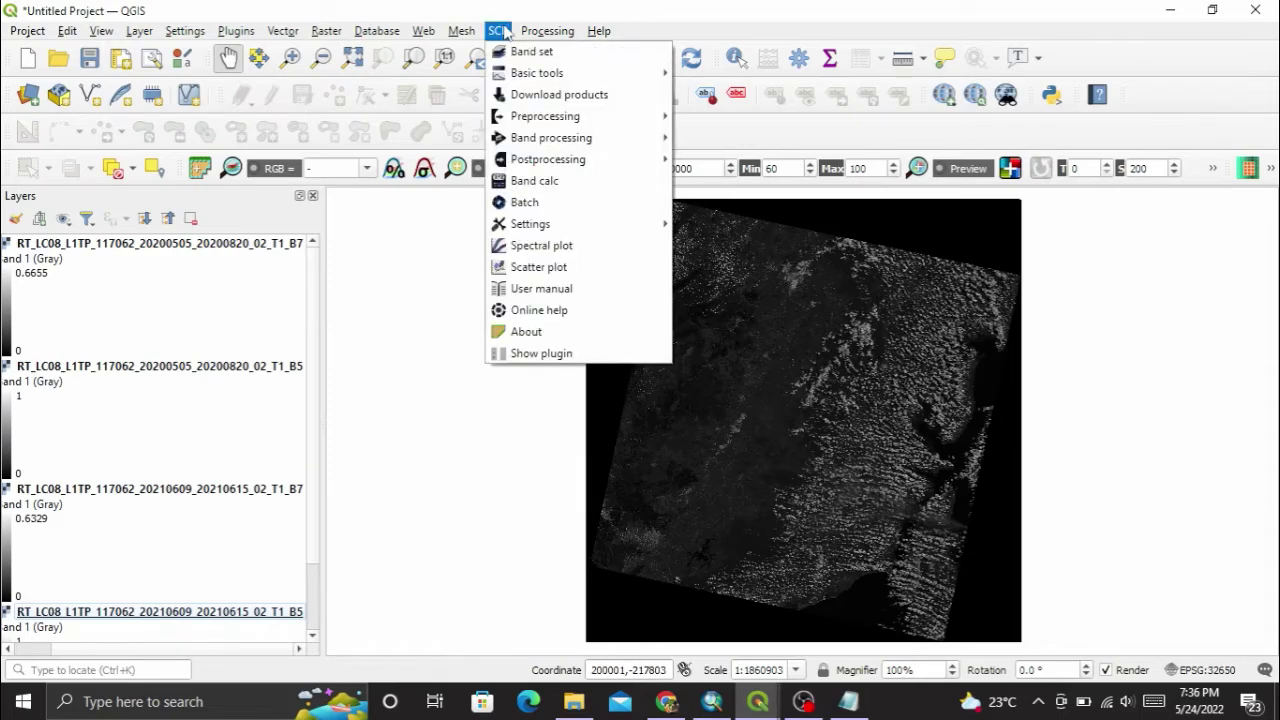
pyautogui.click(535, 180)
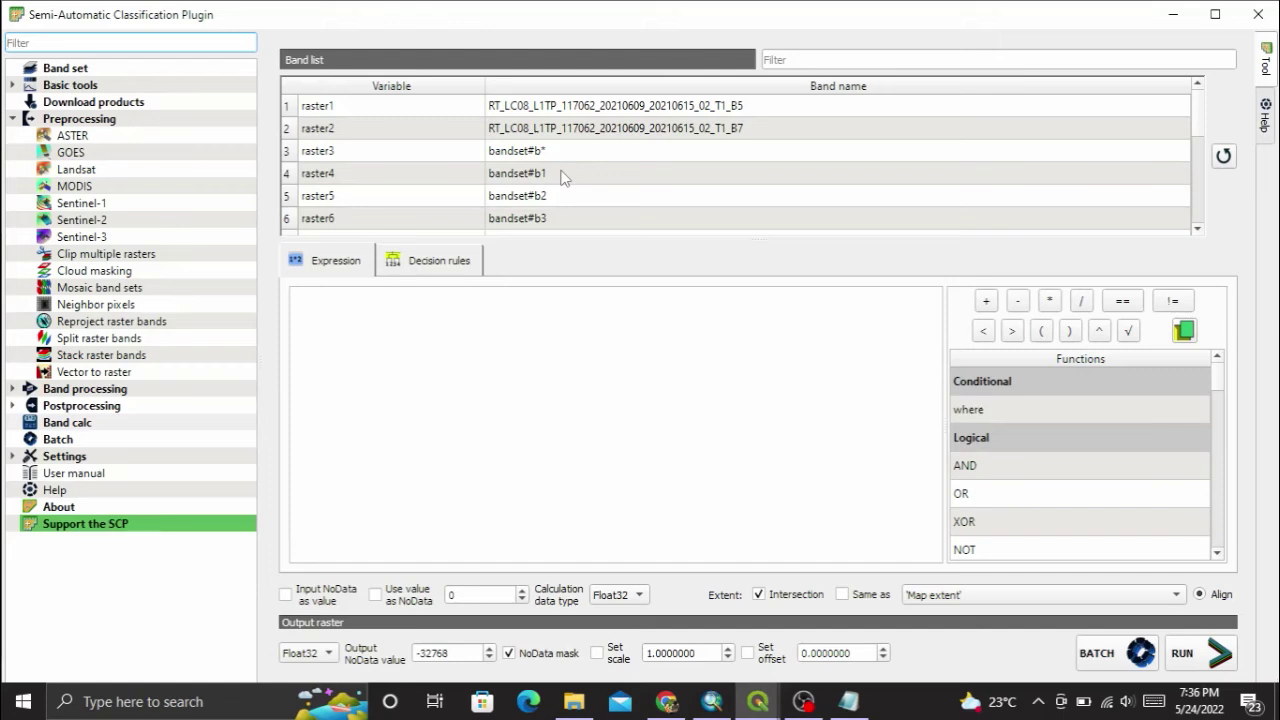
pyautogui.click(1224, 158)
pyautogui.click(1224, 158)
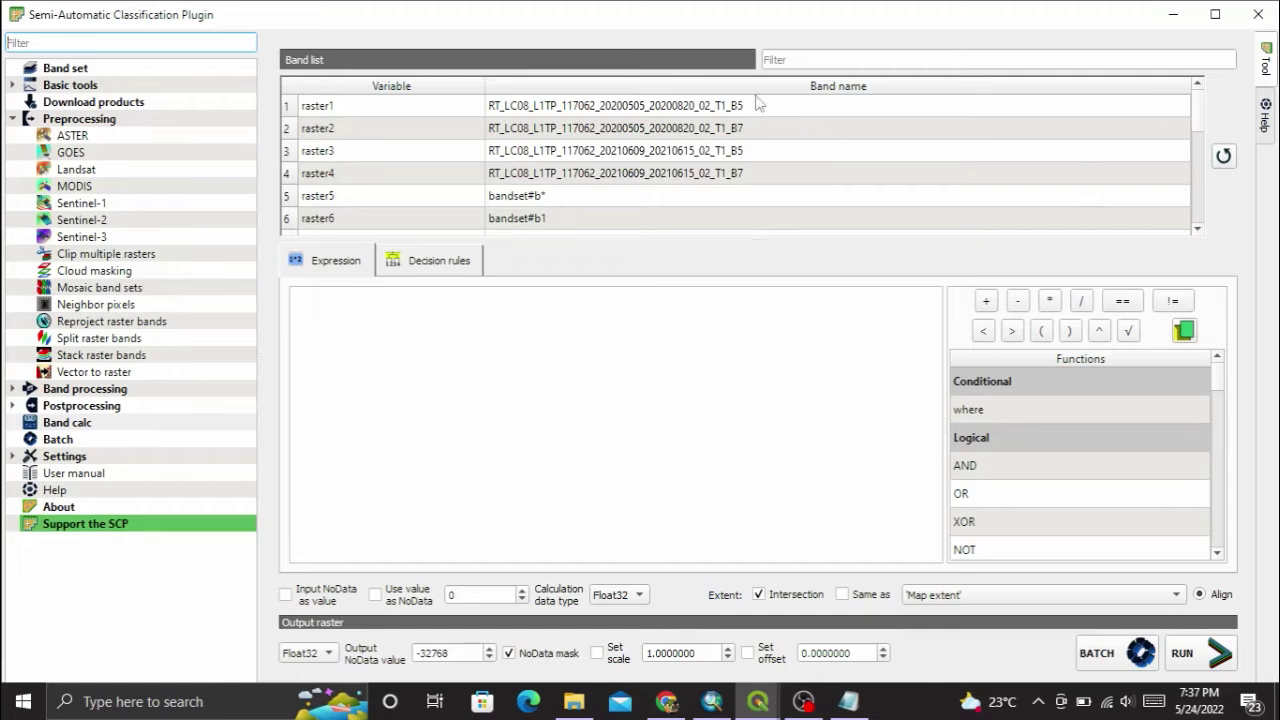
# Enter the pre-burn NBR numerator as the 20200505 B5 band minus the 20200505 B7 band, enclosed in parentheses.
pyautogui.click(1048, 339)
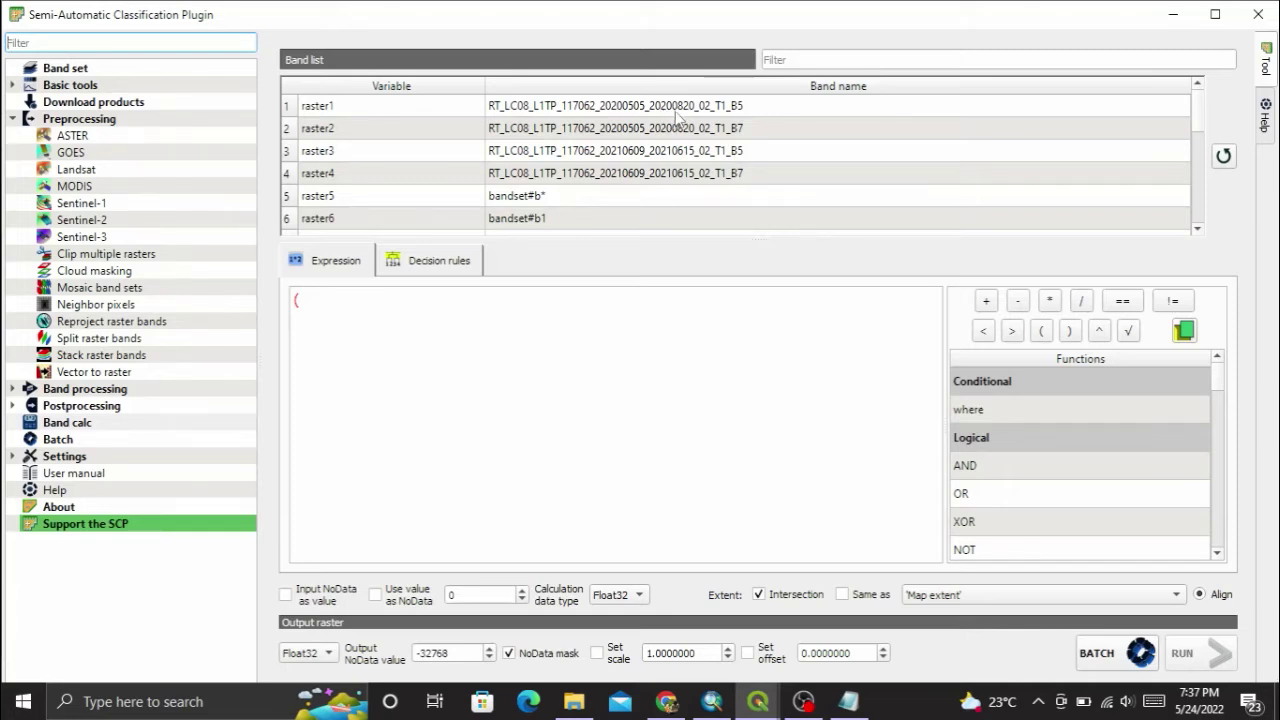
pyautogui.doubleClick(735, 112)
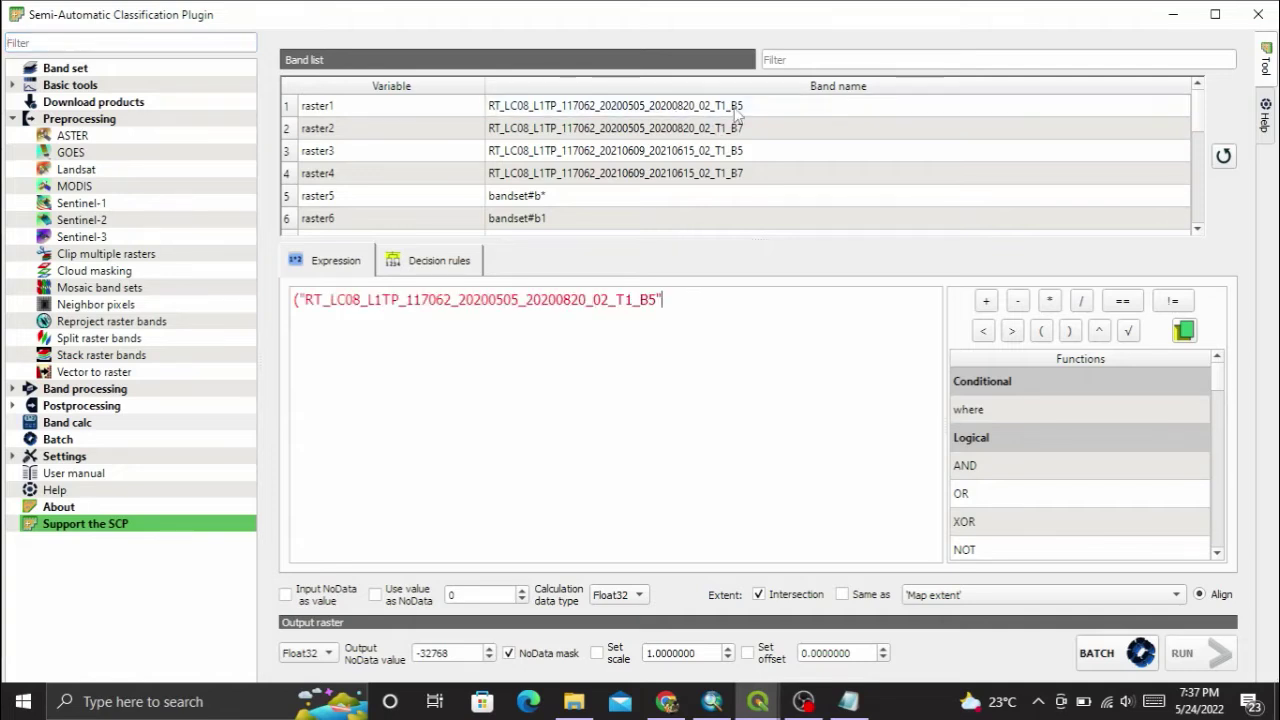
pyautogui.click(1017, 301)
pyautogui.doubleClick(718, 136)
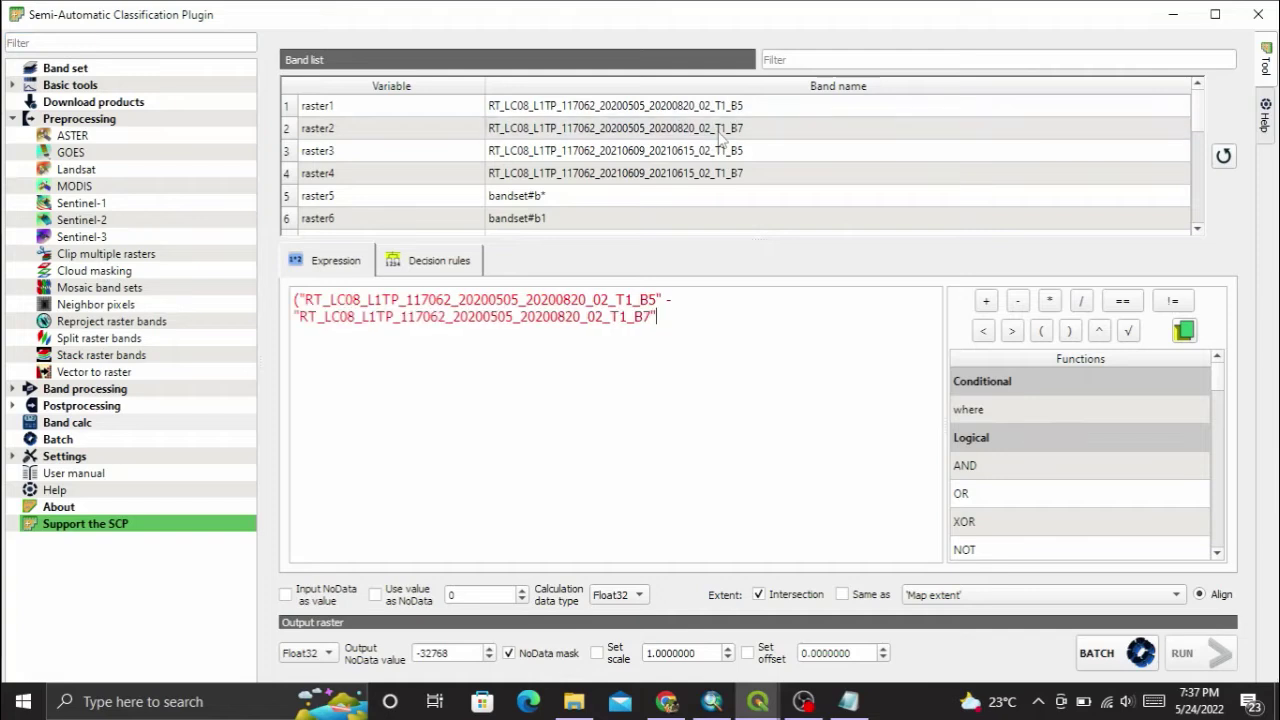
pyautogui.click(1068, 331)
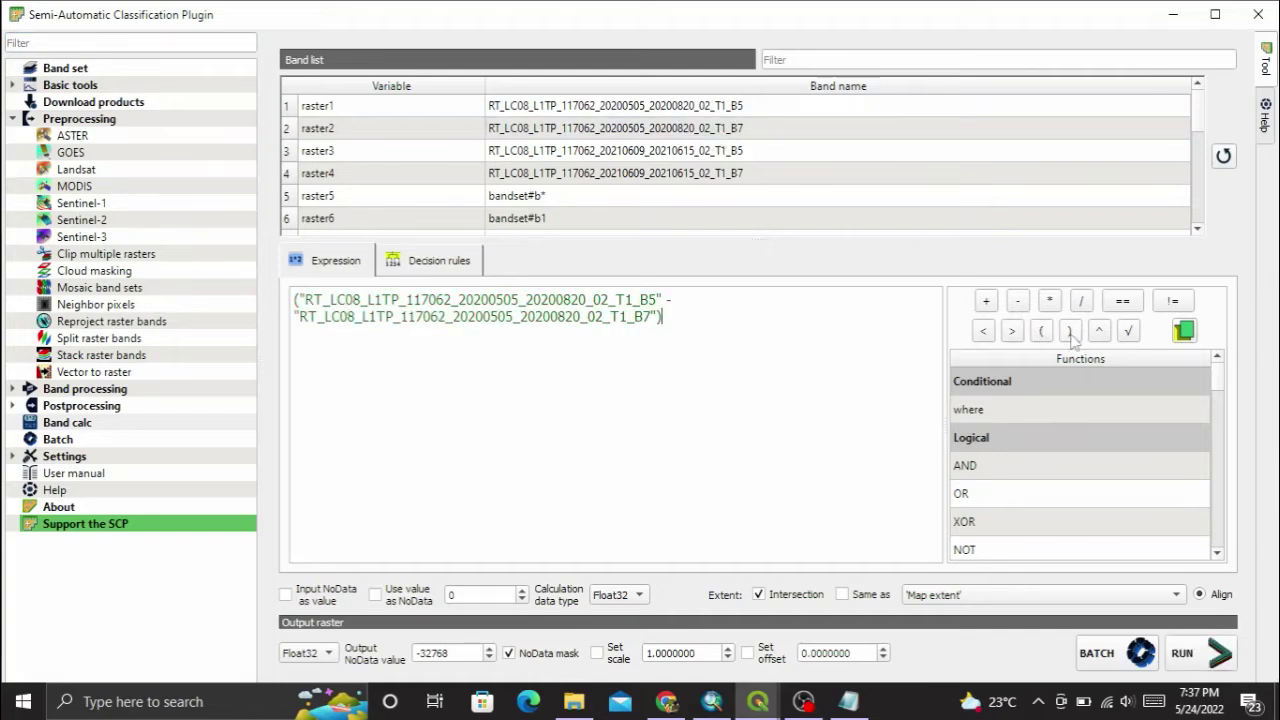
# Divide the numerator by the parenthesised sum of the 20200505 B5 and B7 bands.
pyautogui.click(1081, 301)
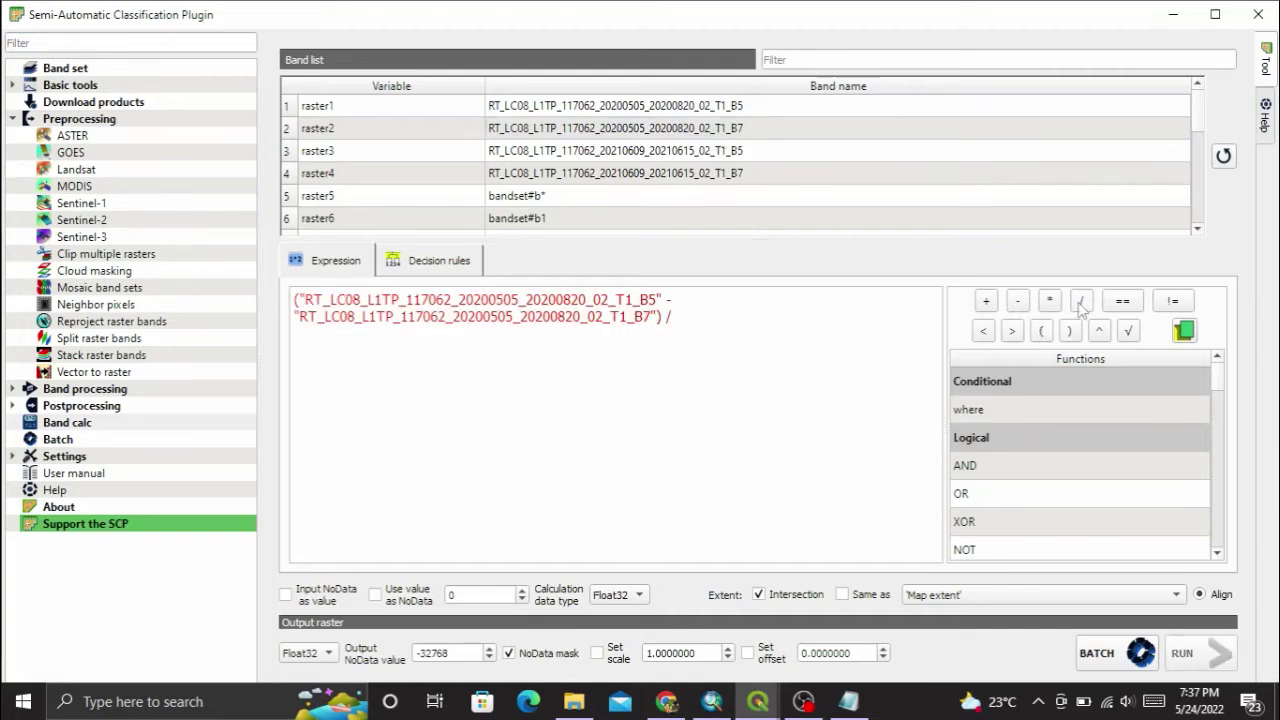
pyautogui.doubleClick(663, 107)
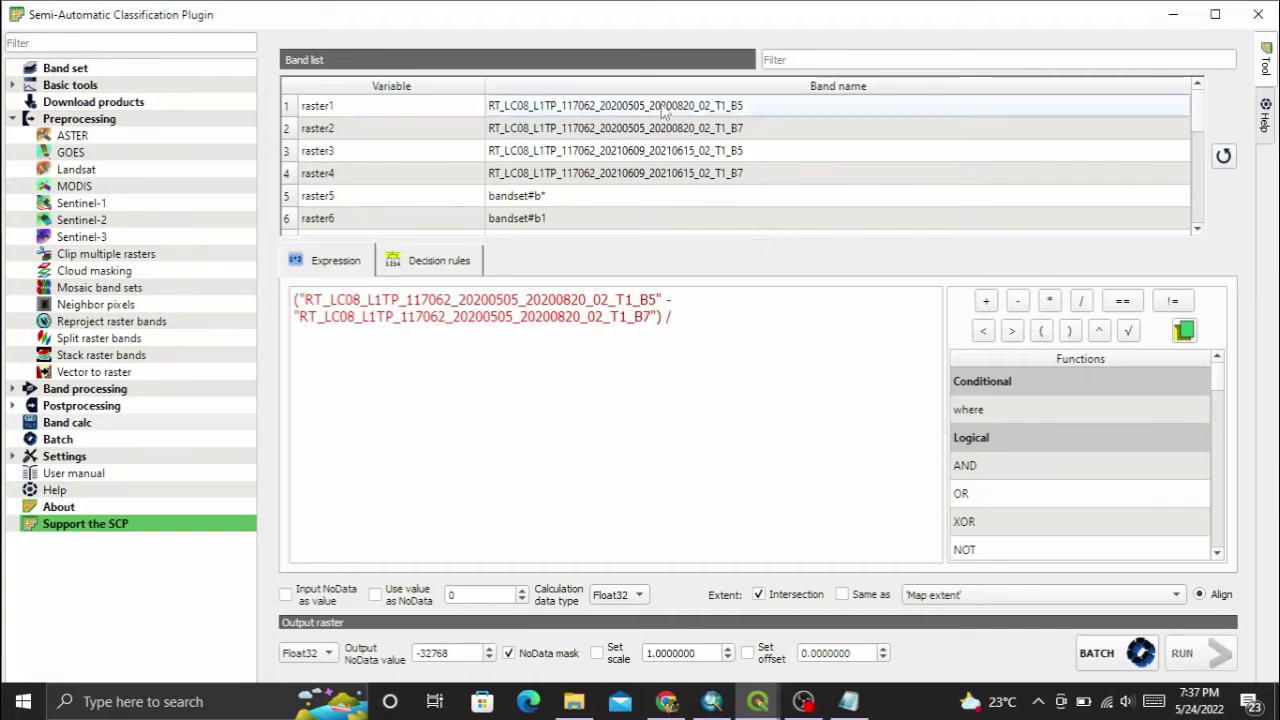
pyautogui.click(988, 303)
pyautogui.doubleClick(727, 130)
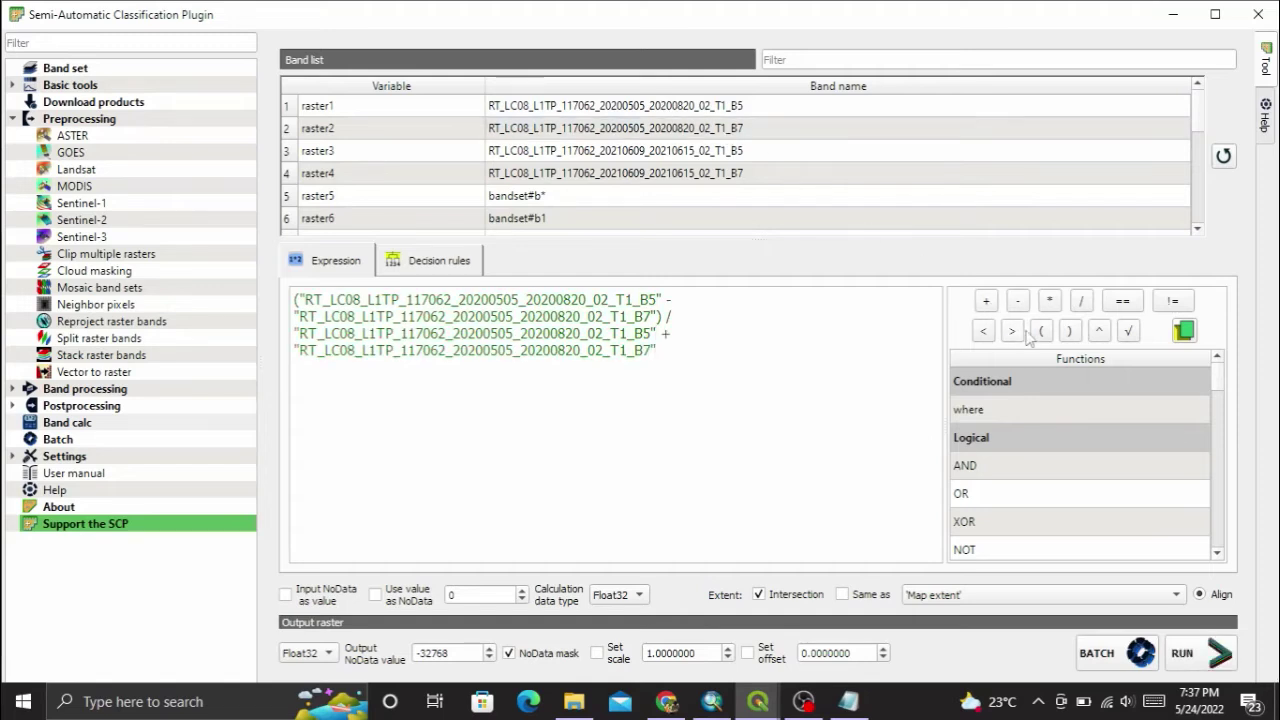
pyautogui.click(1068, 333)
pyautogui.click(295, 335)
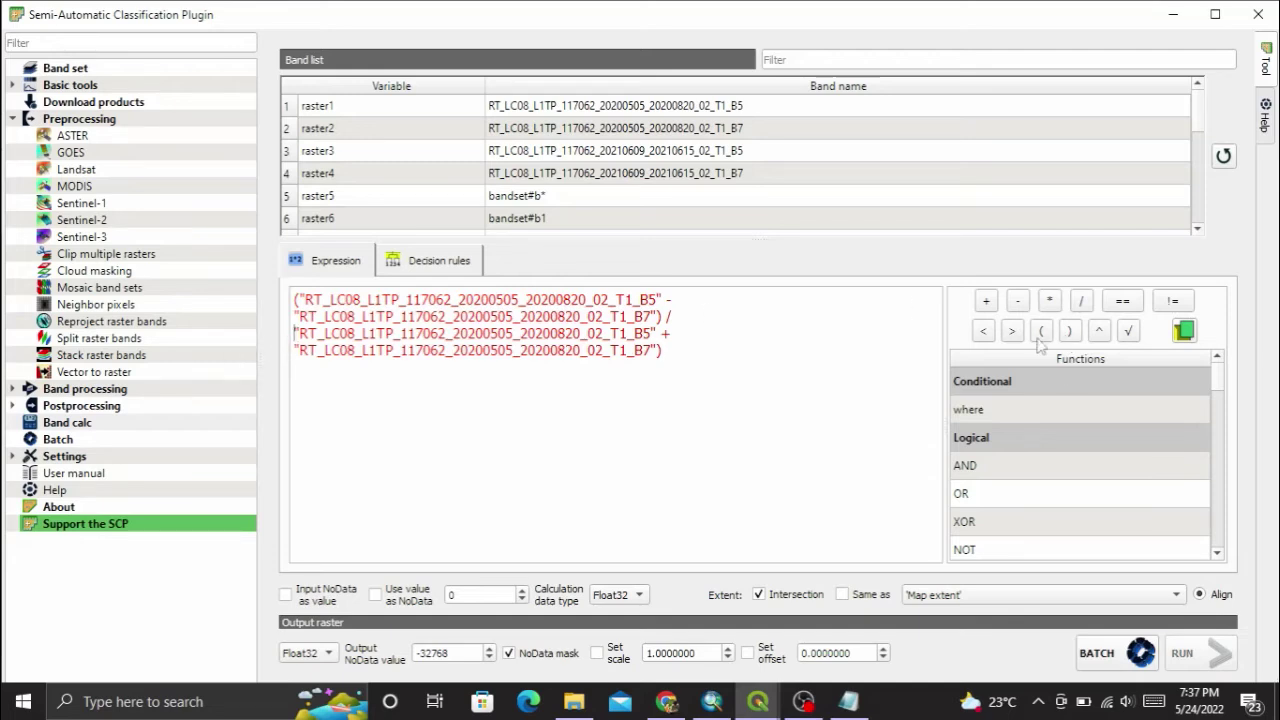
pyautogui.click(1041, 336)
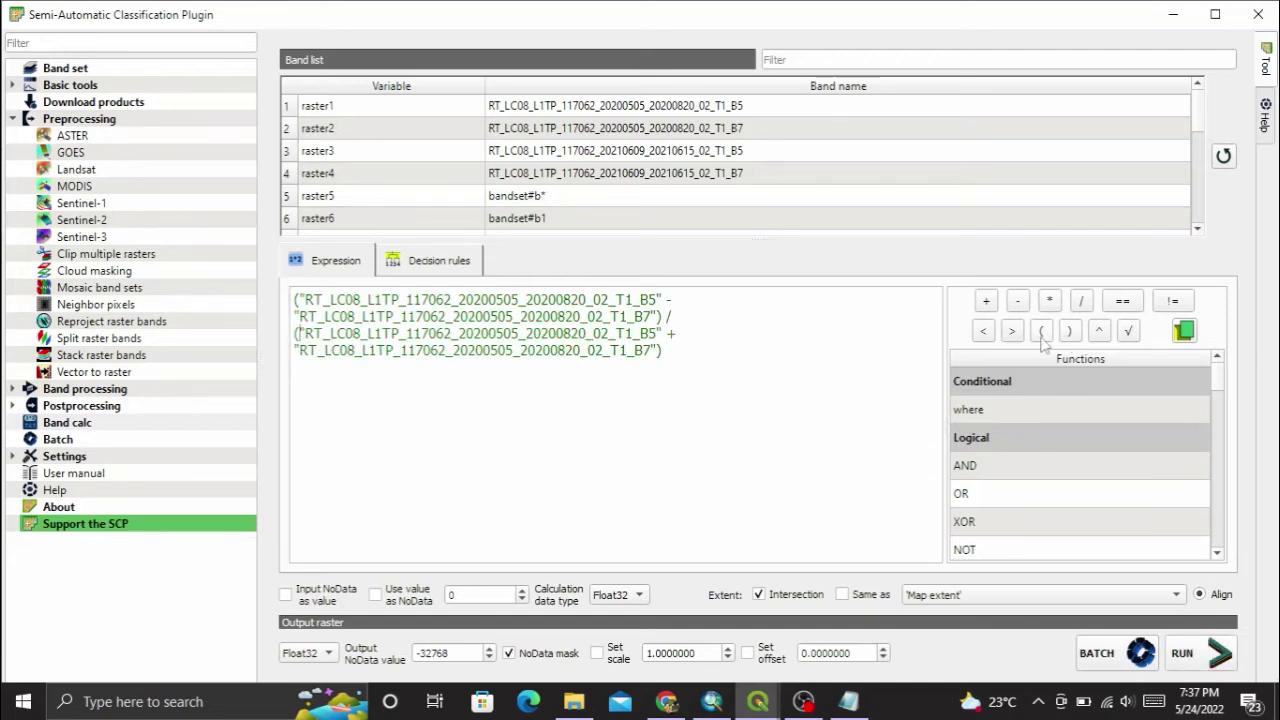
# Run the band calculation, save the output raster as pre_nbr in the Koreksi folder and return to the QGIS project window.
pyautogui.click(1212, 666)
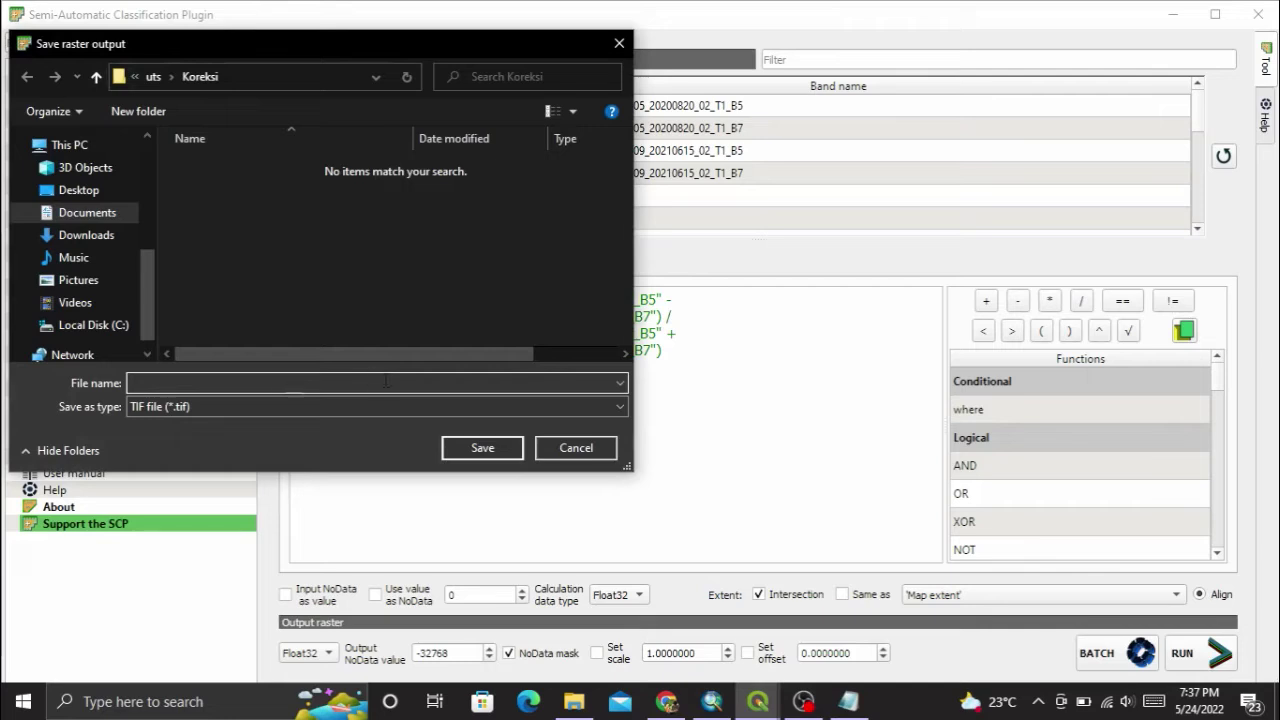
pyautogui.write('pre nbr')
pyautogui.click(488, 448)
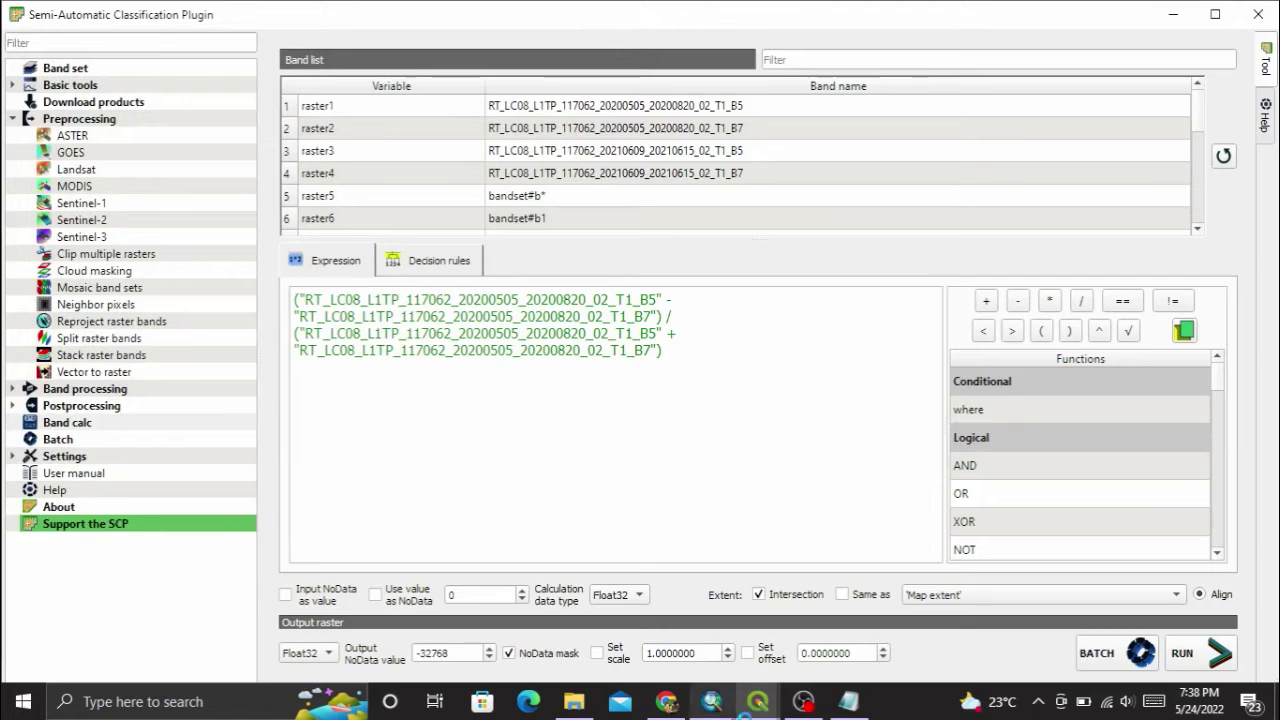
pyautogui.moveTo(760, 702)
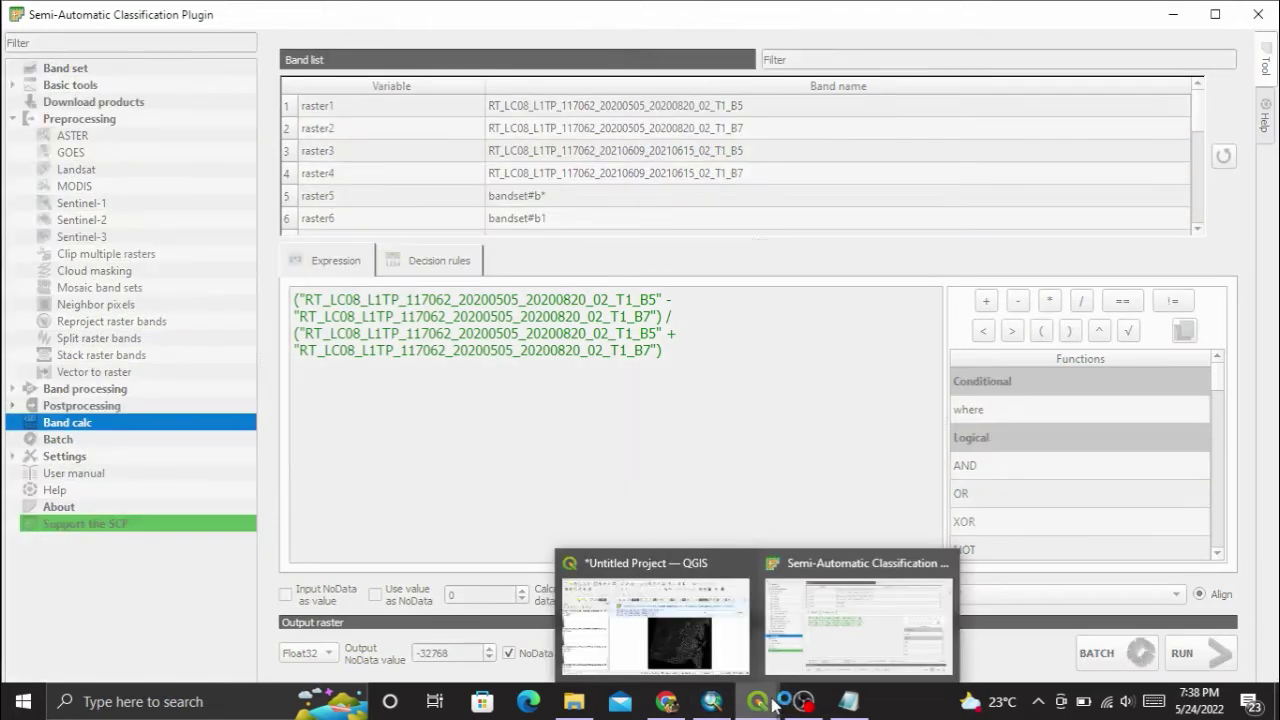
pyautogui.click(718, 640)
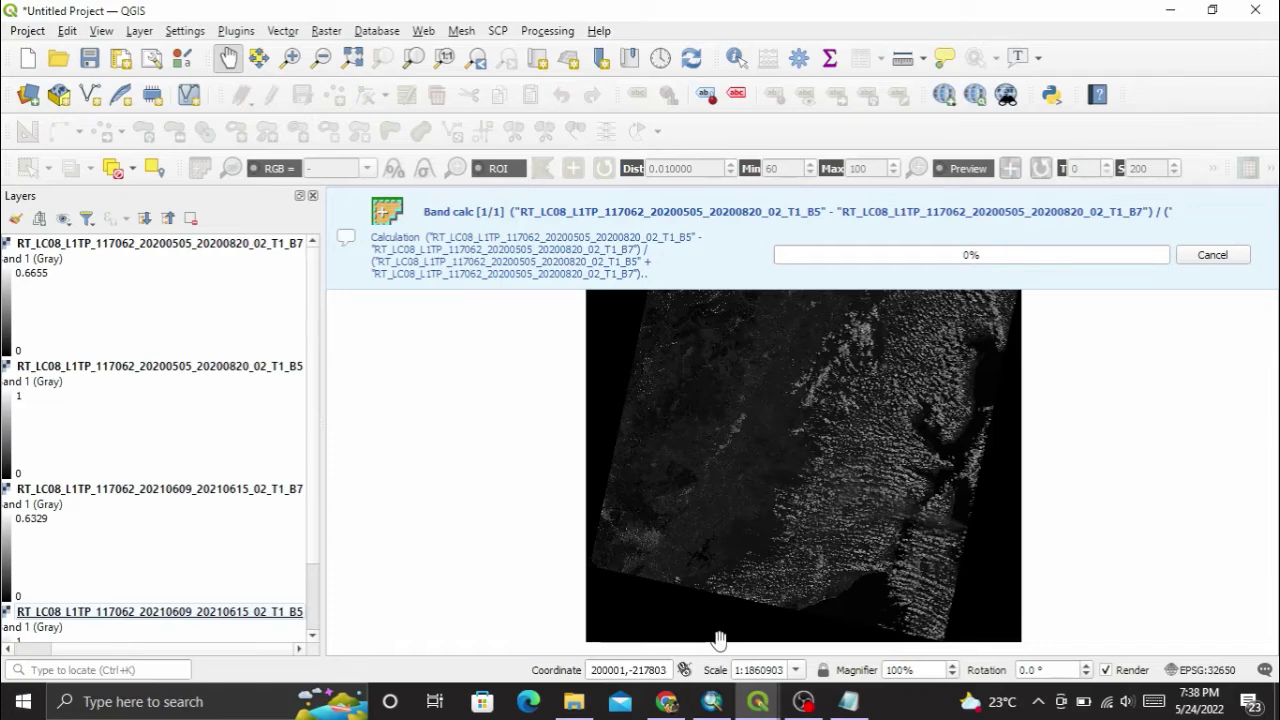
pyautogui.moveTo(795, 703)
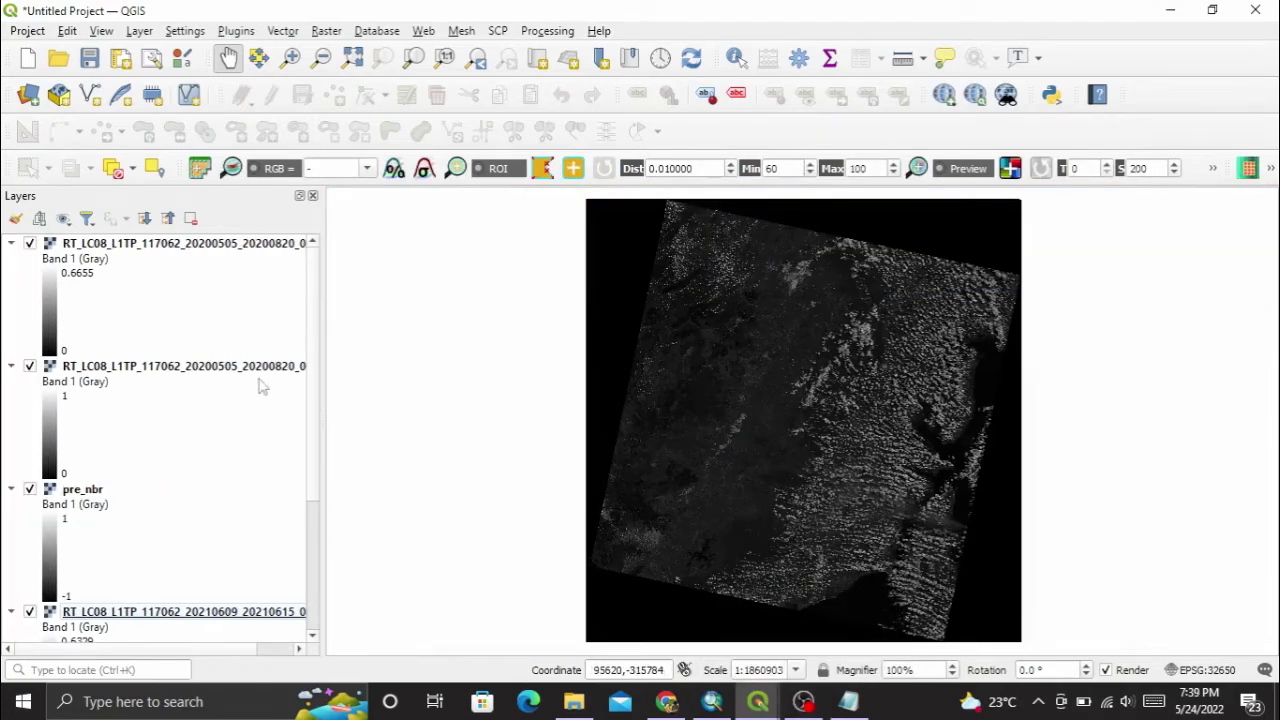
# Hide the two 20200505 band layers and remove them from the project.
pyautogui.moveTo(313, 329); pyautogui.dragTo(335, 310)
pyautogui.click(30, 243)
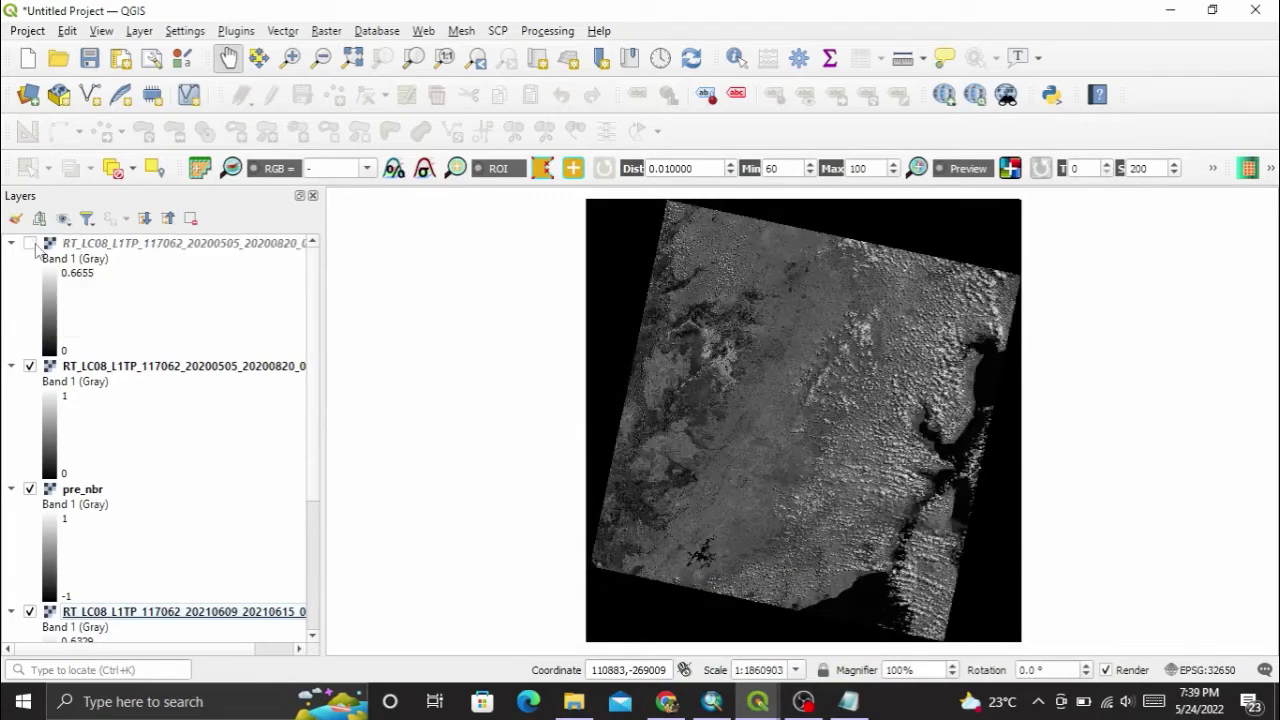
pyautogui.click(30, 366)
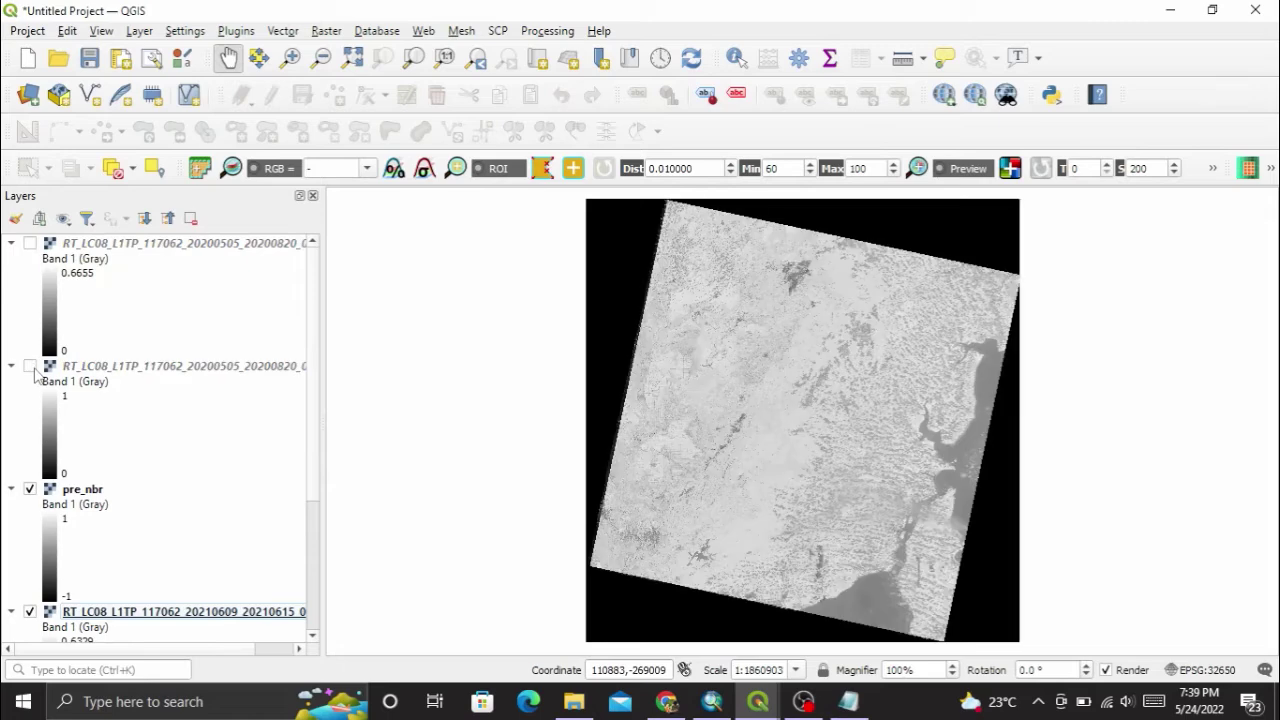
pyautogui.click(212, 244)
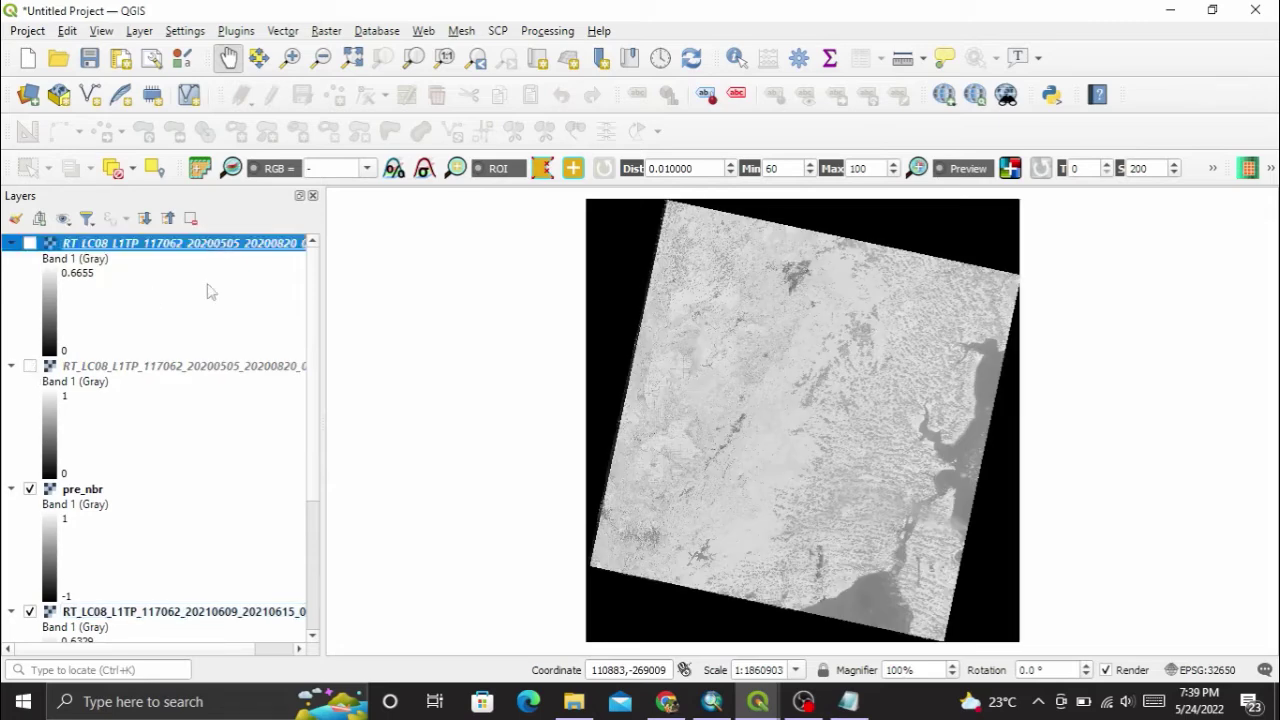
pyautogui.keyDown('ctrl'); pyautogui.click(212, 368); pyautogui.keyUp('ctrl')
pyautogui.rightClick(212, 368)
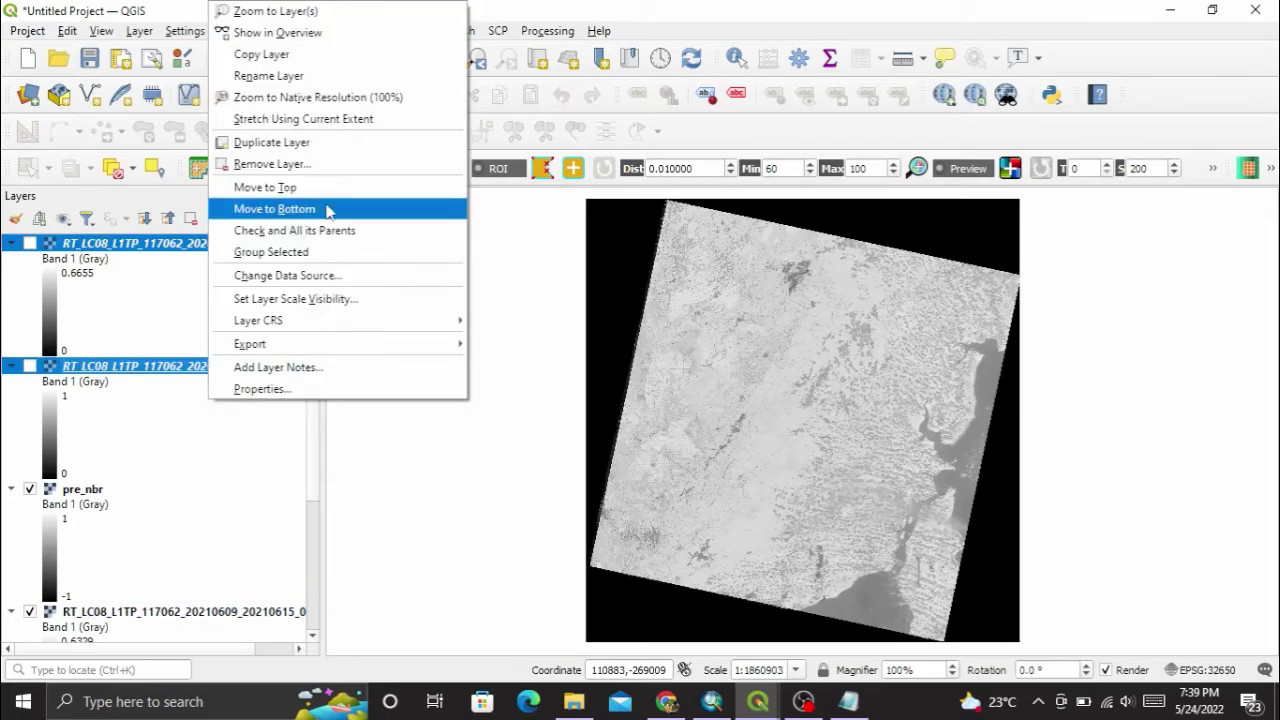
pyautogui.click(337, 175)
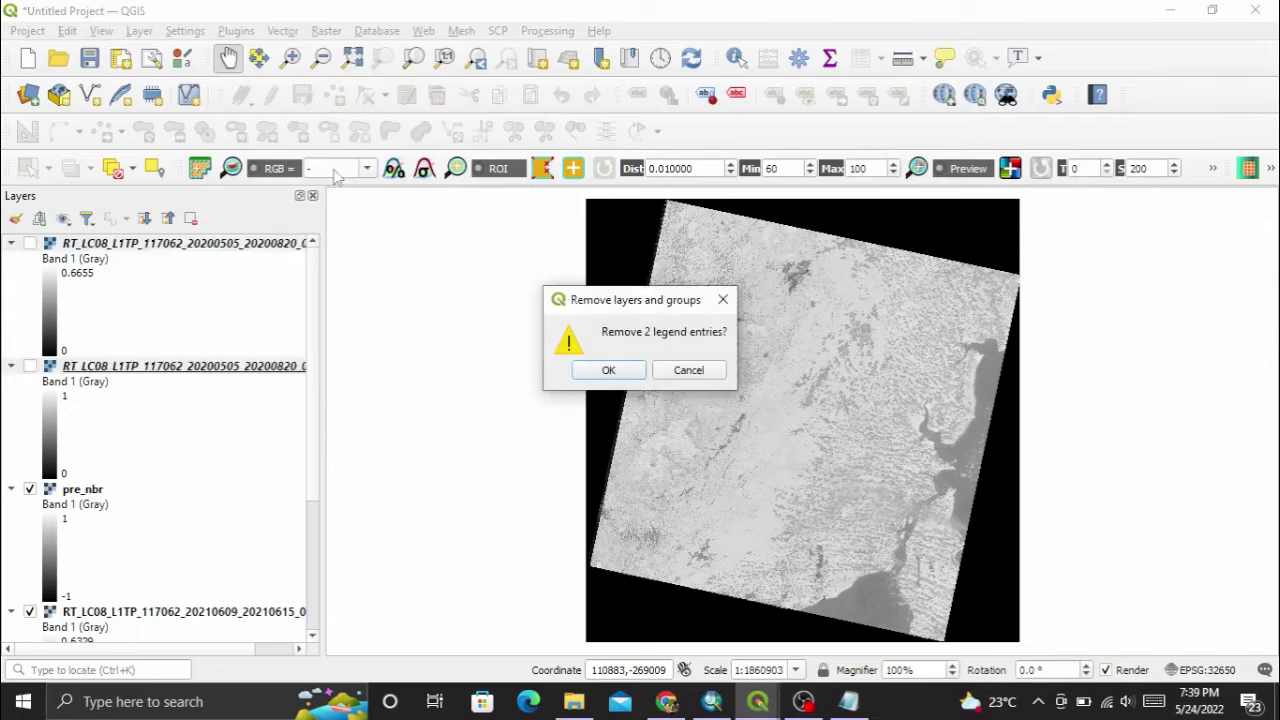
pyautogui.press('Return')
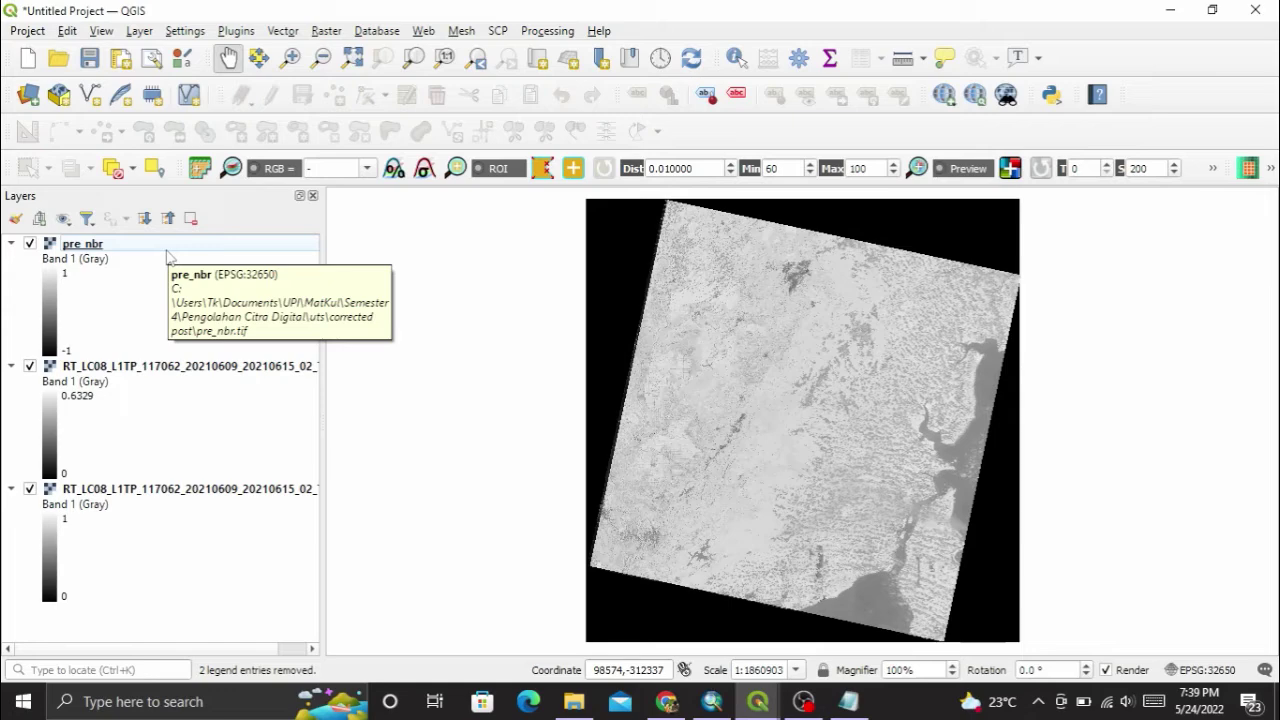
# Return to the SCP Band calc tool, clear the old expression and refresh the band list.
pyautogui.click(503, 32)
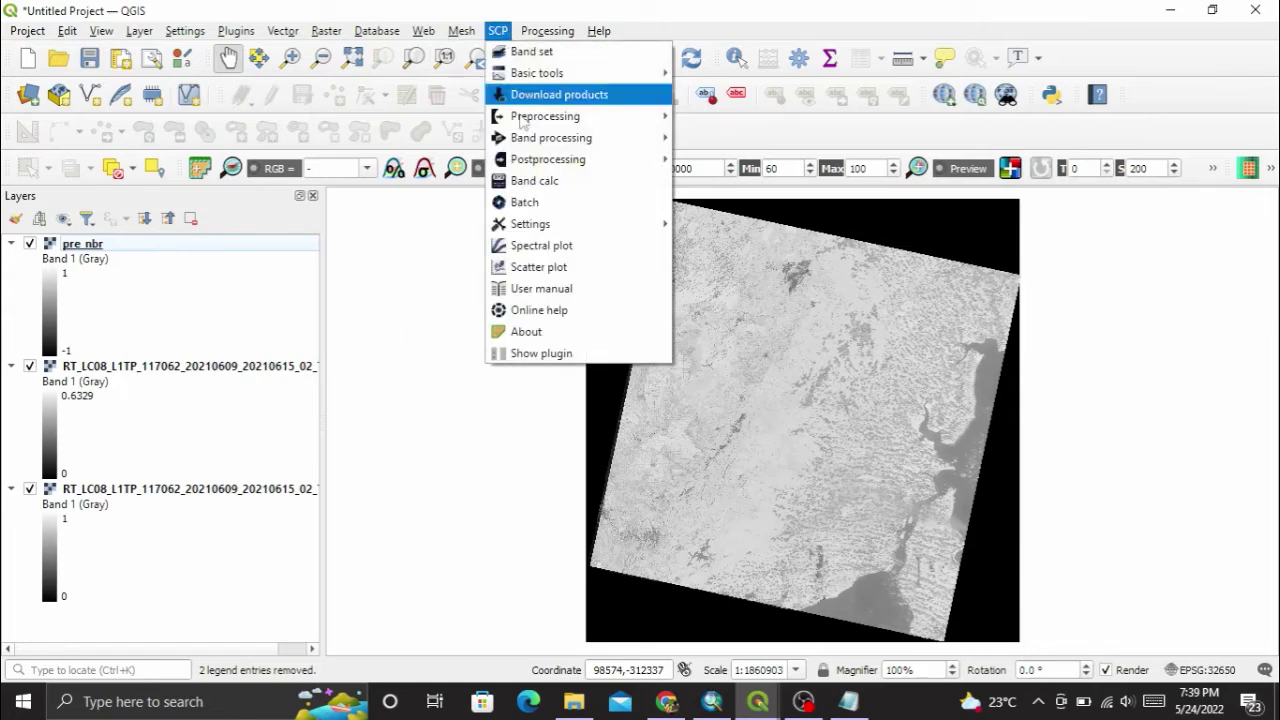
pyautogui.click(585, 190)
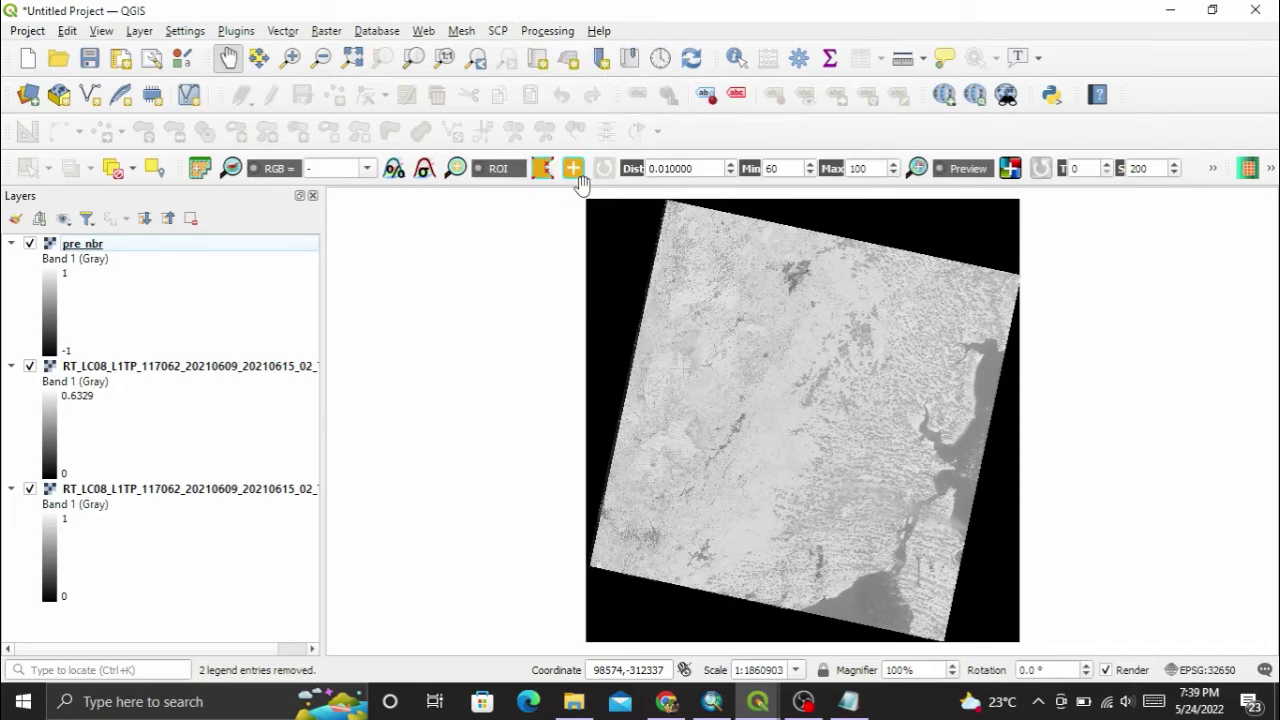
pyautogui.click(746, 705)
pyautogui.click(805, 650)
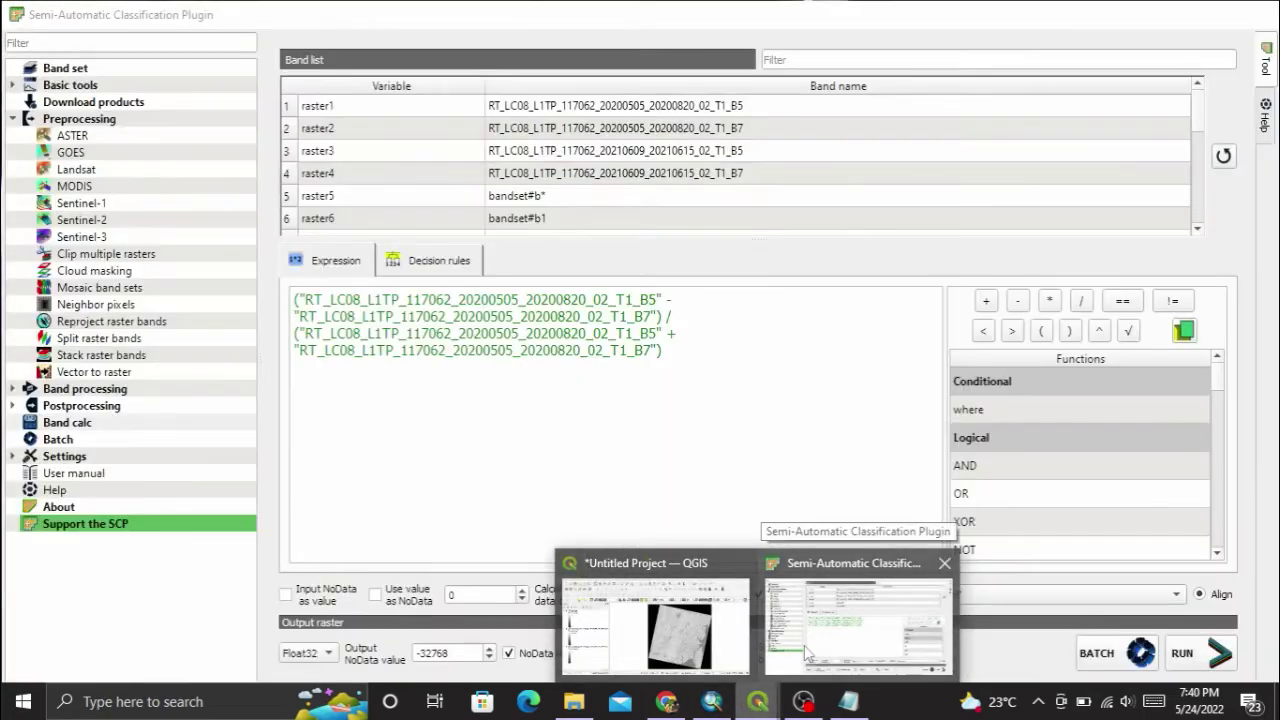
pyautogui.moveTo(797, 360); pyautogui.dragTo(285, 300)
pyautogui.press('Delete')
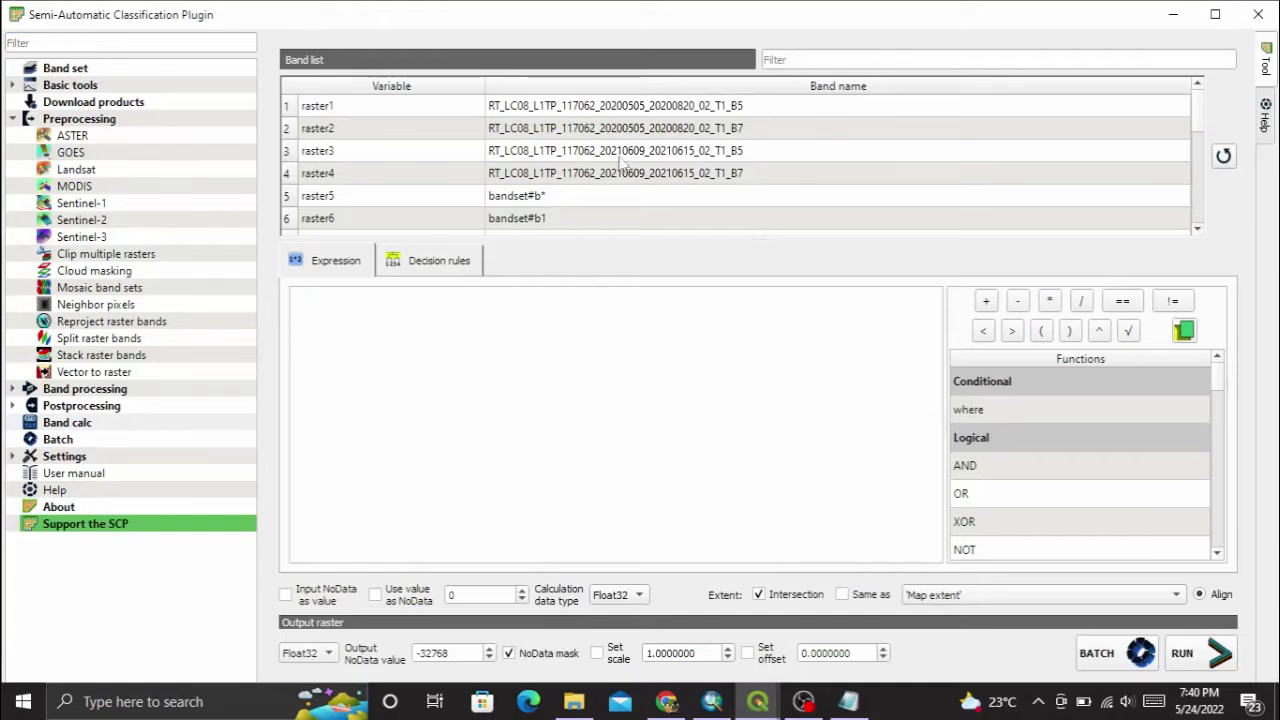
pyautogui.click(1223, 156)
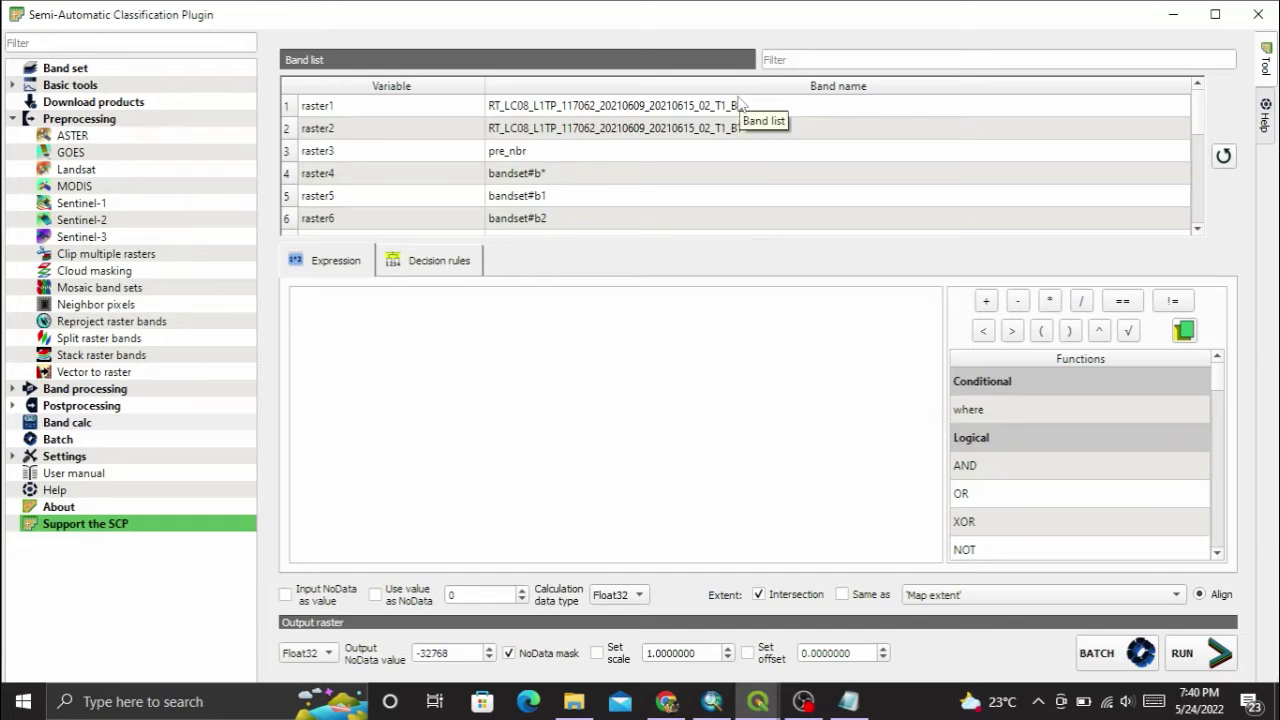
# Enter the post-burn NBR numerator as the 20210609 B5 band minus the 20210609 B7 band, enclosed in parentheses.
pyautogui.click(1041, 331)
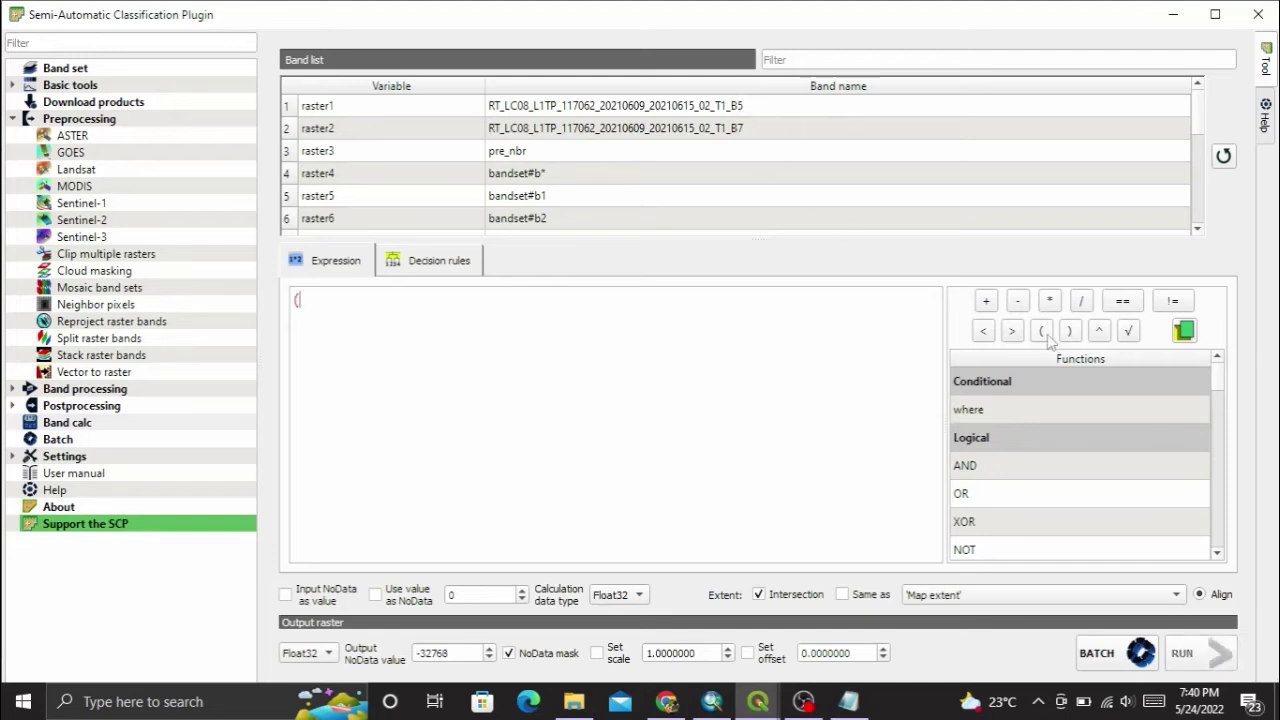
pyautogui.doubleClick(635, 108)
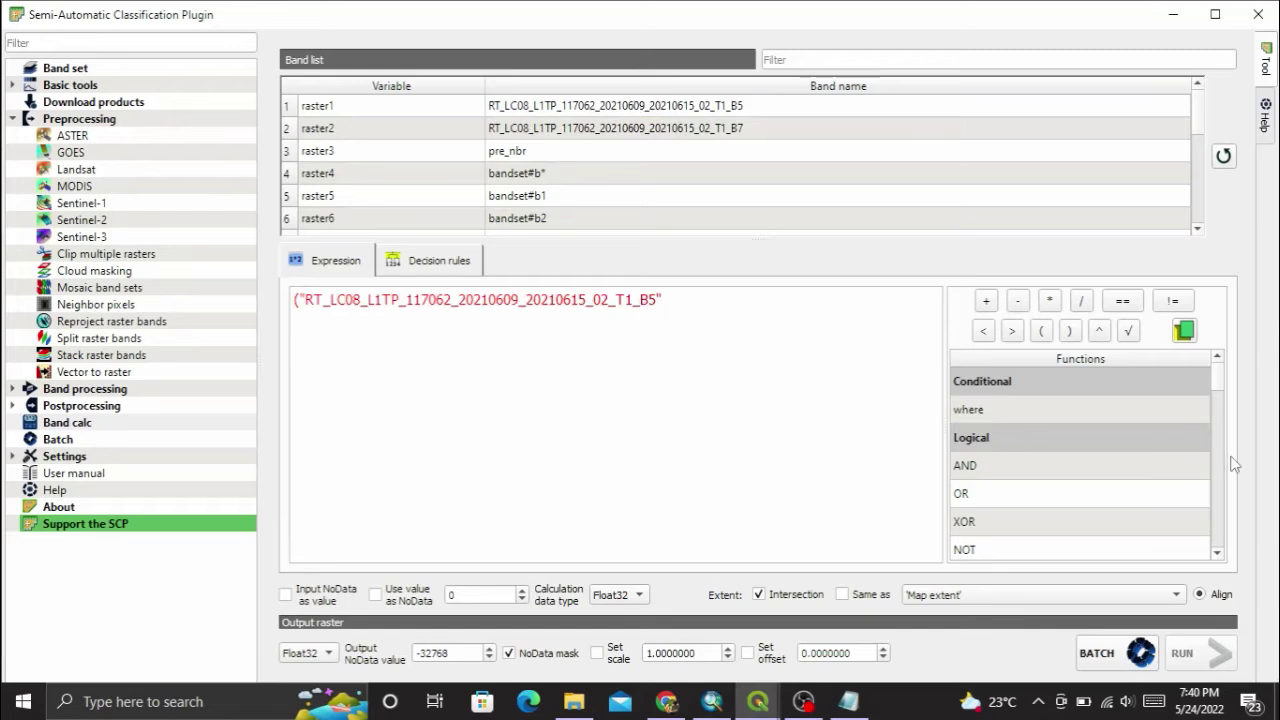
pyautogui.click(1016, 307)
pyautogui.doubleClick(760, 126)
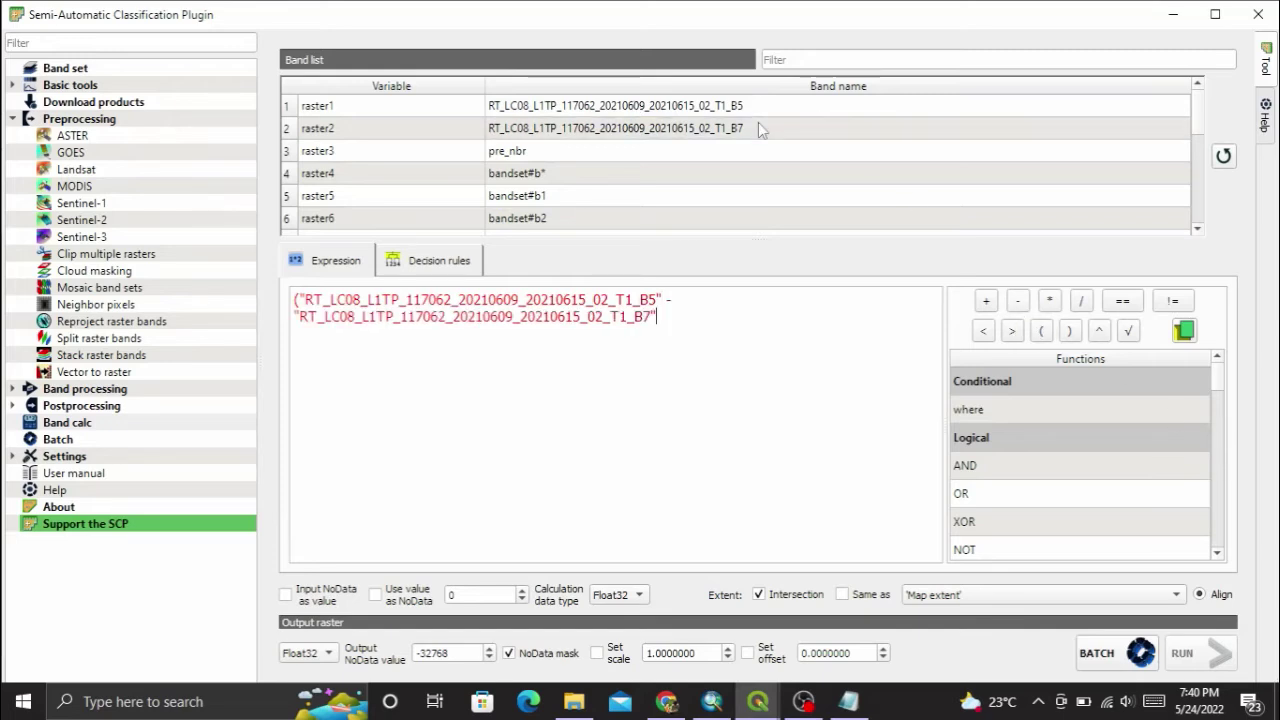
pyautogui.click(1066, 332)
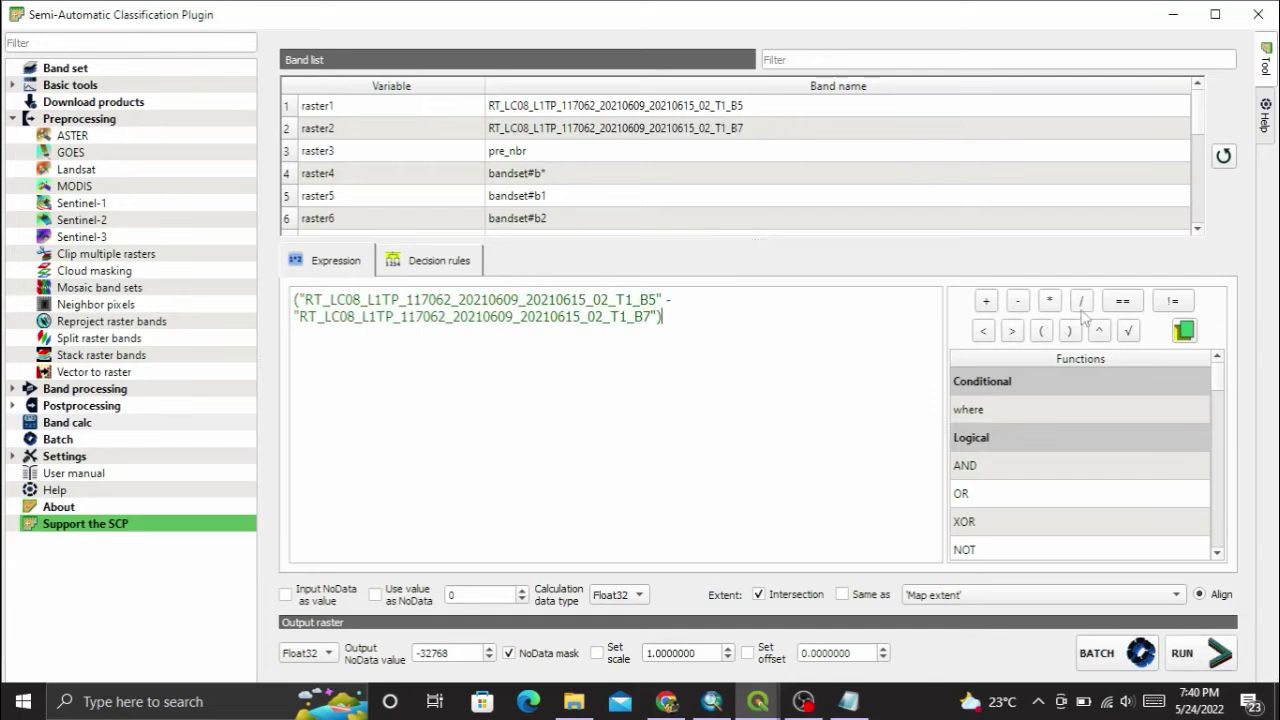
# Divide the numerator by the parenthesised sum of the 20210609 B5 and B7 bands.
pyautogui.click(1081, 300)
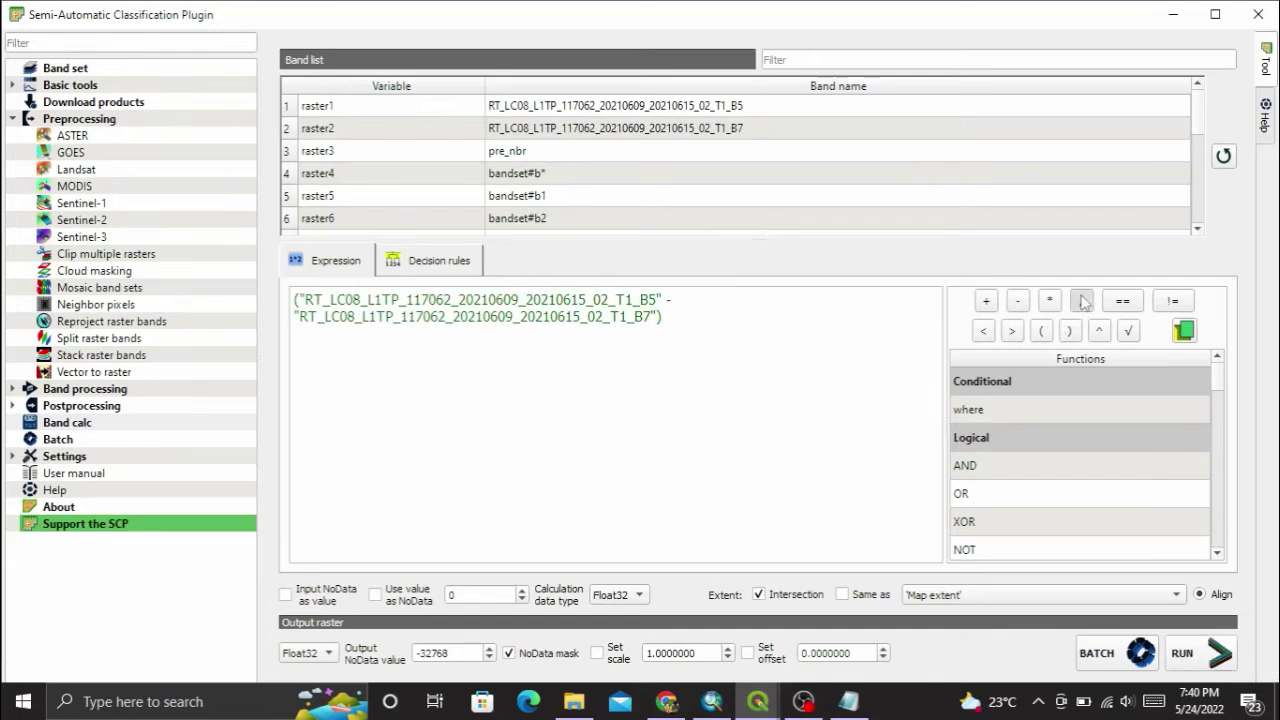
pyautogui.click(1041, 331)
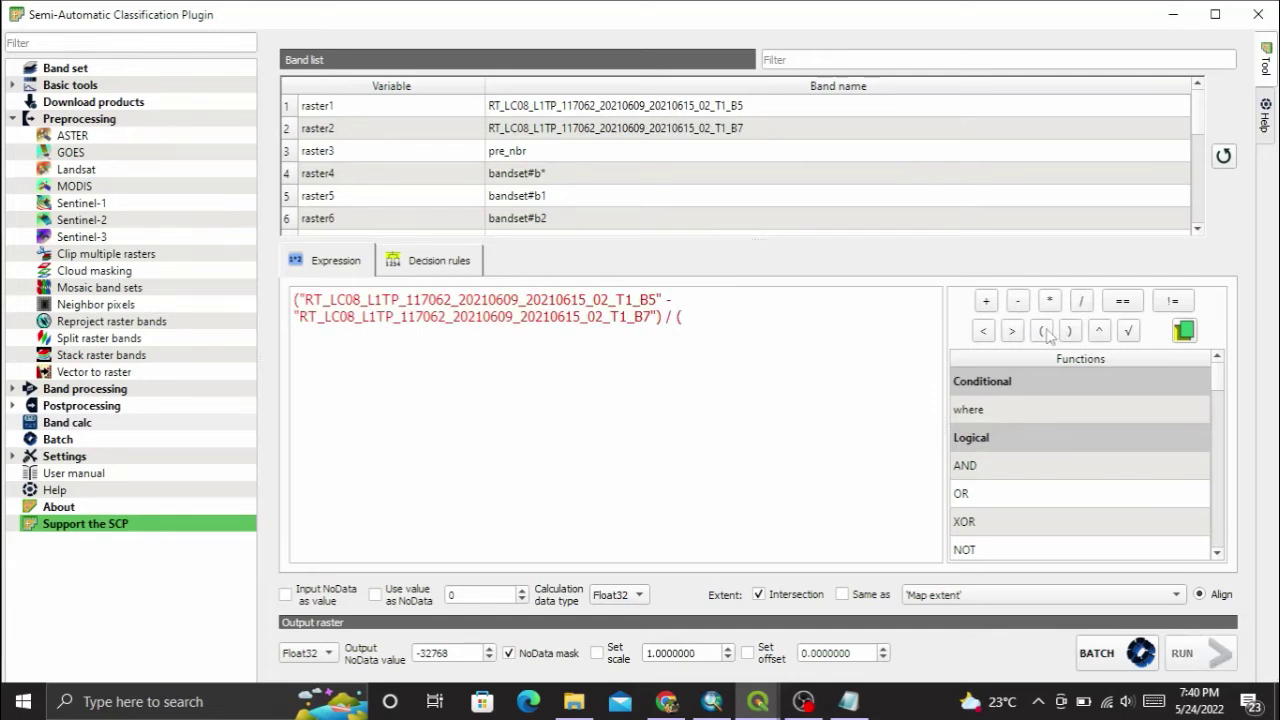
pyautogui.doubleClick(705, 107)
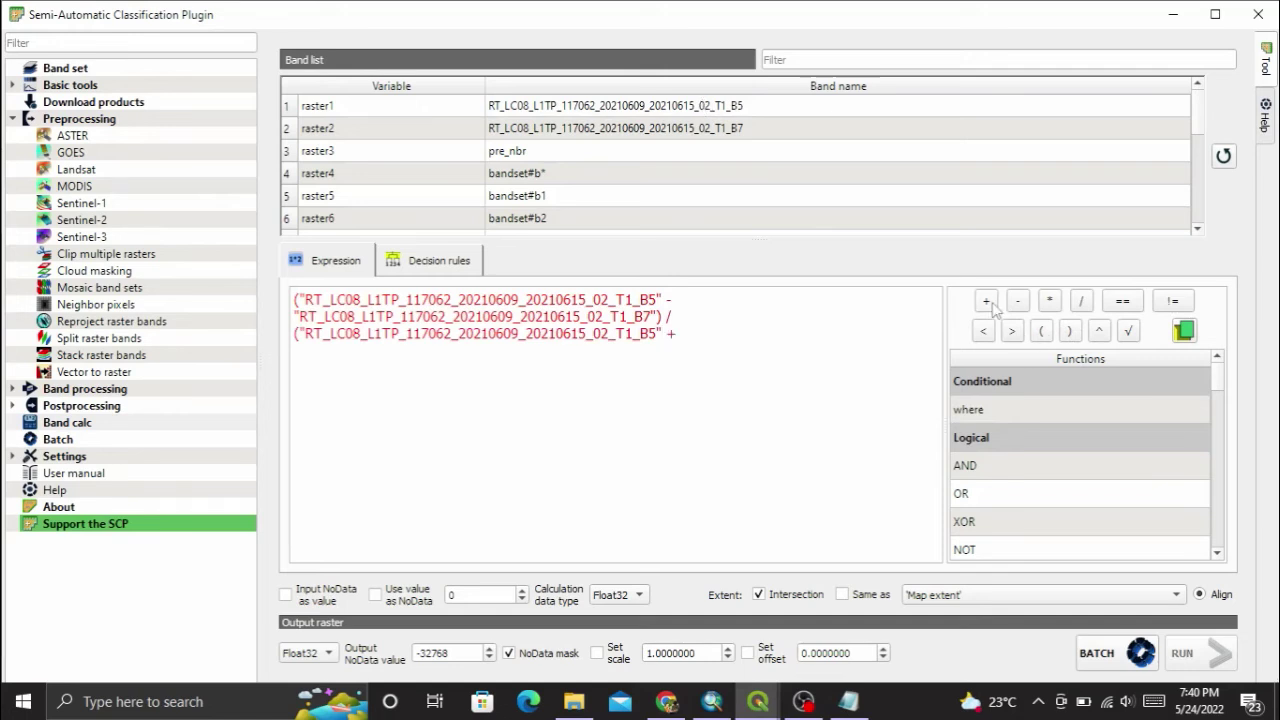
pyautogui.doubleClick(748, 128)
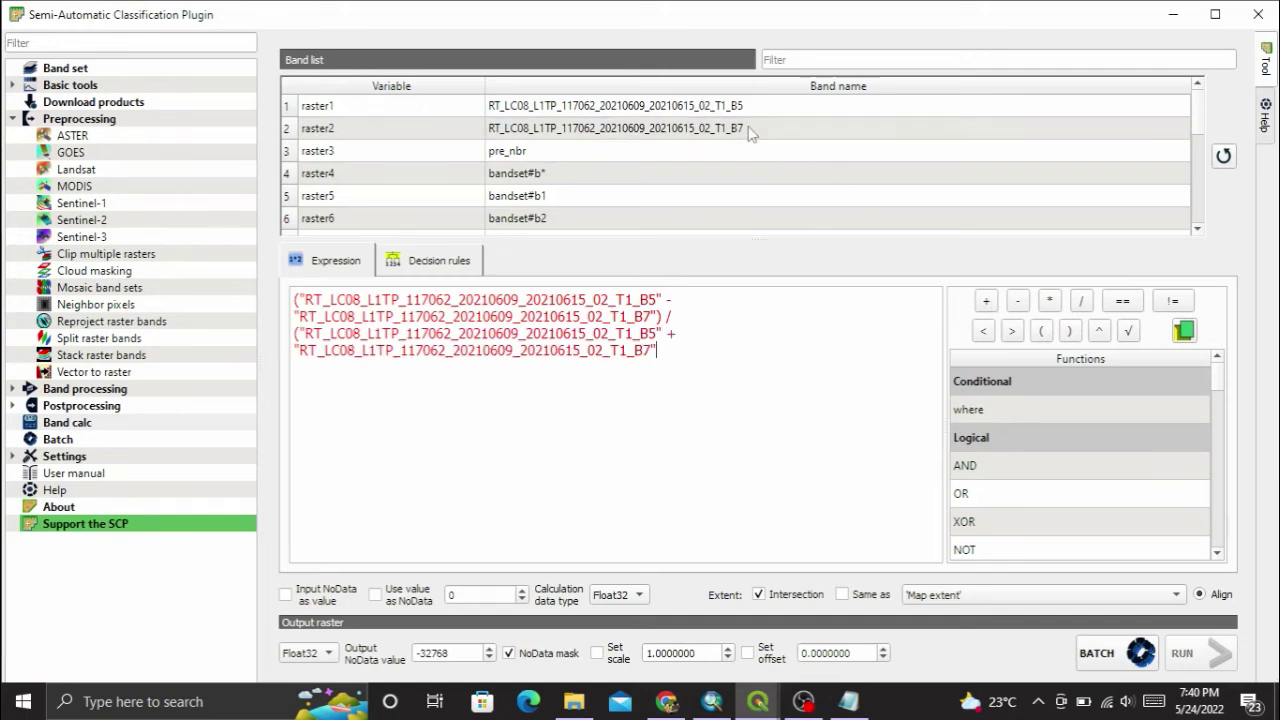
pyautogui.click(1068, 331)
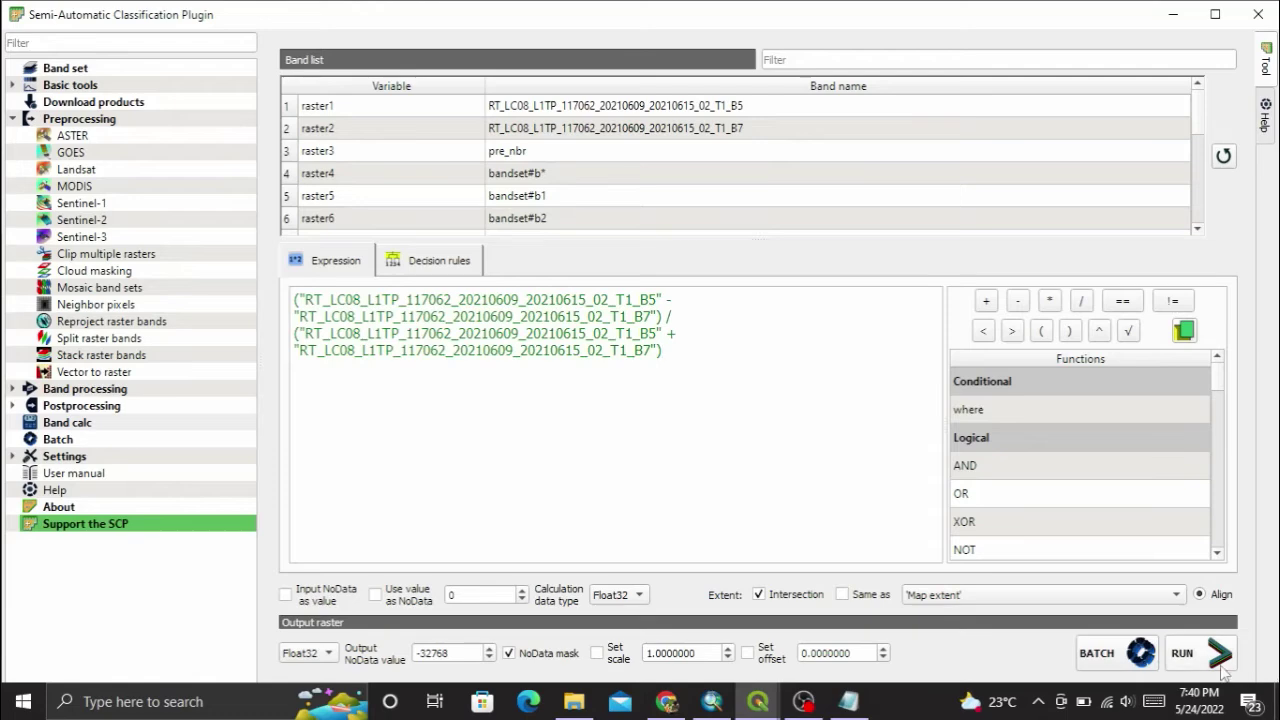
# Run the band calculation, save the output raster as post_nbr and return to the QGIS project window.
pyautogui.click(1221, 666)
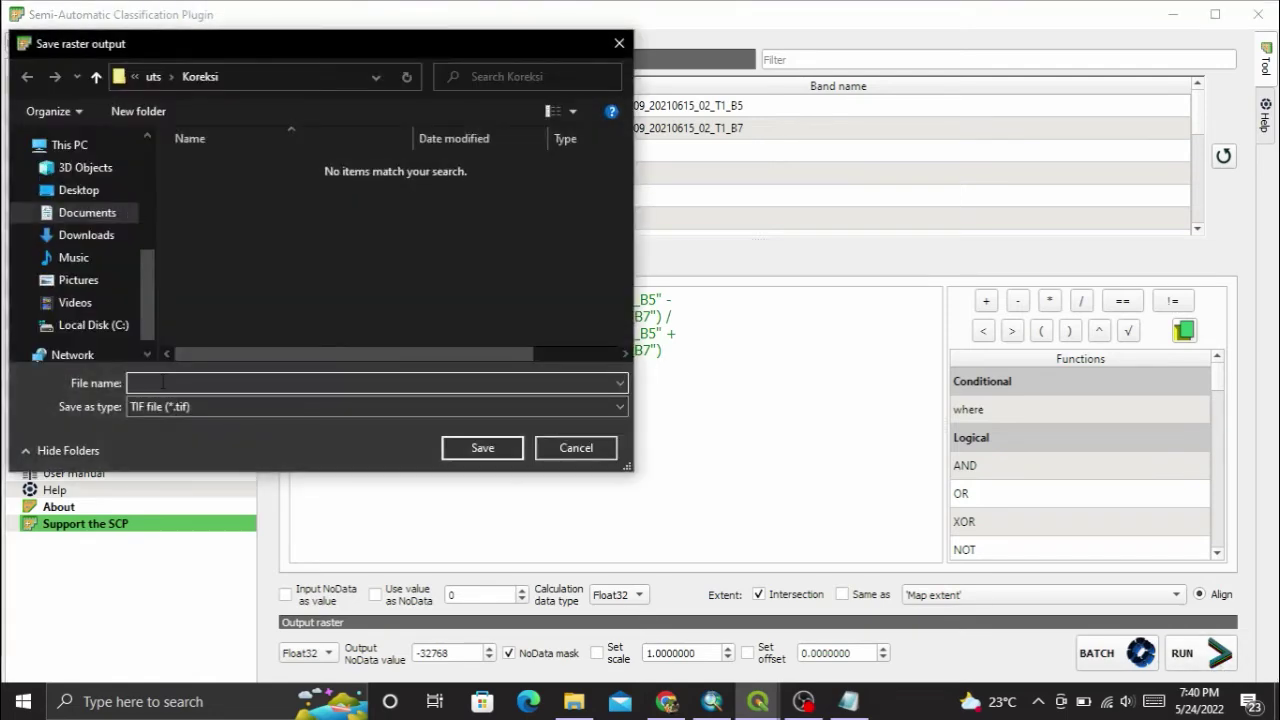
pyautogui.write('post_burn')
pyautogui.press('Return')
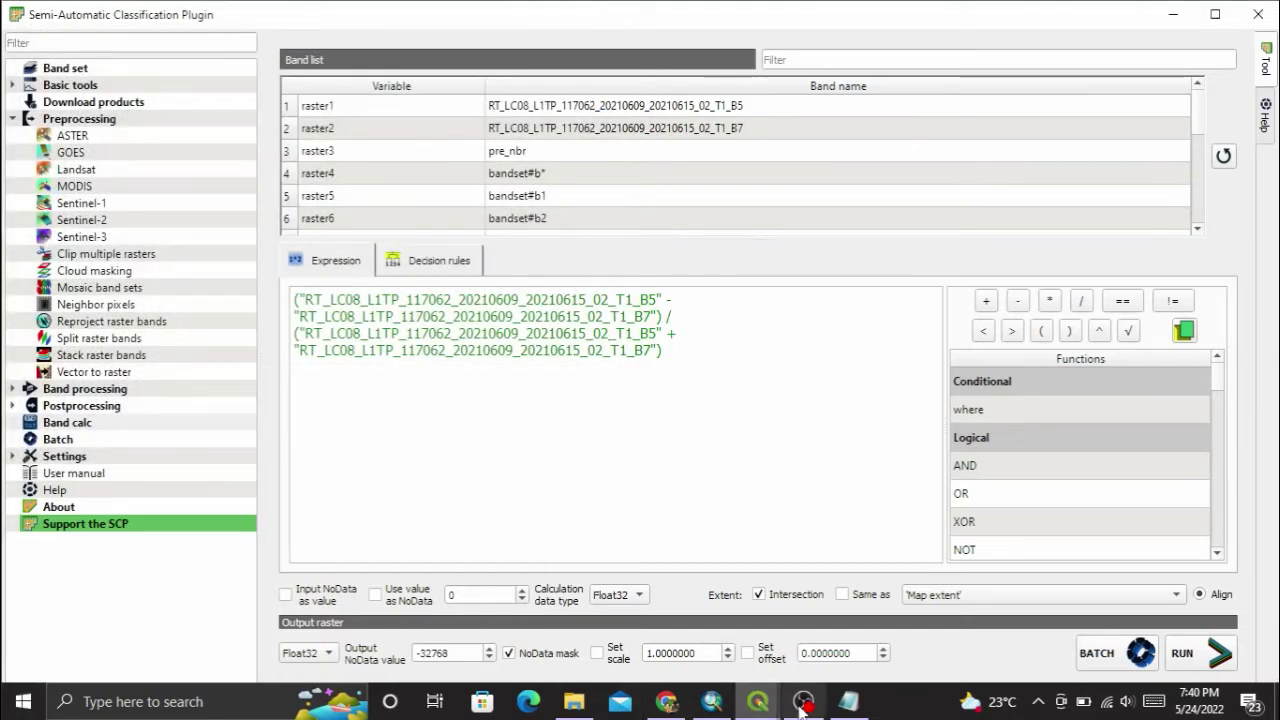
pyautogui.click(757, 703)
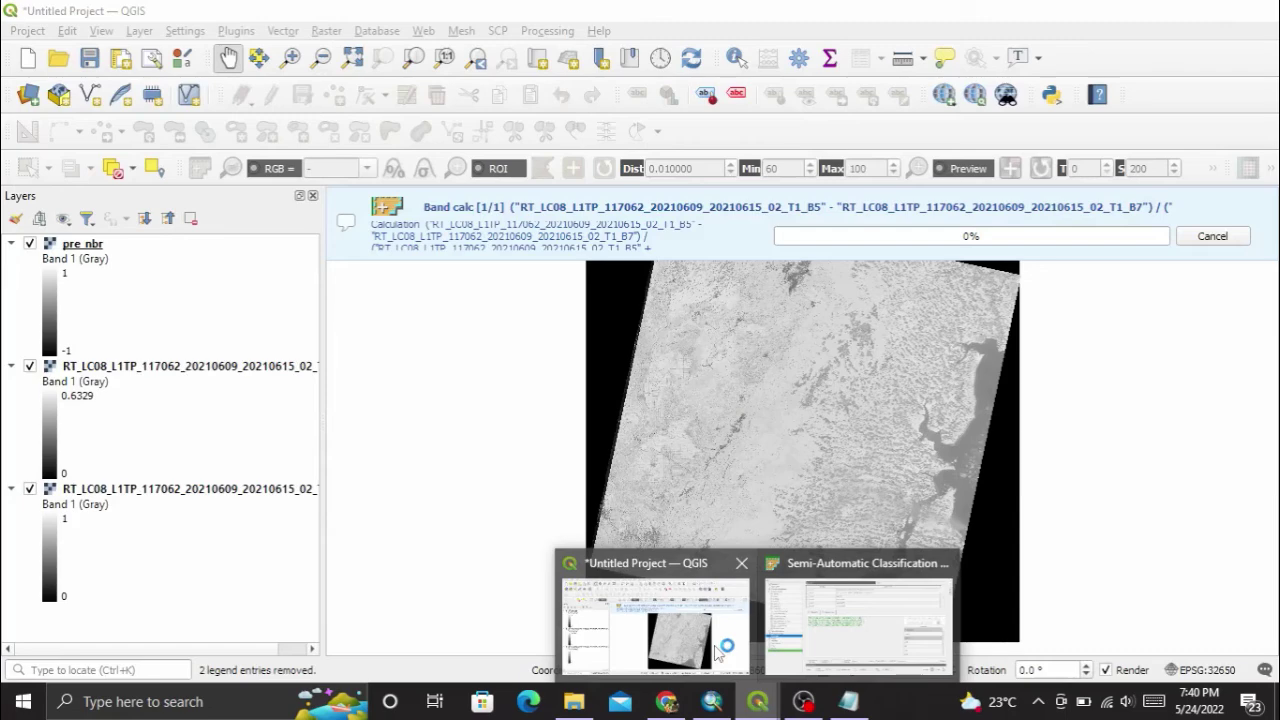
pyautogui.click(716, 652)
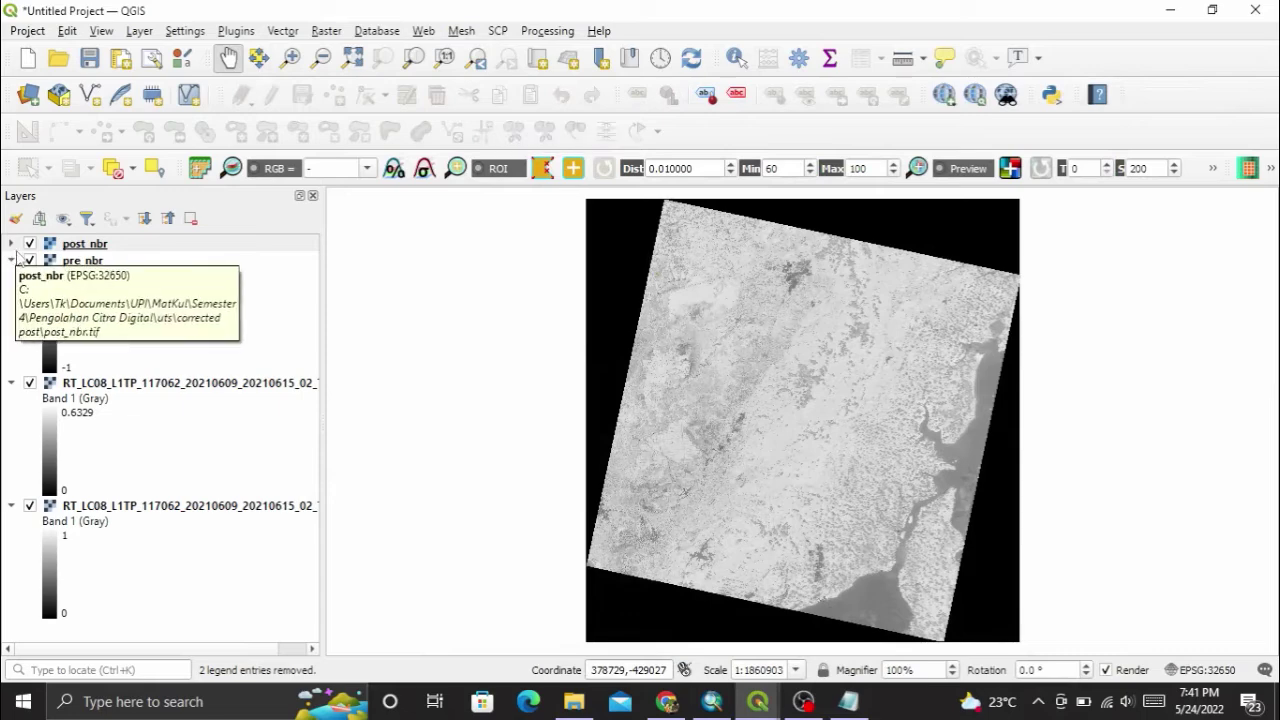
# Hide the two 20210609 band layers so that only post_nbr and pre_nbr are displayed.
pyautogui.click(12, 243)
pyautogui.click(12, 243)
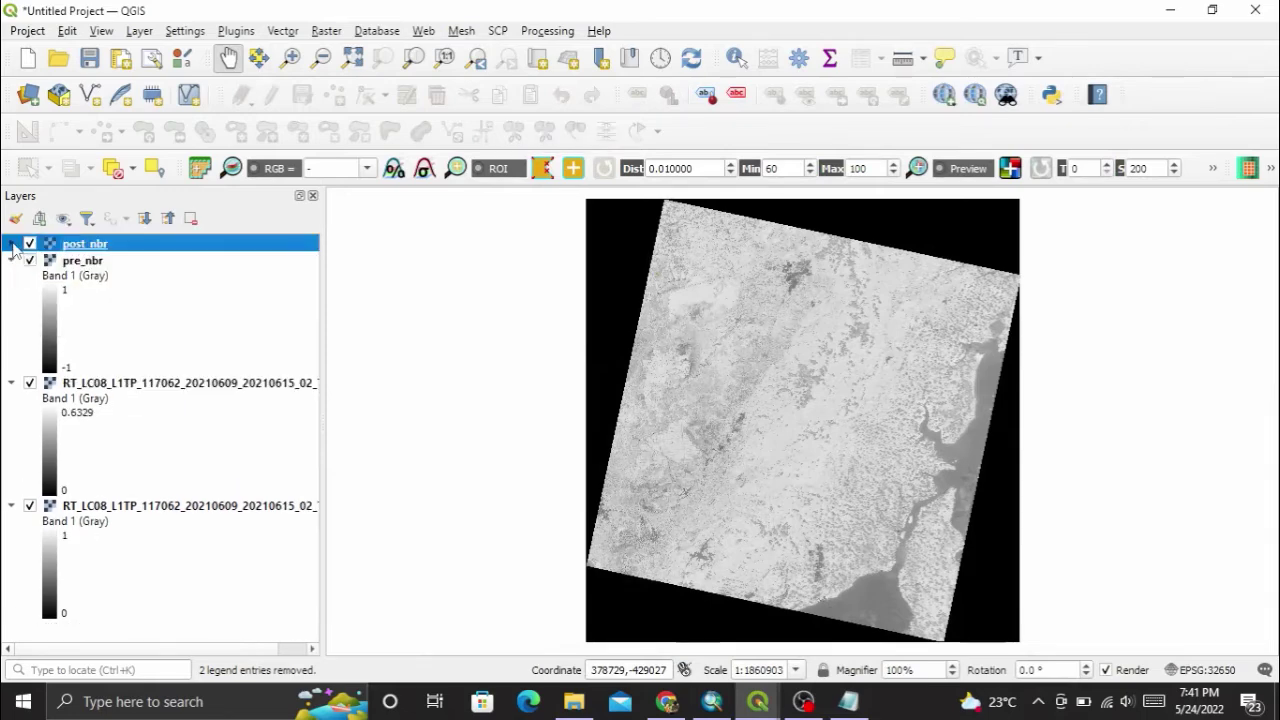
pyautogui.click(31, 385)
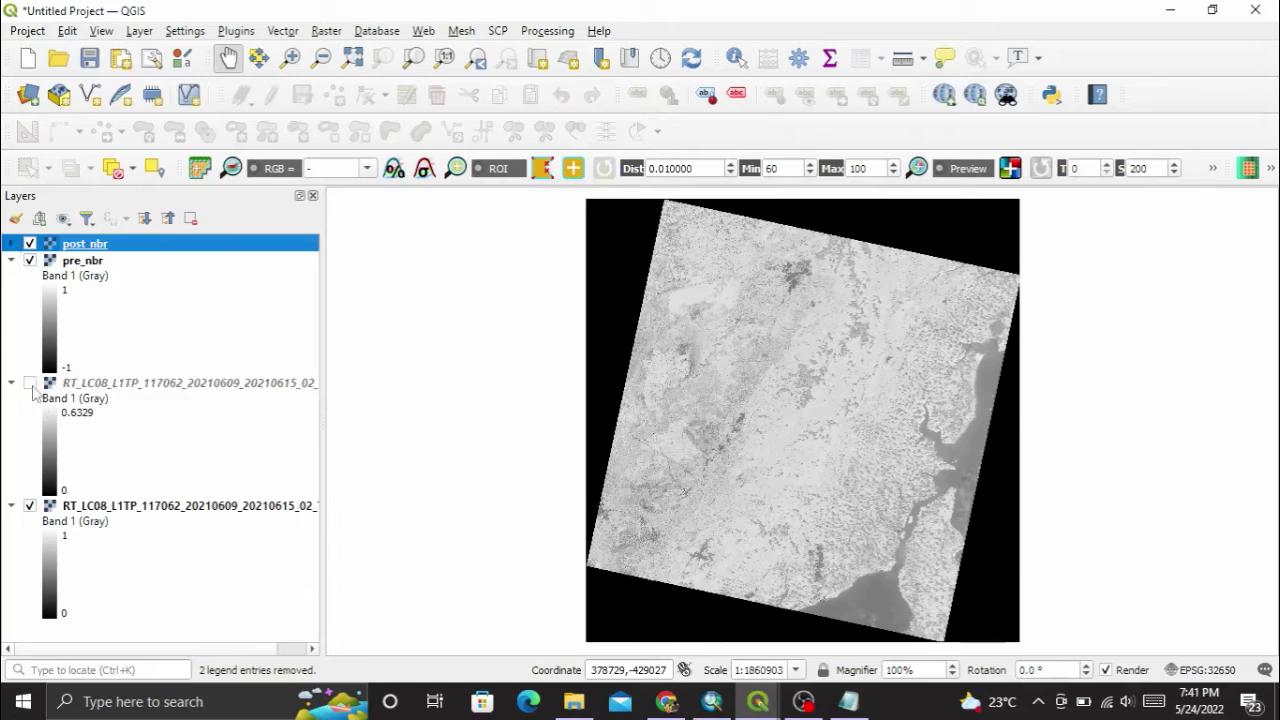
pyautogui.click(31, 507)
pyautogui.keyDown('ctrl'); pyautogui.click(160, 383); pyautogui.keyUp('ctrl')
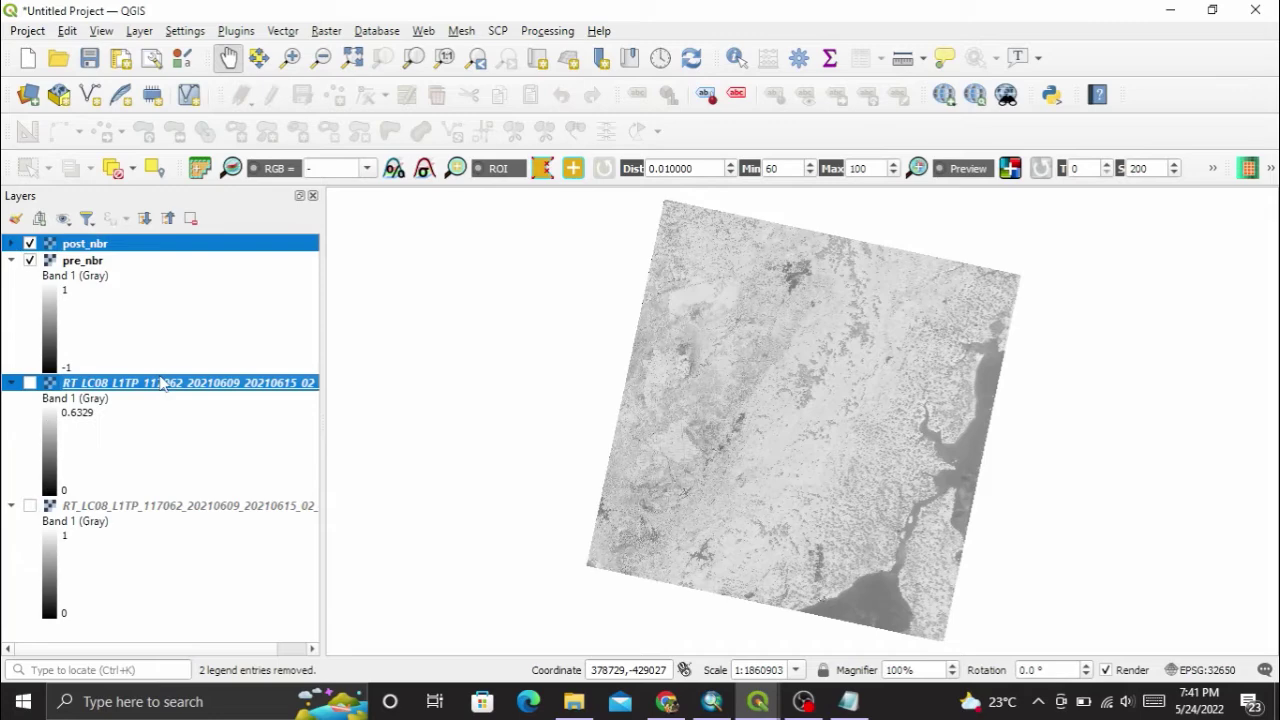
pyautogui.keyDown('ctrl'); pyautogui.click(172, 505); pyautogui.keyUp('ctrl')
pyautogui.rightClick(172, 505)
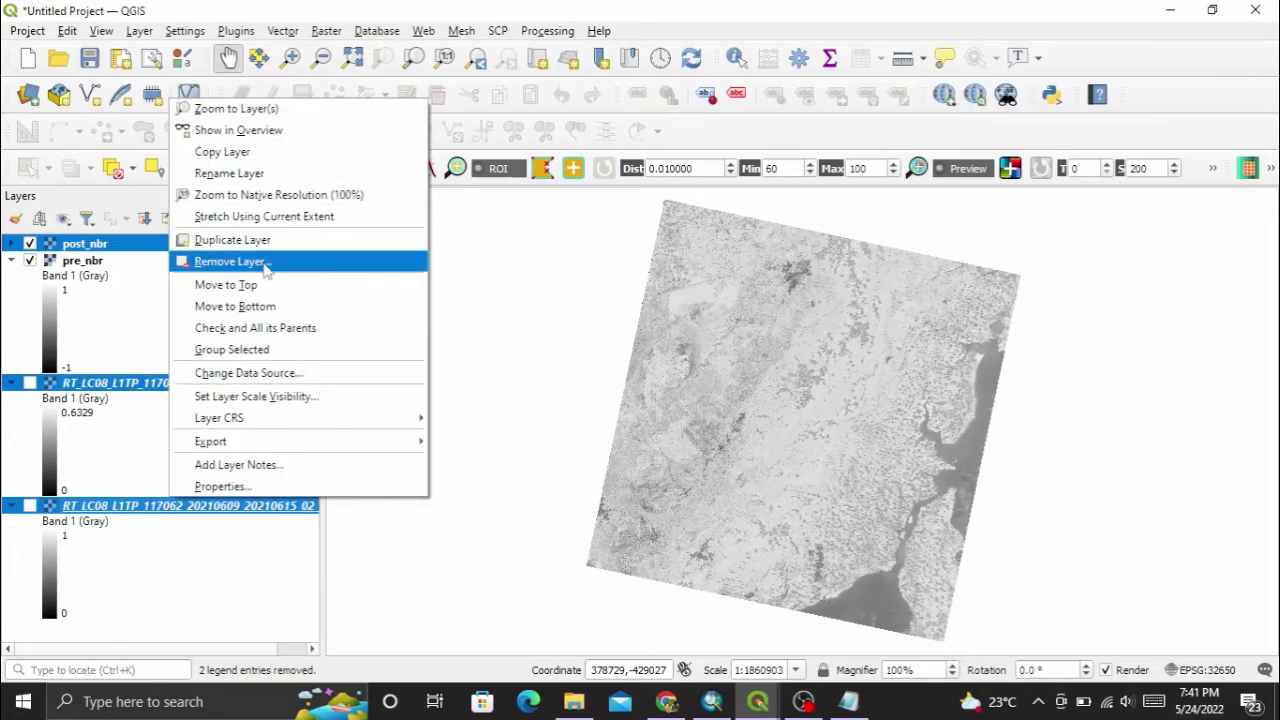
pyautogui.click(230, 261)
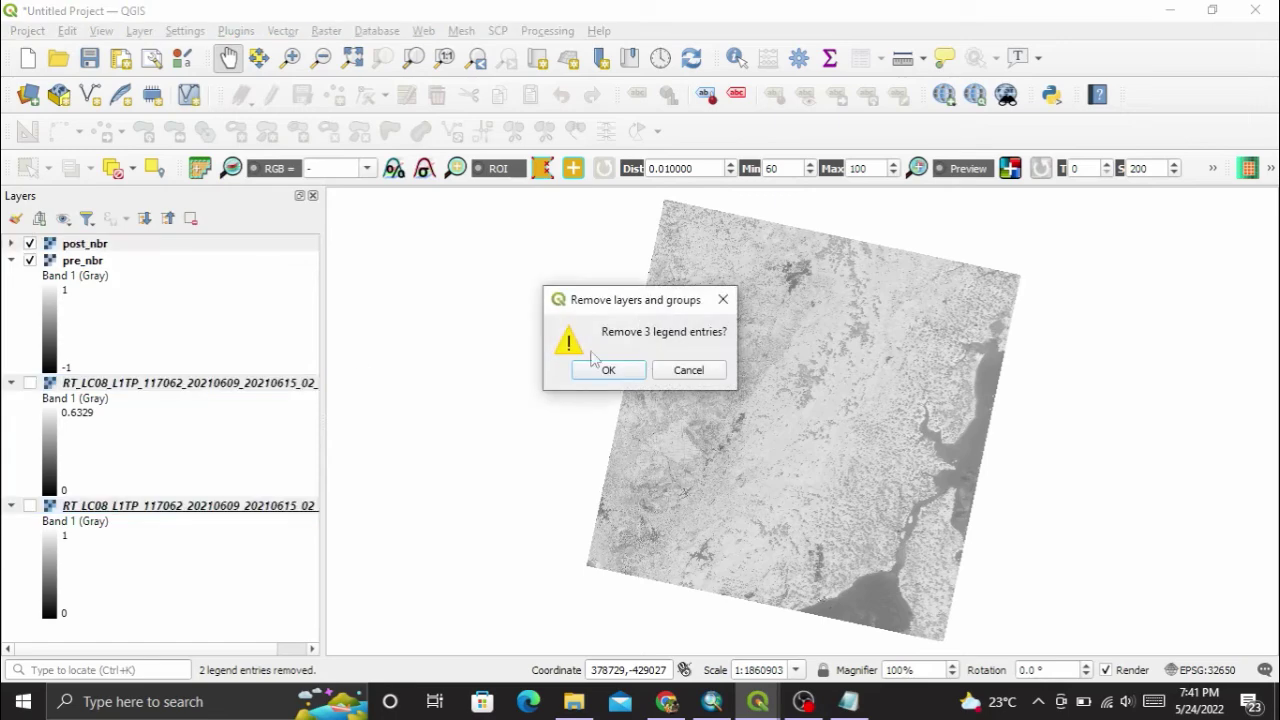
pyautogui.click(682, 369)
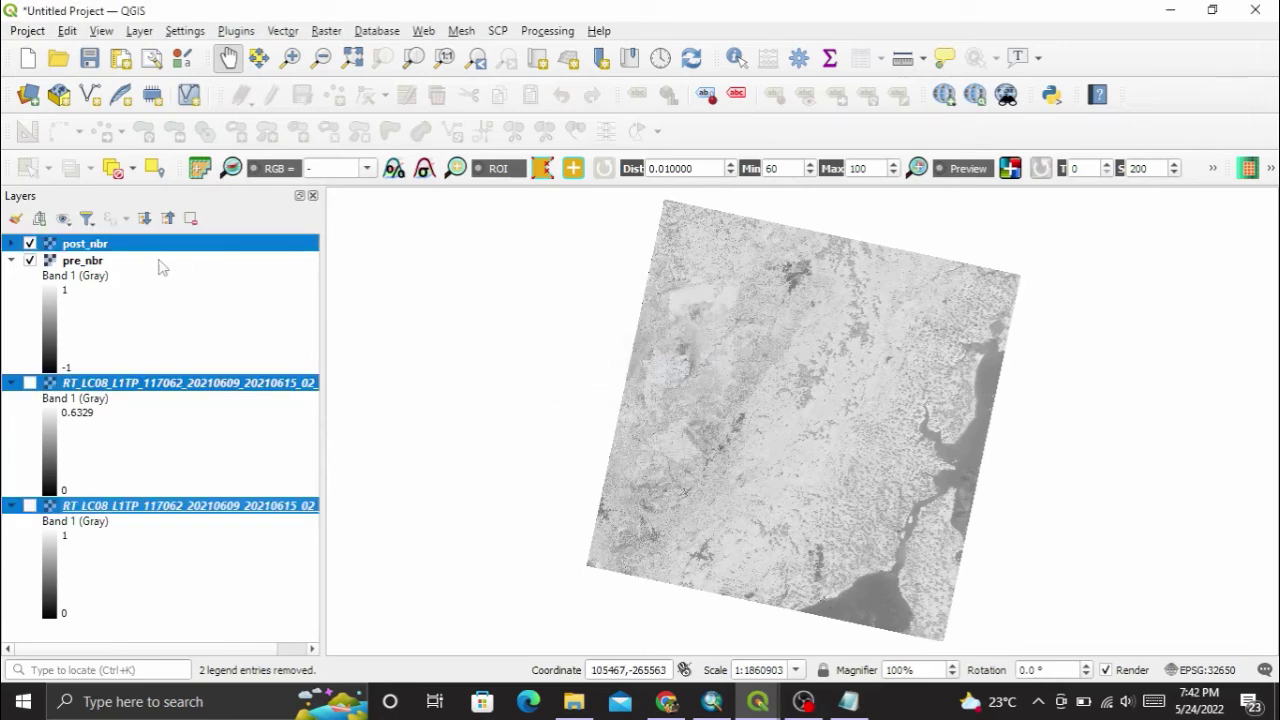
# Remove only the two 20210609 band layers from the project and expand the post_nbr legend.
pyautogui.rightClick(212, 395)
pyautogui.click(333, 165)
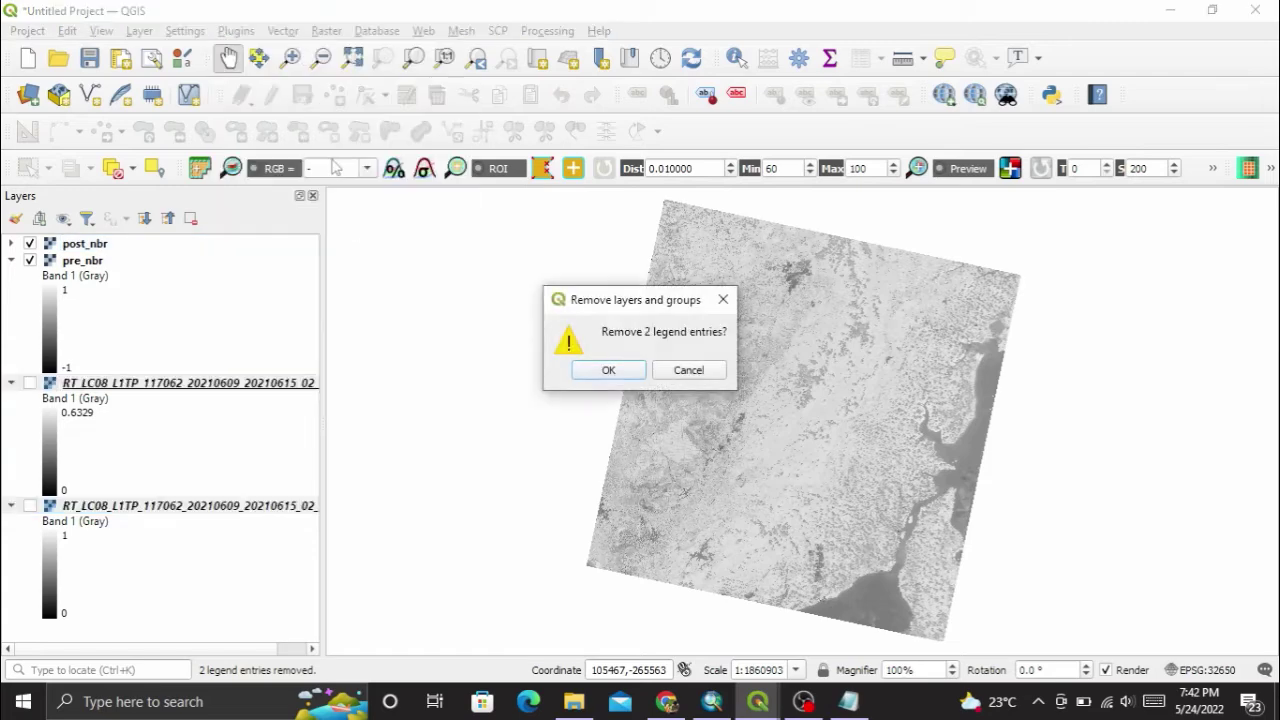
pyautogui.press('Return')
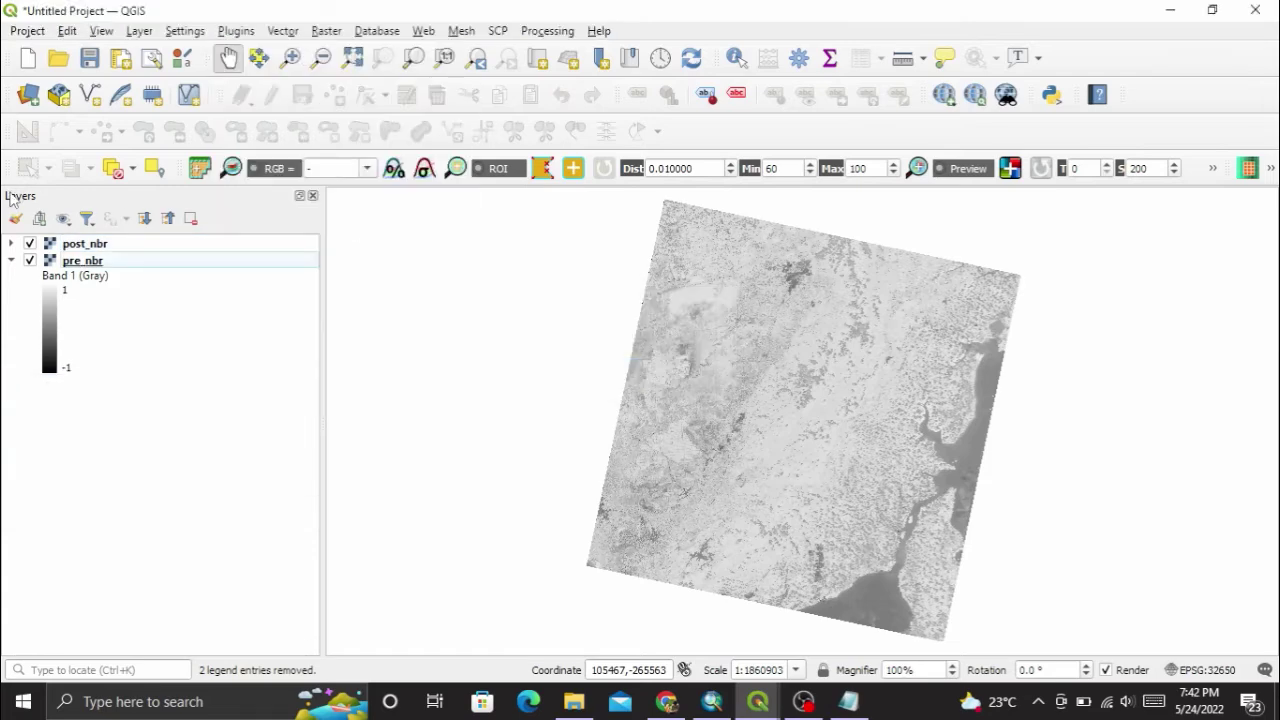
pyautogui.click(11, 244)
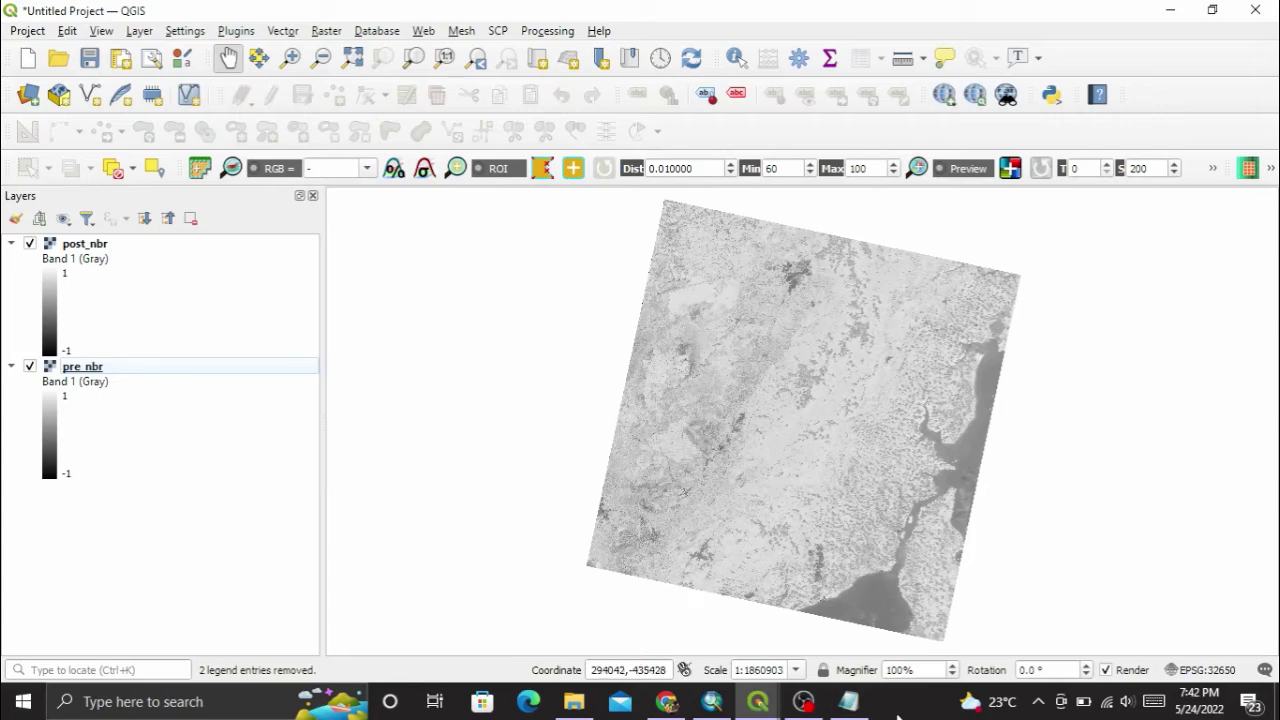
# Return to the Semi-Automatic Classification Plugin's band calculator, refresh its band list and clear the previous expression.
pyautogui.moveTo(866, 706)
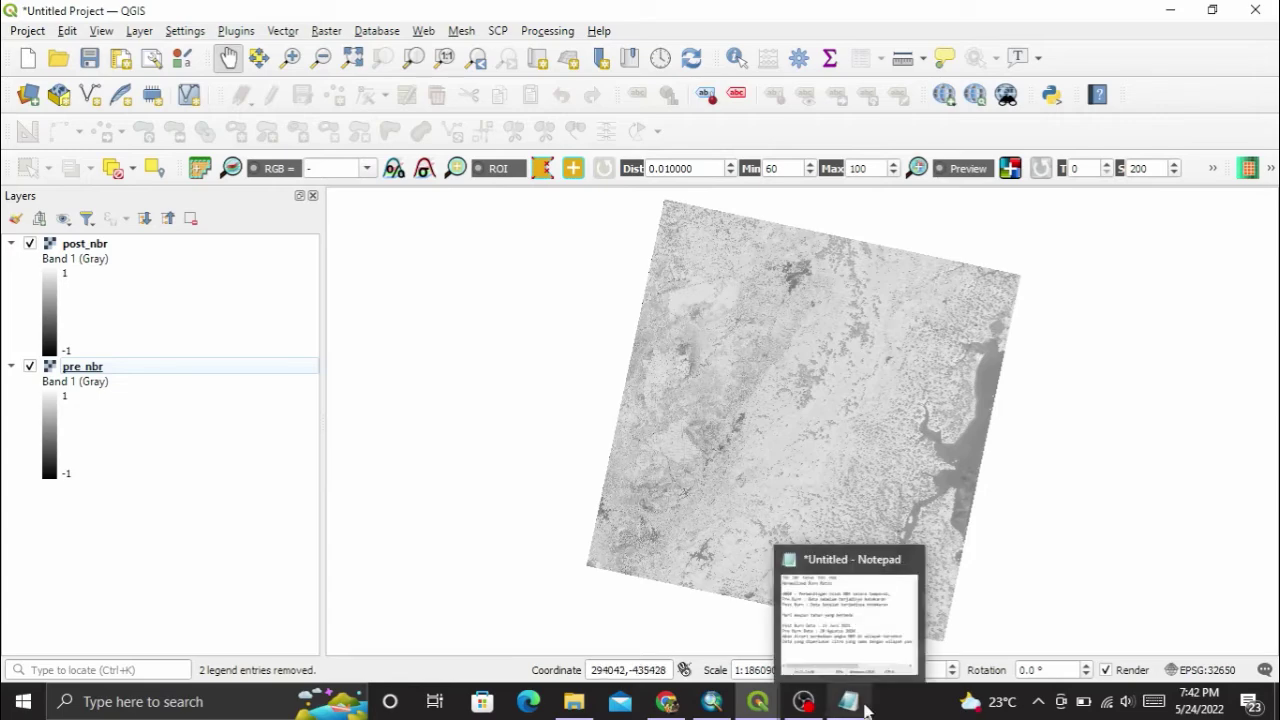
pyautogui.moveTo(760, 700)
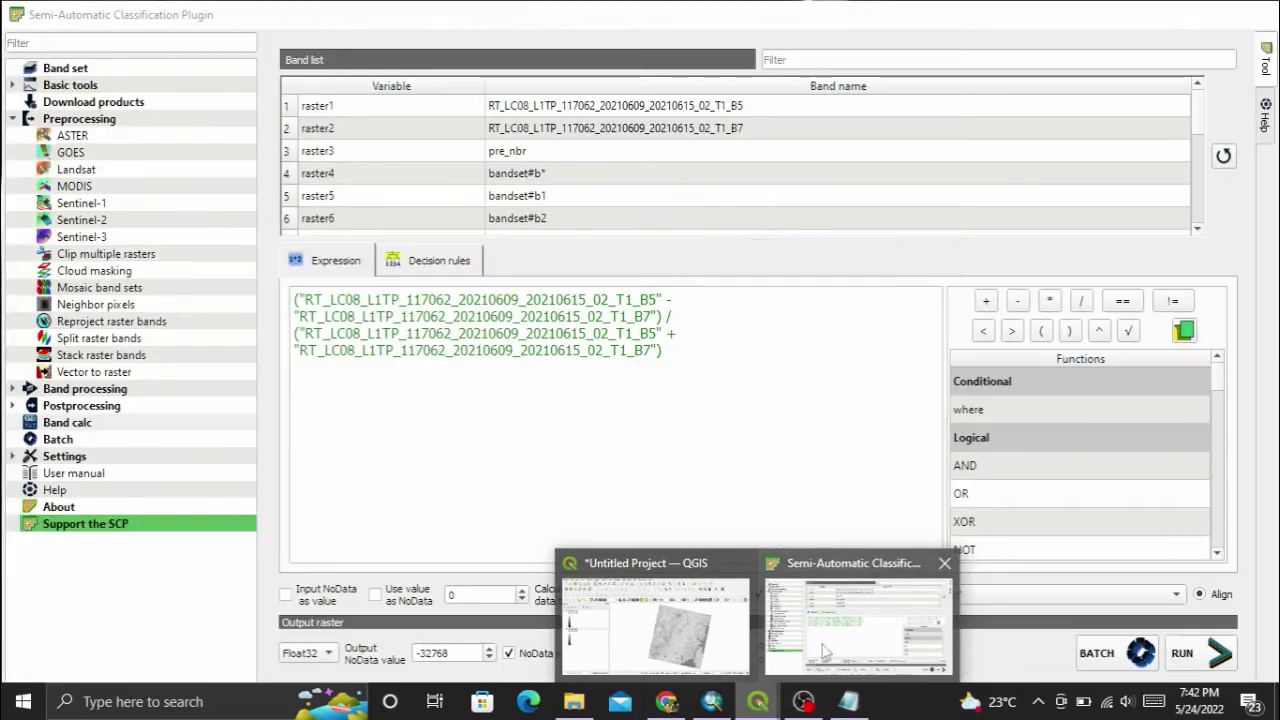
pyautogui.click(825, 652)
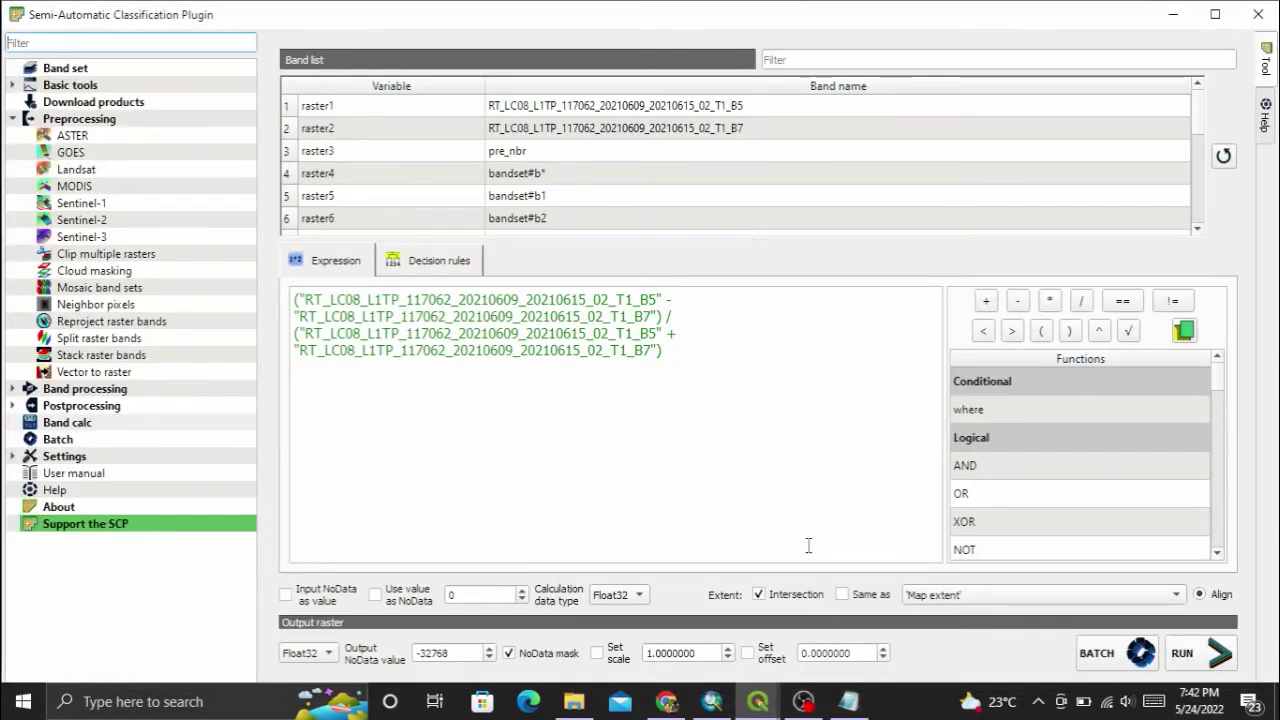
pyautogui.click(1223, 156)
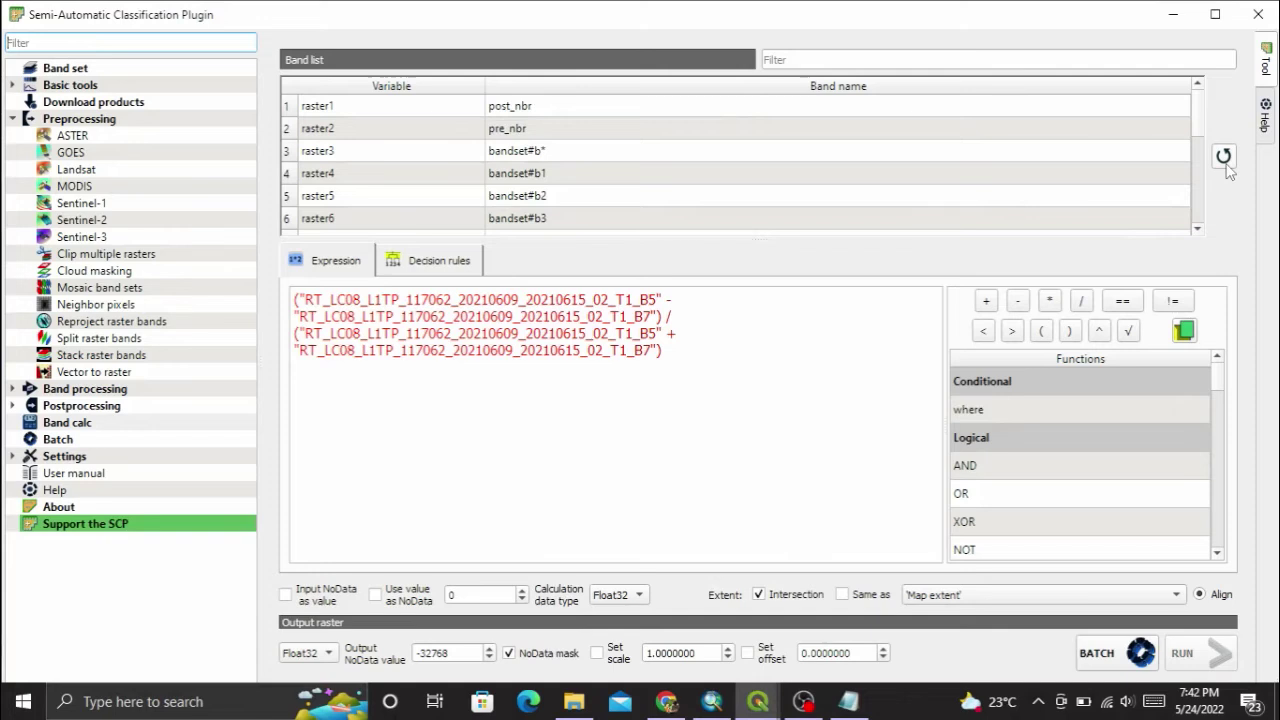
pyautogui.click(811, 354)
pyautogui.hotkey('ctrl', 'a')
pyautogui.press('Delete')
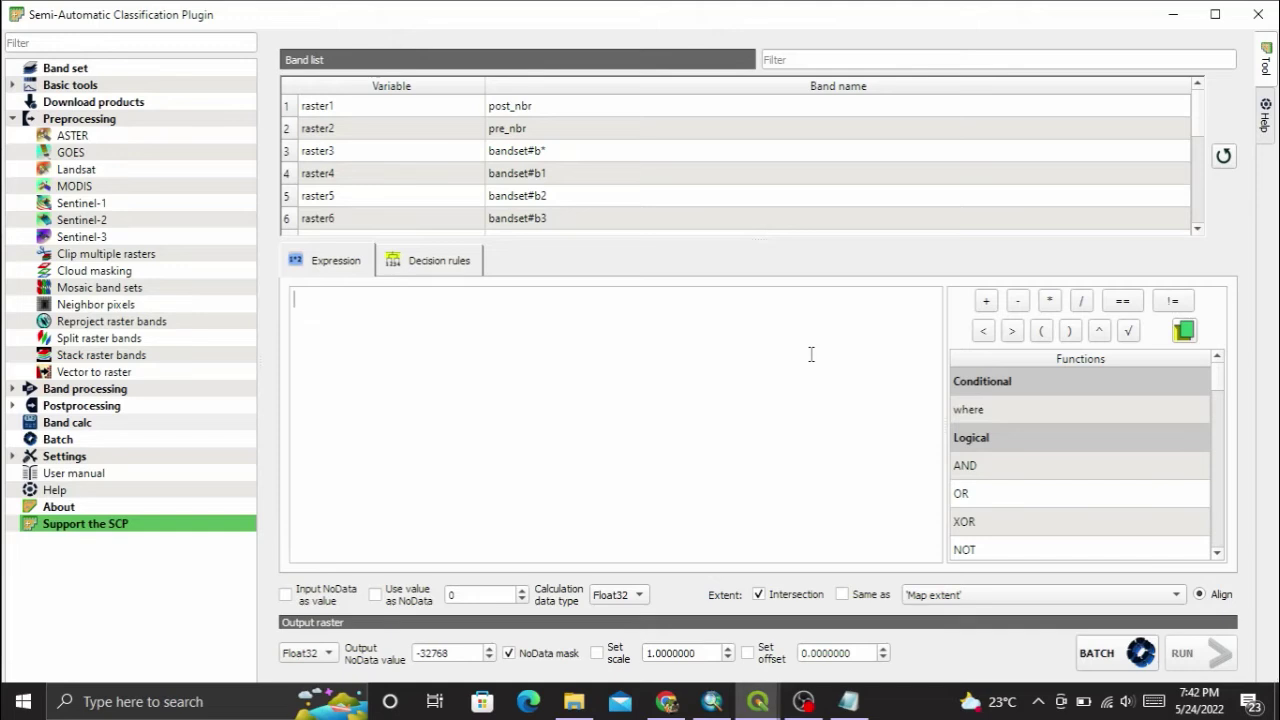
# Build the band calculation expression that subtracts post_nbr from pre_nbr.
pyautogui.doubleClick(522, 130)
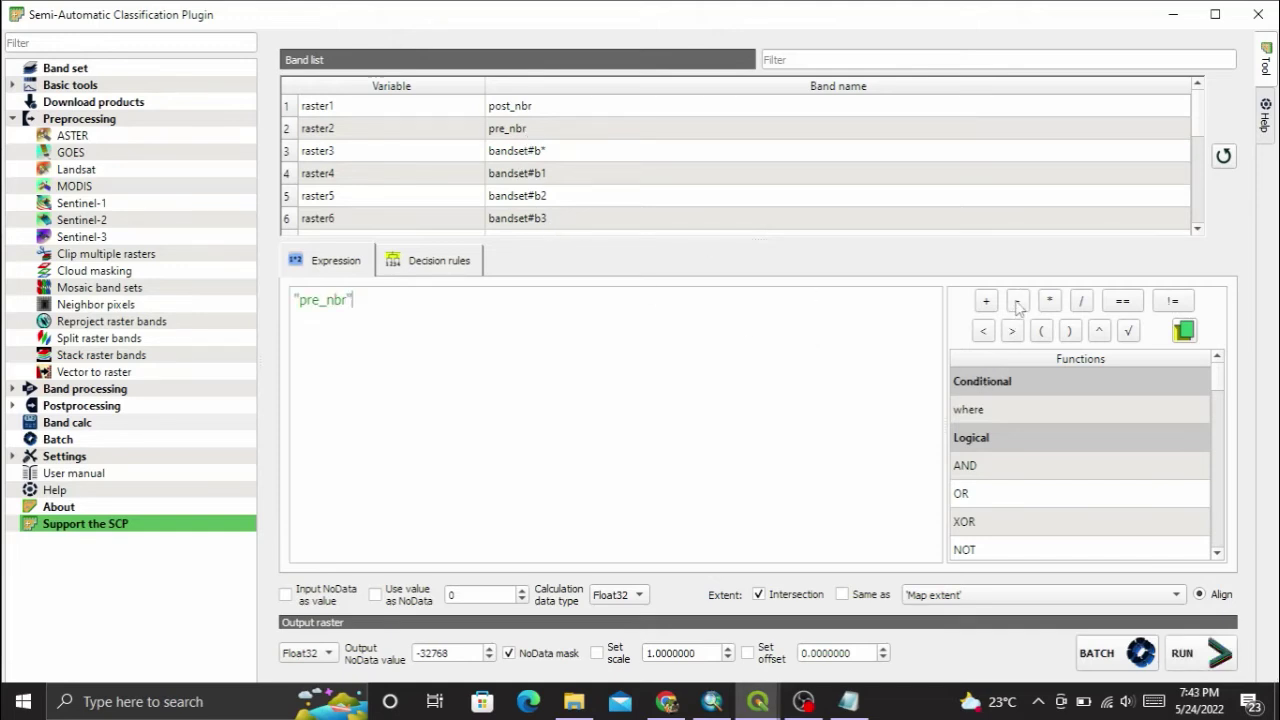
pyautogui.click(1018, 302)
pyautogui.doubleClick(515, 108)
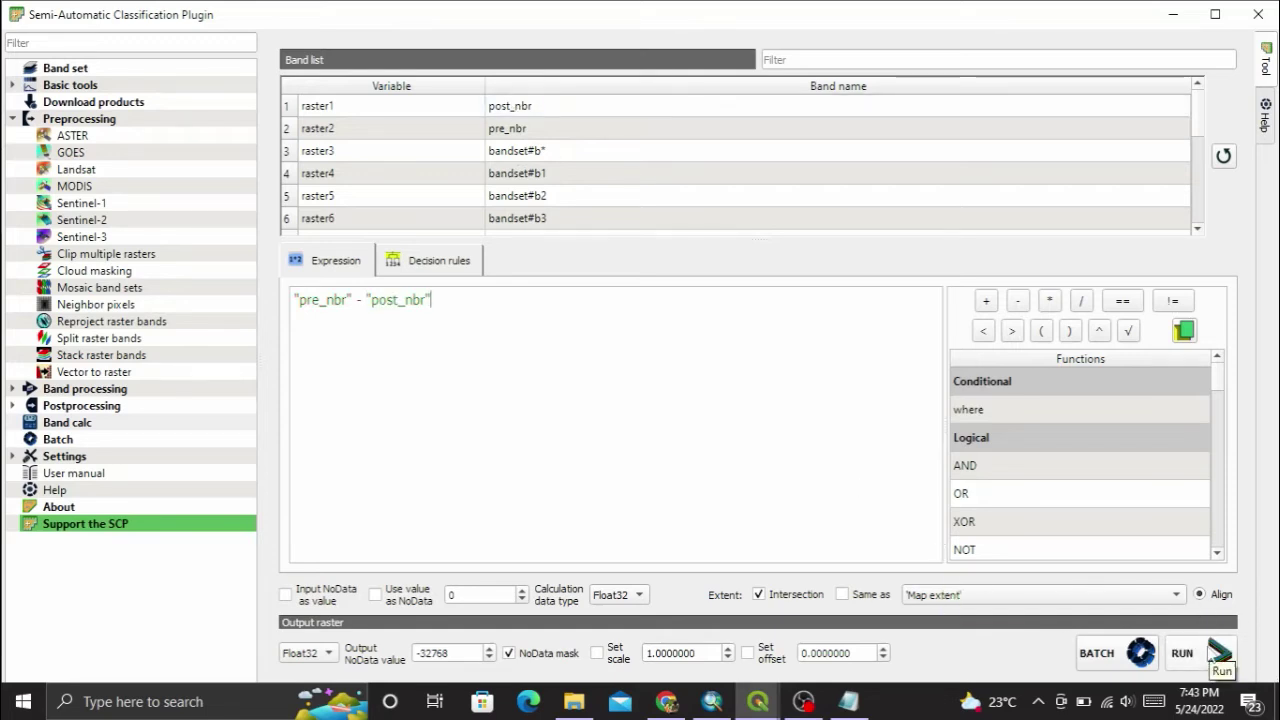
# Run the band calculation, save the output raster as dnbr and return to the QGIS project window.
pyautogui.click(1204, 645)
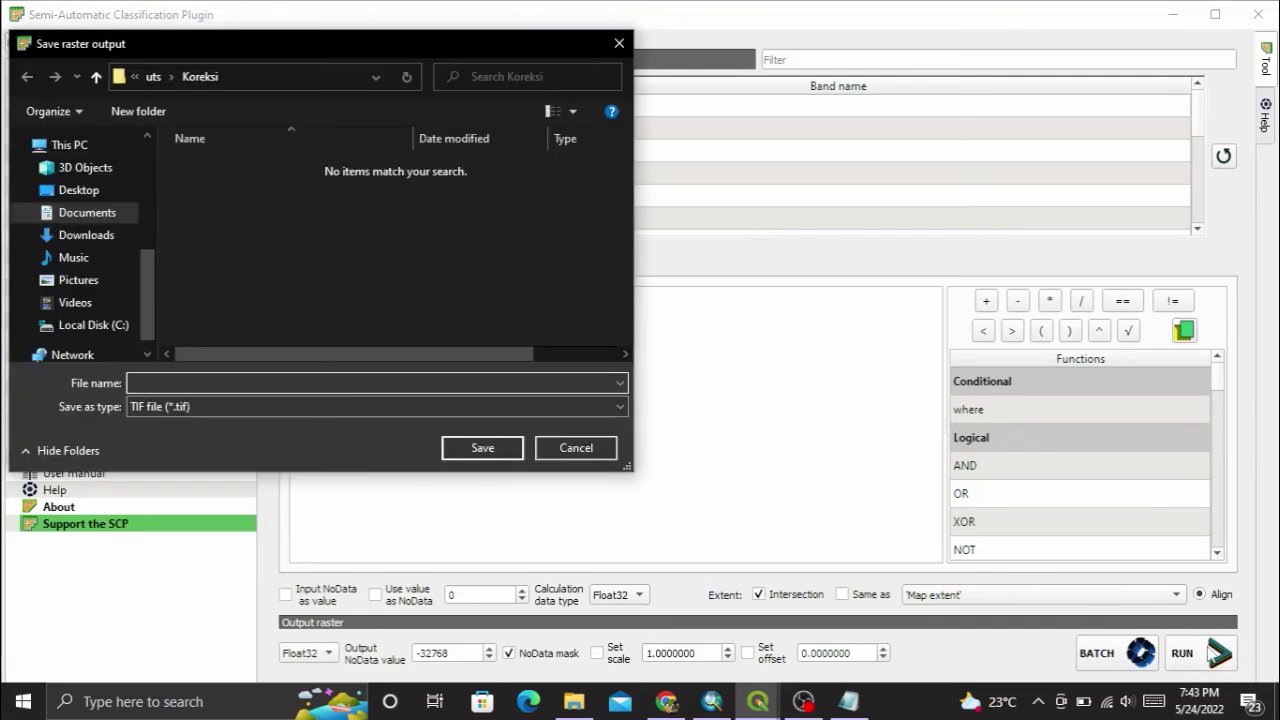
pyautogui.write('dnbr')
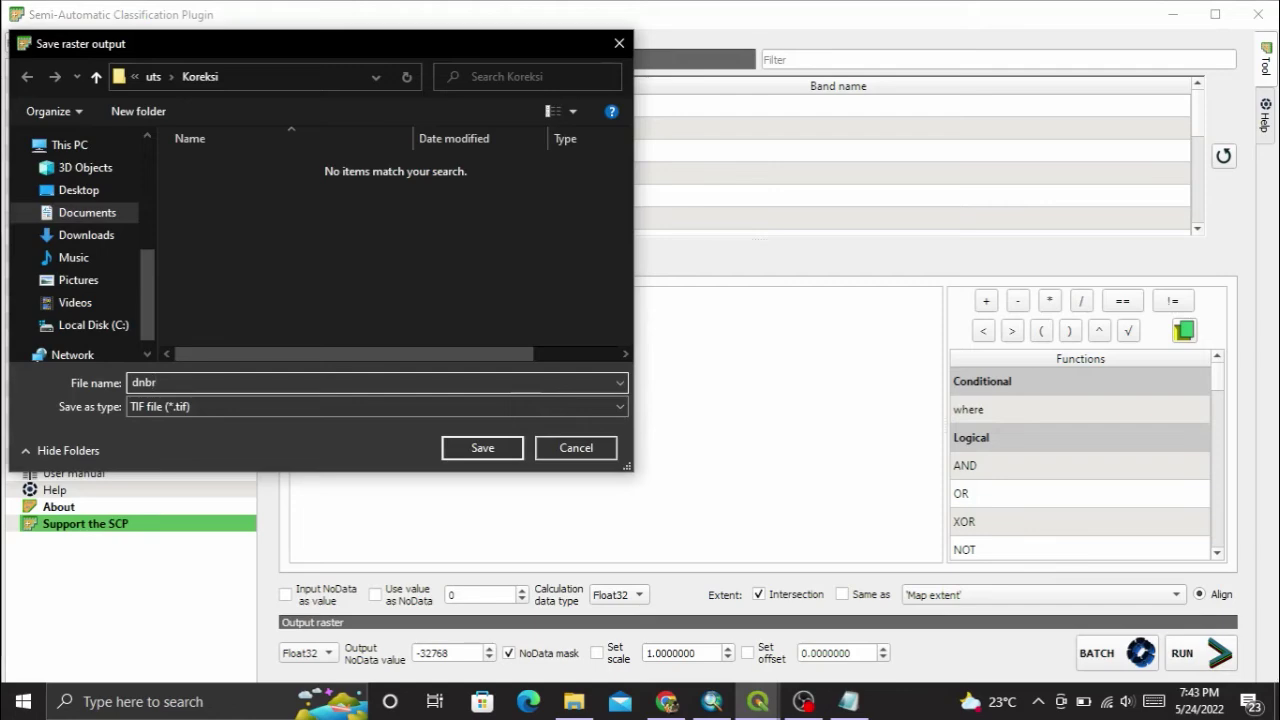
pyautogui.press('Return')
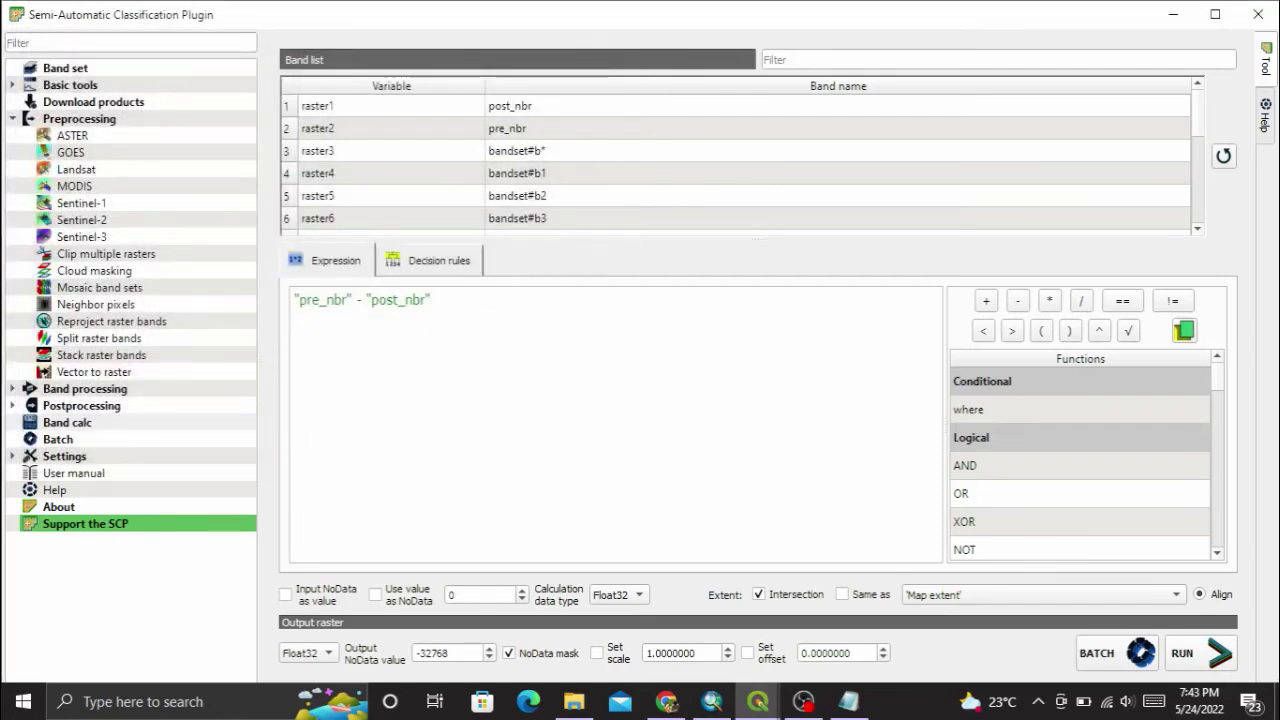
pyautogui.click(757, 701)
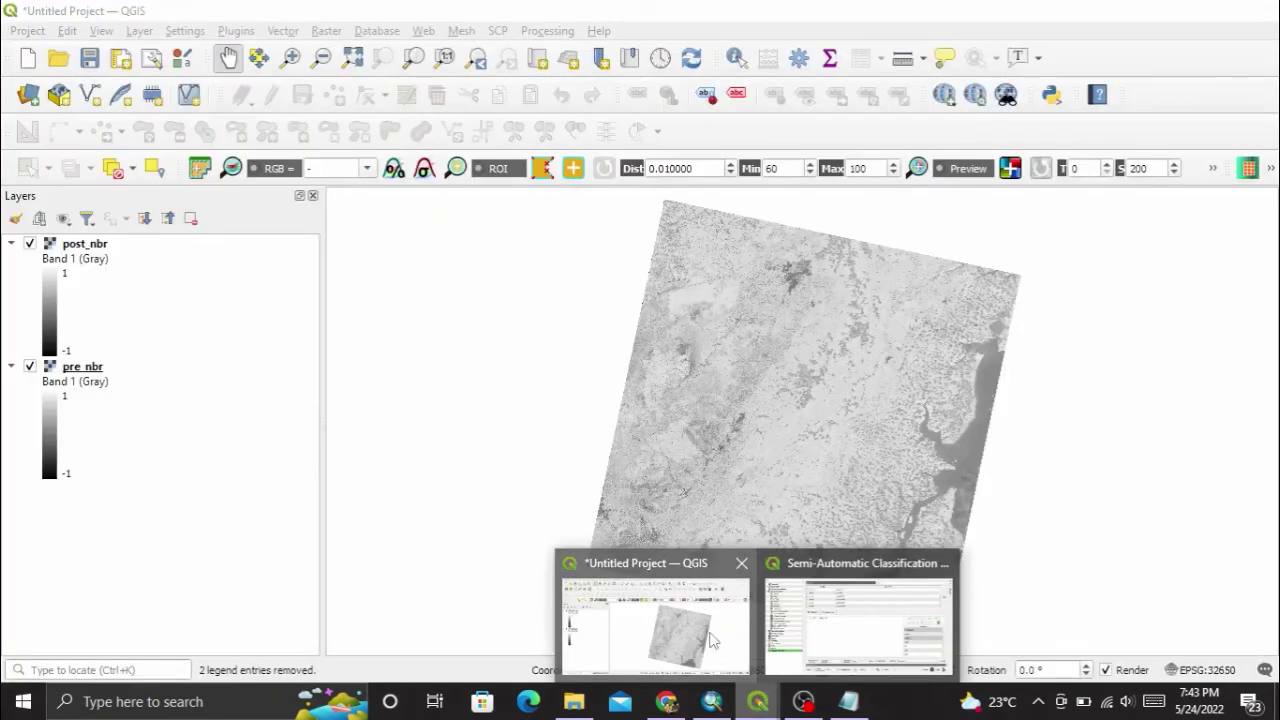
pyautogui.click(713, 641)
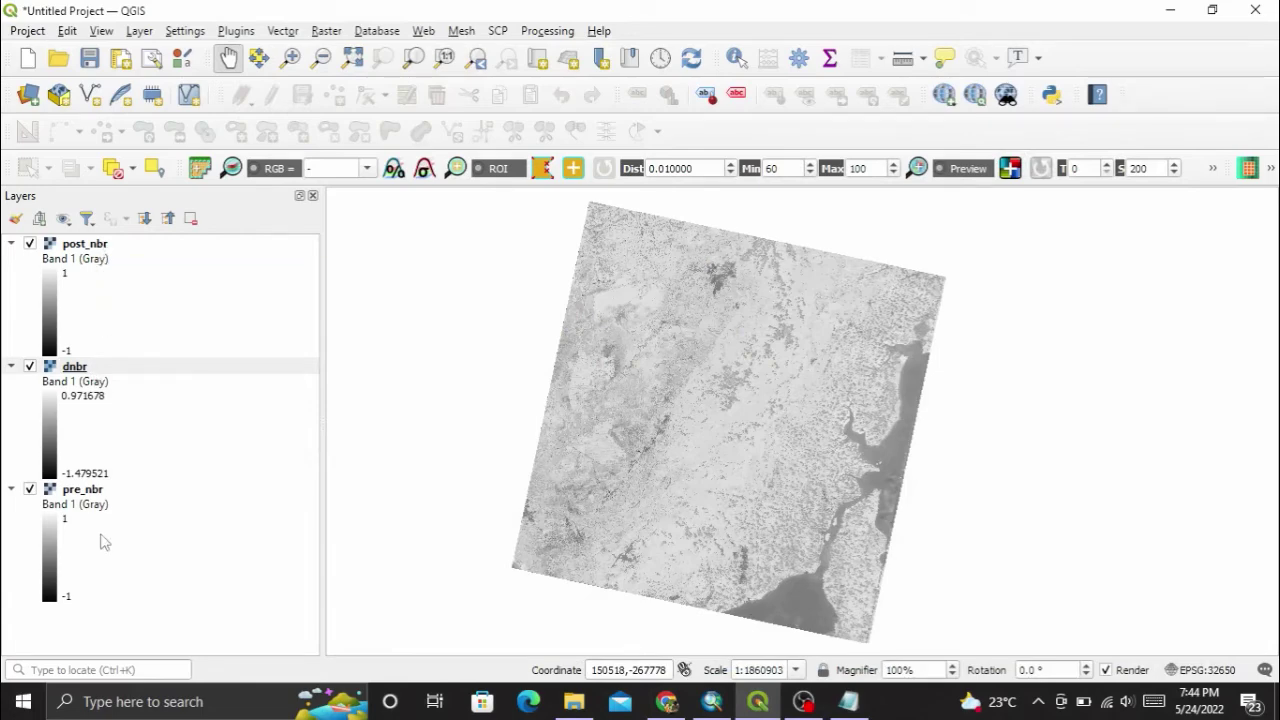
# Hide the pre_nbr and post_nbr layers so that only dnbr is displayed.
pyautogui.click(29, 489)
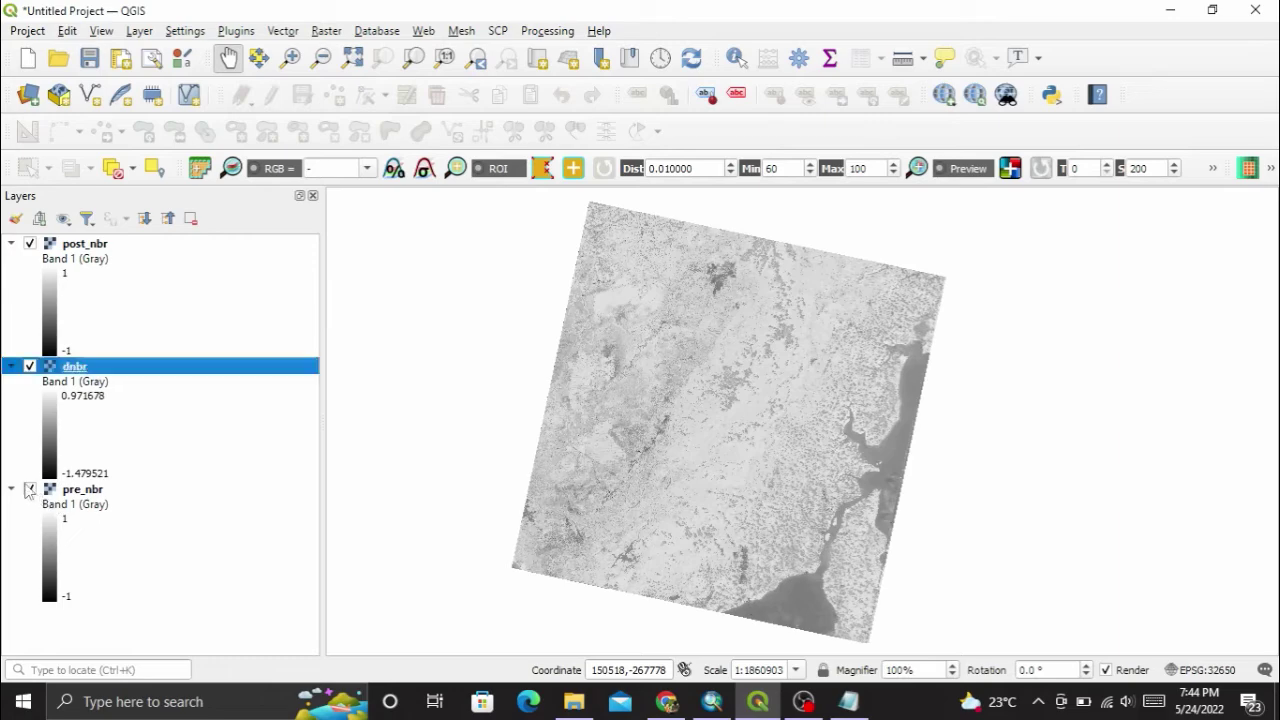
pyautogui.click(31, 244)
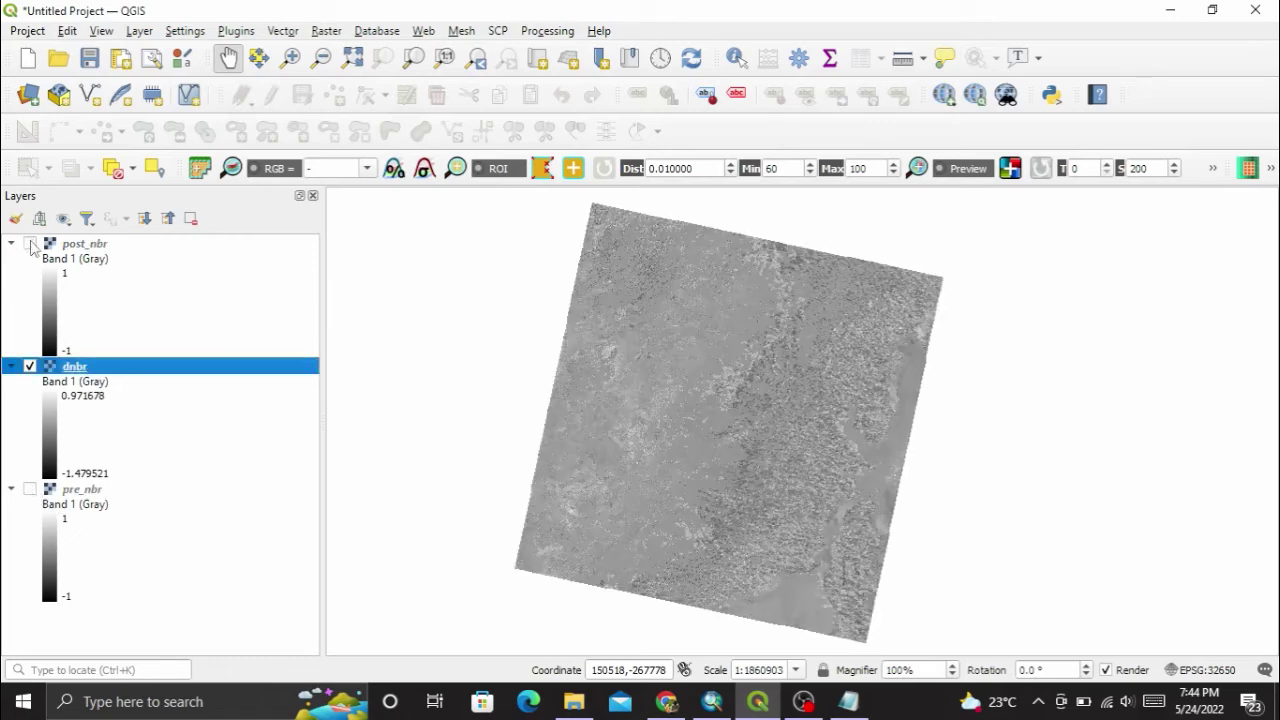
pyautogui.moveTo(514, 423); pyautogui.dragTo(449, 389)
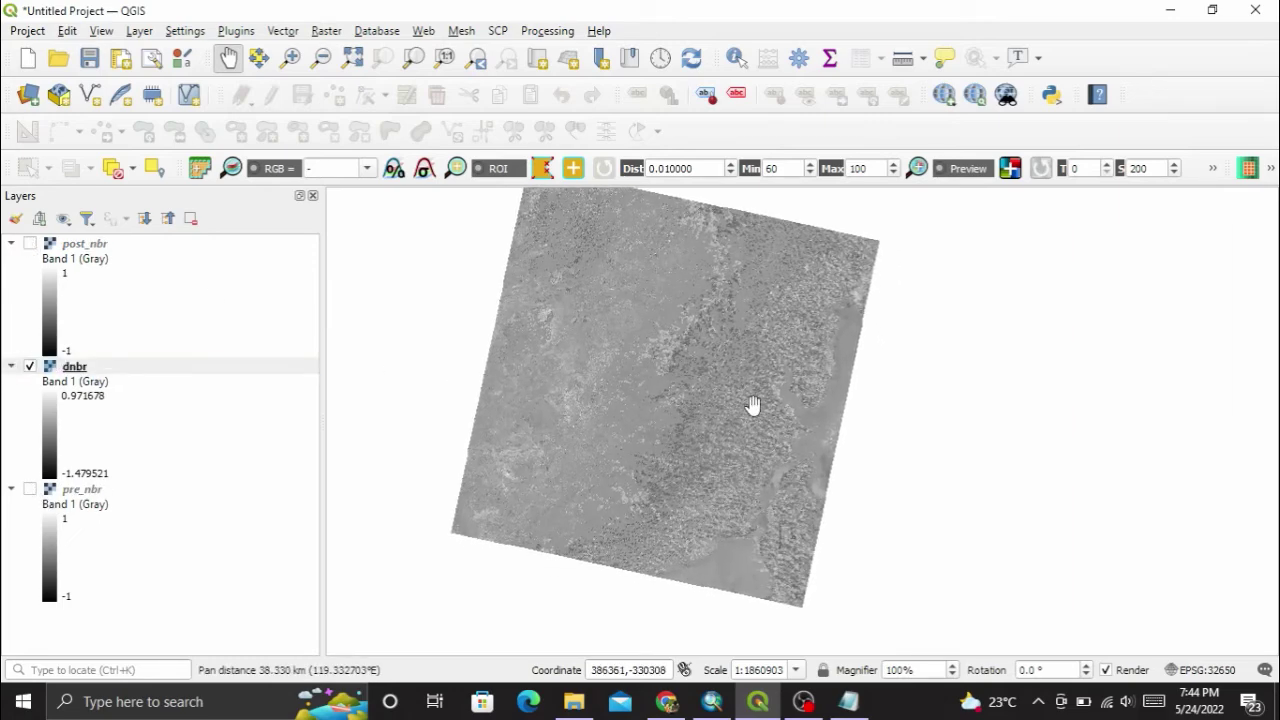
pyautogui.moveTo(731, 371); pyautogui.dragTo(765, 407)
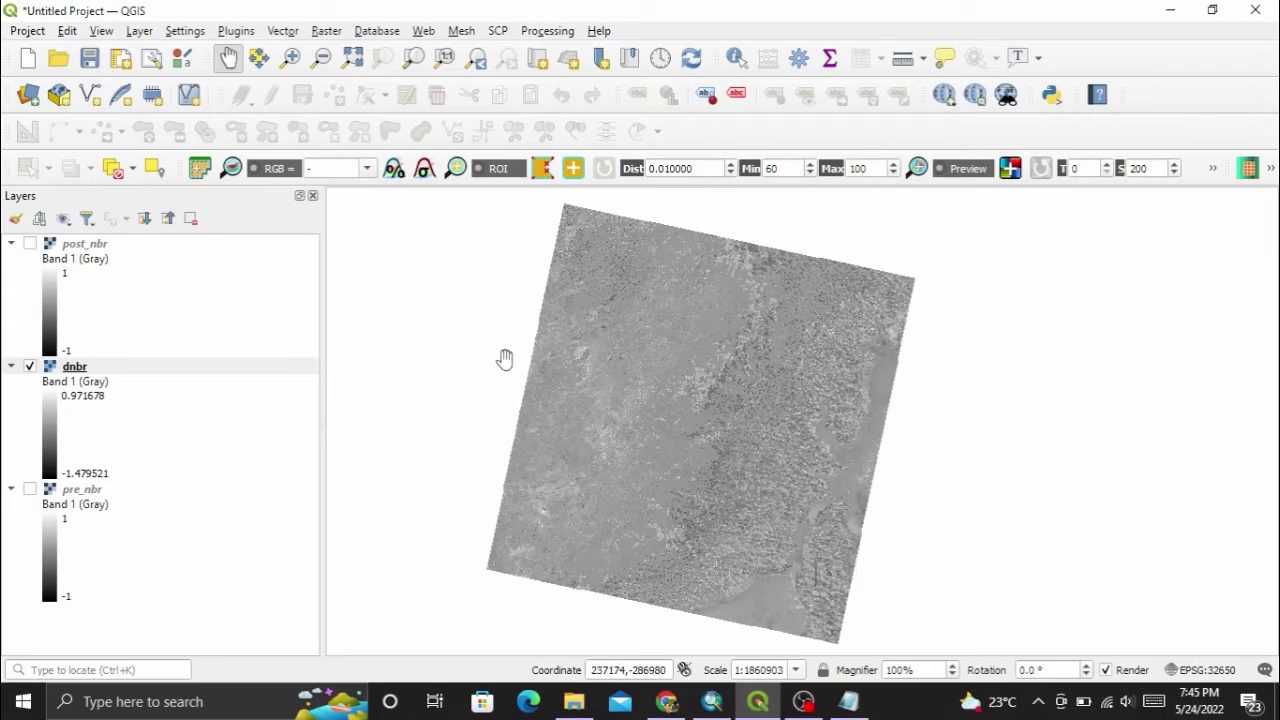
# Switch to ArcMap and add dnbr.tif from the corrected post folder inside uts to the map.
pyautogui.click(733, 703)
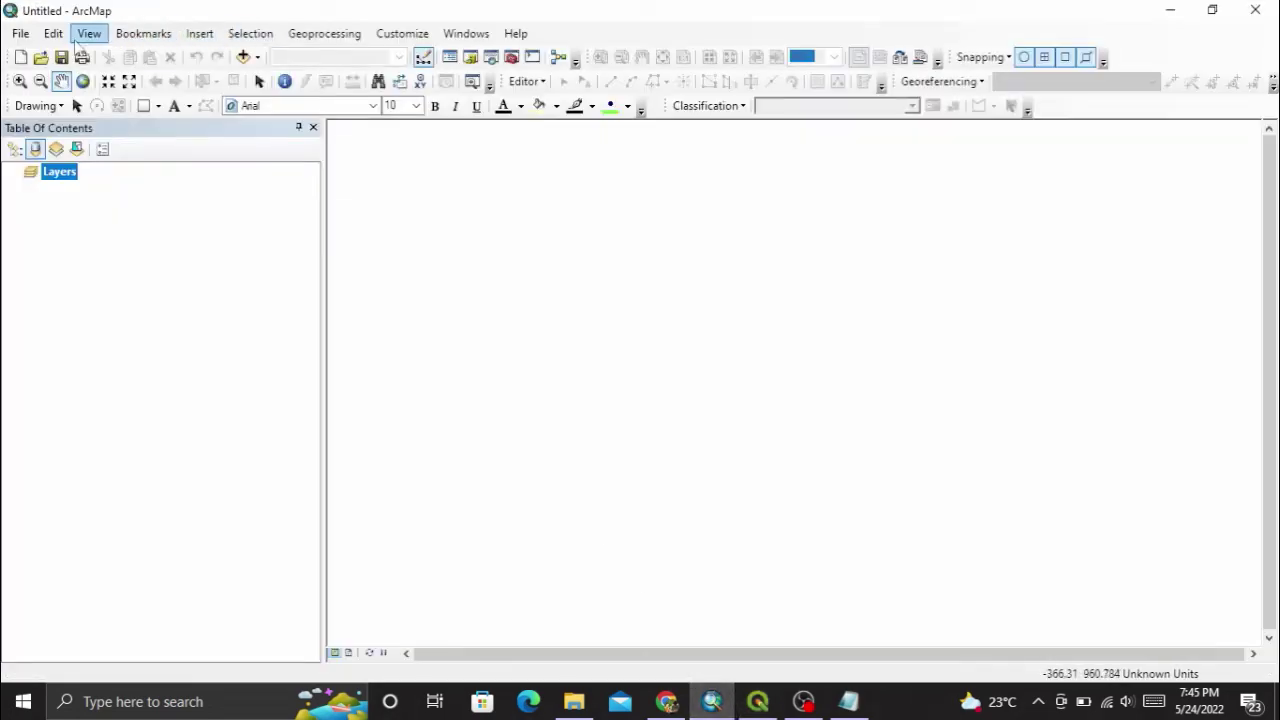
pyautogui.click(243, 57)
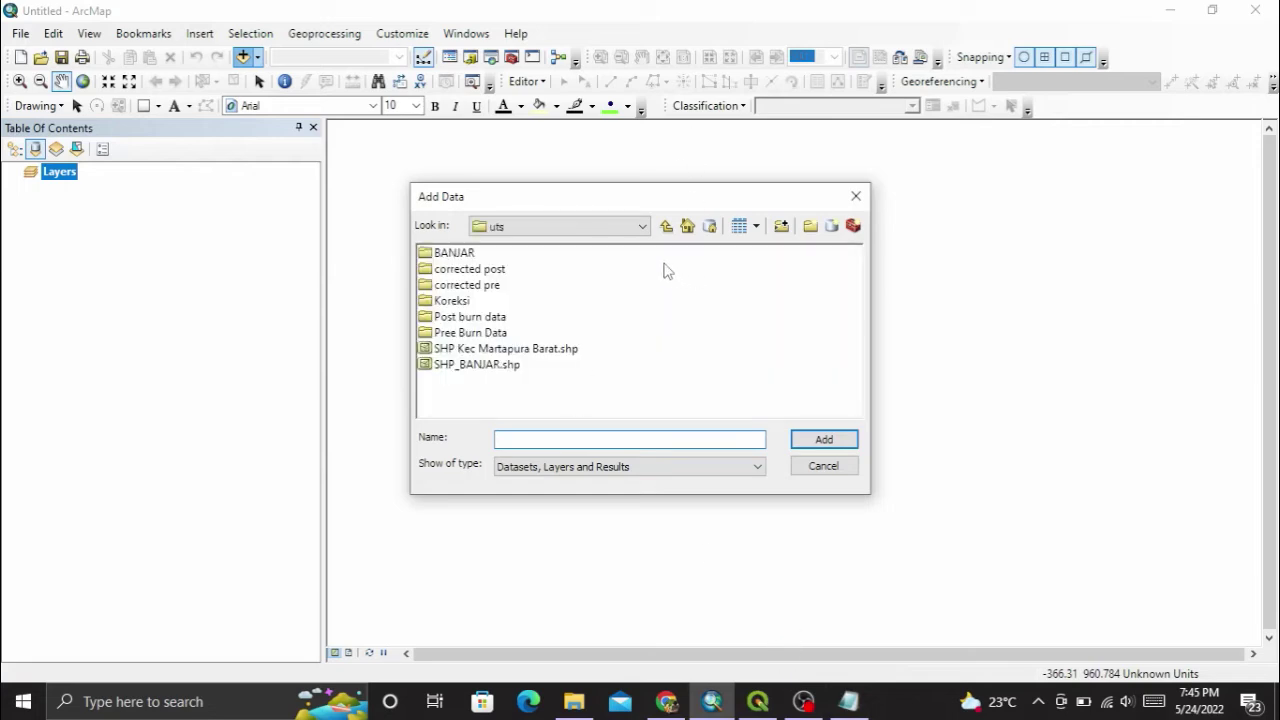
pyautogui.doubleClick(489, 318)
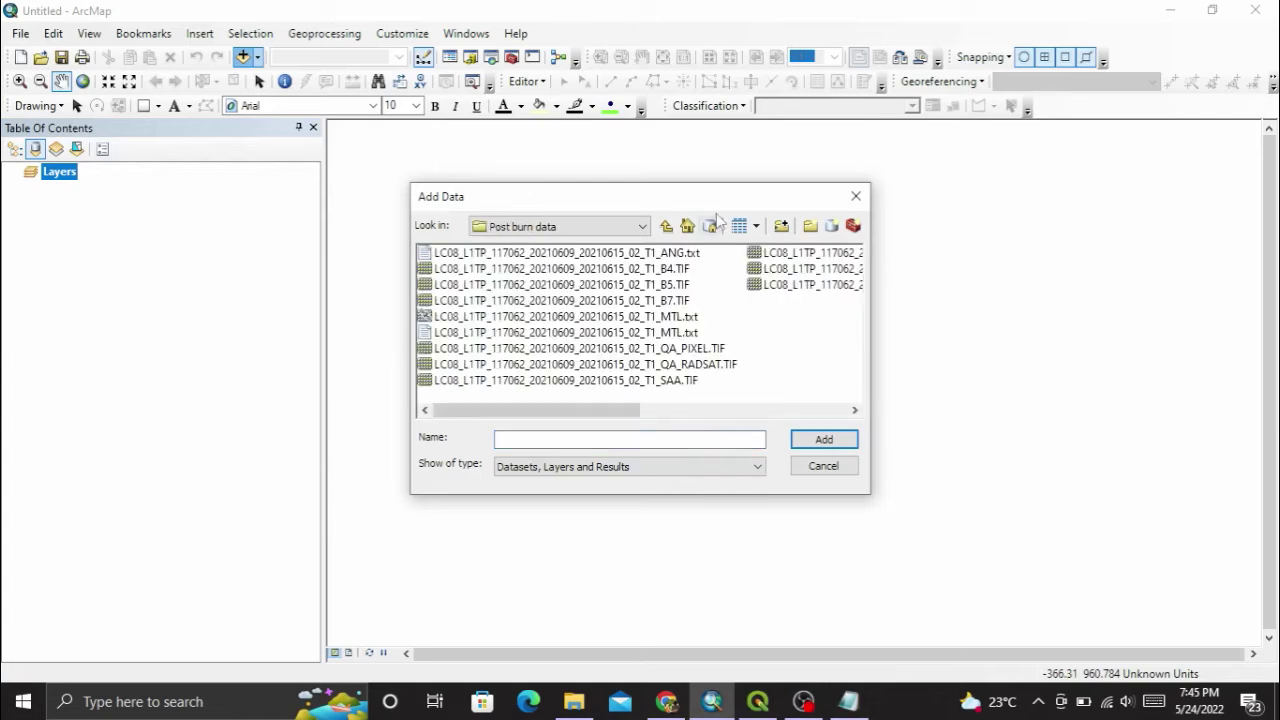
pyautogui.click(666, 228)
pyautogui.doubleClick(492, 335)
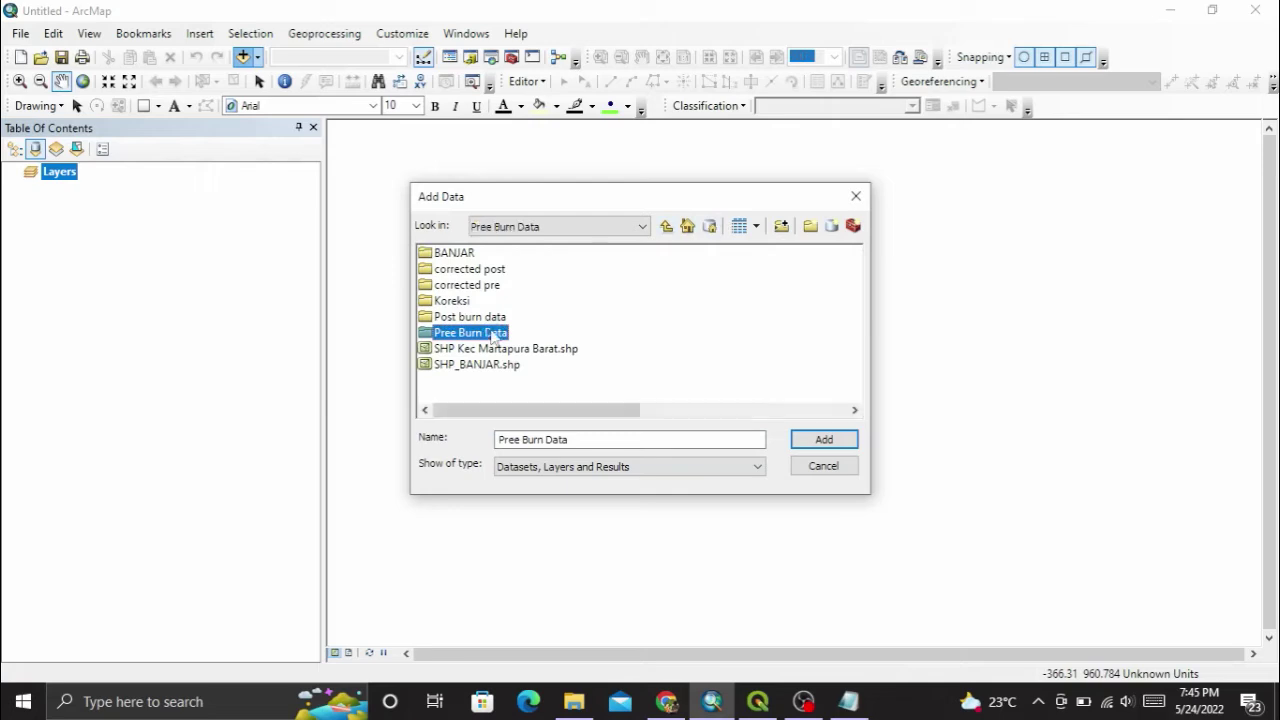
pyautogui.click(666, 227)
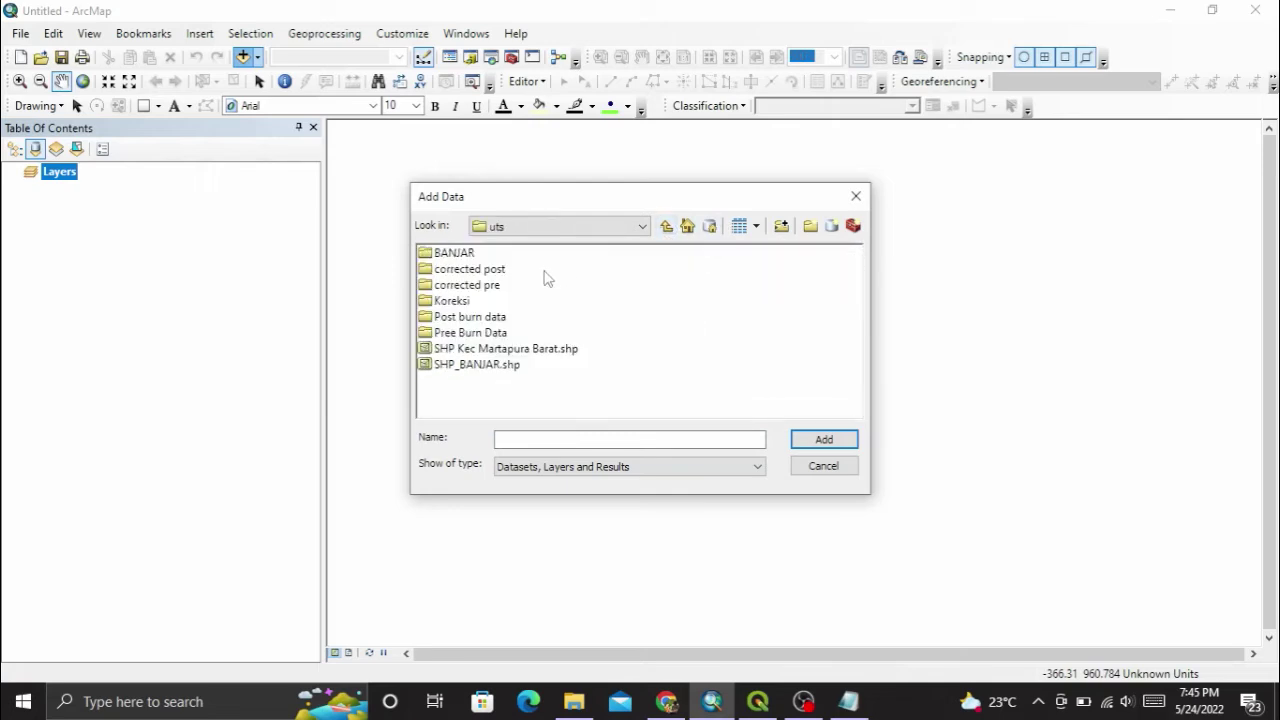
pyautogui.doubleClick(492, 285)
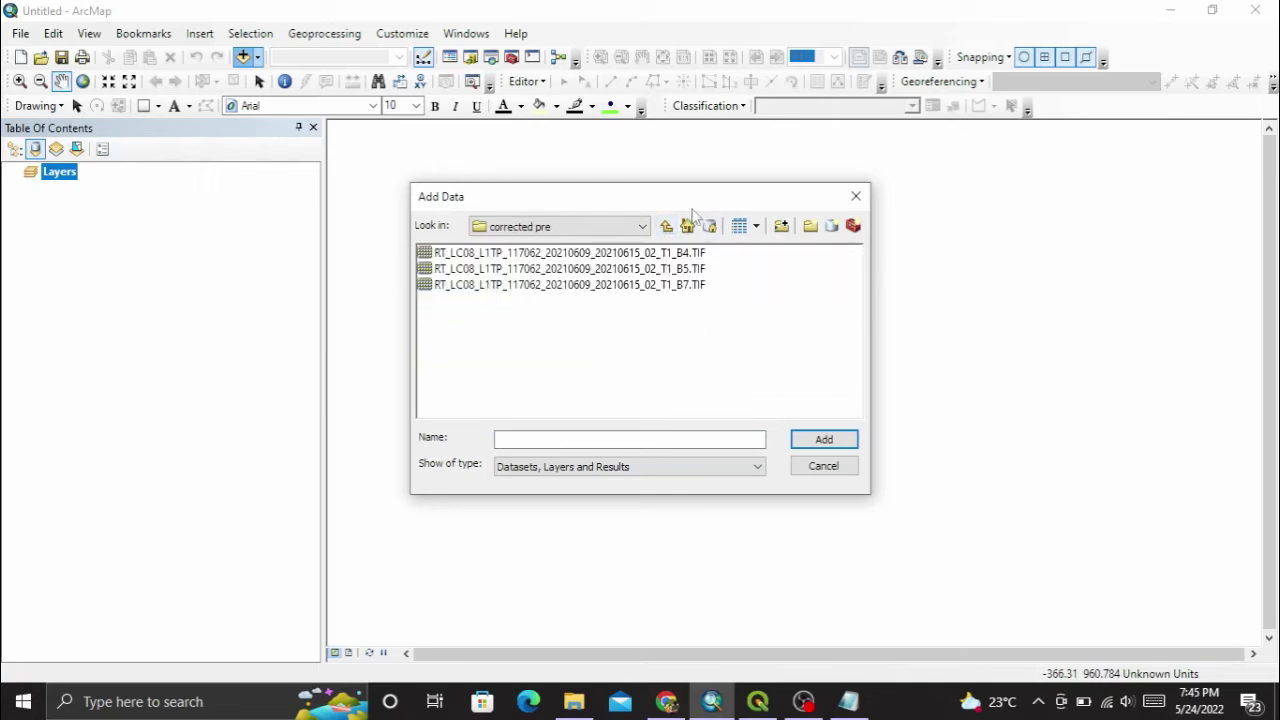
pyautogui.click(666, 227)
pyautogui.click(500, 271)
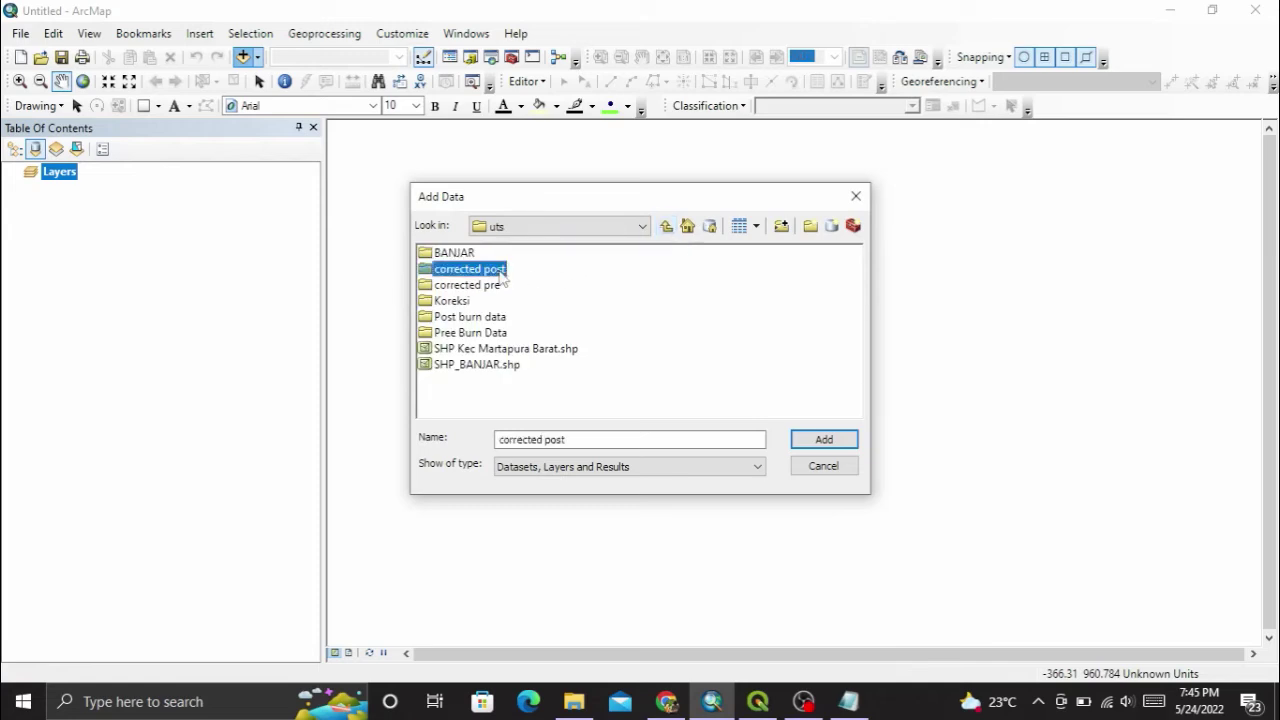
pyautogui.doubleClick(500, 271)
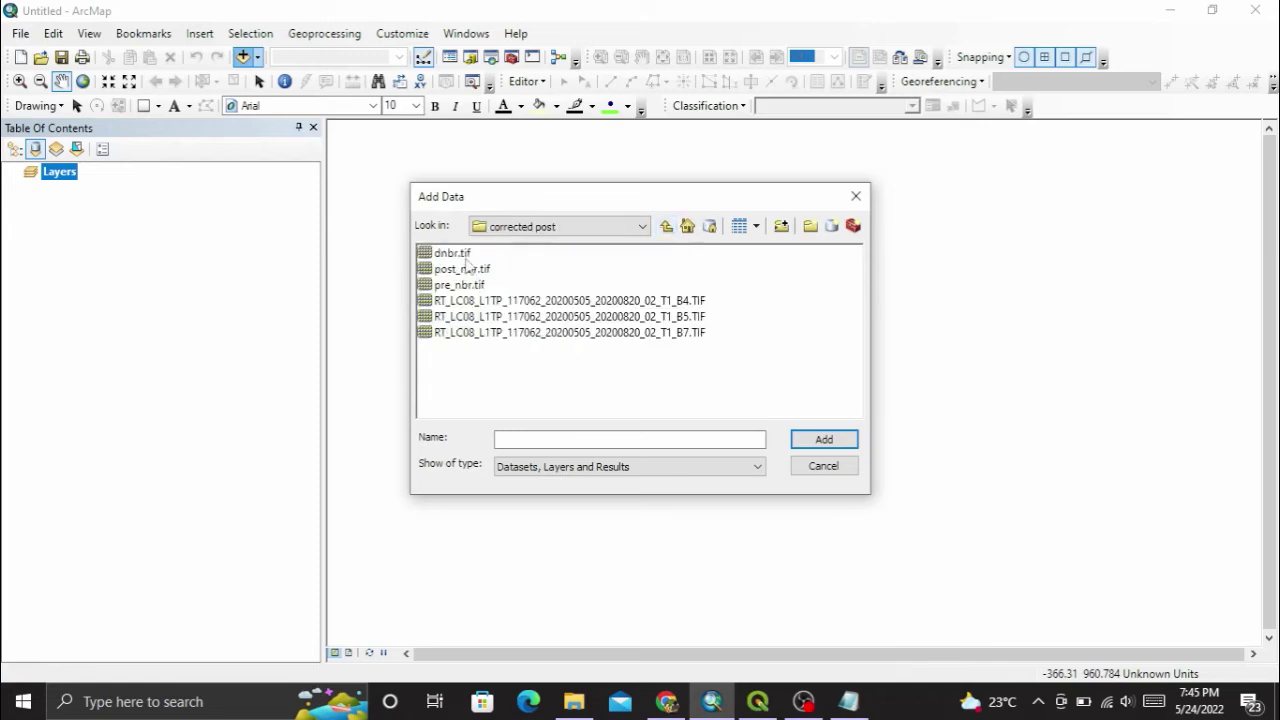
pyautogui.click(465, 255)
pyautogui.click(836, 441)
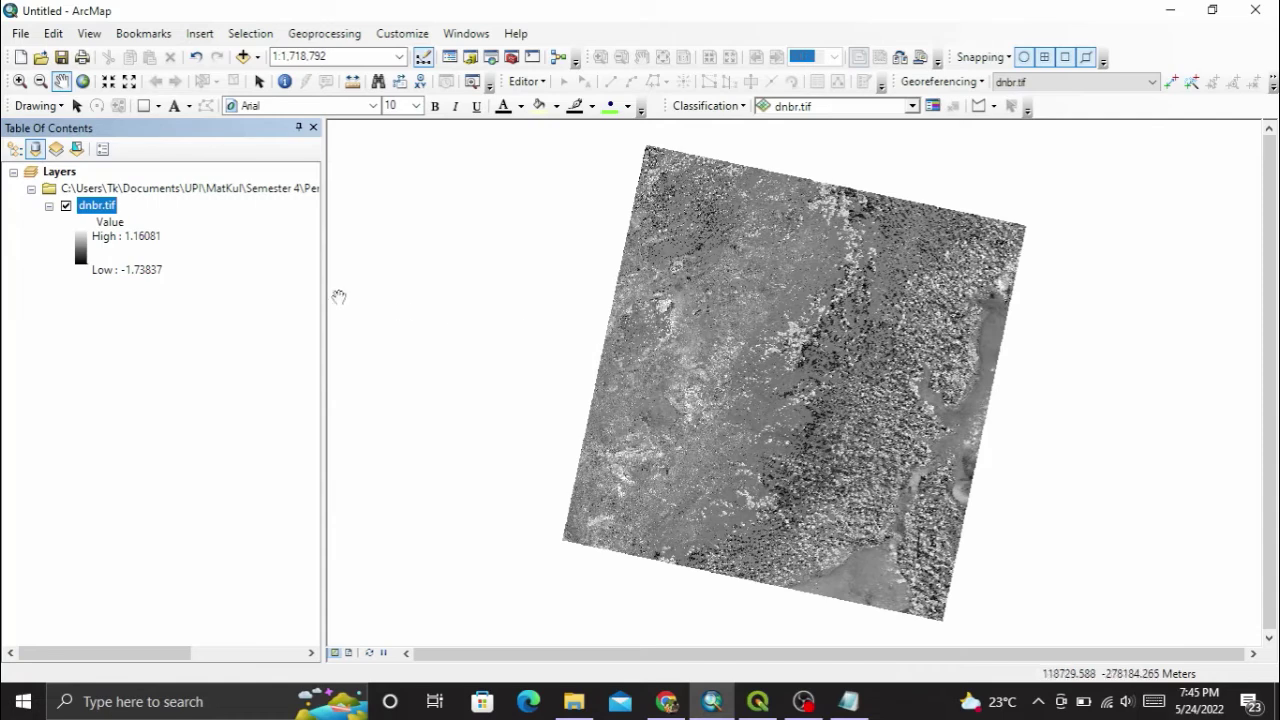
# Apply the red-yellow-blue color ramp, inverted, to the dnbr.tif layer.
pyautogui.click(82, 243)
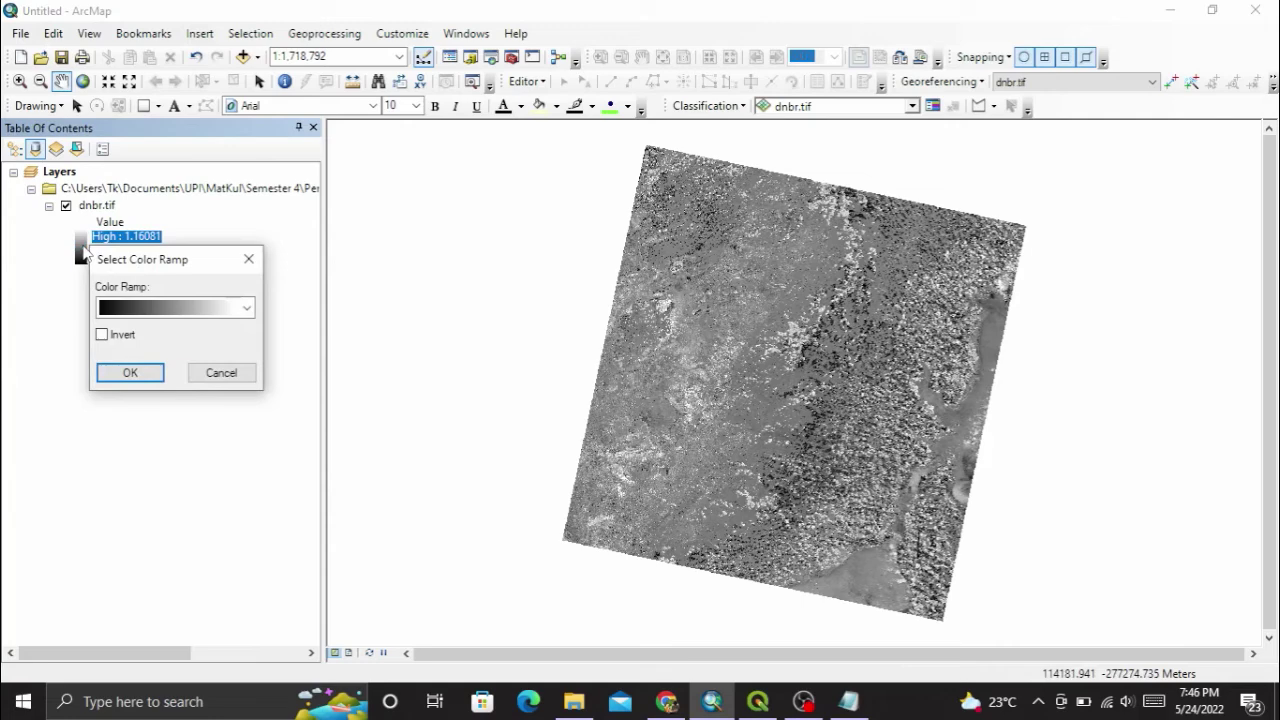
pyautogui.click(246, 309)
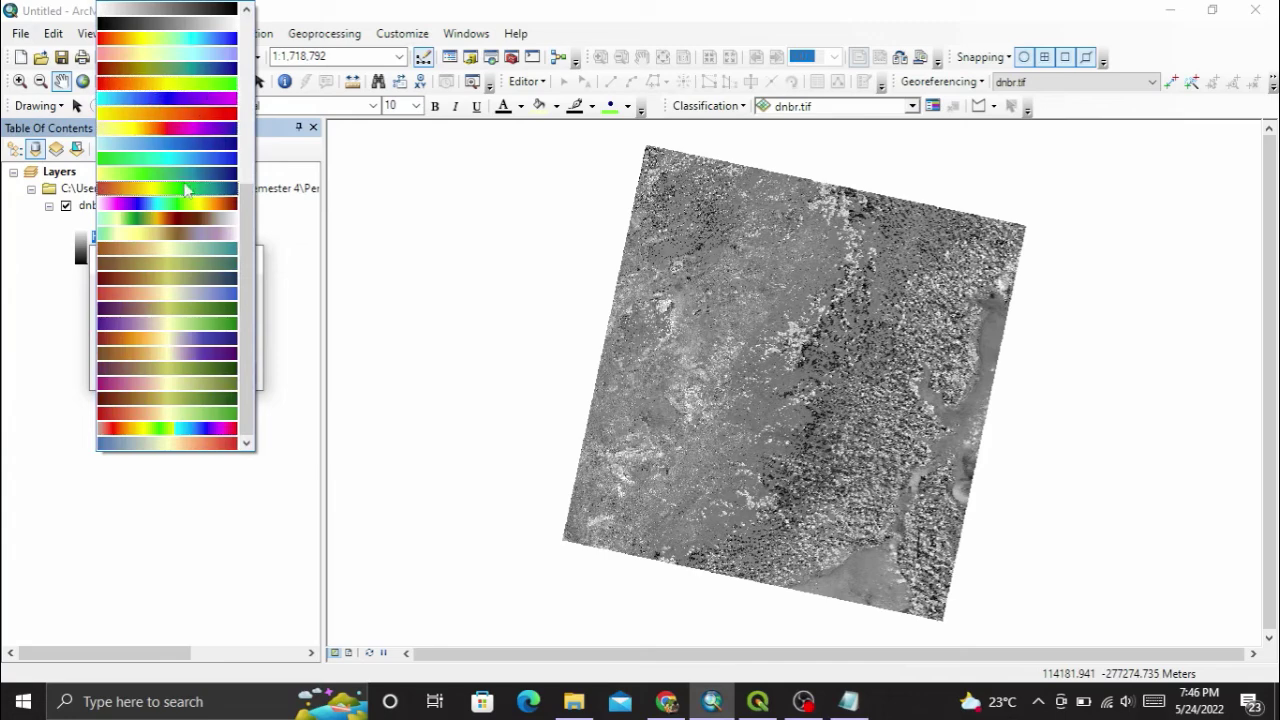
pyautogui.click(173, 295)
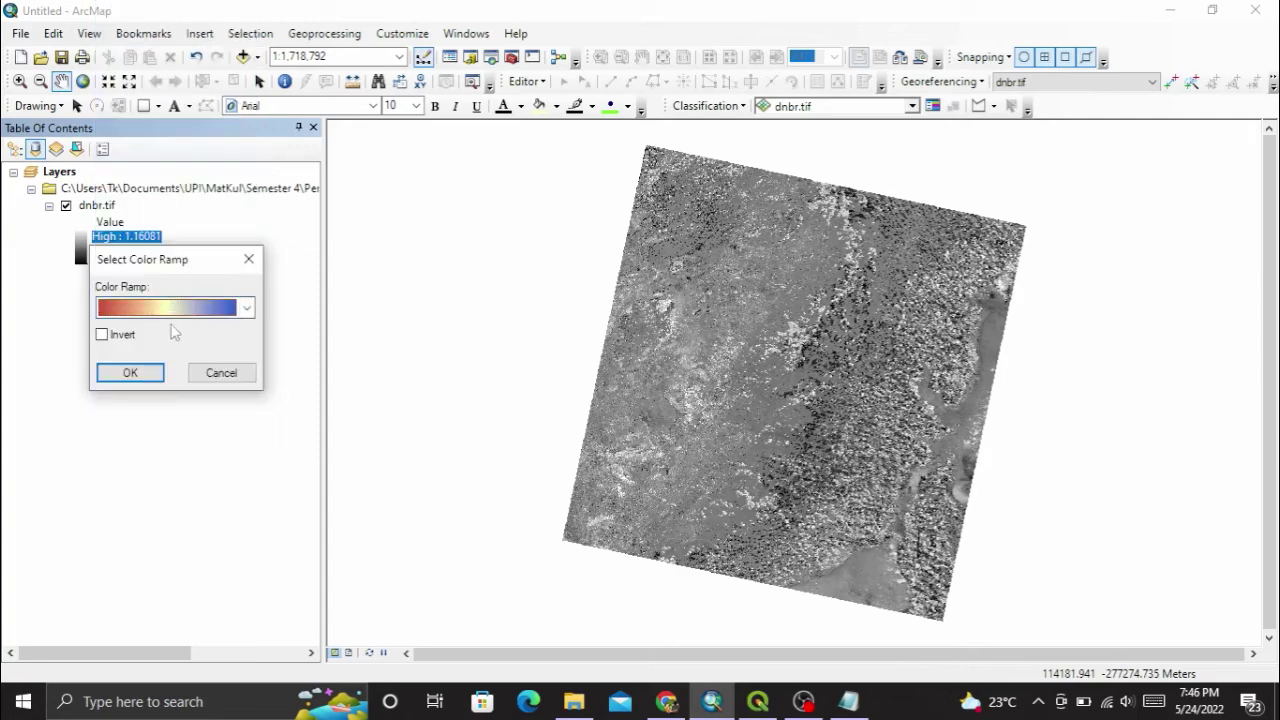
pyautogui.click(108, 339)
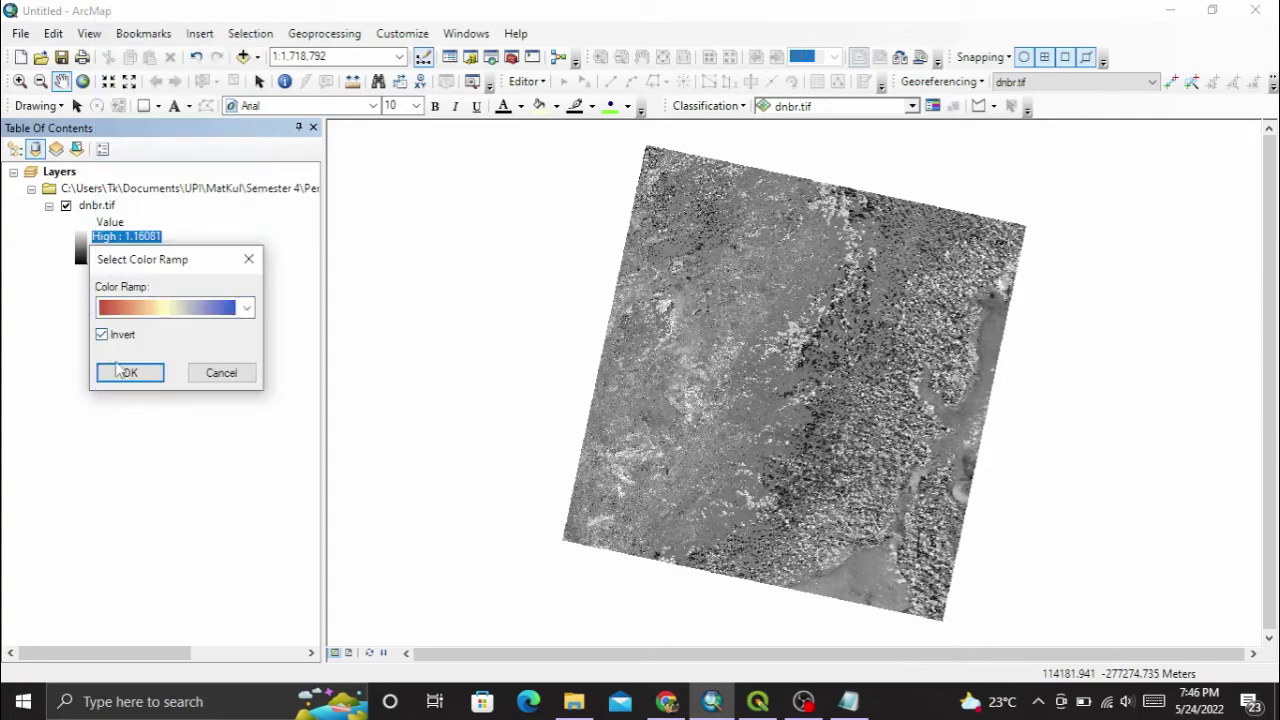
pyautogui.click(130, 372)
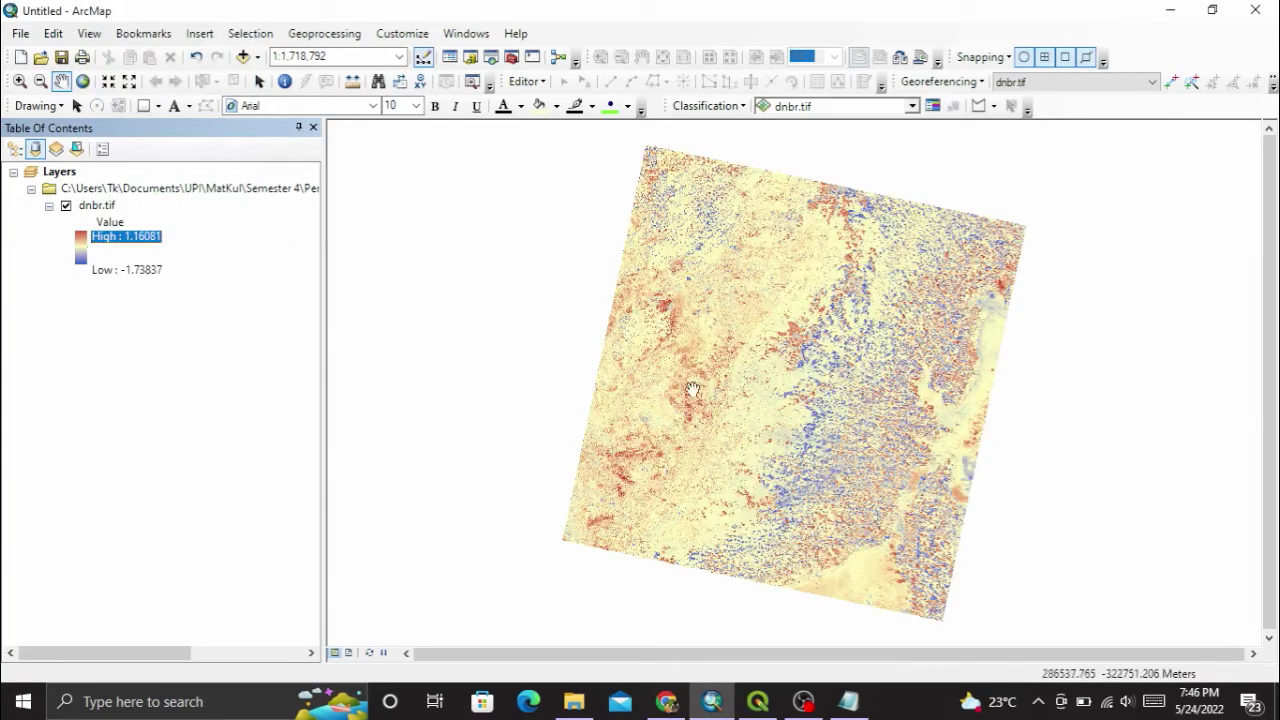
pyautogui.moveTo(700, 389); pyautogui.dragTo(652, 367)
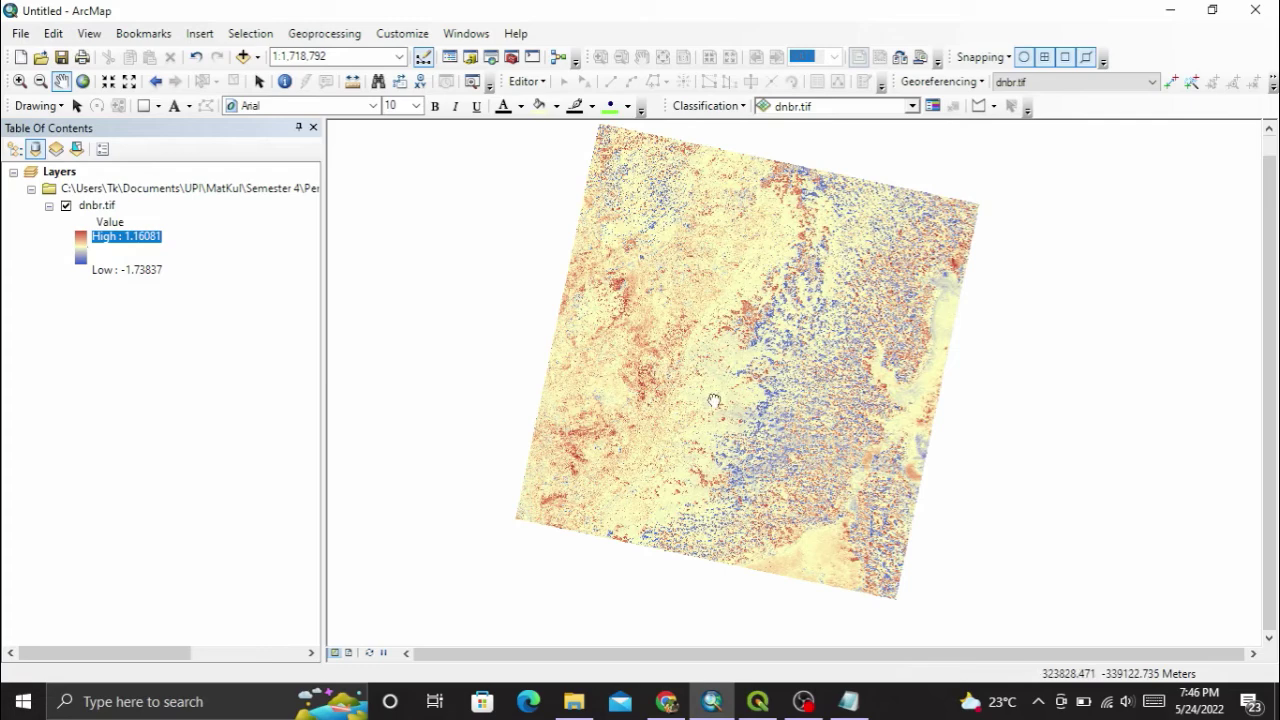
pyautogui.moveTo(713, 401); pyautogui.dragTo(728, 427)
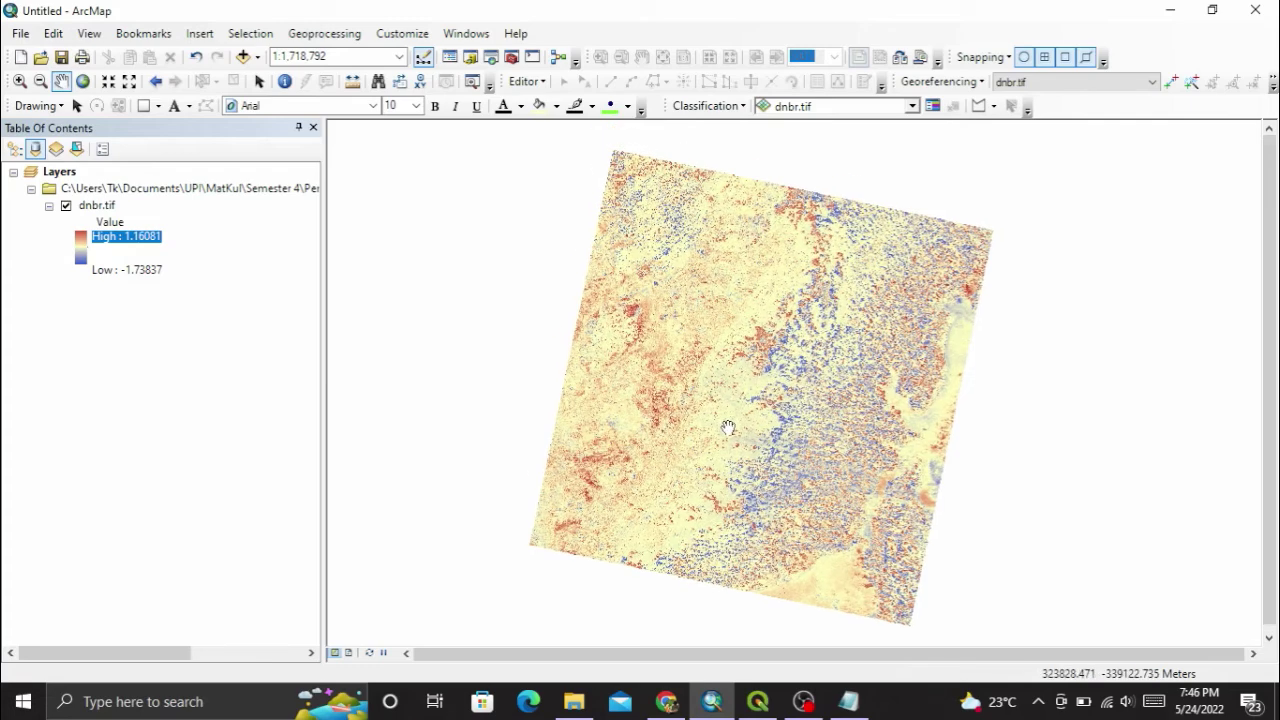
pyautogui.moveTo(708, 421); pyautogui.dragTo(696, 409)
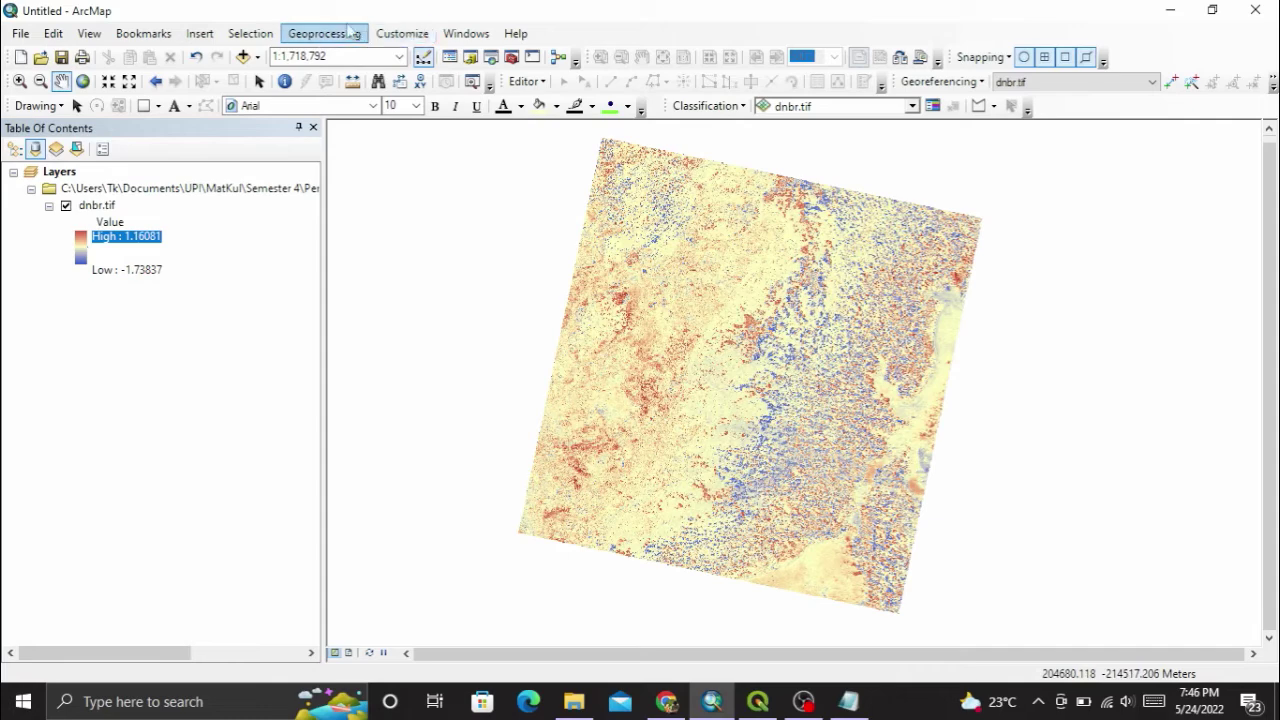
# Add SHP Kec Martapura Barat.shp from the uts folder to the map.
pyautogui.click(245, 56)
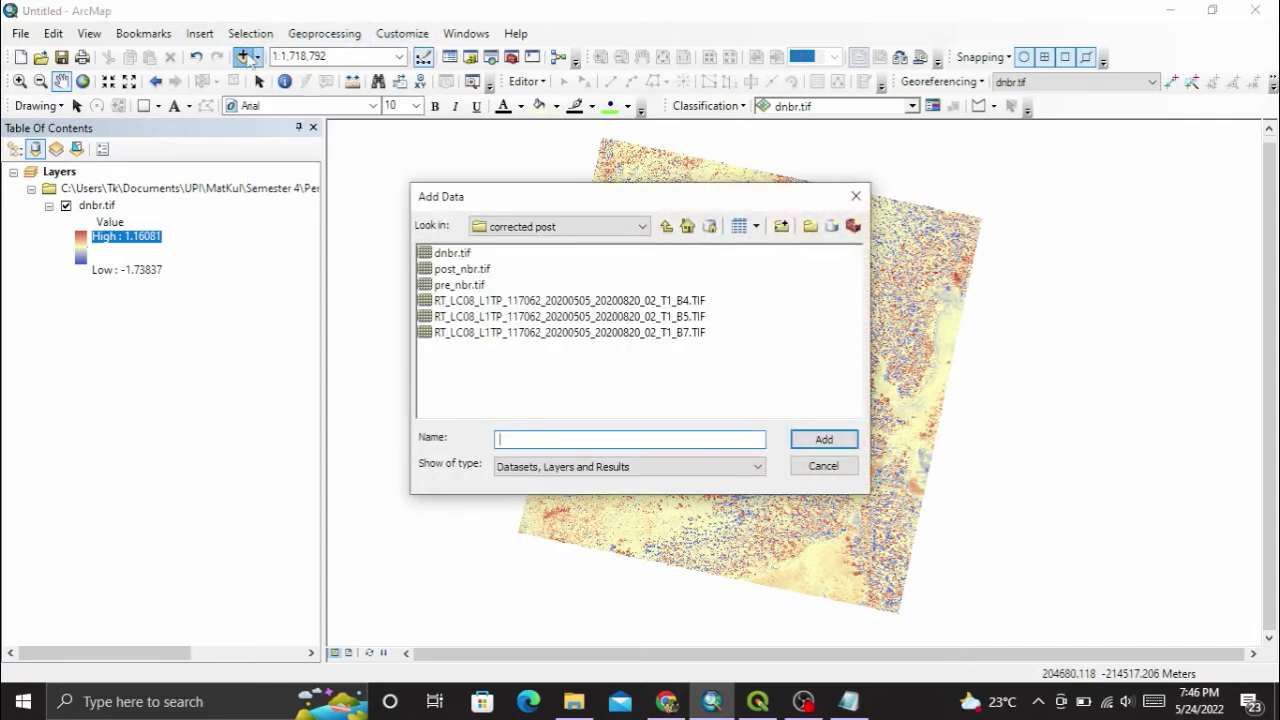
pyautogui.click(666, 227)
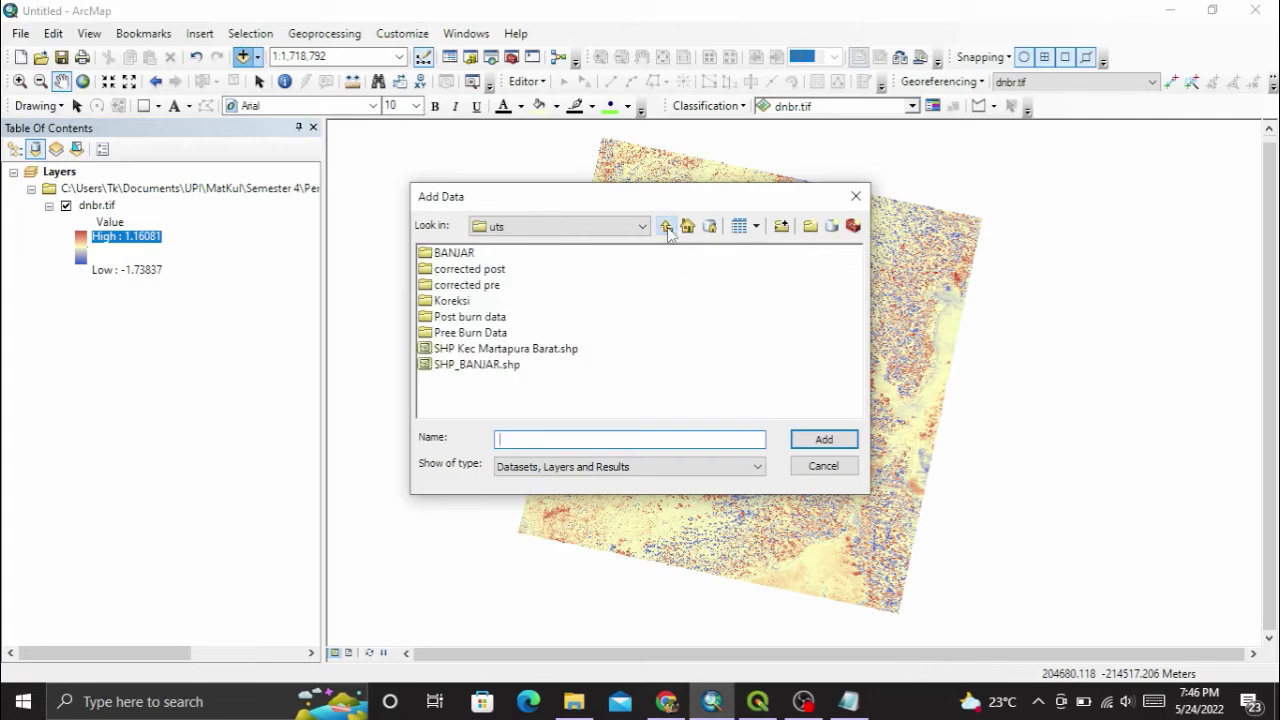
pyautogui.click(549, 352)
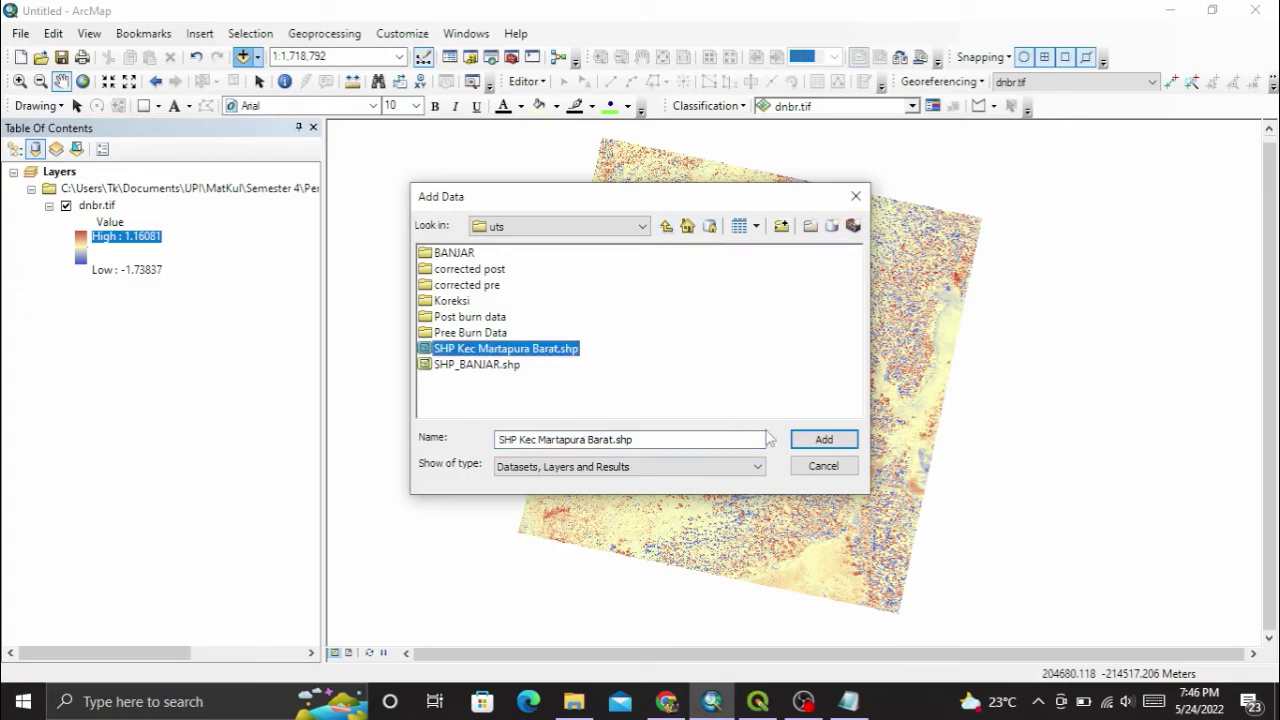
pyautogui.click(806, 438)
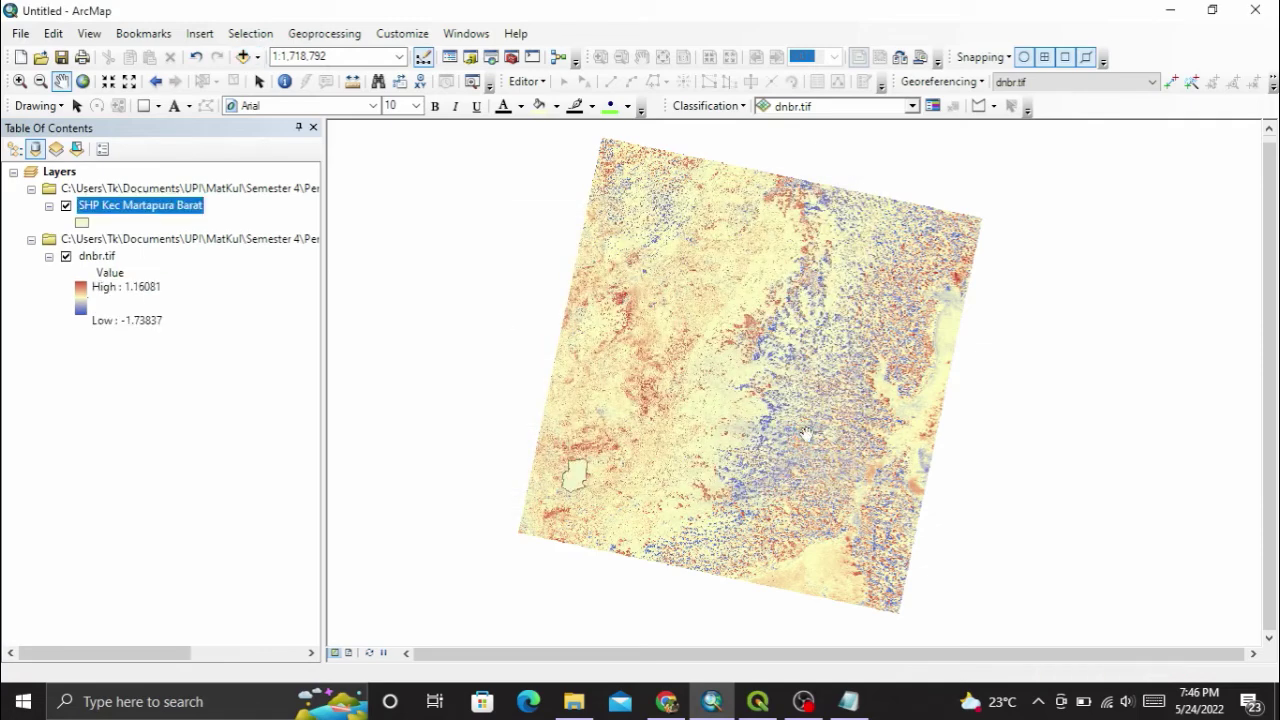
# Give the SHP Kec Martapura Barat layer the Hollow symbol with a slightly thicker outline.
pyautogui.doubleClick(82, 224)
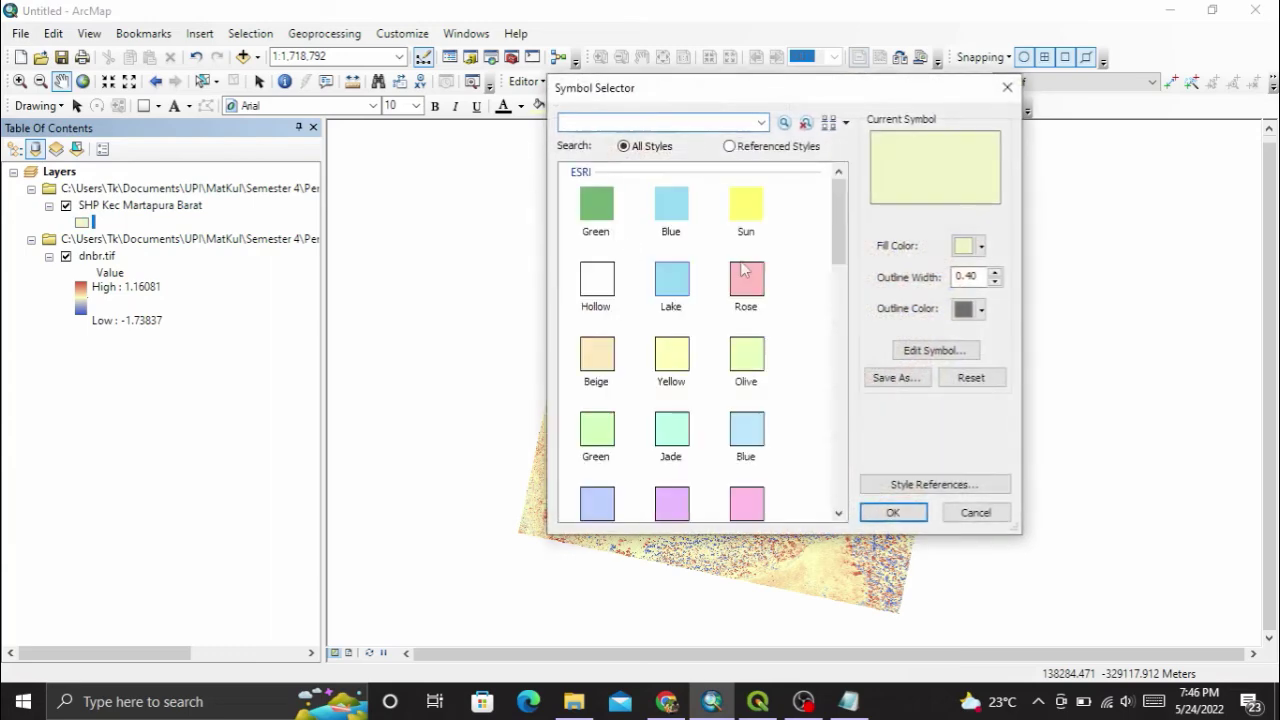
pyautogui.click(592, 290)
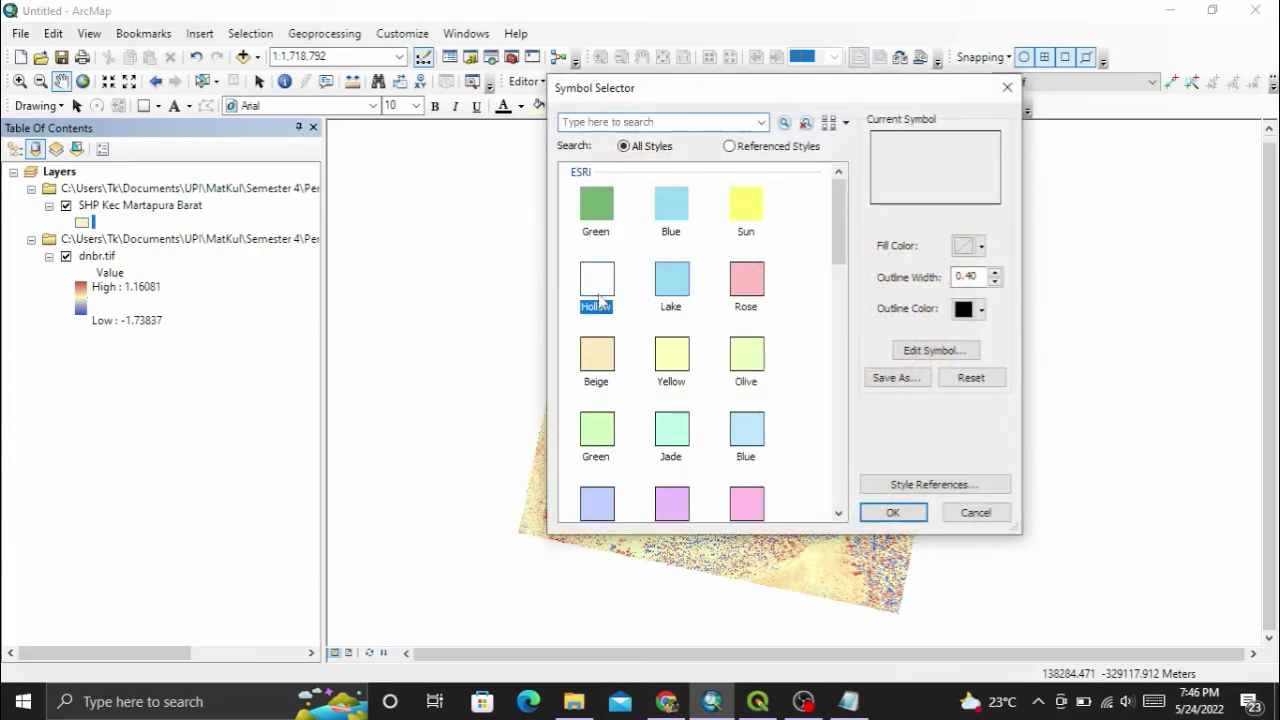
pyautogui.click(994, 273)
pyautogui.click(893, 512)
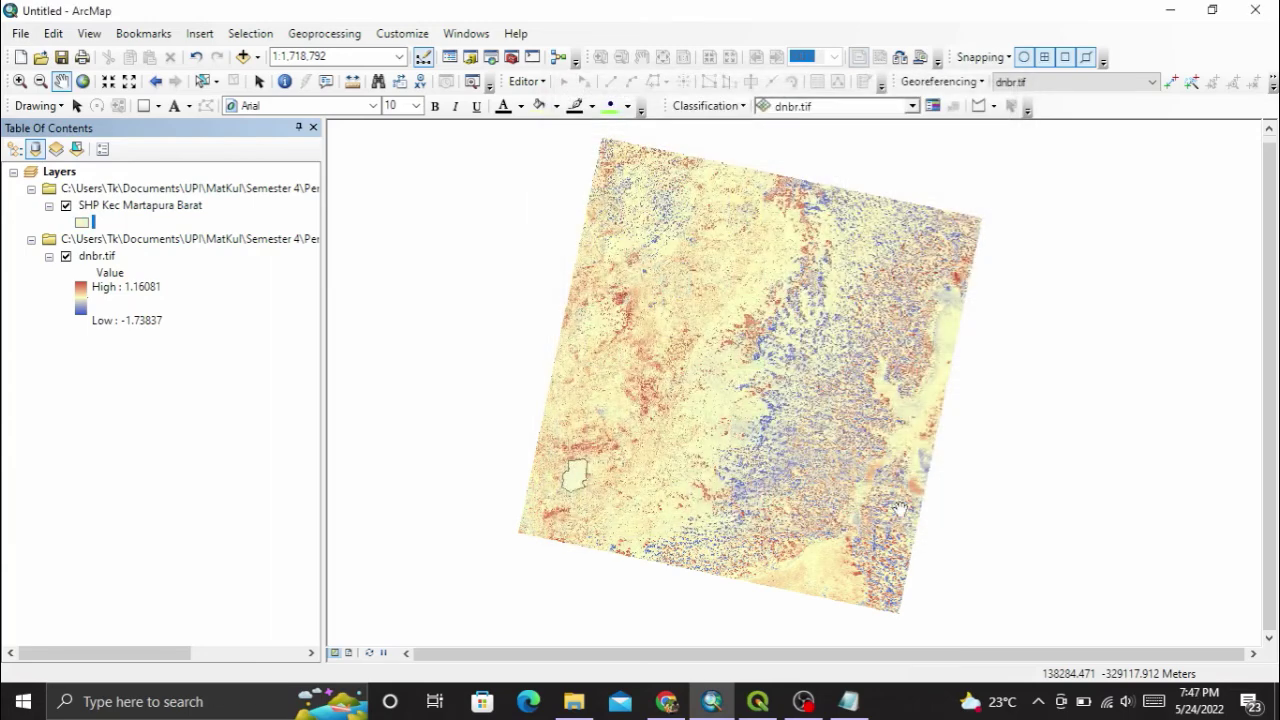
# Search the local tools for Mask and open the Extract by Mask tool.
pyautogui.click(467, 34)
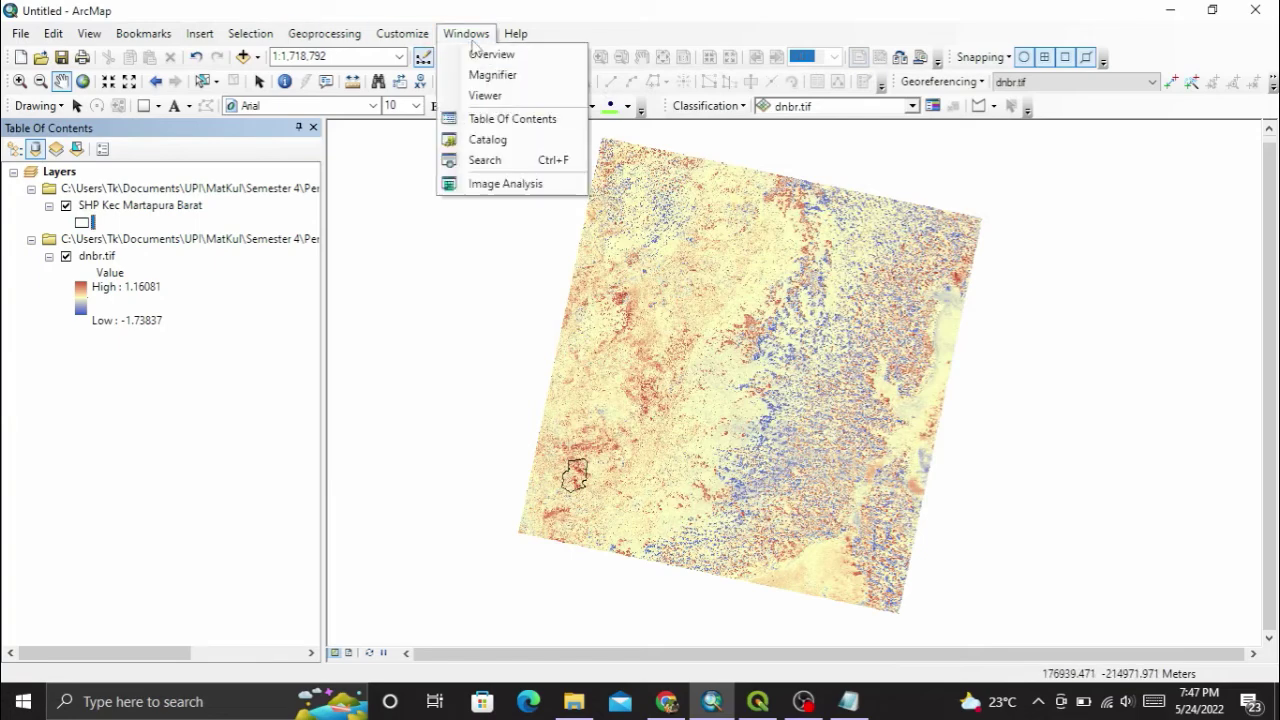
pyautogui.click(539, 163)
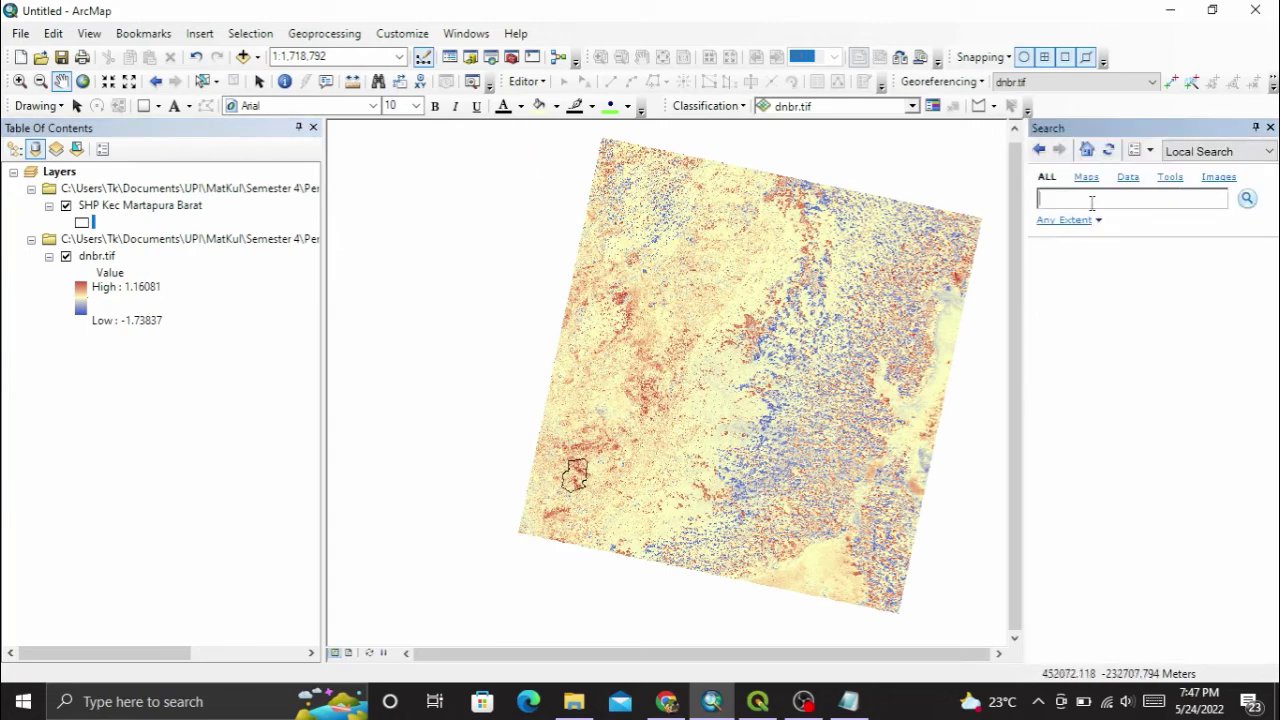
pyautogui.click(1142, 196)
pyautogui.write('Mask')
pyautogui.press('Return')
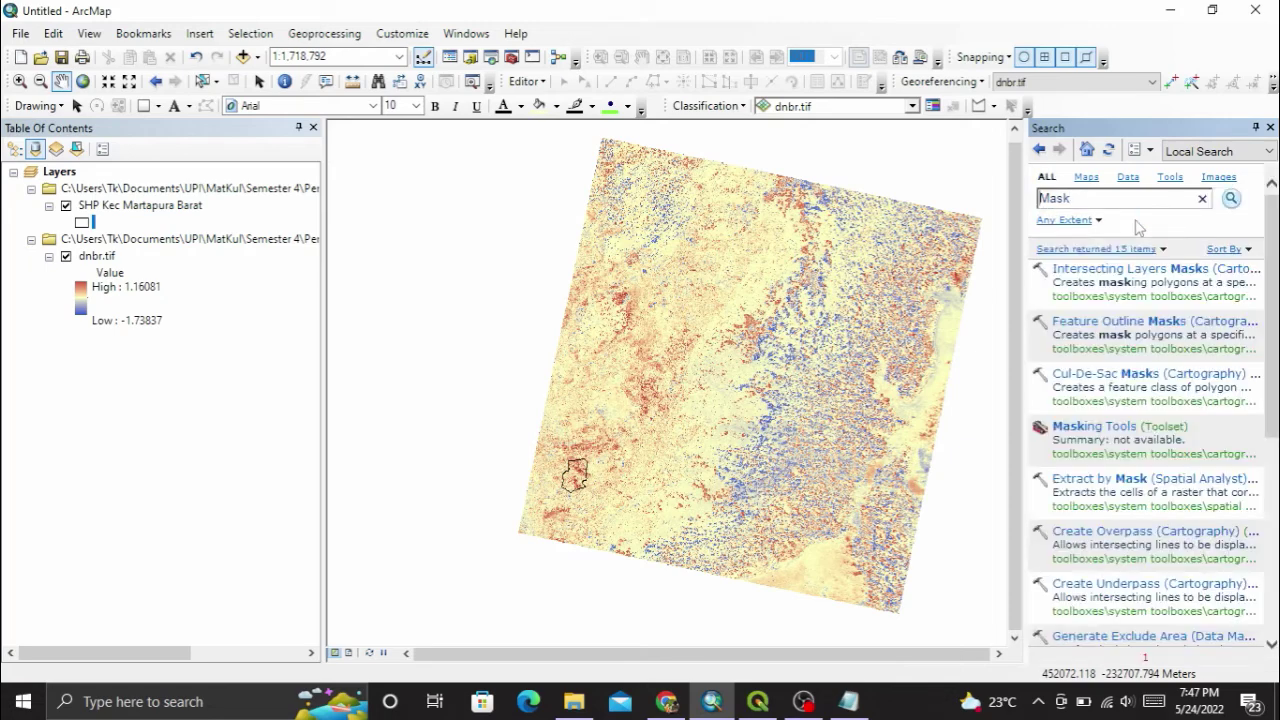
pyautogui.click(1120, 481)
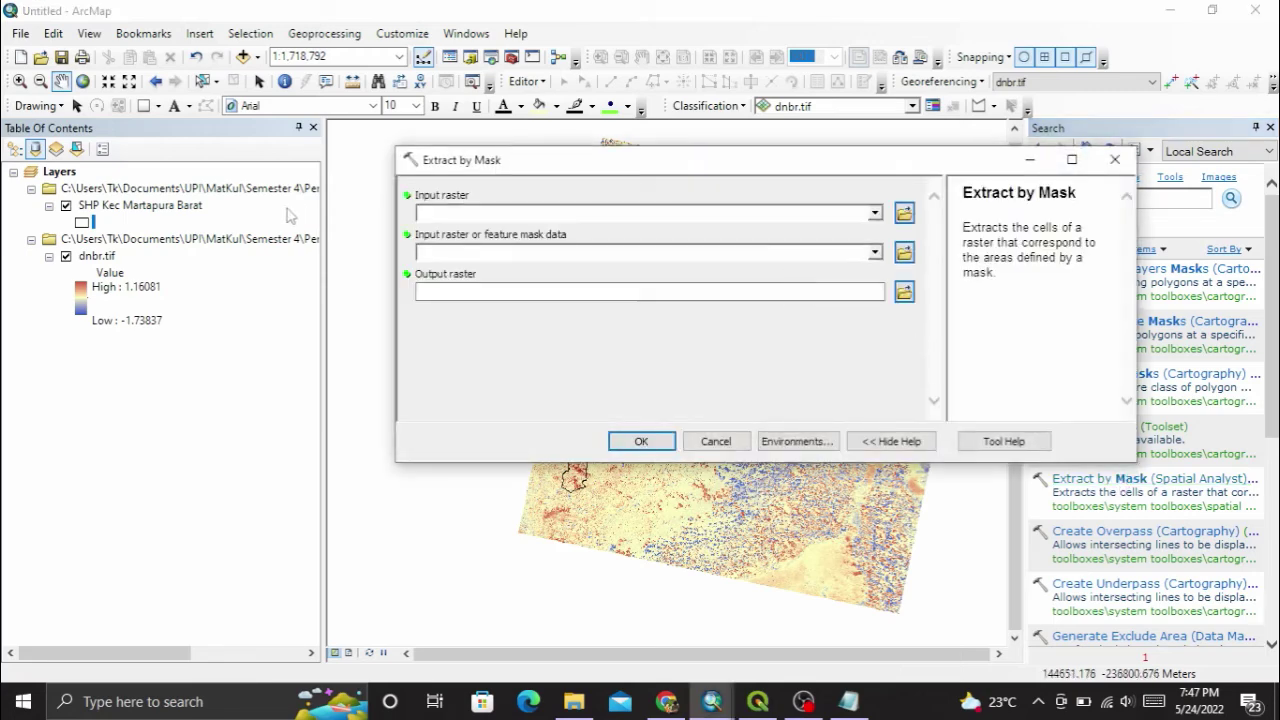
# Extract dnbr.tif by the SHP Kec Martapura Barat mask with the default output raster, then close the search pane.
pyautogui.moveTo(103, 258); pyautogui.dragTo(437, 214)
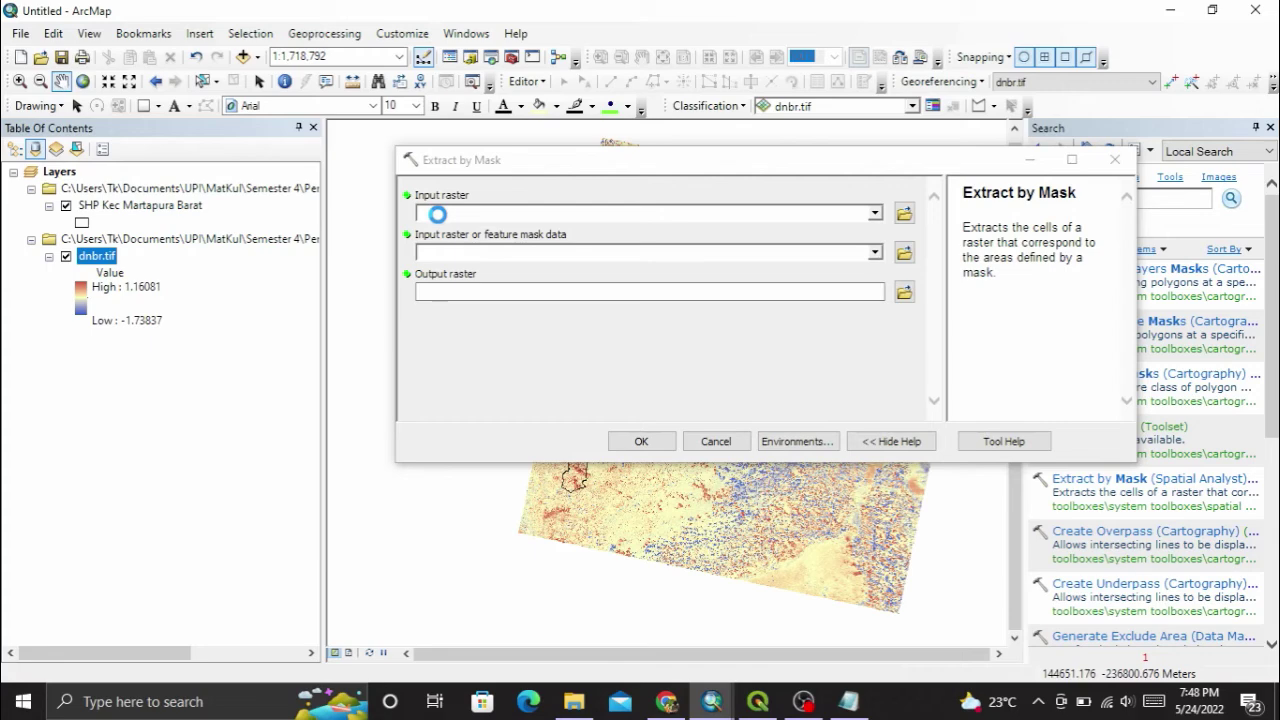
pyautogui.click(182, 205)
pyautogui.moveTo(182, 205); pyautogui.dragTo(554, 258)
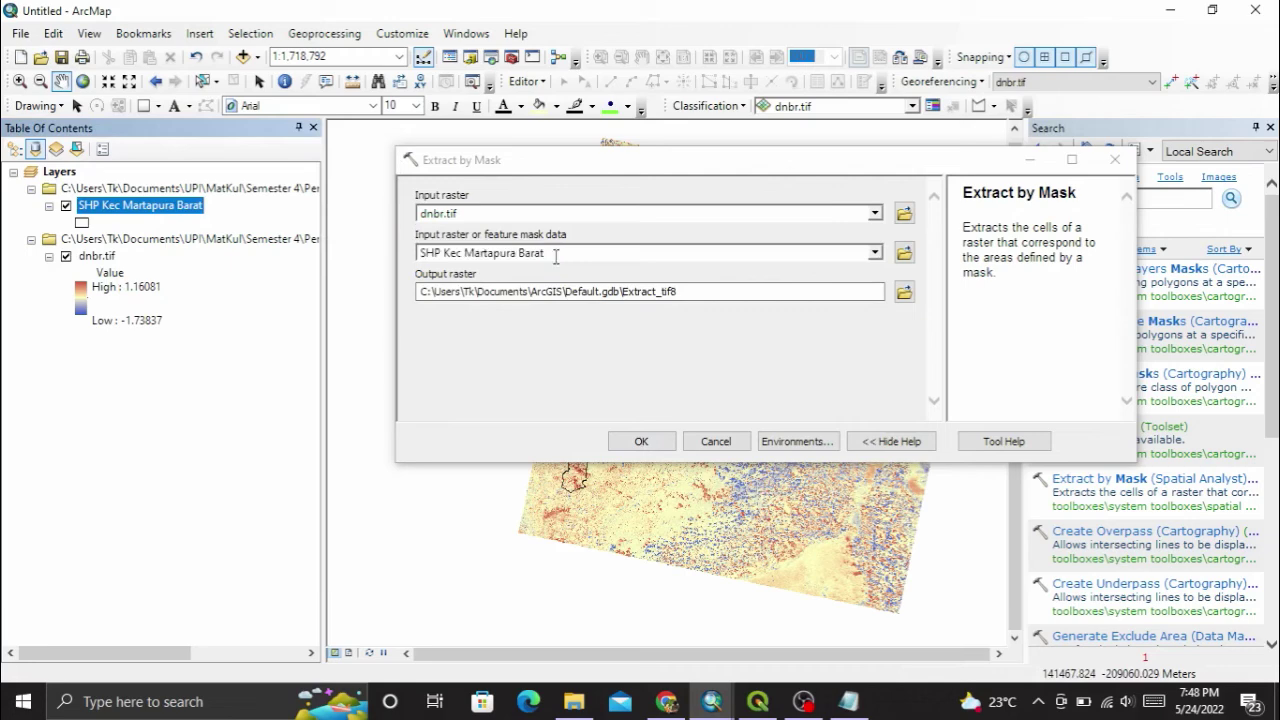
pyautogui.click(650, 441)
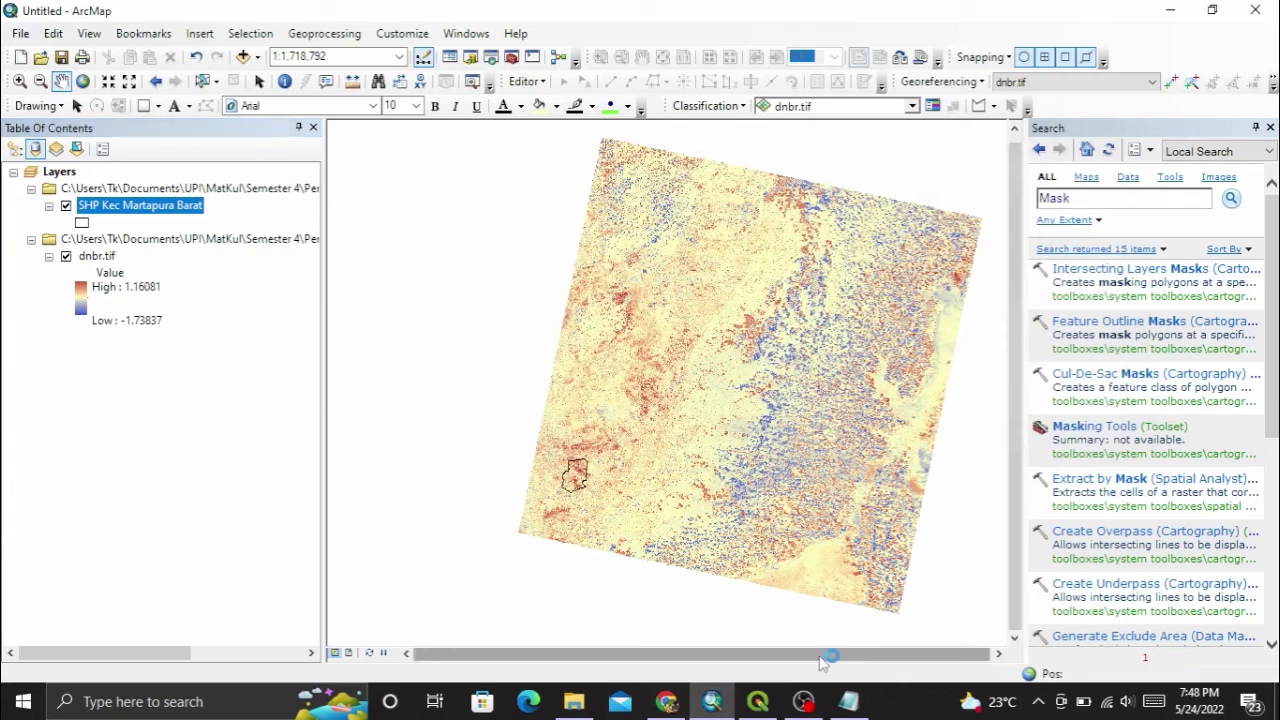
pyautogui.click(1270, 127)
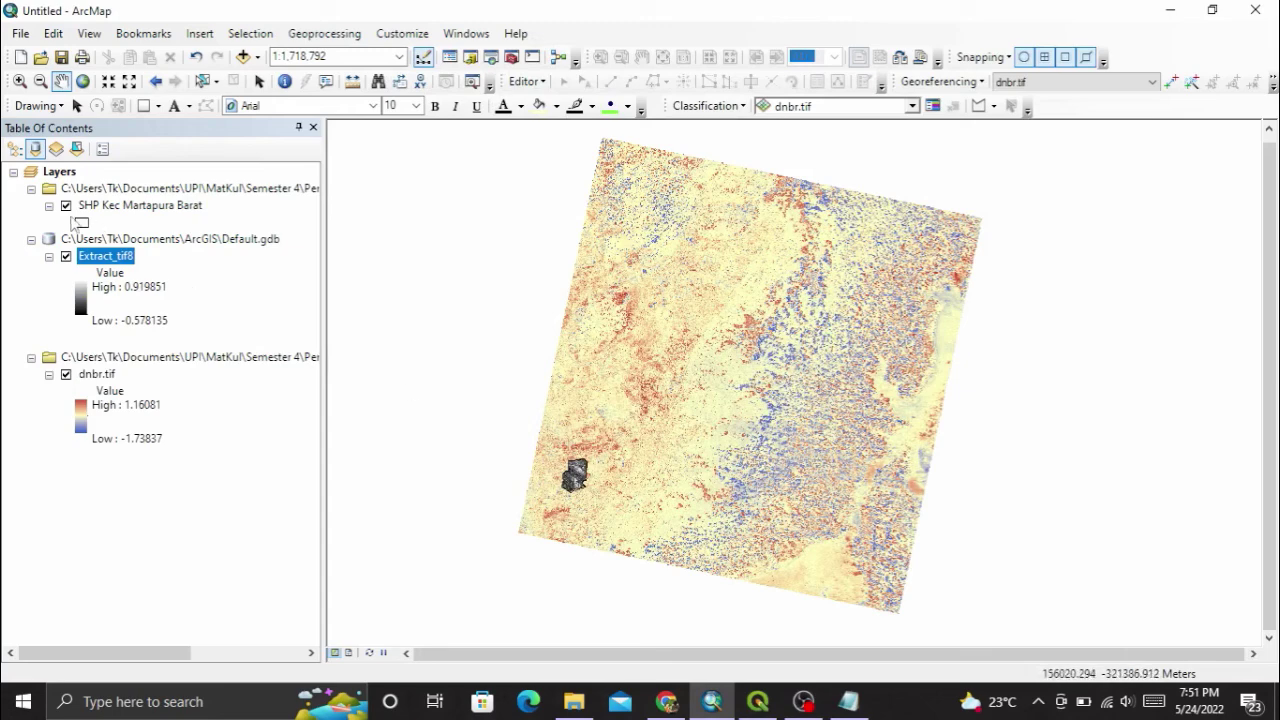
# Hide the dnbr.tif layer and zoom the map to the extent of the extracted raster.
pyautogui.click(66, 374)
pyautogui.click(106, 256)
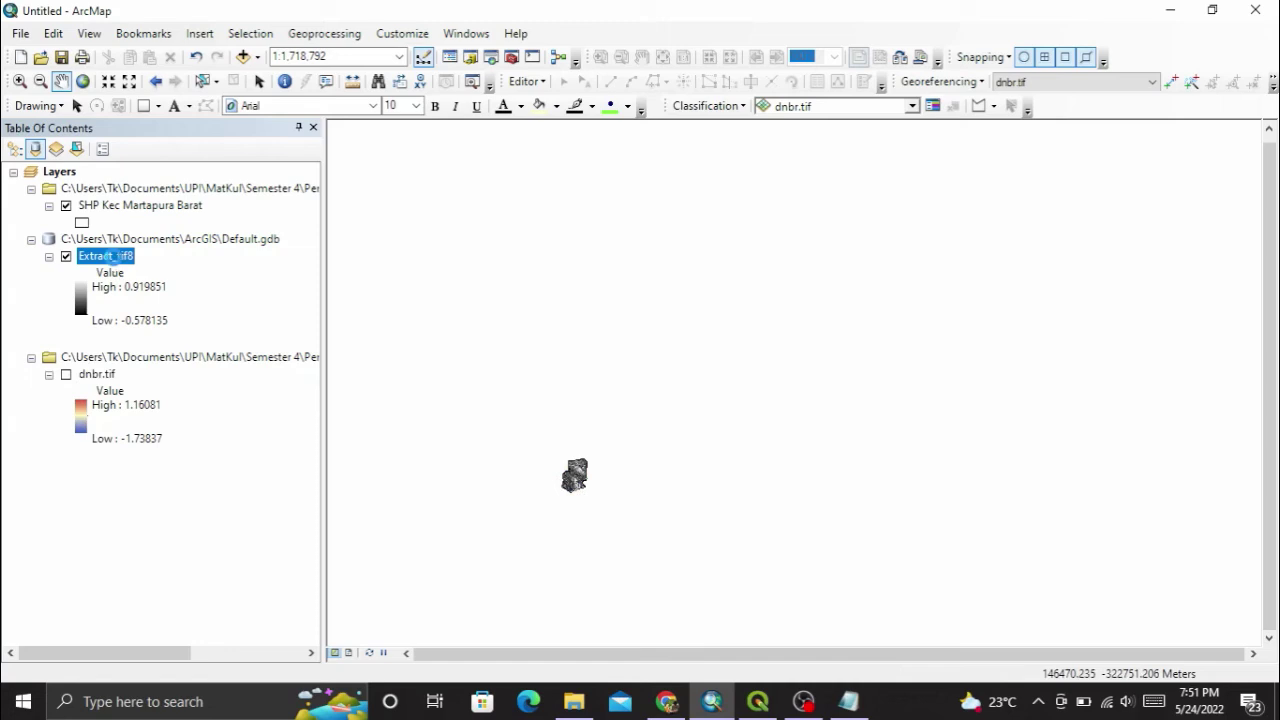
pyautogui.rightClick(114, 257)
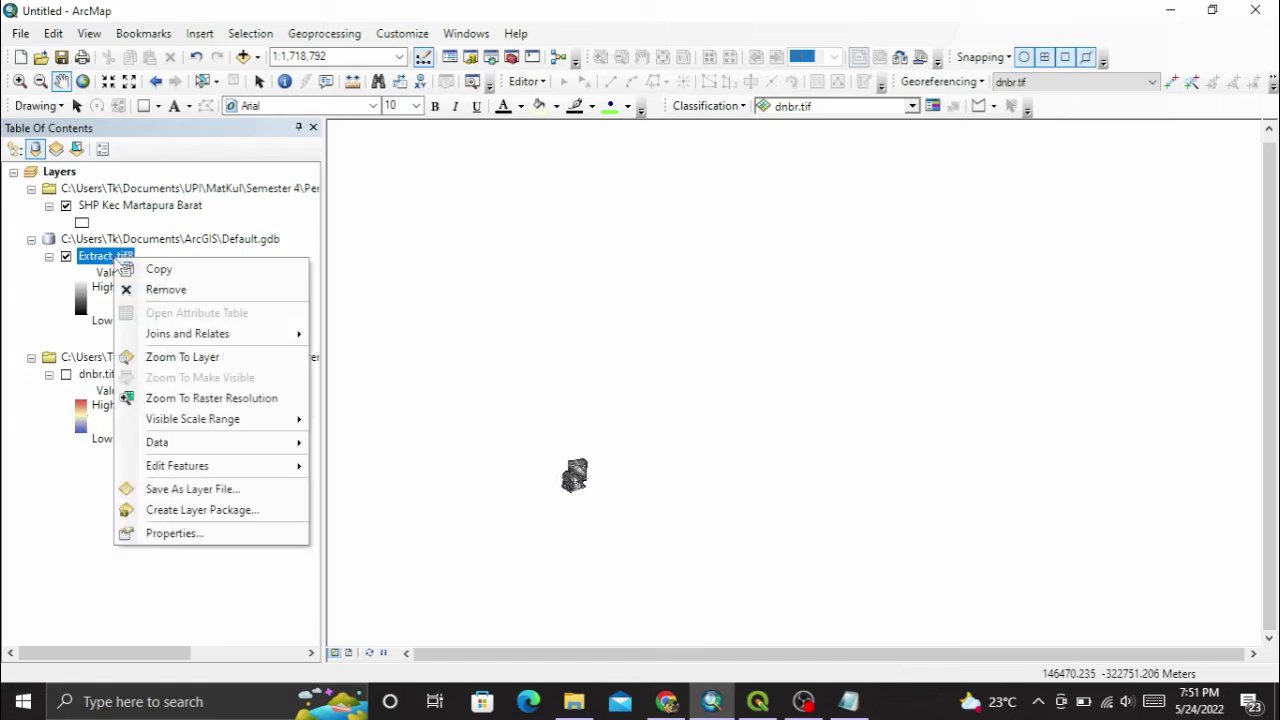
pyautogui.click(207, 360)
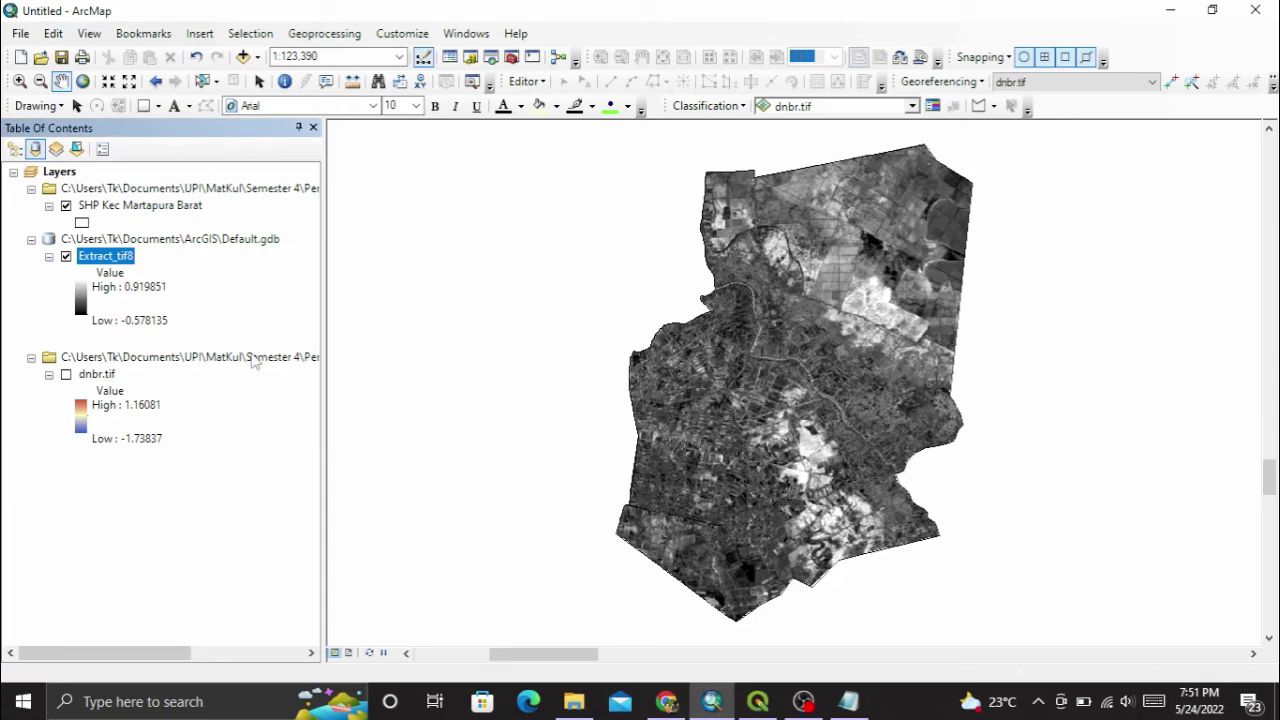
# Apply the red-yellow-blue color ramp, inverted, to the extracted raster layer.
pyautogui.click(84, 290)
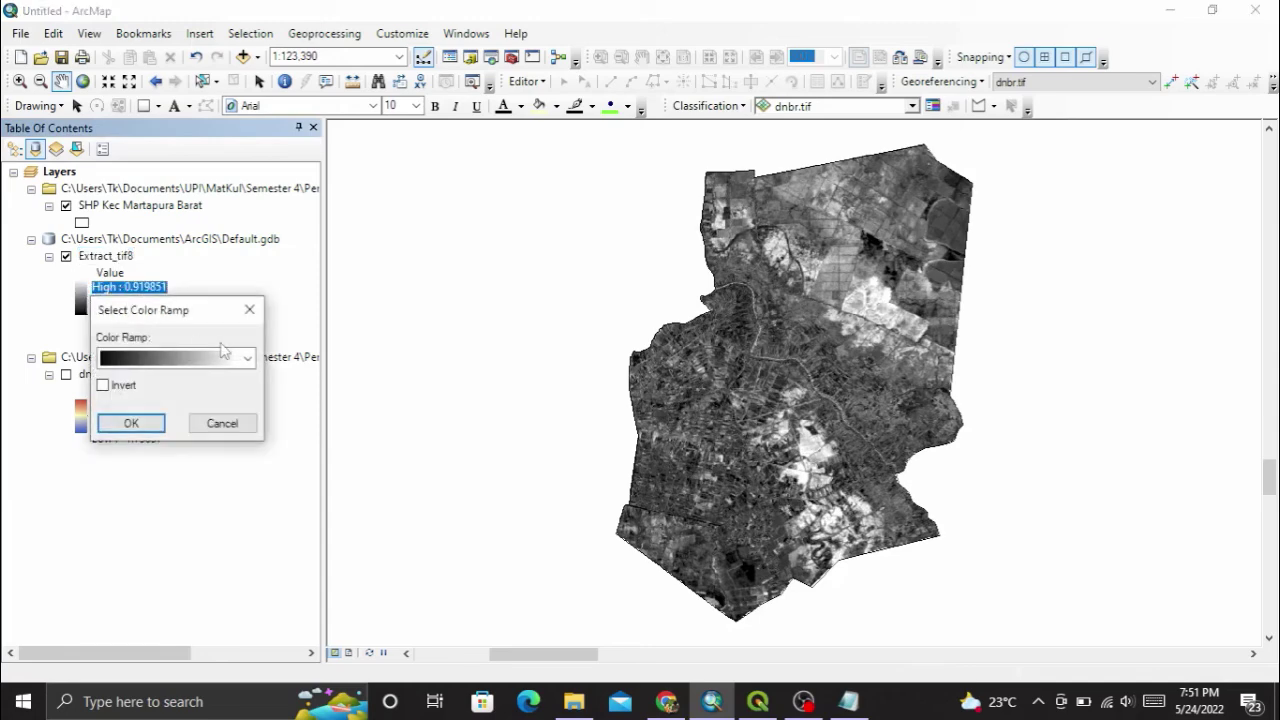
pyautogui.click(245, 360)
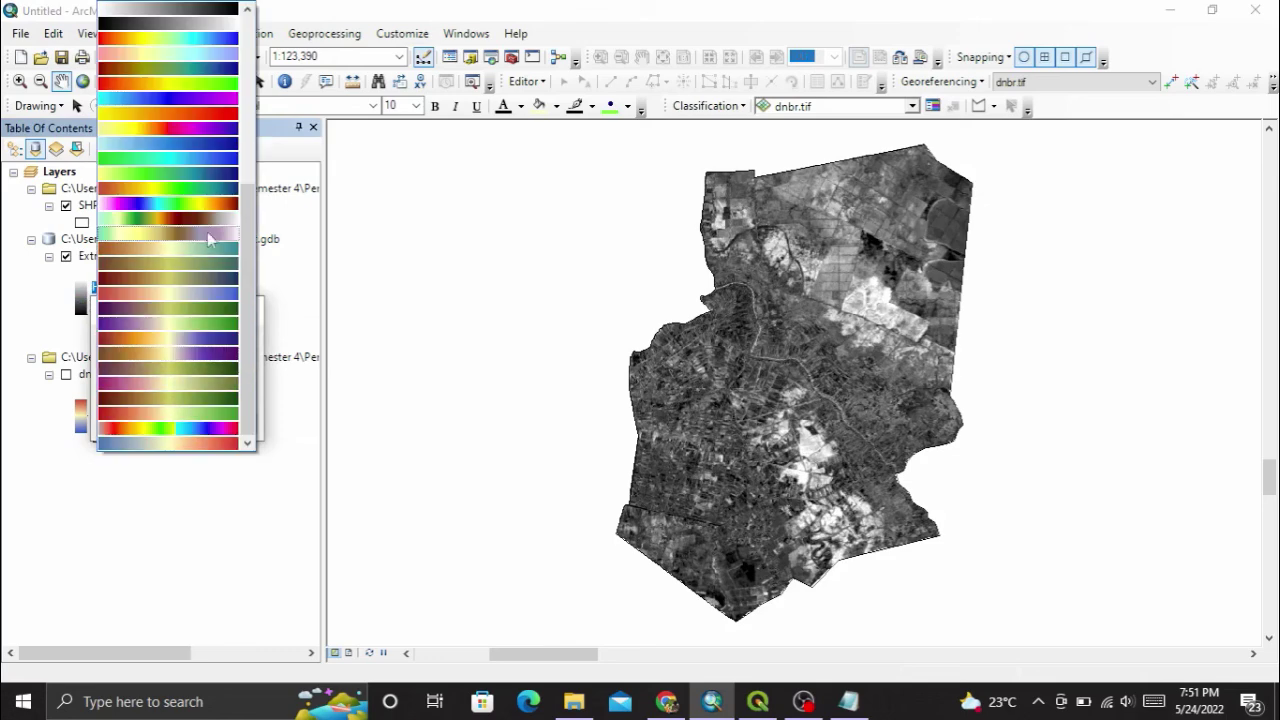
pyautogui.click(213, 289)
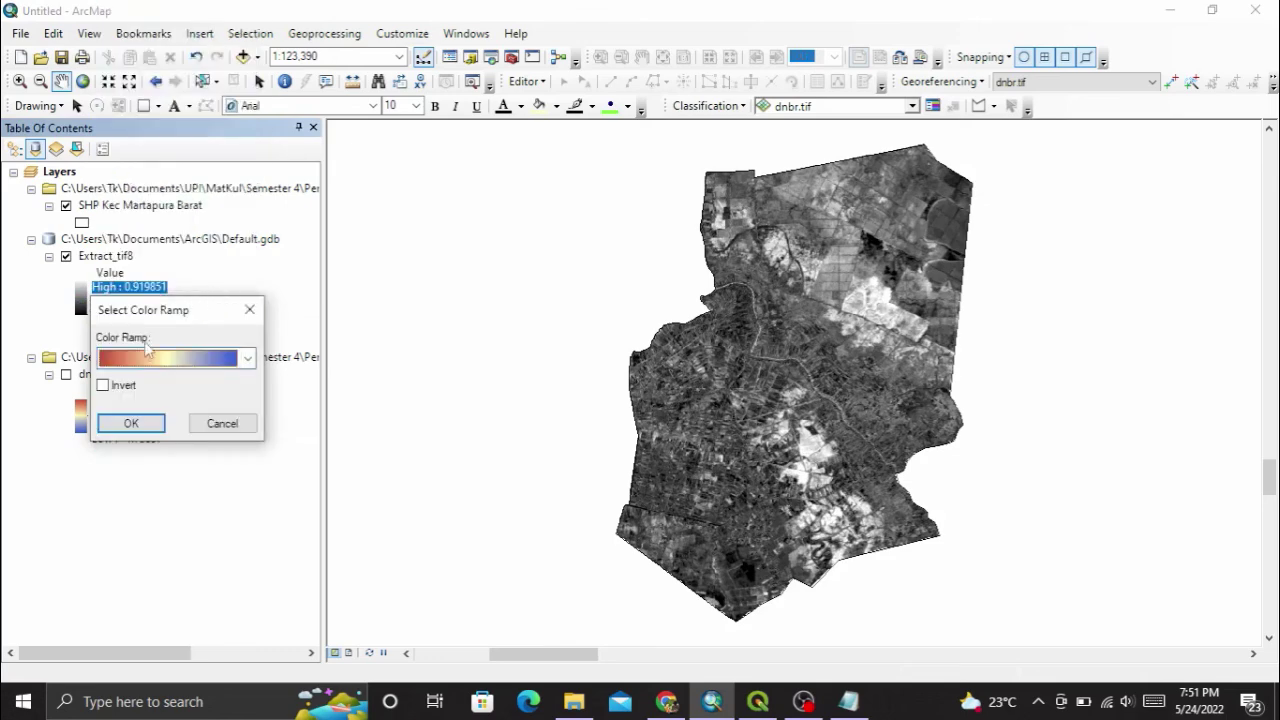
pyautogui.click(131, 423)
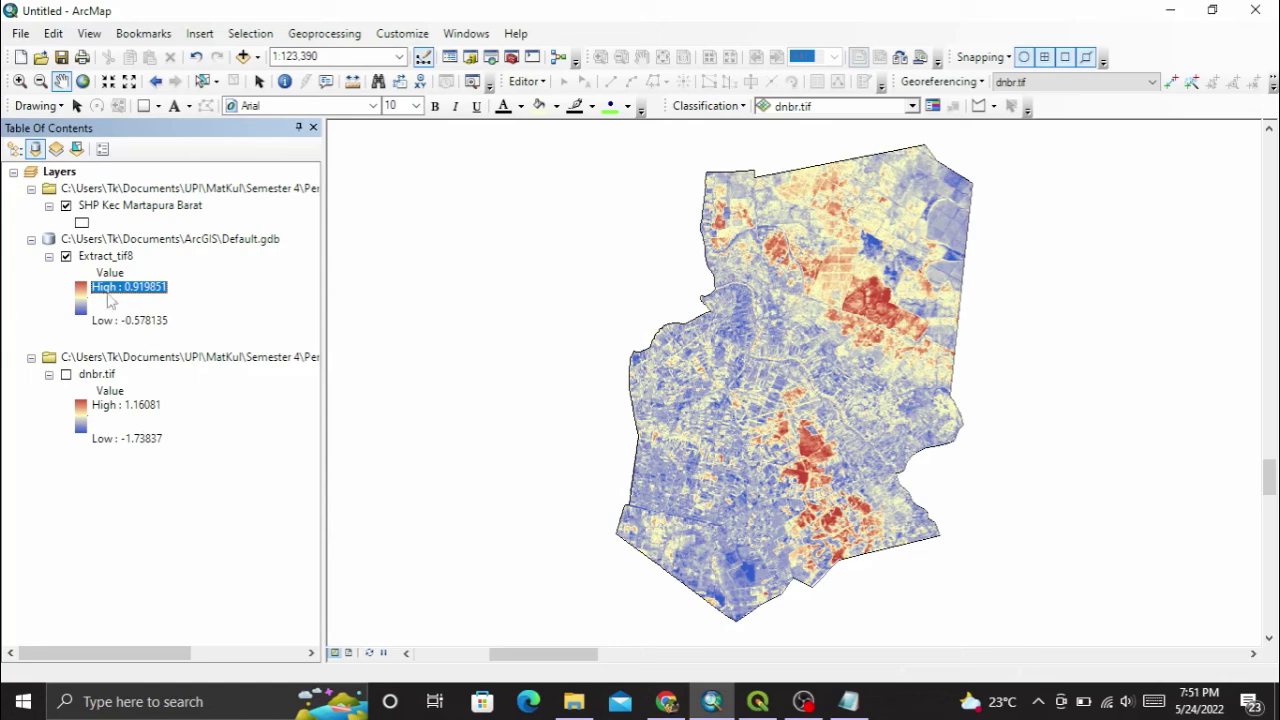
# Set the extracted raster's symbology to Classified with five natural breaks classes and a blue-yellow-red color ramp.
pyautogui.click(98, 258)
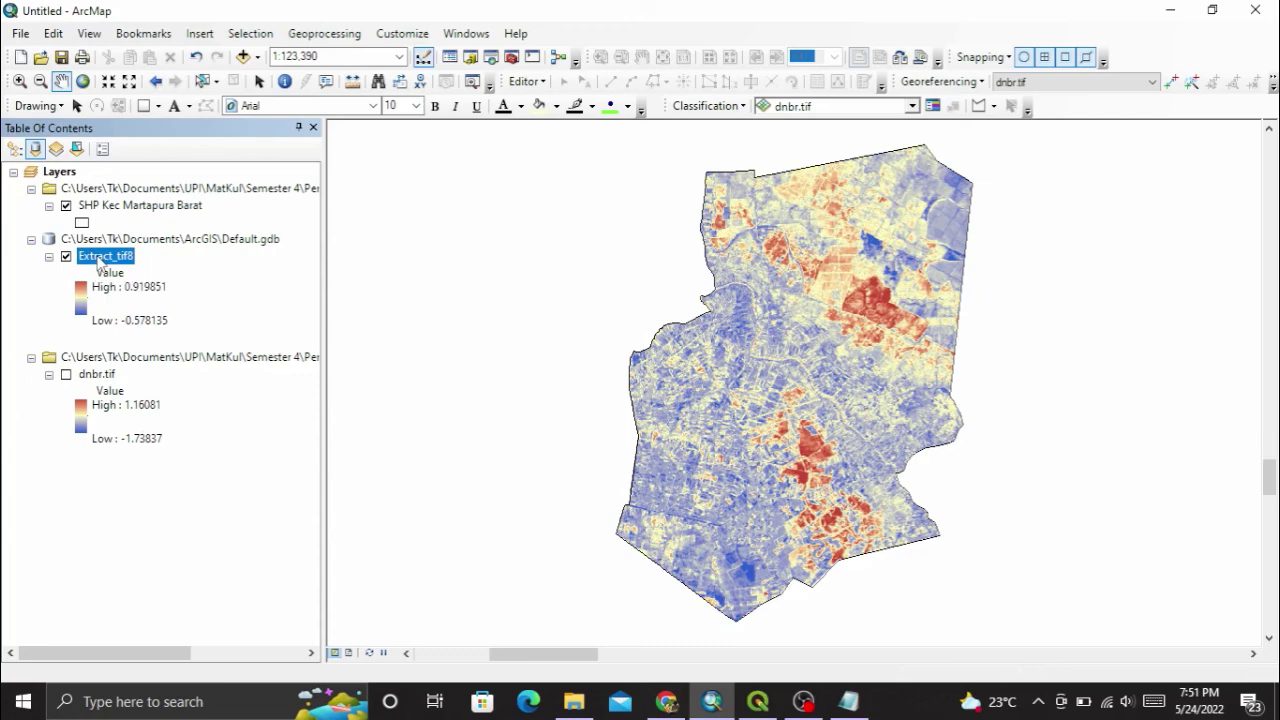
pyautogui.rightClick(98, 258)
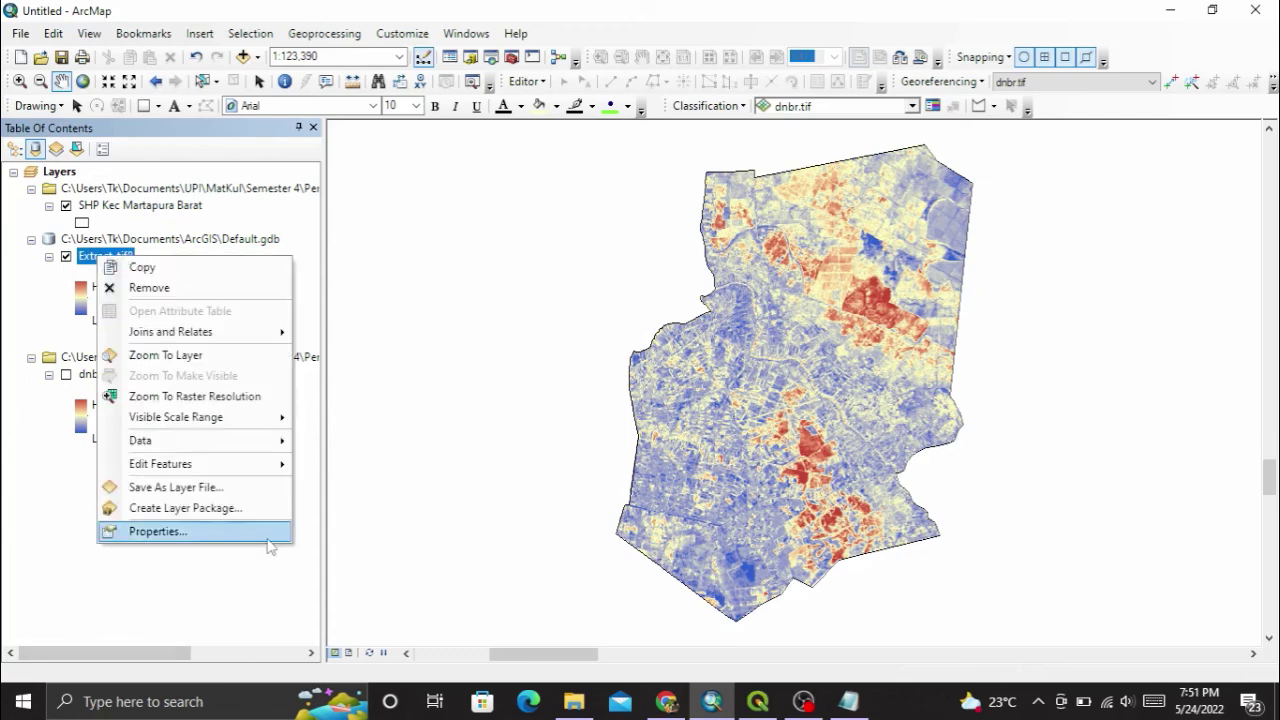
pyautogui.click(158, 531)
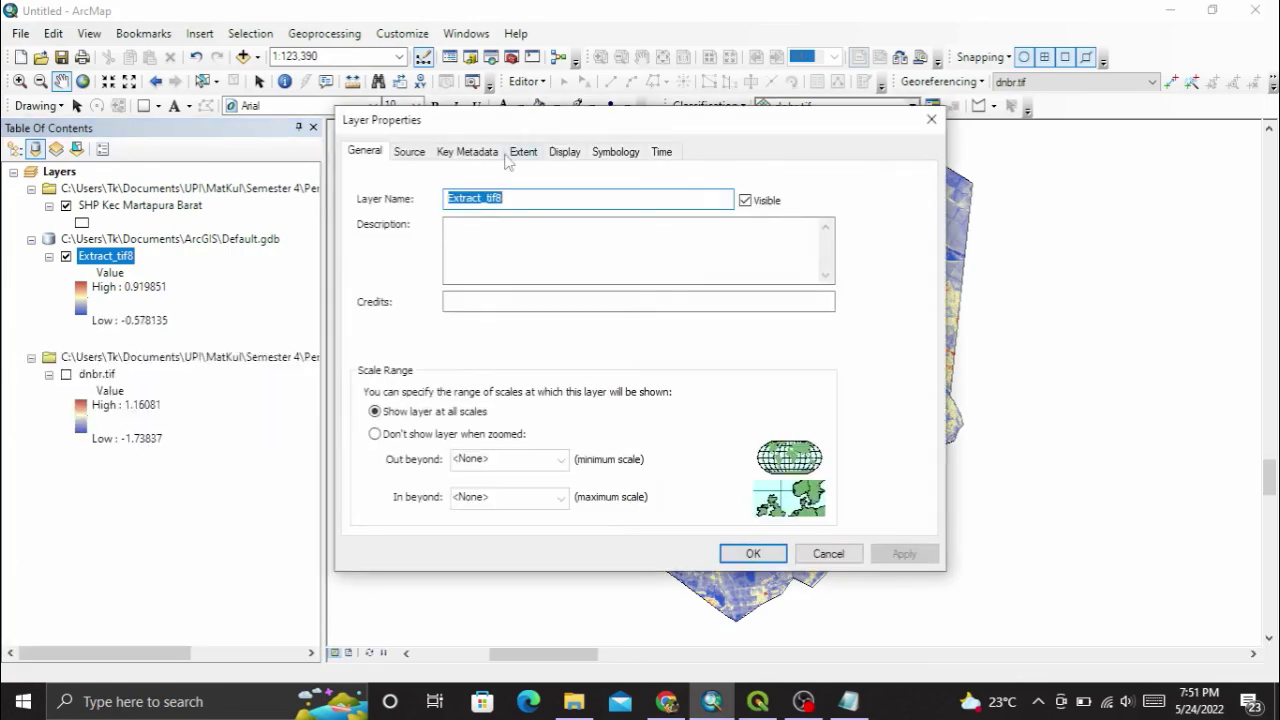
pyautogui.click(605, 156)
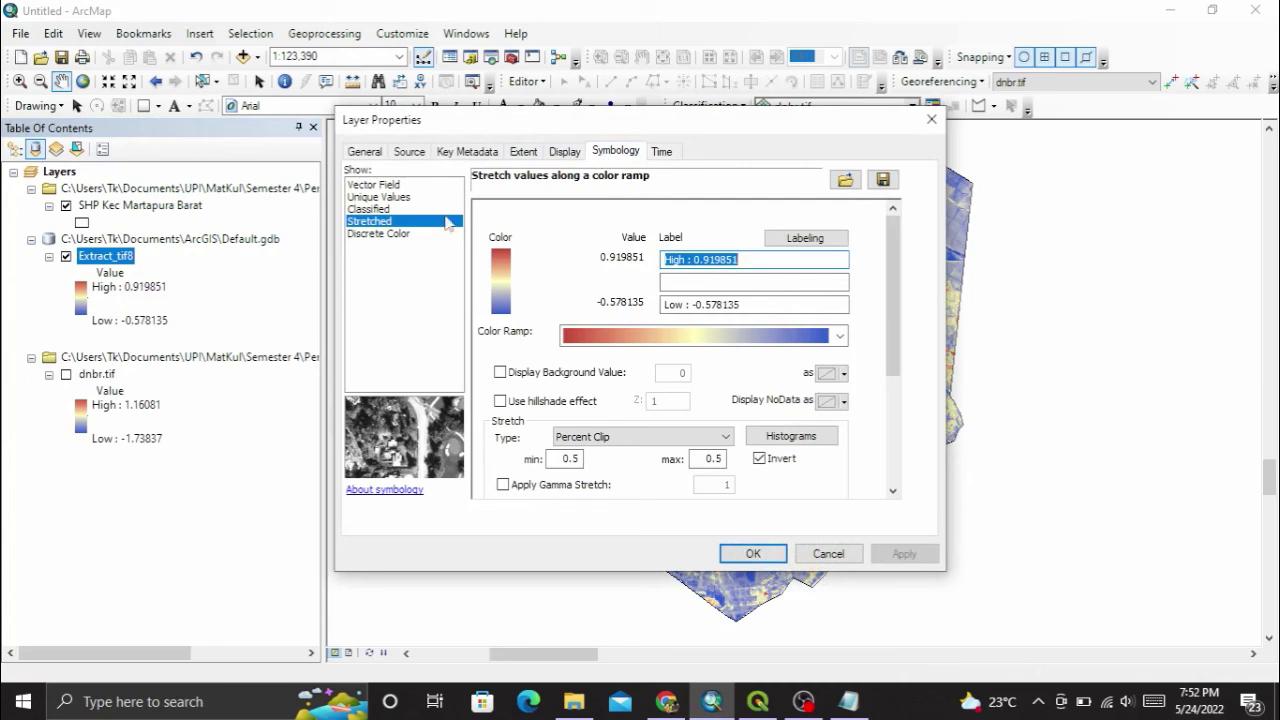
pyautogui.click(438, 210)
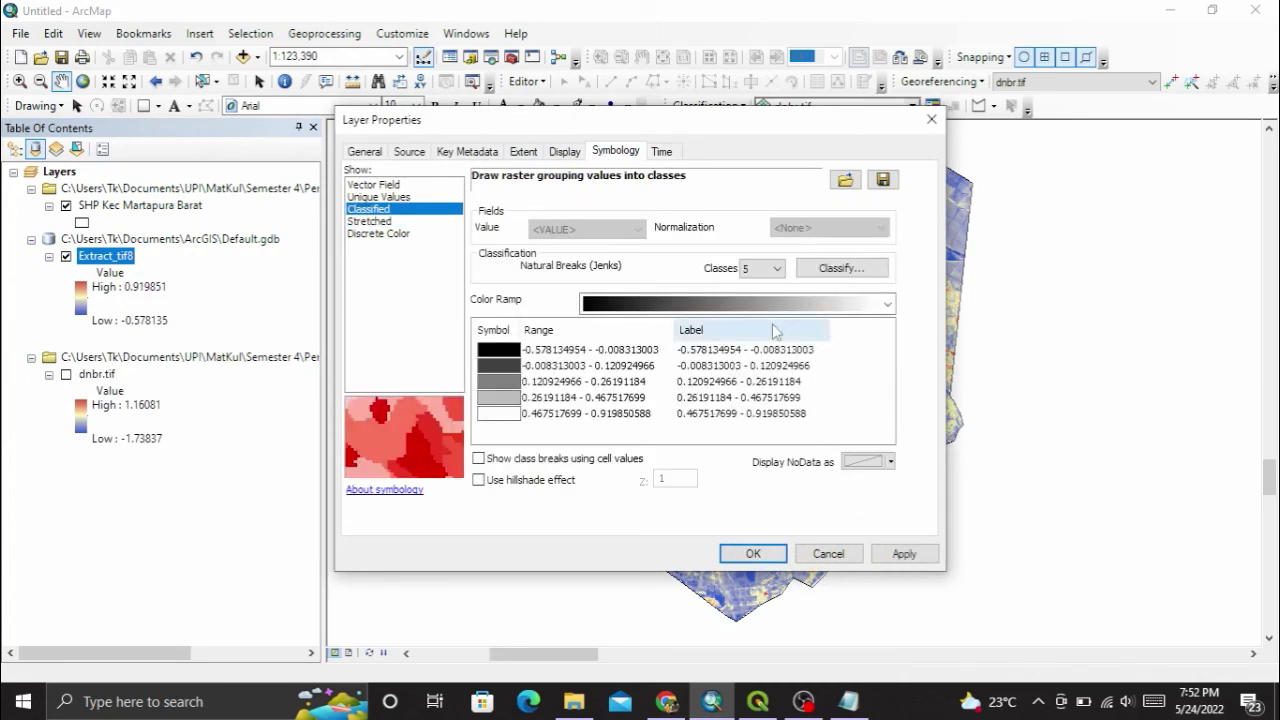
pyautogui.click(823, 307)
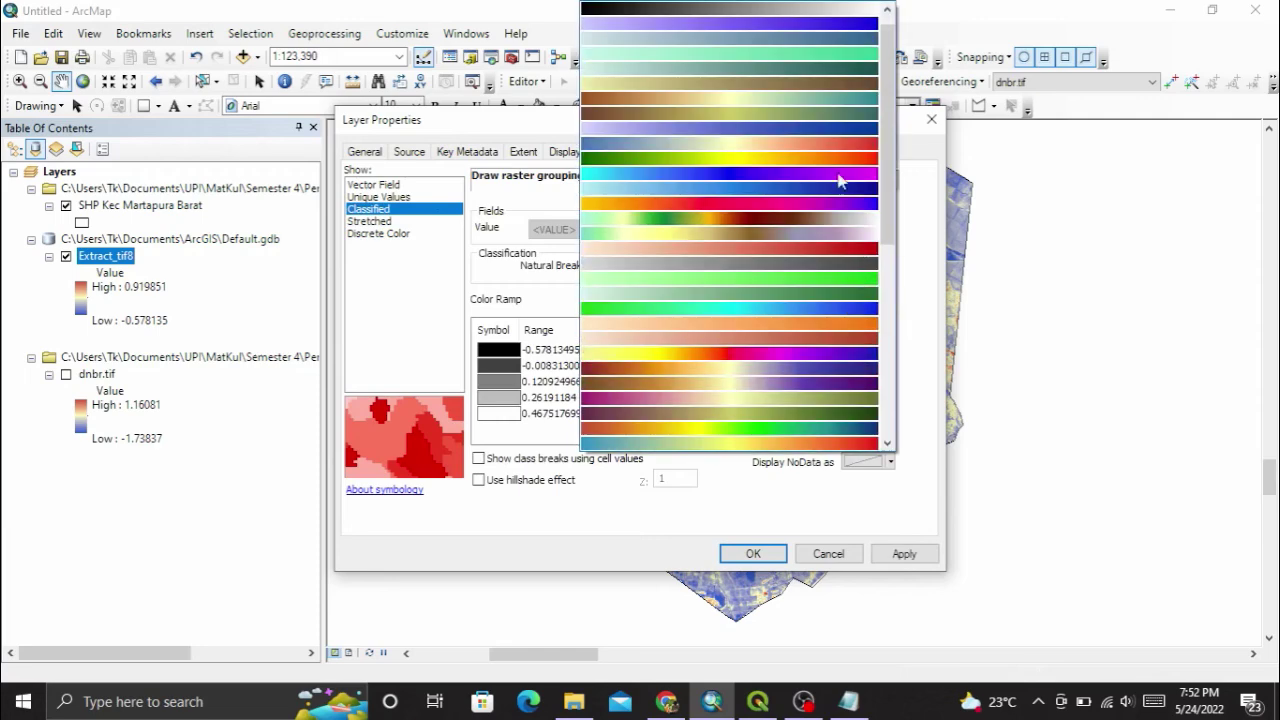
pyautogui.click(842, 143)
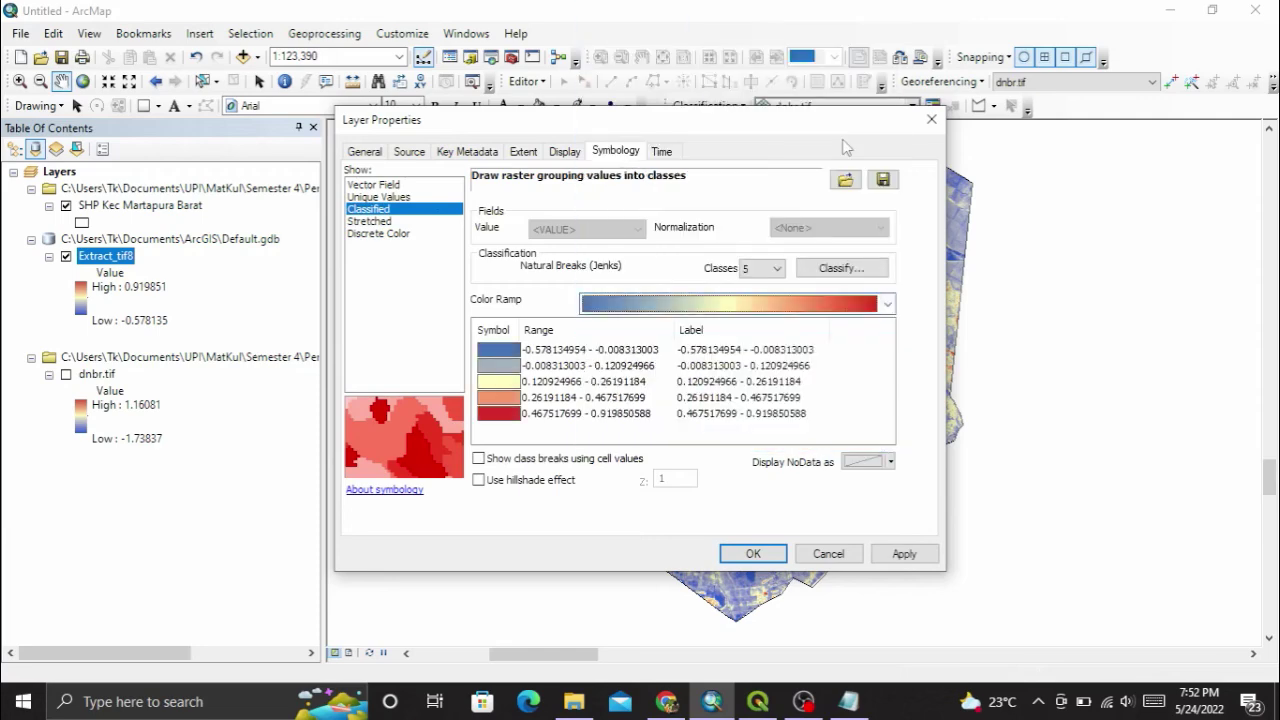
pyautogui.click(800, 302)
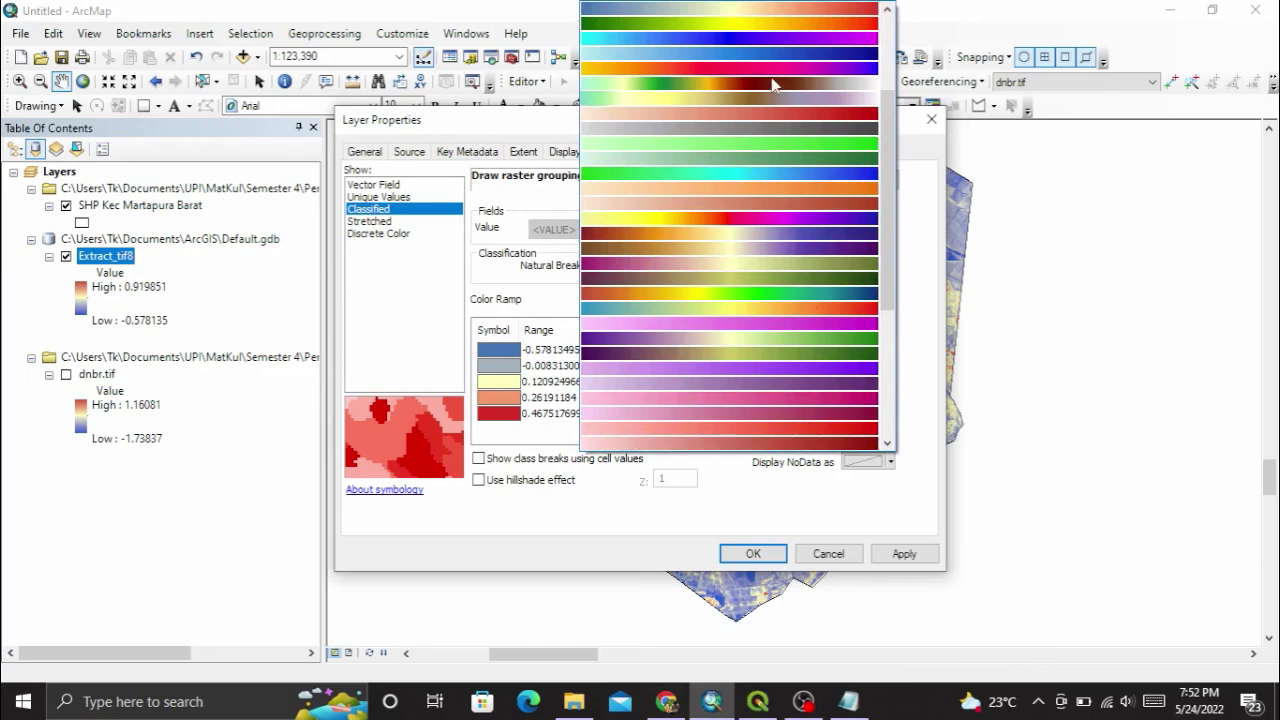
pyautogui.click(563, 490)
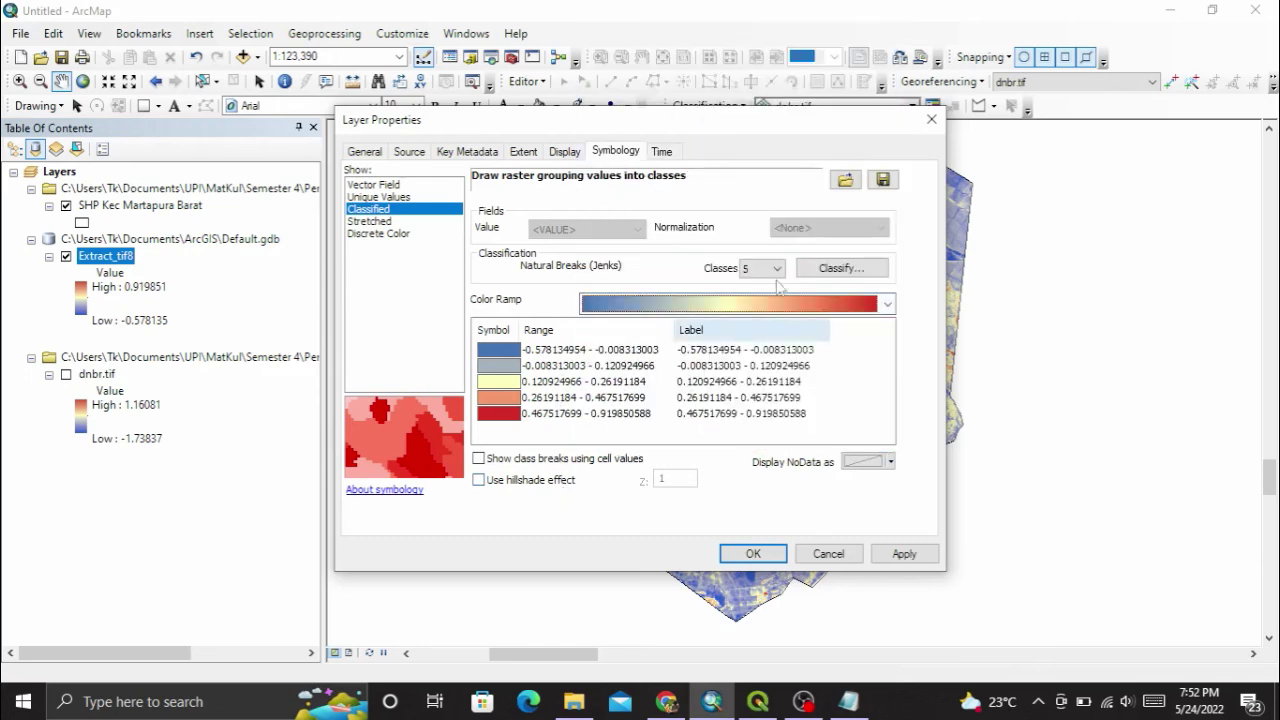
# Label the lowest class of the extracted raster as Sangat Rendah.
pyautogui.doubleClick(775, 352)
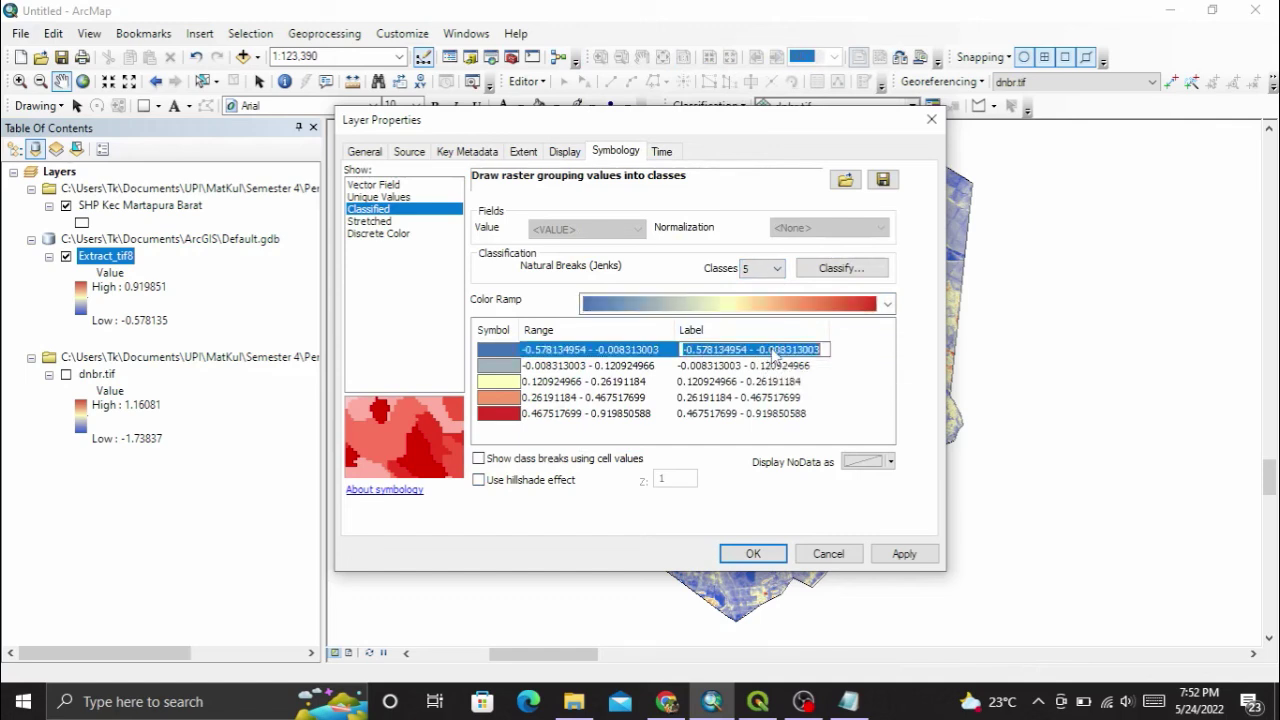
pyautogui.write('KE')
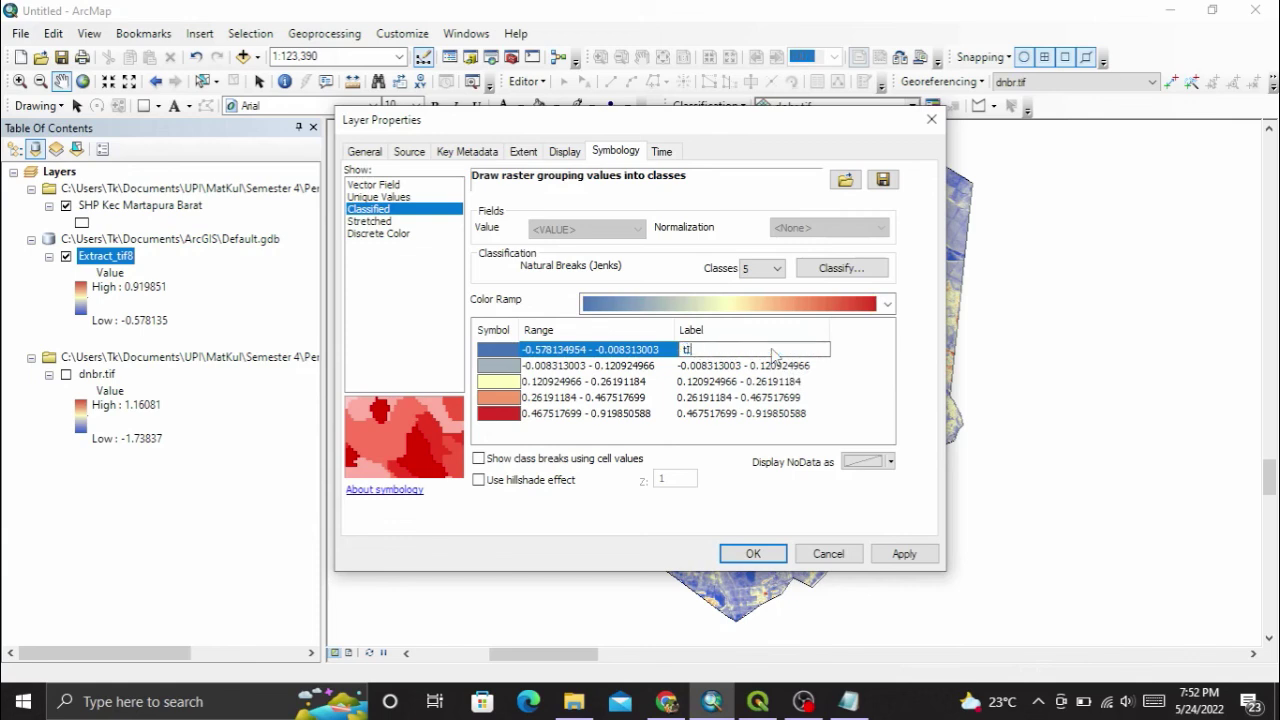
pyautogui.press('BackSpace')
pyautogui.press('BackSpace')
pyautogui.write('Sangat Rn')
pyautogui.write('ndah')
pyautogui.press('Return')
# Label the second-lowest class of the extracted raster as Rendah and the middle class as Sedang.
pyautogui.click(771, 371)
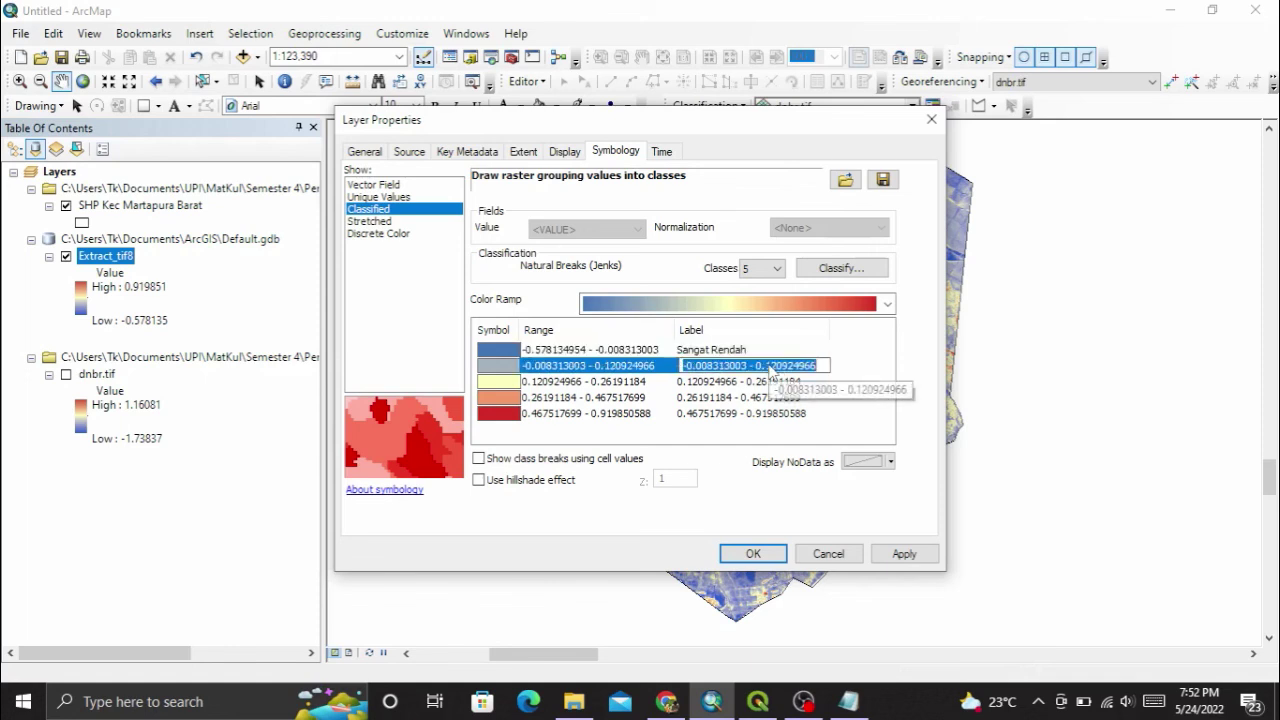
pyautogui.press('BackSpace')
pyautogui.write('R')
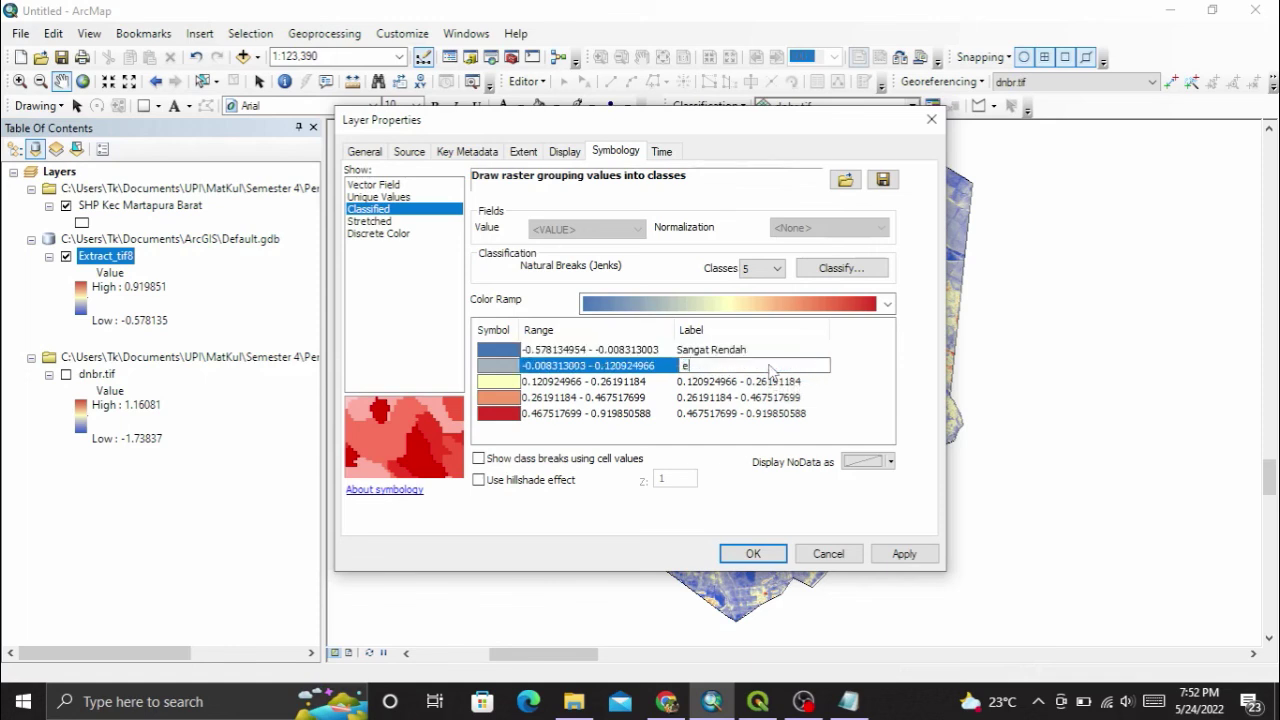
pyautogui.write('endah')
pyautogui.click(771, 382)
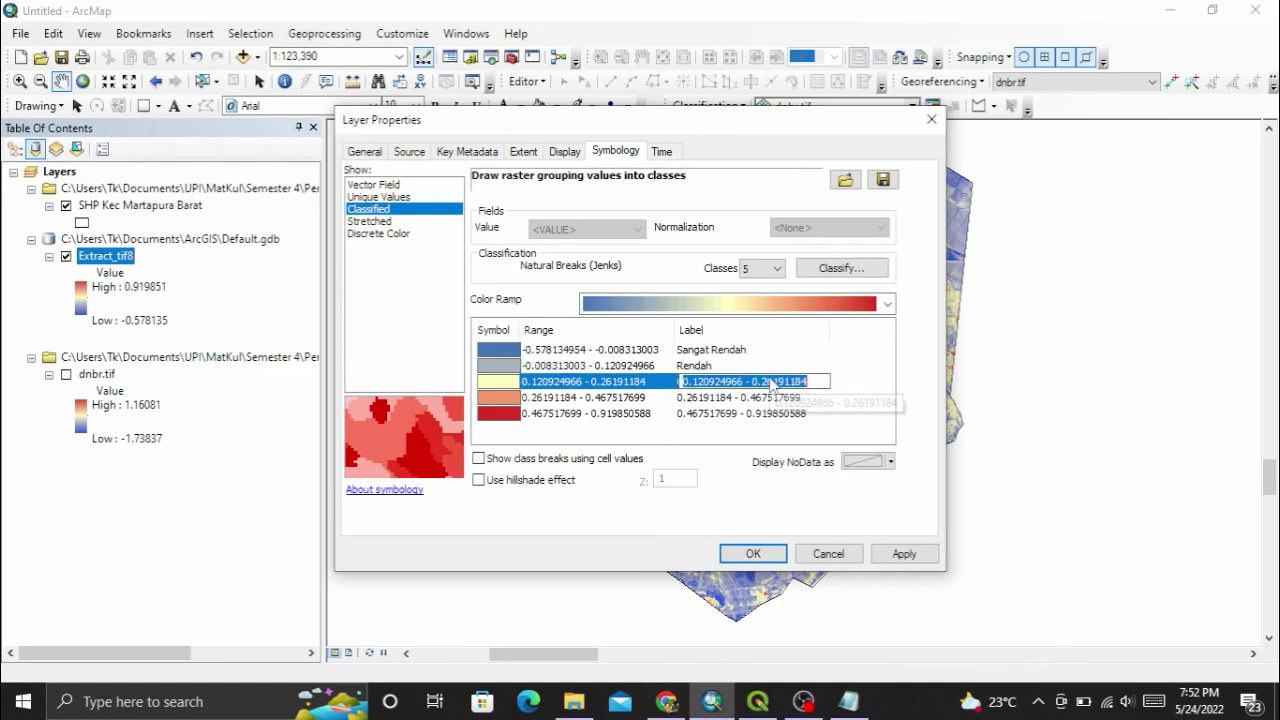
pyautogui.press('BackSpace')
pyautogui.write('Sedang')
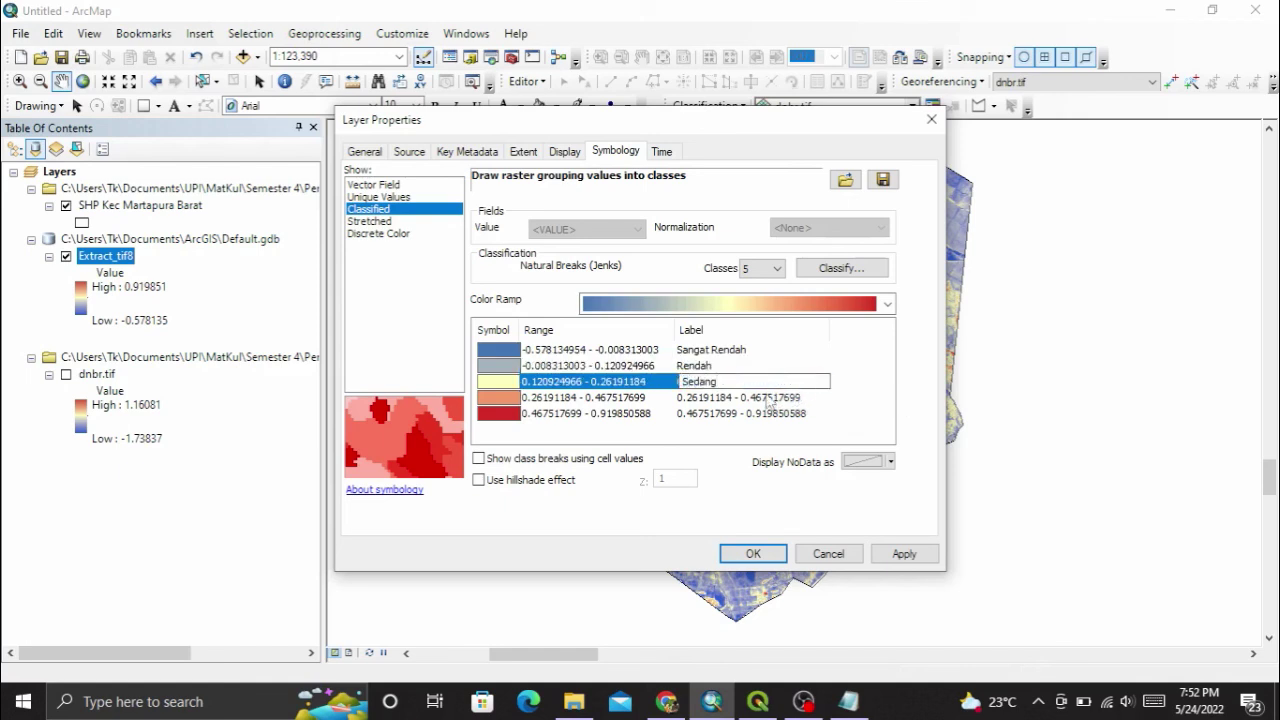
pyautogui.press('Return')
# Label the second-highest class Tinggi and the highest class Sangat Tinggi, and apply the classified symbology to the extracted raster.
pyautogui.click(768, 398)
pyautogui.press('BackSpace')
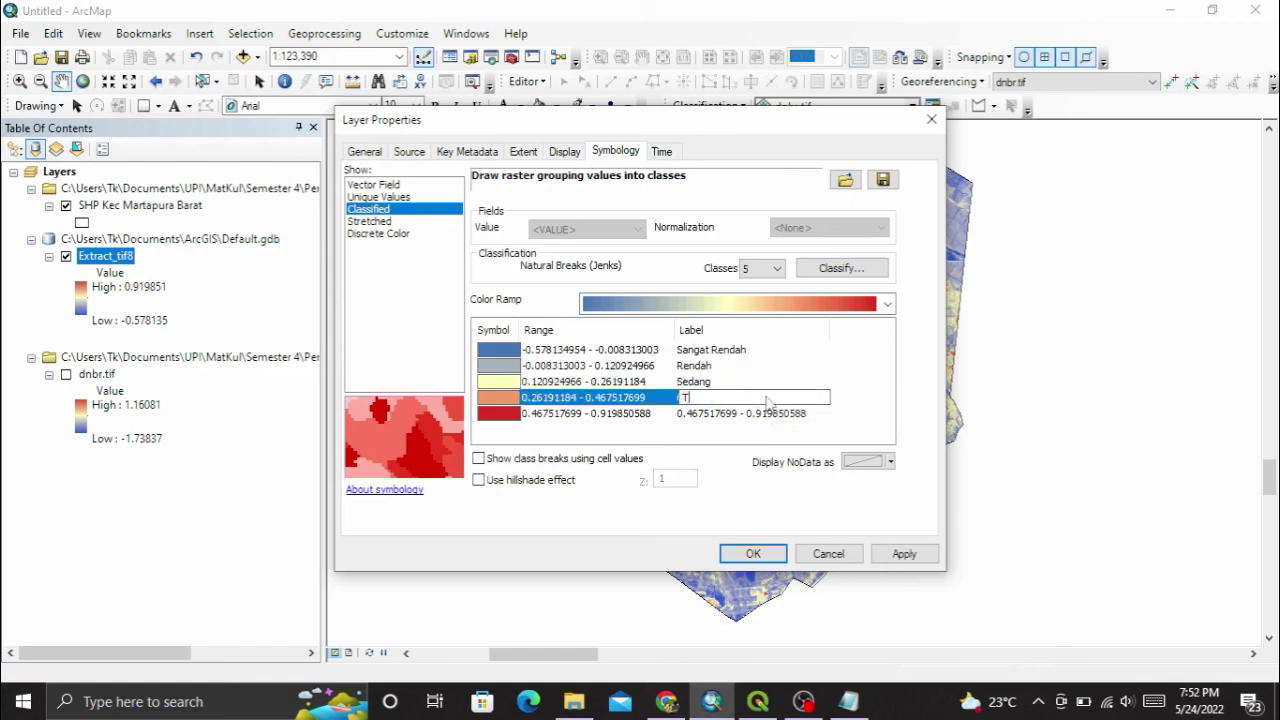
pyautogui.write('Tinggi')
pyautogui.press('Return')
pyautogui.click(770, 416)
pyautogui.press('BackSpace')
pyautogui.write('Sa')
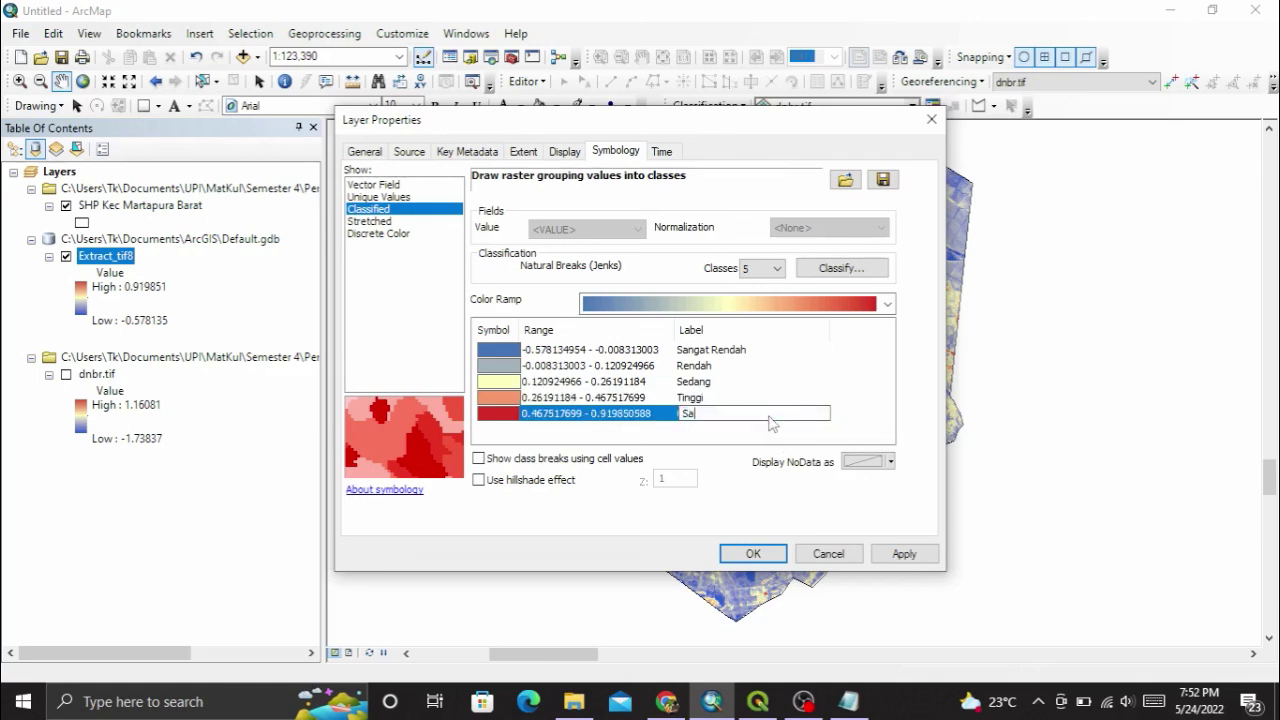
pyautogui.write('ngat Tinggi')
pyautogui.press('Return')
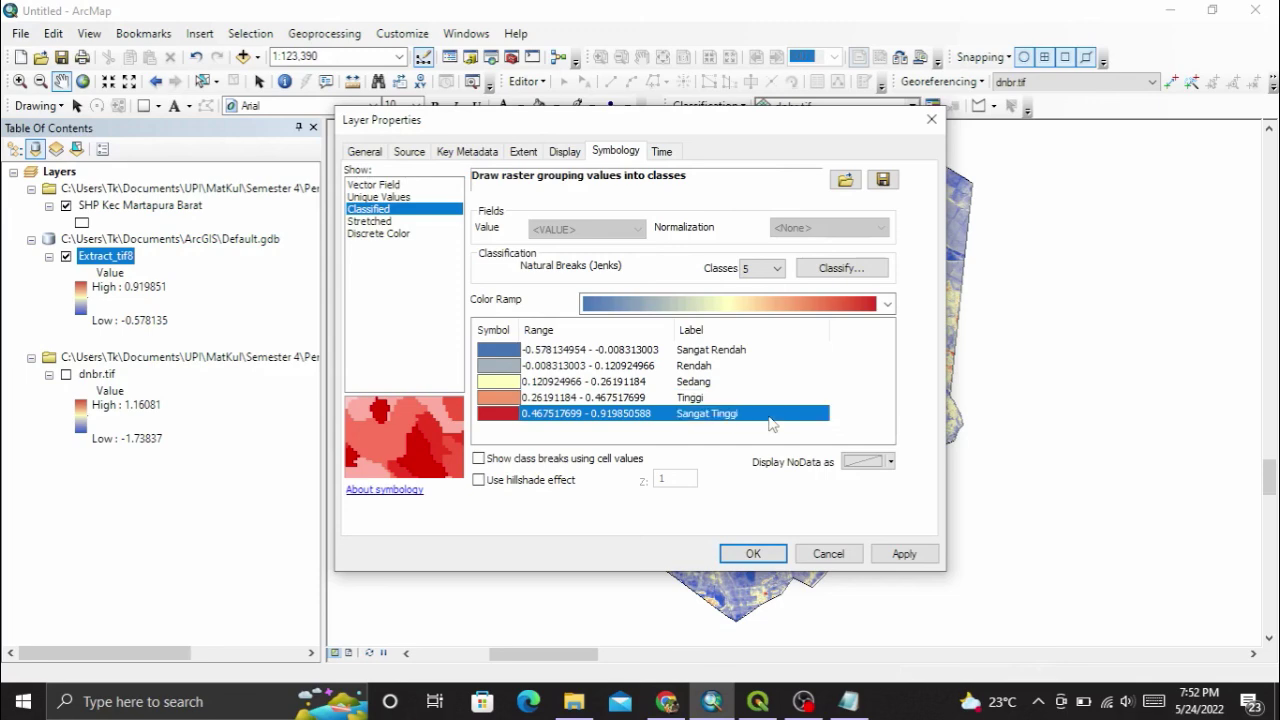
pyautogui.click(904, 553)
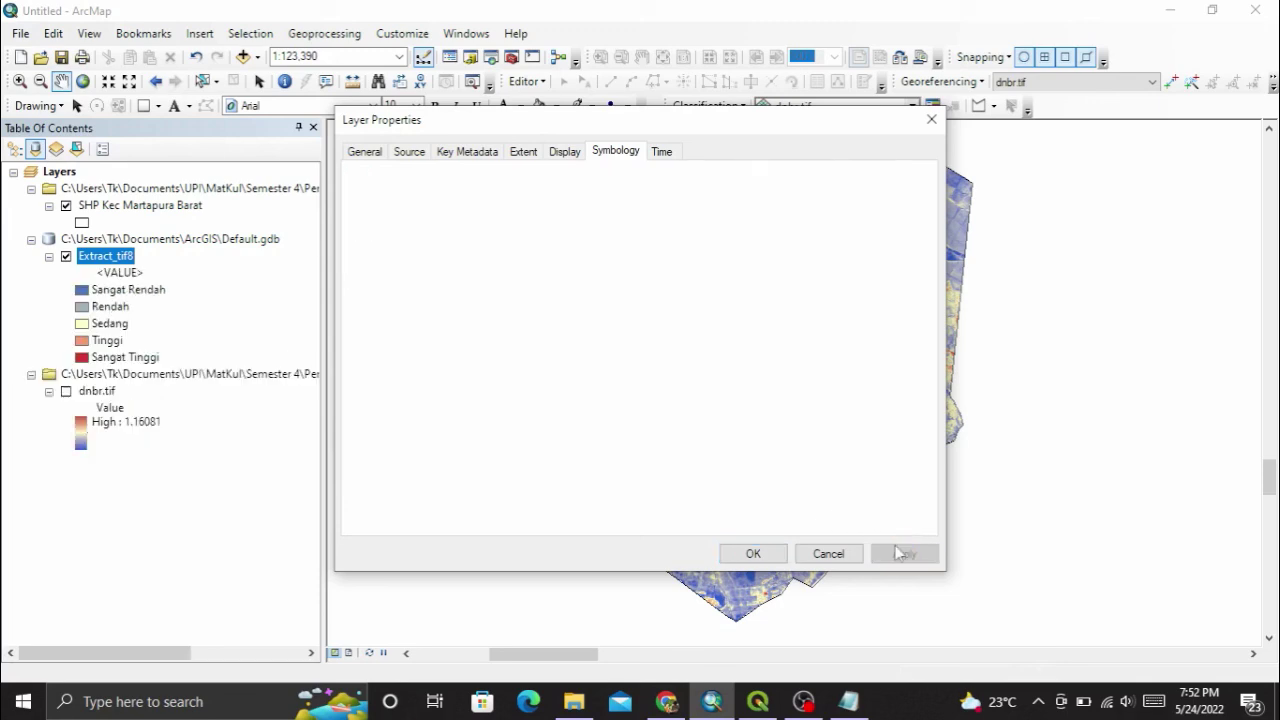
pyautogui.click(752, 553)
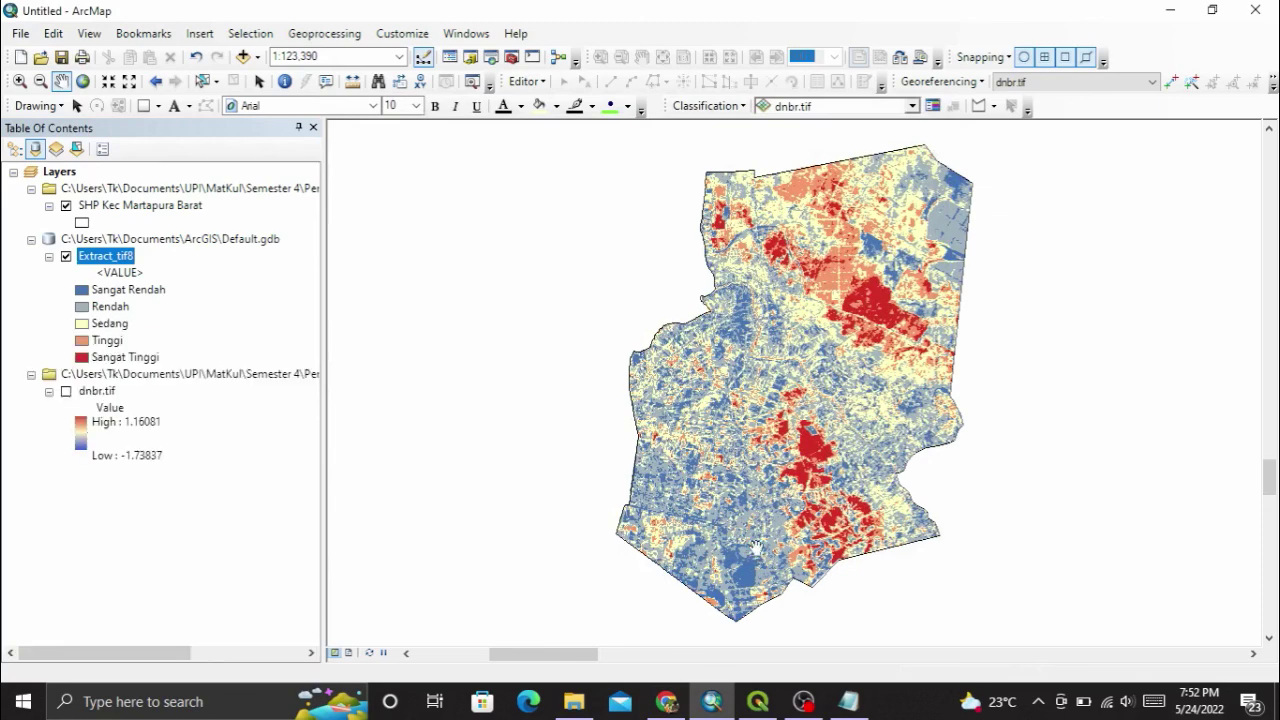
# Rename the extracted raster layer as dNBR Martapura Barat.
pyautogui.click(120, 262)
pyautogui.write('d')
pyautogui.press('BackSpace')
pyautogui.write('dN')
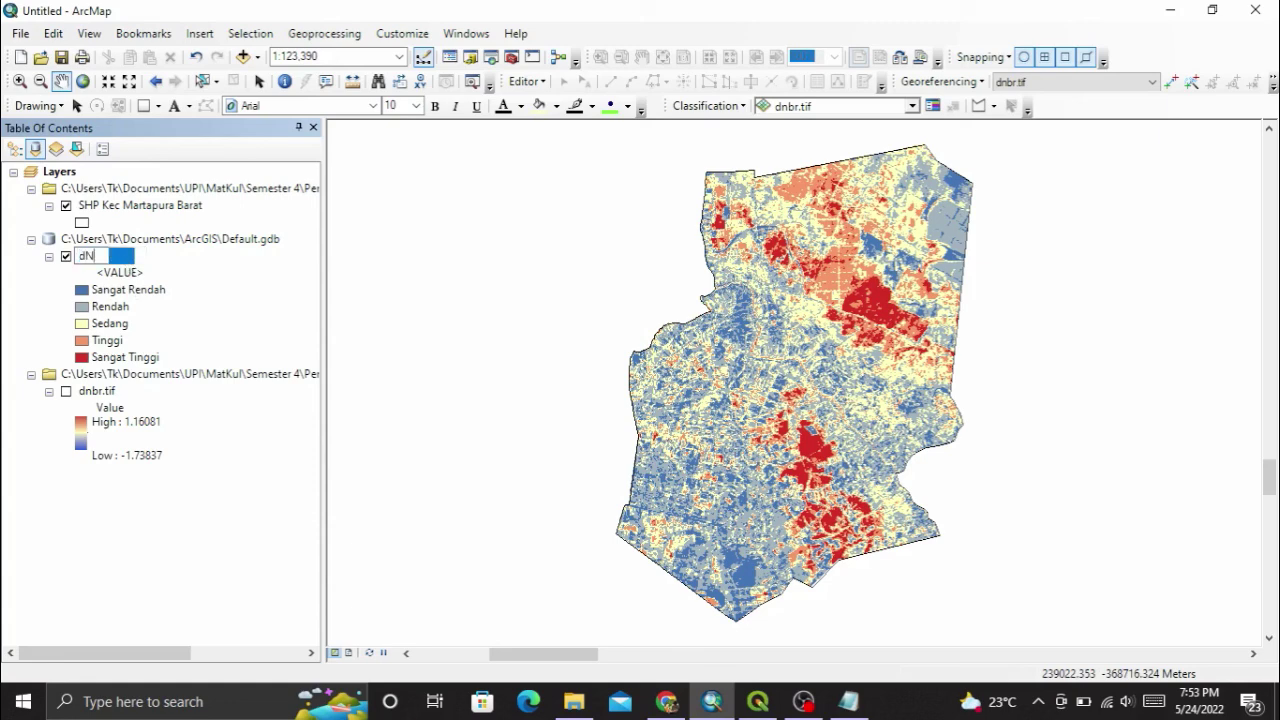
pyautogui.write('BR Martapura Bara')
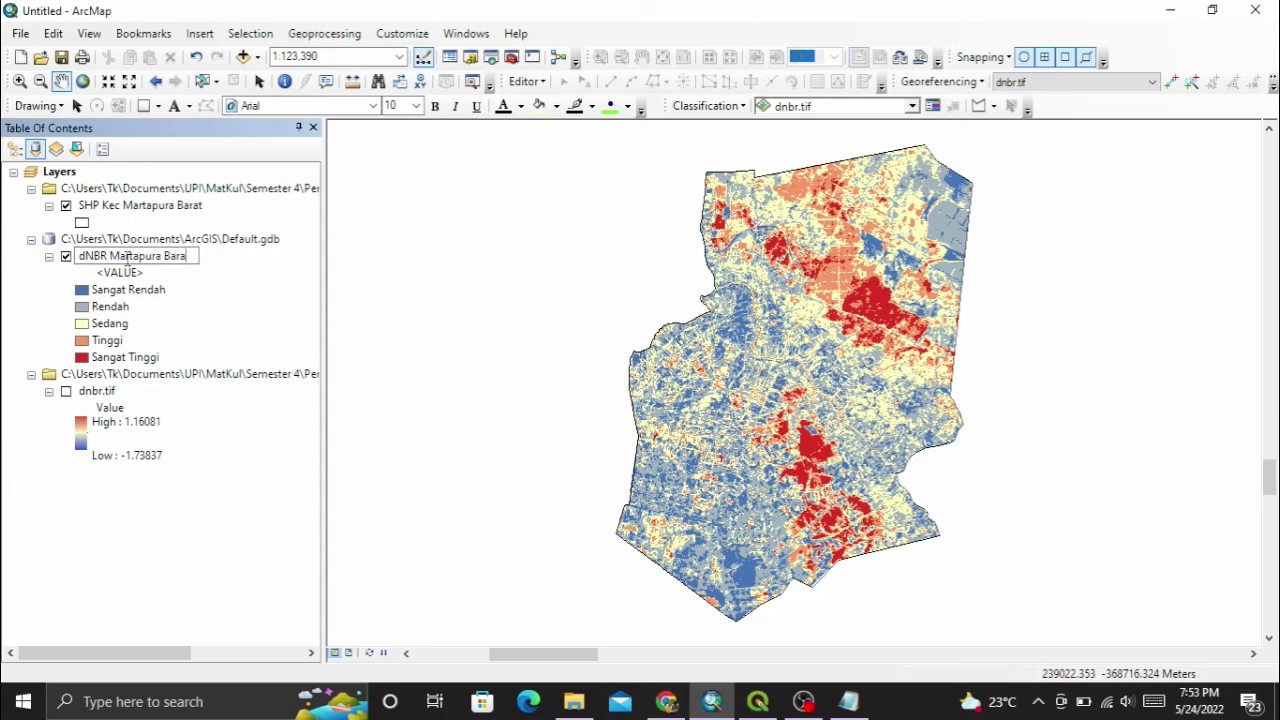
pyautogui.write('t')
pyautogui.moveTo(491, 386); pyautogui.dragTo(496, 387)
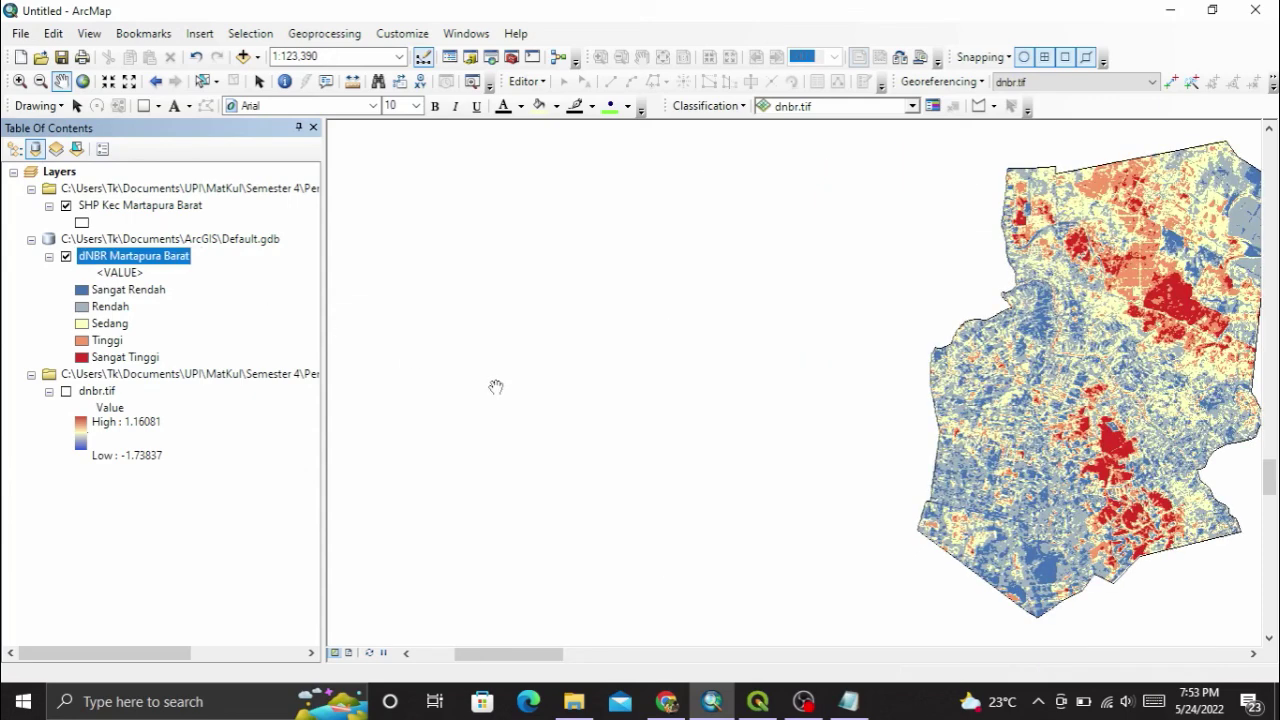
pyautogui.moveTo(1004, 390); pyautogui.dragTo(682, 390)
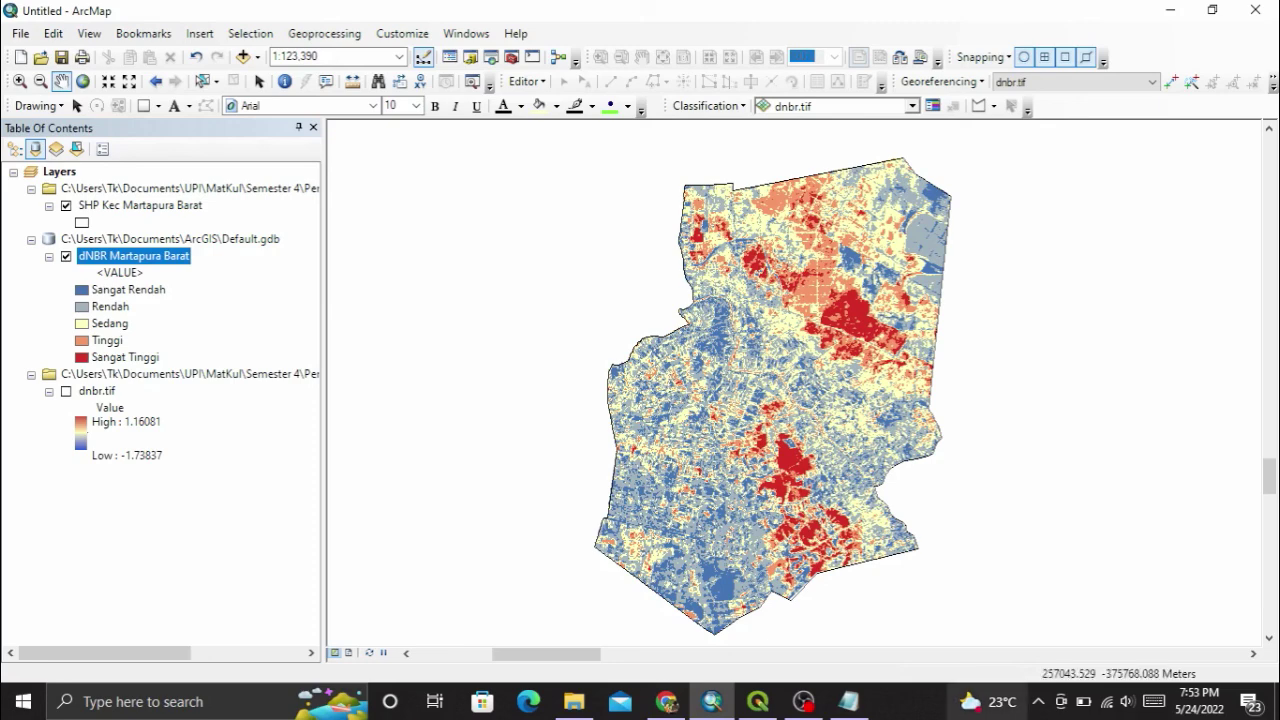
pyautogui.moveTo(838, 703)
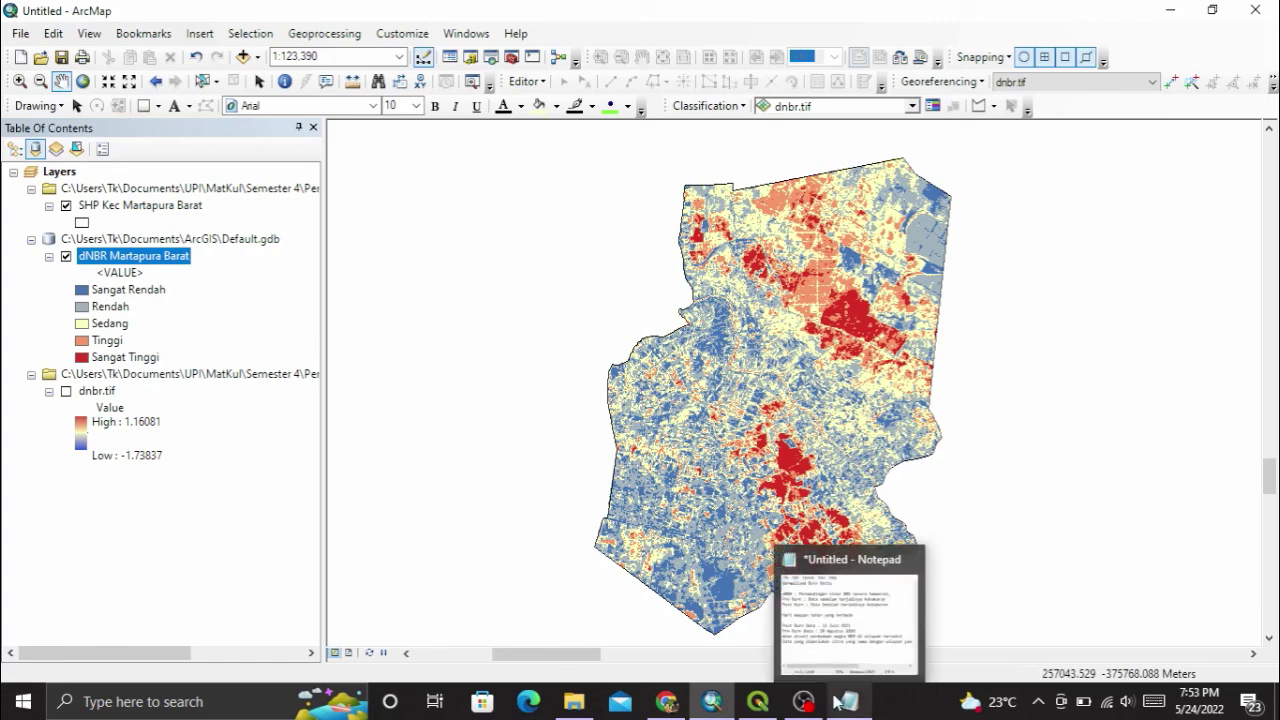